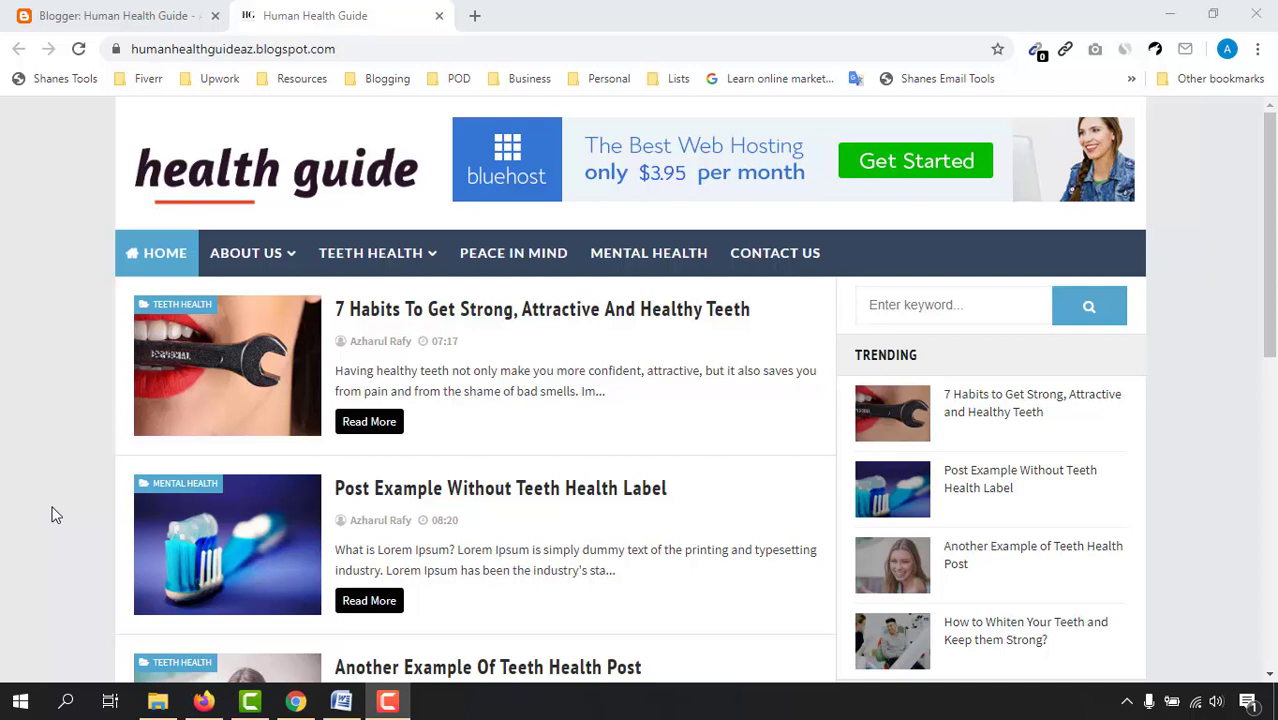
Step: Open a private browser window and search Google for 'data entry tutorial'
{"action": "left_click", "coordinate": [1259, 49]}
{"action": "left_click", "coordinate": [1113, 120]}
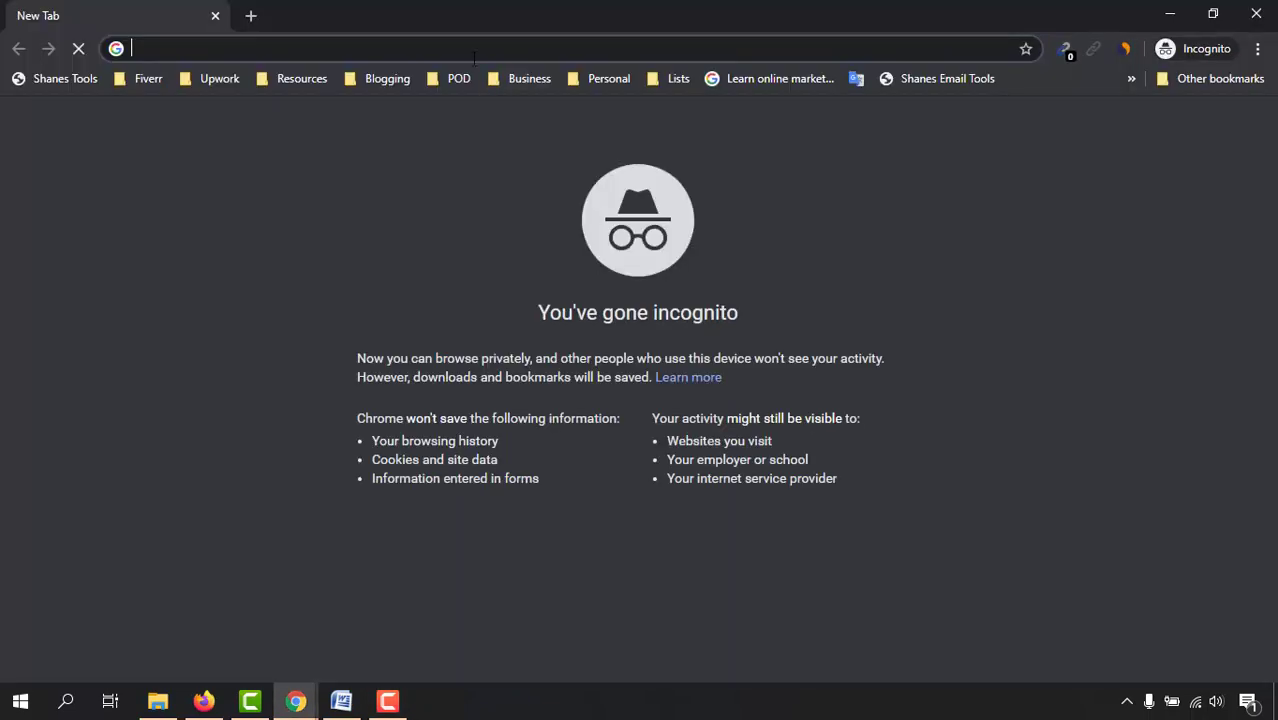
{"action": "type", "text": "dta"}
{"action": "key", "text": "BackSpace"}
{"action": "key", "text": "BackSpace"}
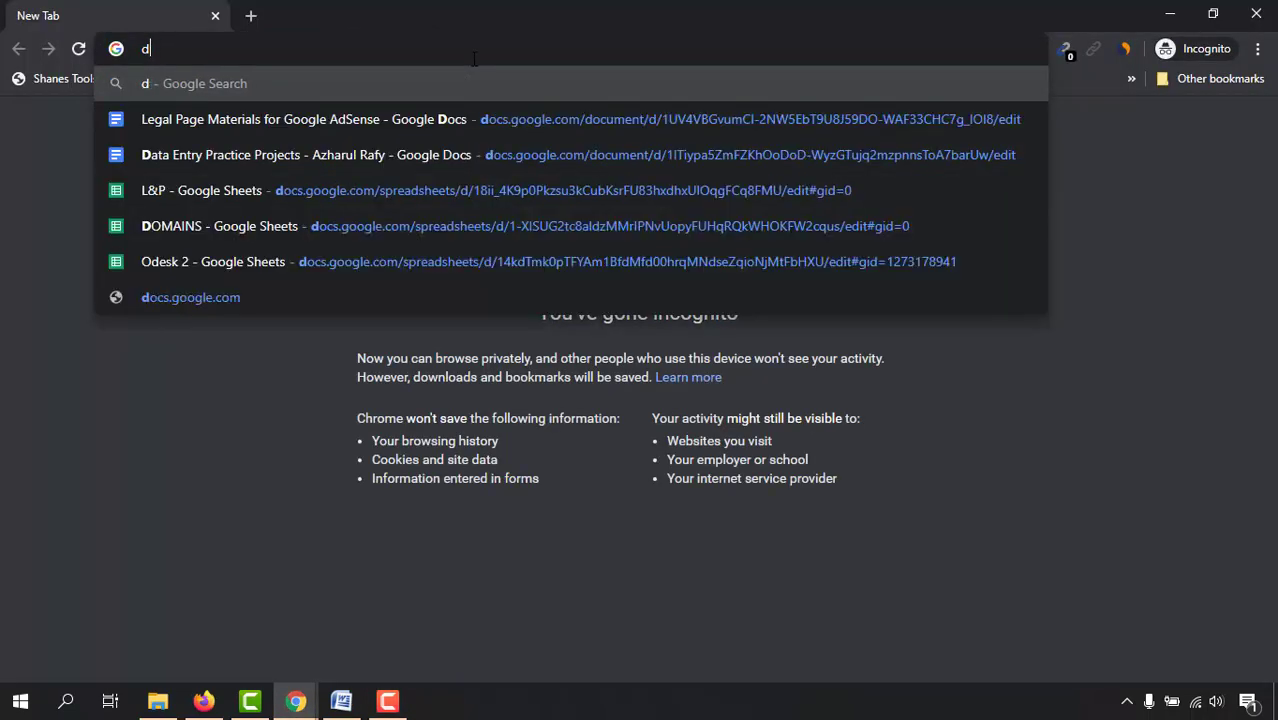
{"action": "type", "text": "ata entry tutorial"}
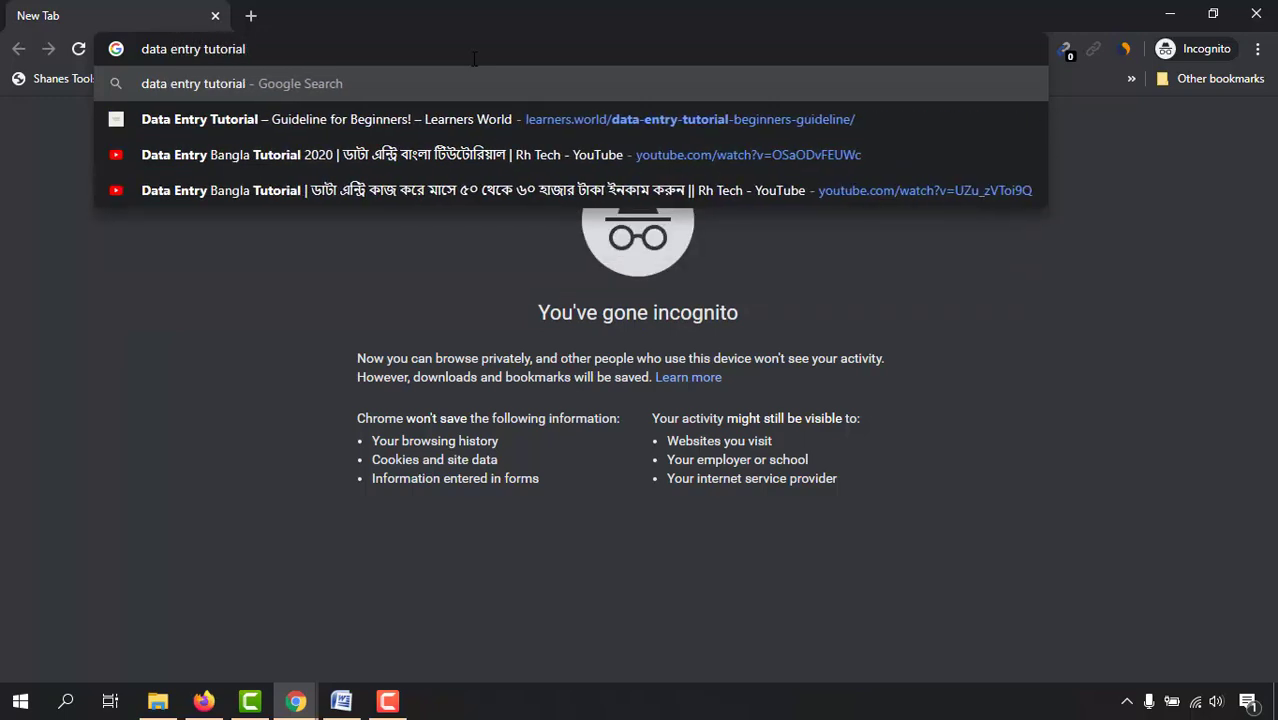
{"action": "key", "text": "Return"}
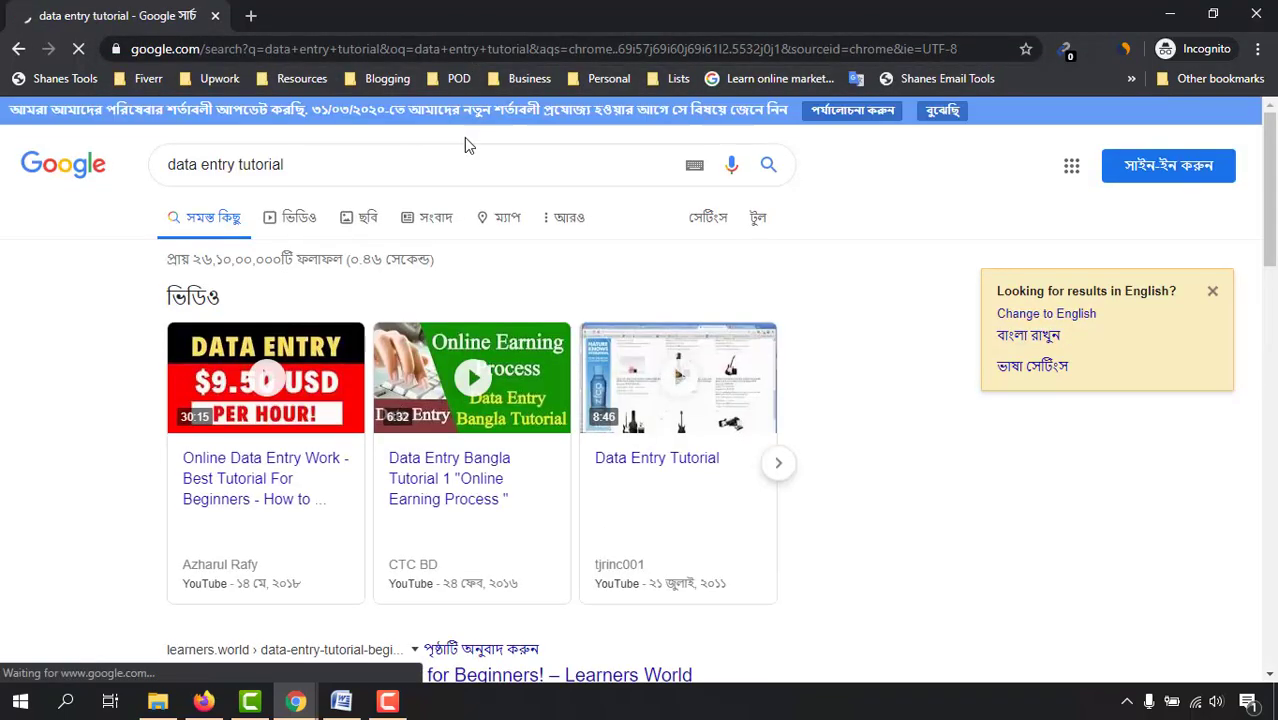
Step: Show the results in English and scroll down to the Learners World result
{"action": "left_click", "coordinate": [1035, 317]}
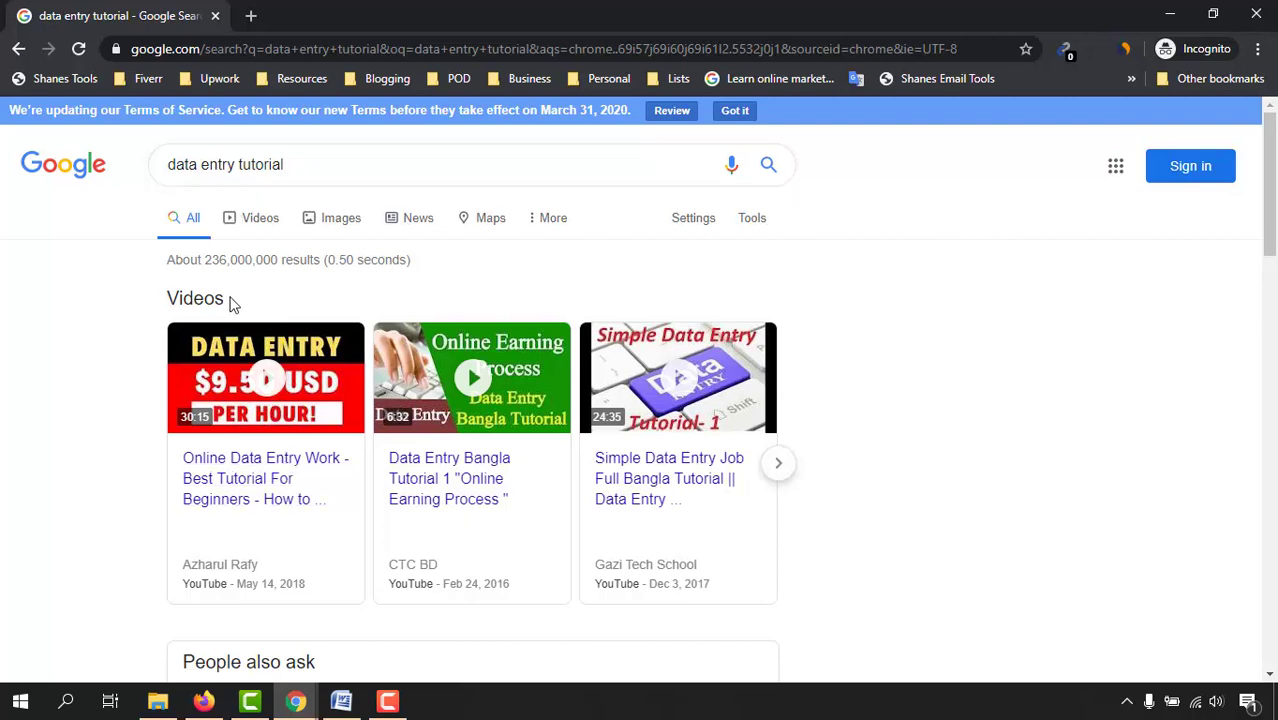
{"action": "scroll", "coordinate": [114, 537], "scroll_direction": "down", "scroll_amount": 1}
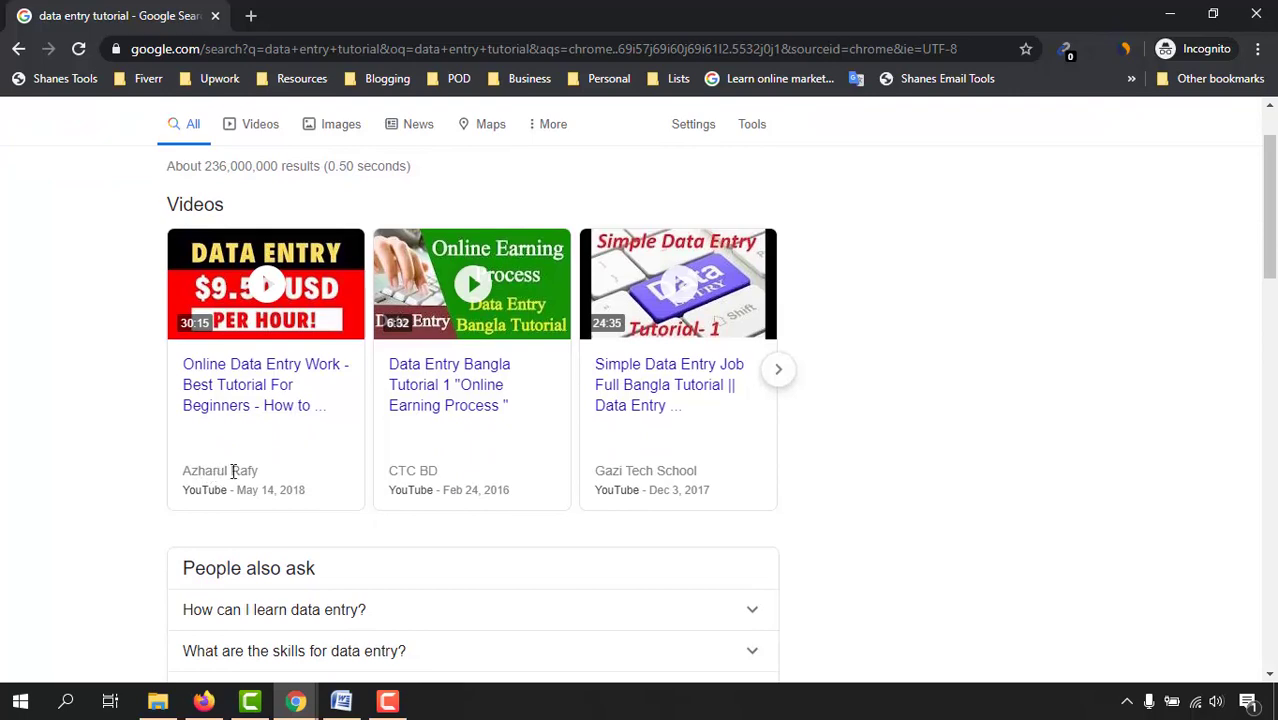
{"action": "left_click_drag", "start_coordinate": [1269, 257], "coordinate": [1272, 298]}
{"action": "scroll", "coordinate": [1272, 298], "scroll_direction": "down", "scroll_amount": 1}
{"action": "scroll", "coordinate": [68, 542], "scroll_direction": "down", "scroll_amount": 1}
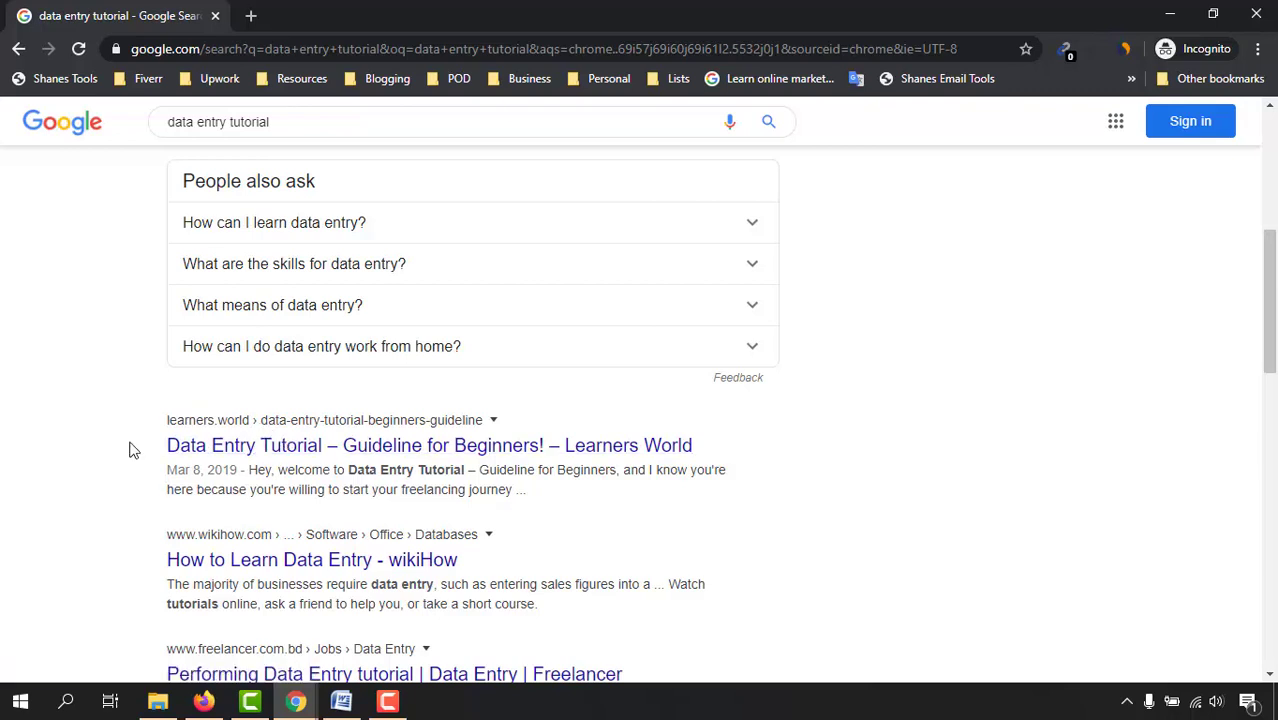
Step: Open the Learners World 'Data Entry Tutorial – Guideline for Beginners!' article and scroll through it
{"action": "left_click", "coordinate": [262, 449]}
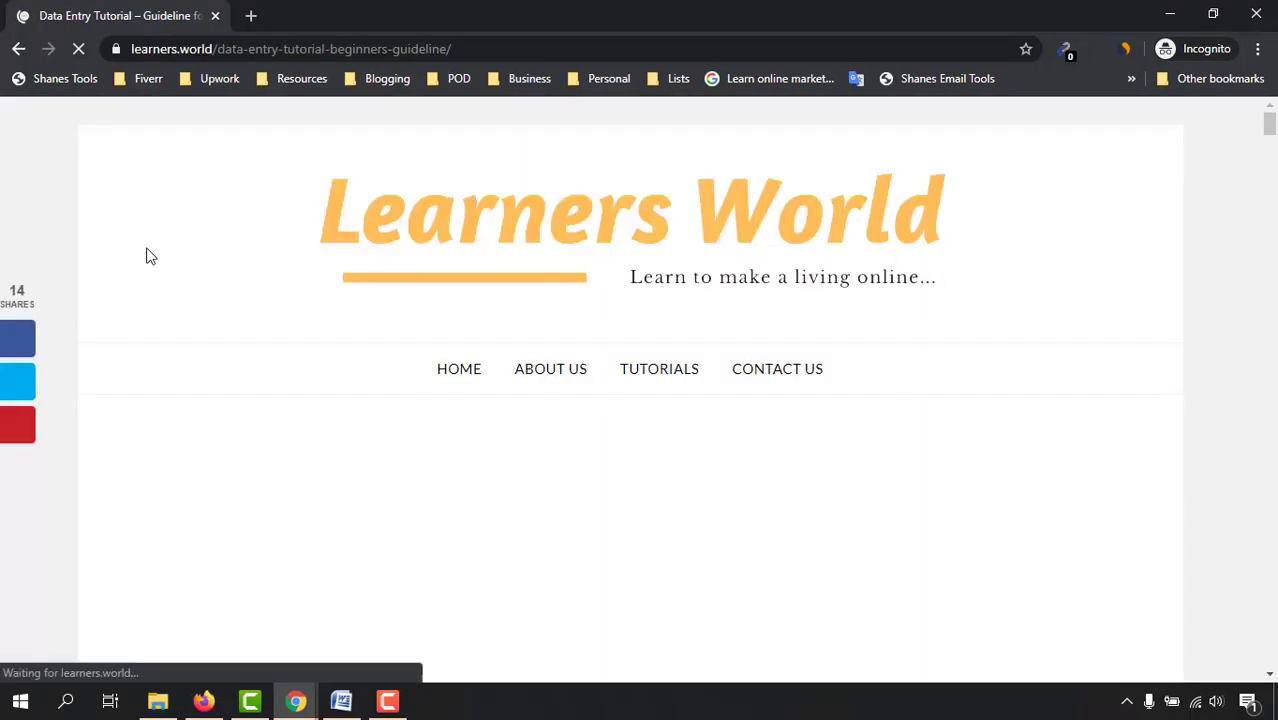
{"action": "scroll", "coordinate": [955, 395], "scroll_direction": "down", "scroll_amount": 5}
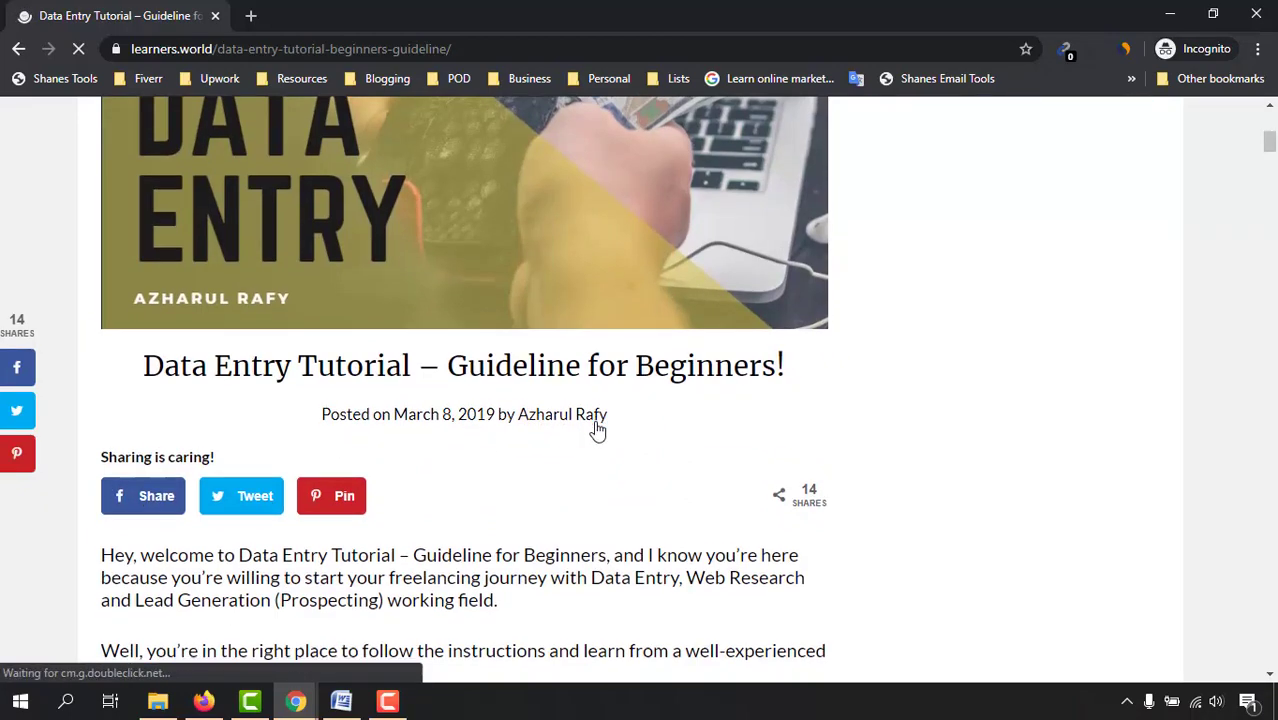
{"action": "scroll", "coordinate": [225, 493], "scroll_direction": "down", "scroll_amount": 8}
{"action": "scroll", "coordinate": [225, 493], "scroll_direction": "up", "scroll_amount": 2}
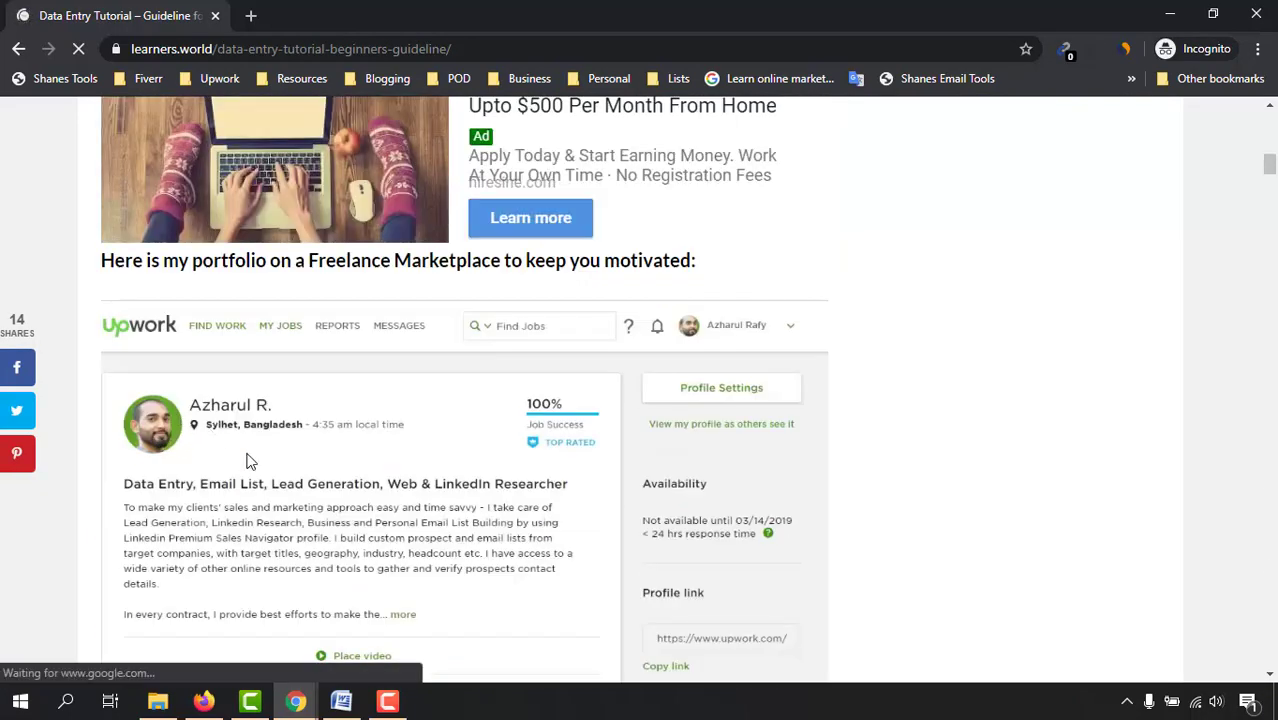
{"action": "scroll", "coordinate": [316, 408], "scroll_direction": "down", "scroll_amount": 12}
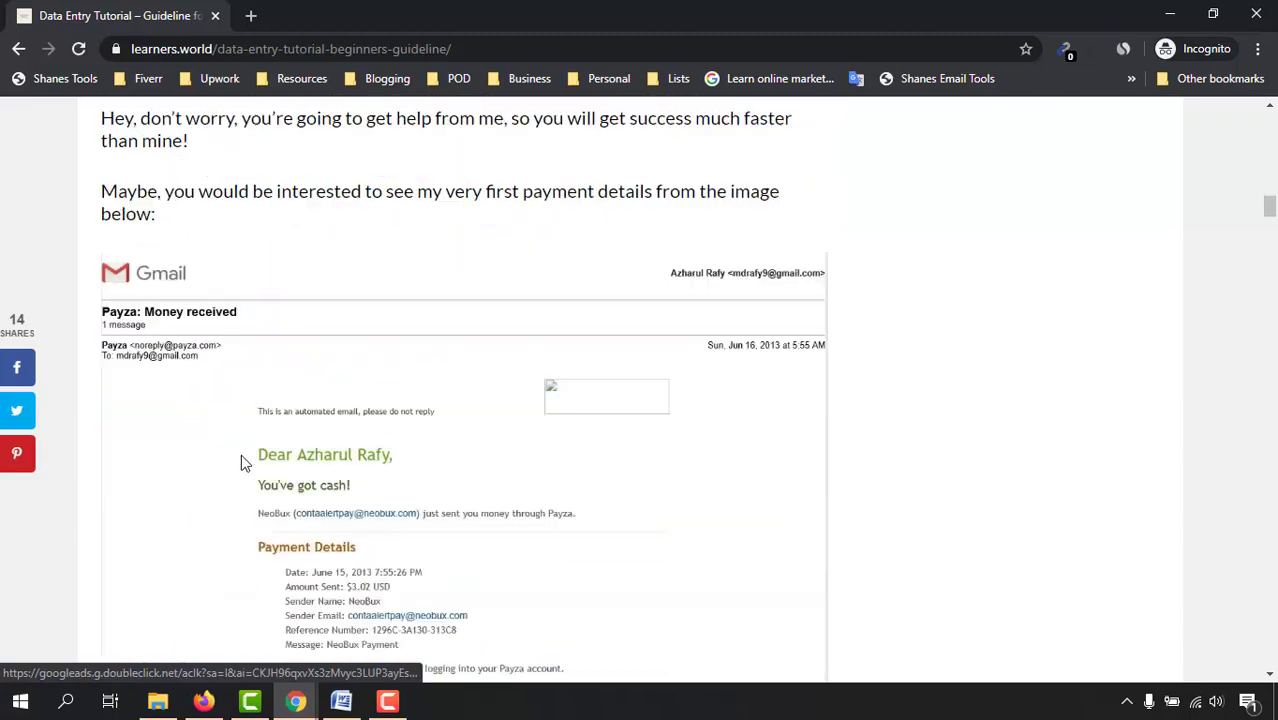
{"action": "scroll", "coordinate": [328, 436], "scroll_direction": "up", "scroll_amount": 2}
{"action": "scroll", "coordinate": [467, 455], "scroll_direction": "up", "scroll_amount": 8}
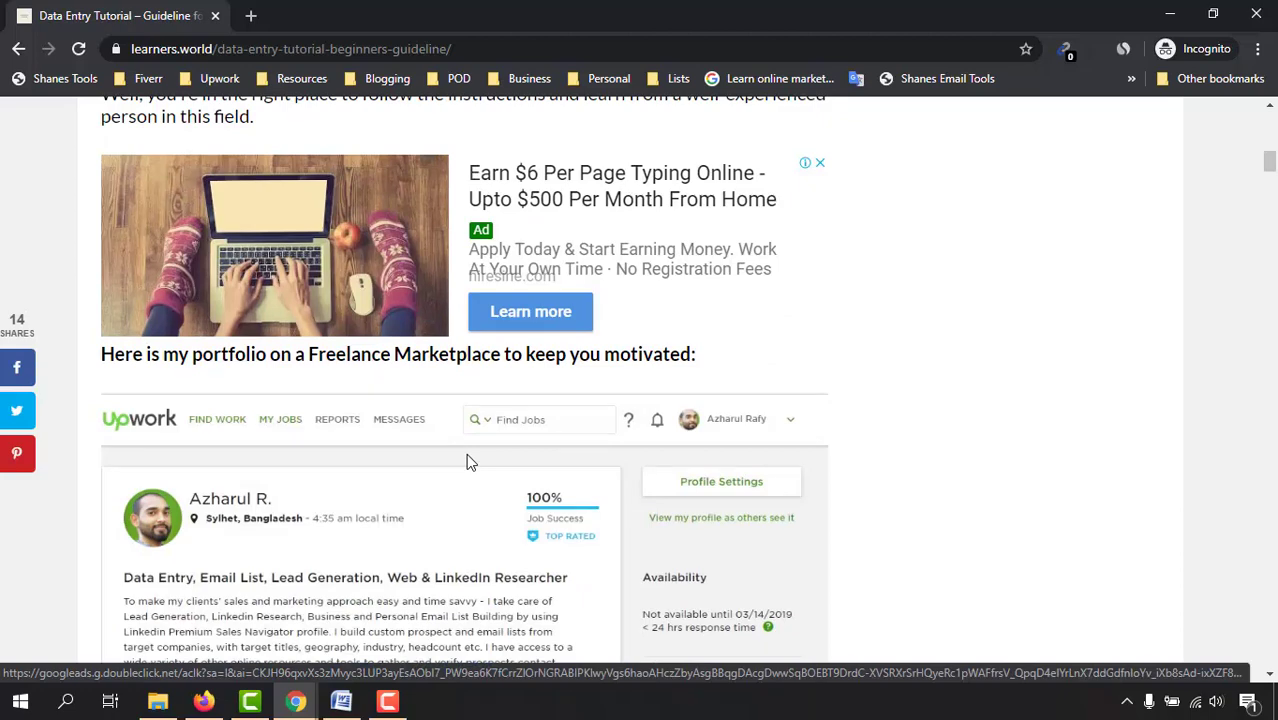
{"action": "scroll", "coordinate": [470, 462], "scroll_direction": "up", "scroll_amount": 6}
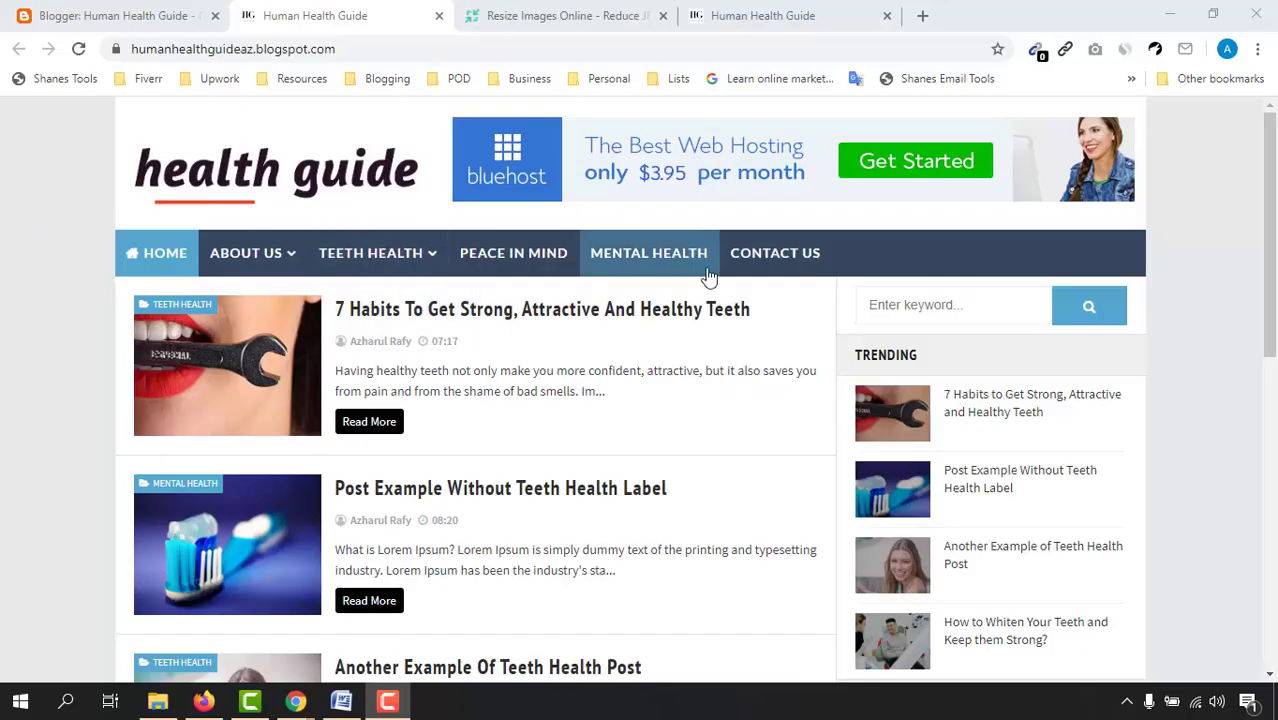
Step: Open the '7 Habits to Get Strong, Attractive and Healthy Teeth' article, then return to the blog home page
{"action": "scroll", "coordinate": [719, 345], "scroll_direction": "down", "scroll_amount": 6}
{"action": "scroll", "coordinate": [4, 440], "scroll_direction": "up", "scroll_amount": 15}
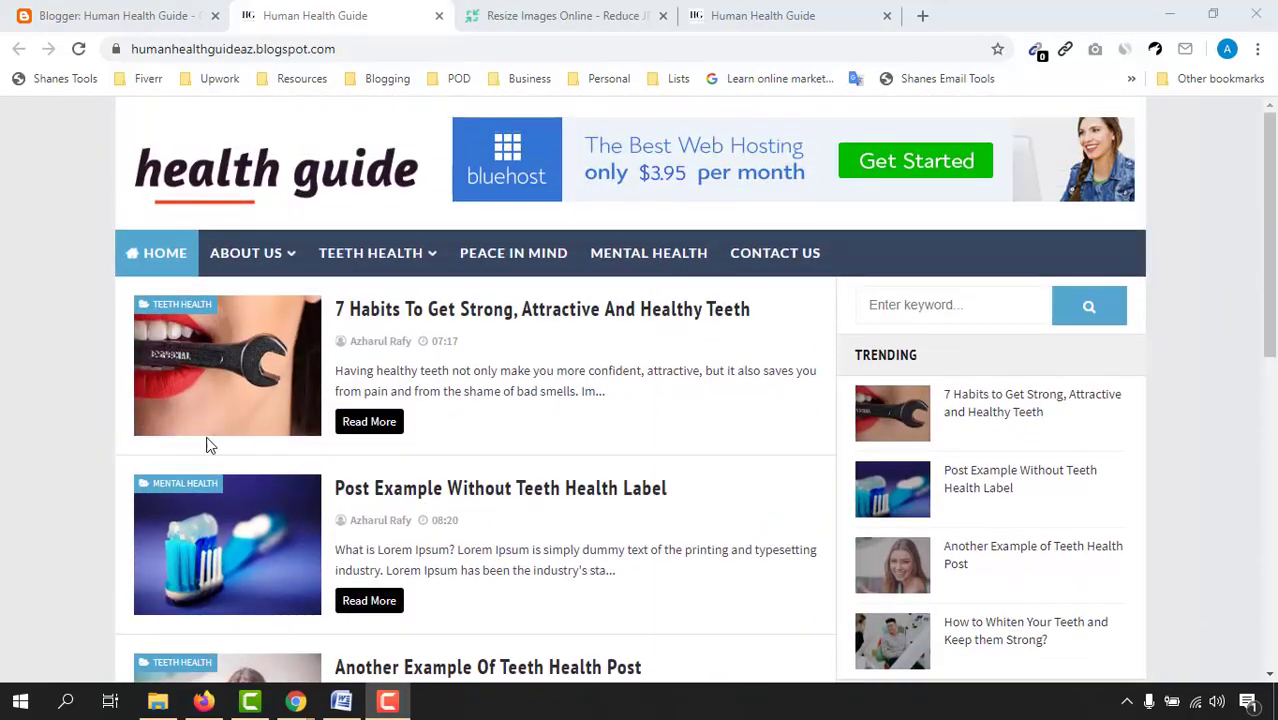
{"action": "left_click", "coordinate": [406, 314]}
{"action": "scroll", "coordinate": [3, 388], "scroll_direction": "down", "scroll_amount": 10}
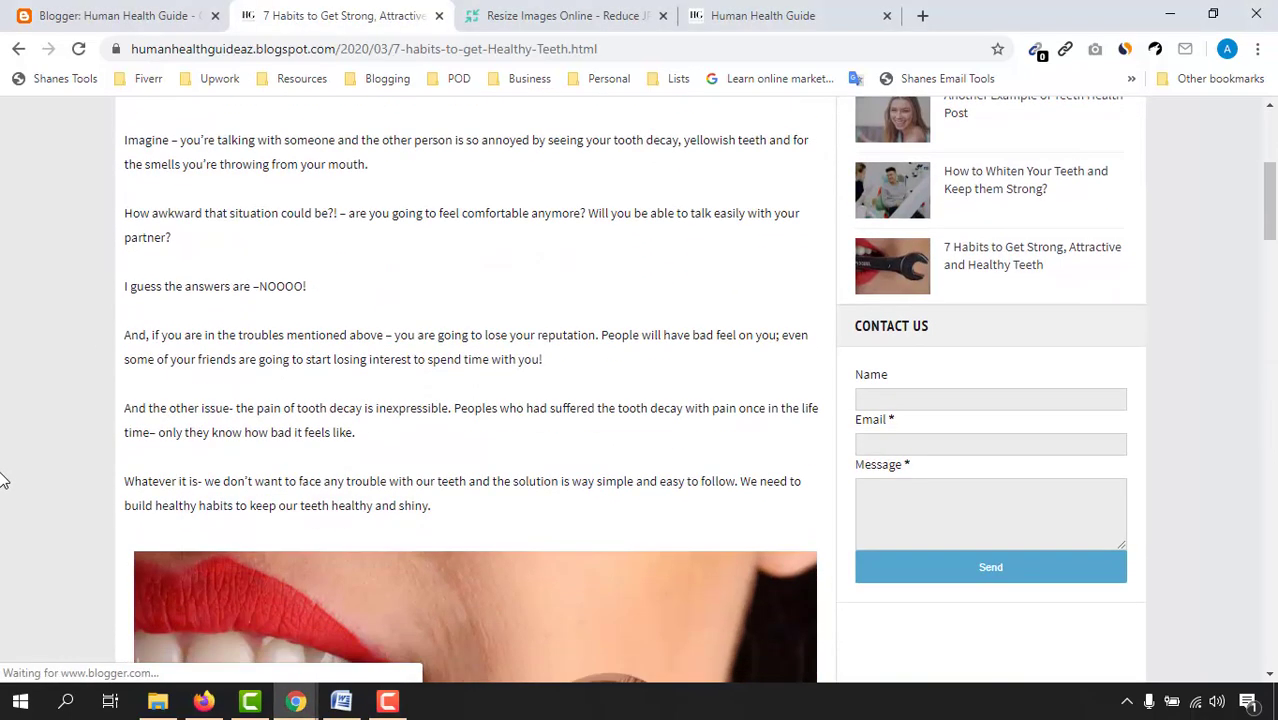
{"action": "key", "text": "alt+Left"}
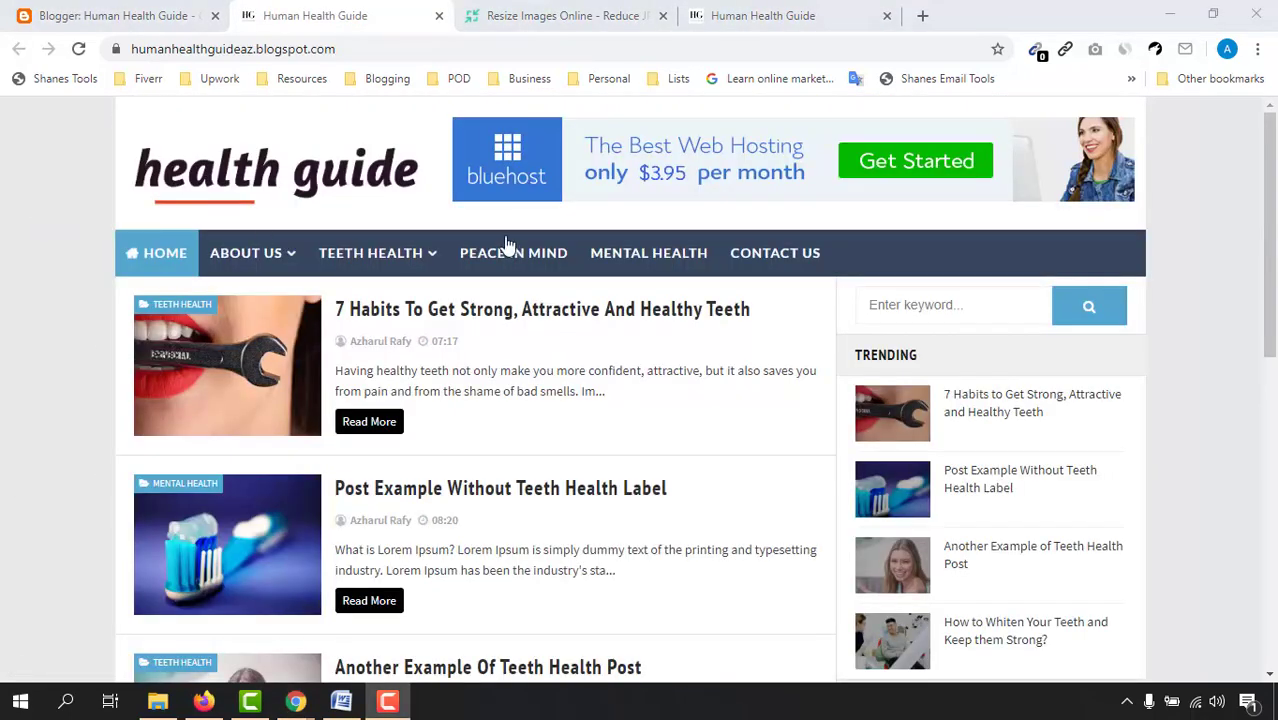
Step: Reopen the 7 Habits teeth article, scroll through it, and switch to the post's files folder
{"action": "scroll", "coordinate": [588, 374], "scroll_direction": "down", "scroll_amount": 4}
{"action": "scroll", "coordinate": [3, 443], "scroll_direction": "down", "scroll_amount": 4}
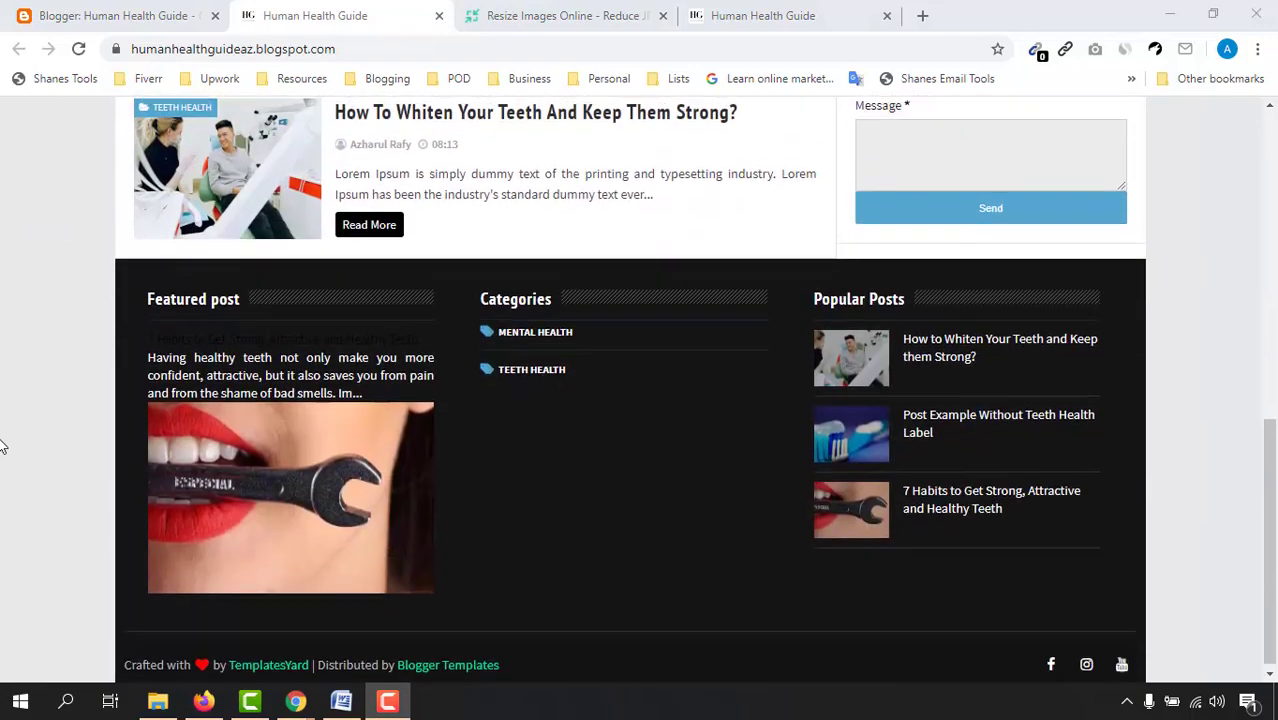
{"action": "scroll", "coordinate": [3, 445], "scroll_direction": "up", "scroll_amount": 7}
{"action": "scroll", "coordinate": [3, 447], "scroll_direction": "up", "scroll_amount": 1}
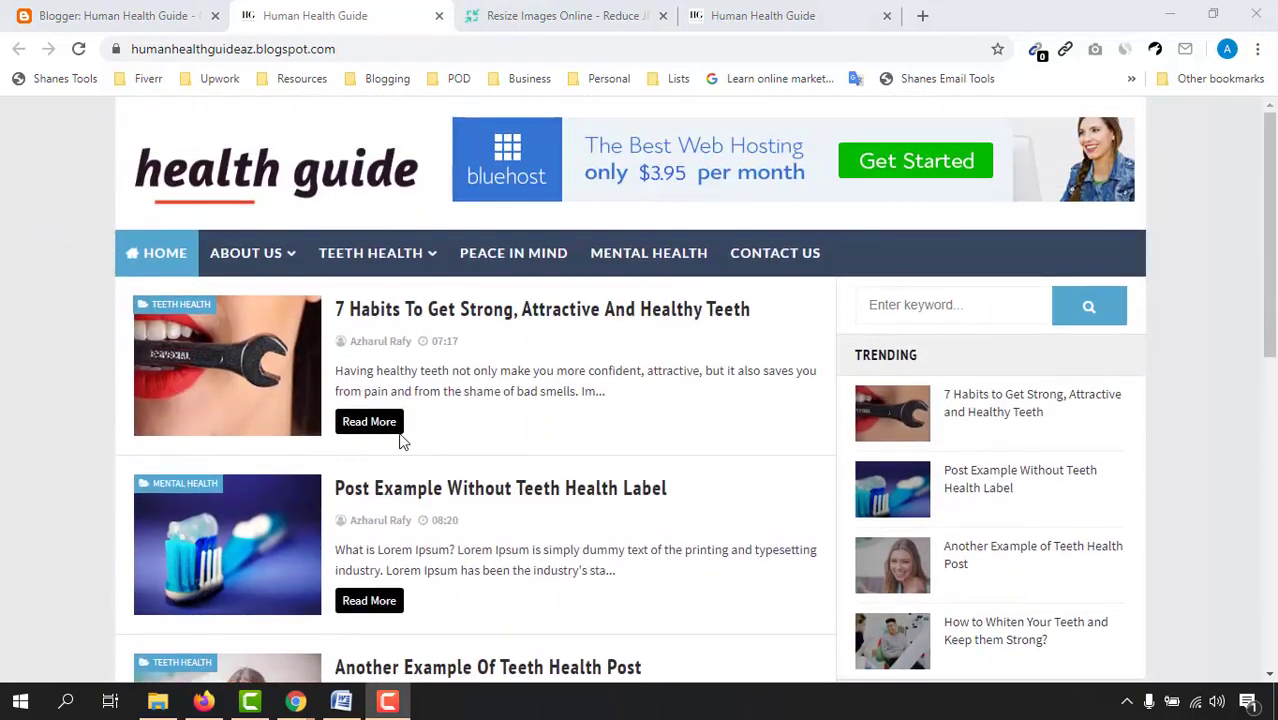
{"action": "left_click", "coordinate": [408, 318]}
{"action": "scroll", "coordinate": [3, 445], "scroll_direction": "down", "scroll_amount": 5}
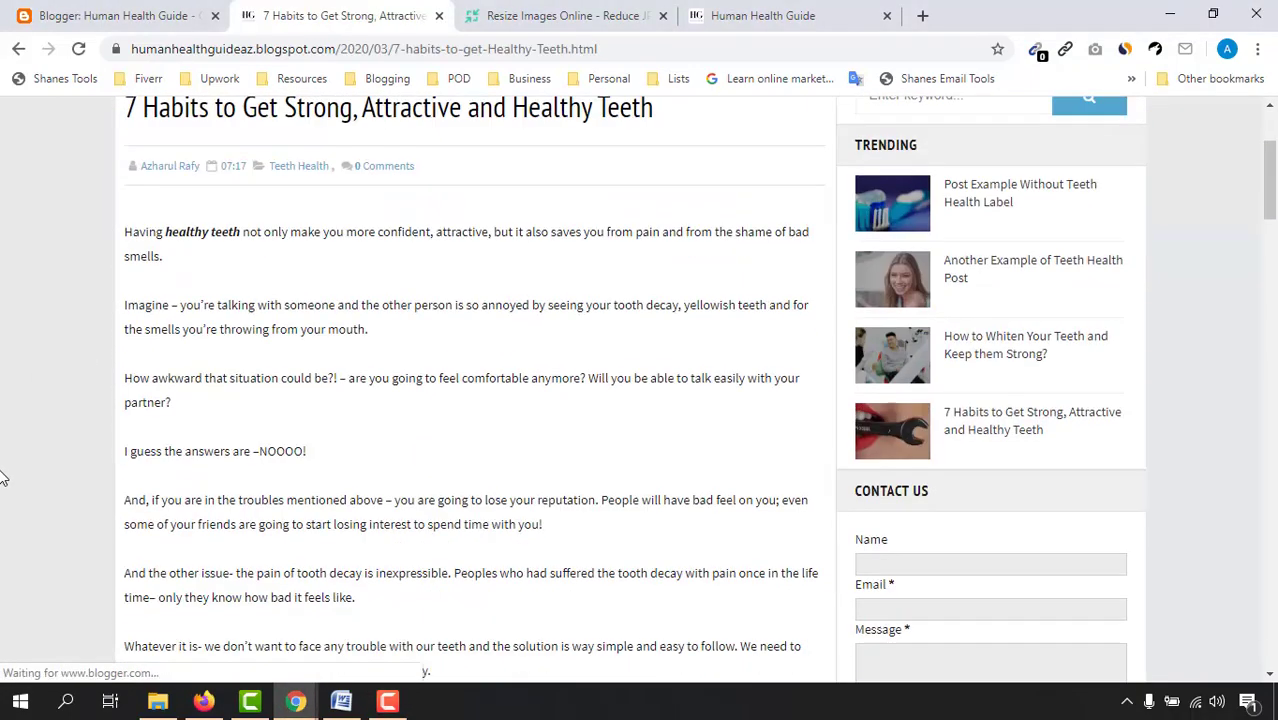
{"action": "scroll", "coordinate": [110, 481], "scroll_direction": "down", "scroll_amount": 3}
{"action": "key", "text": "alt+Tab"}
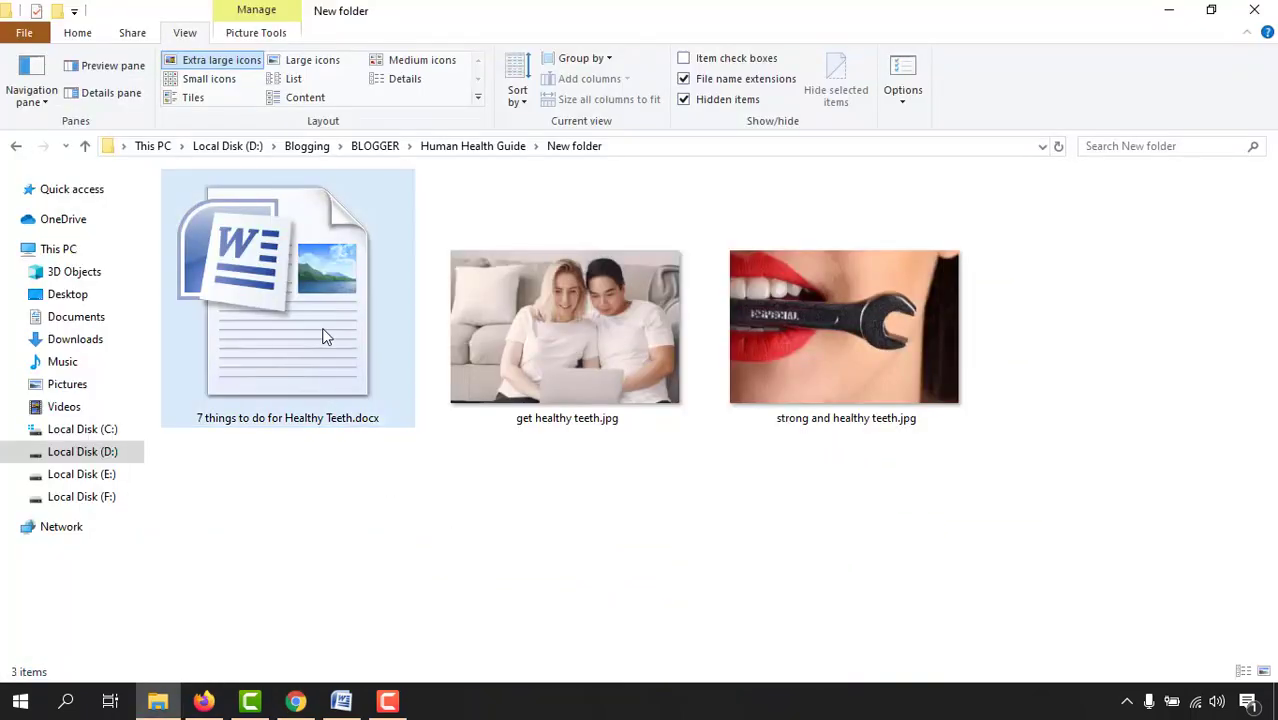
Step: Open '7 things to do for Healthy Teeth.docx' in Word, skim it, and return to the folder
{"action": "double_click", "coordinate": [331, 356]}
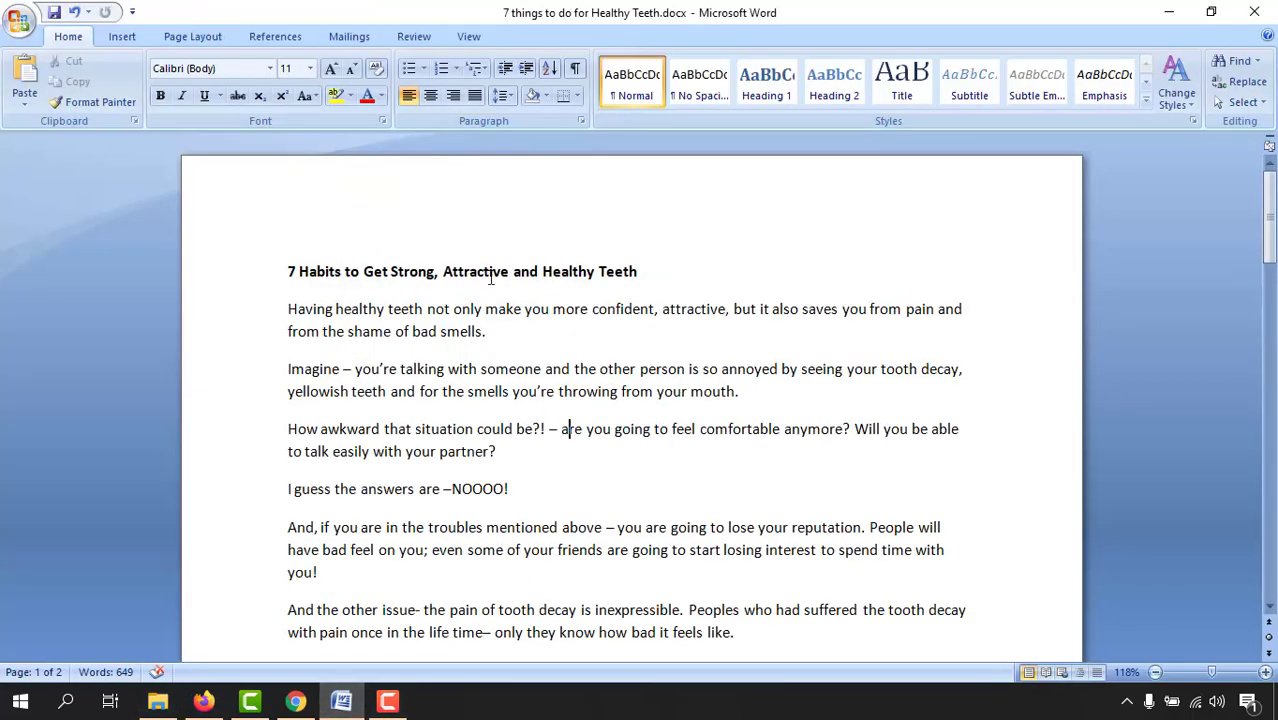
{"action": "scroll", "coordinate": [394, 486], "scroll_direction": "down", "scroll_amount": 15}
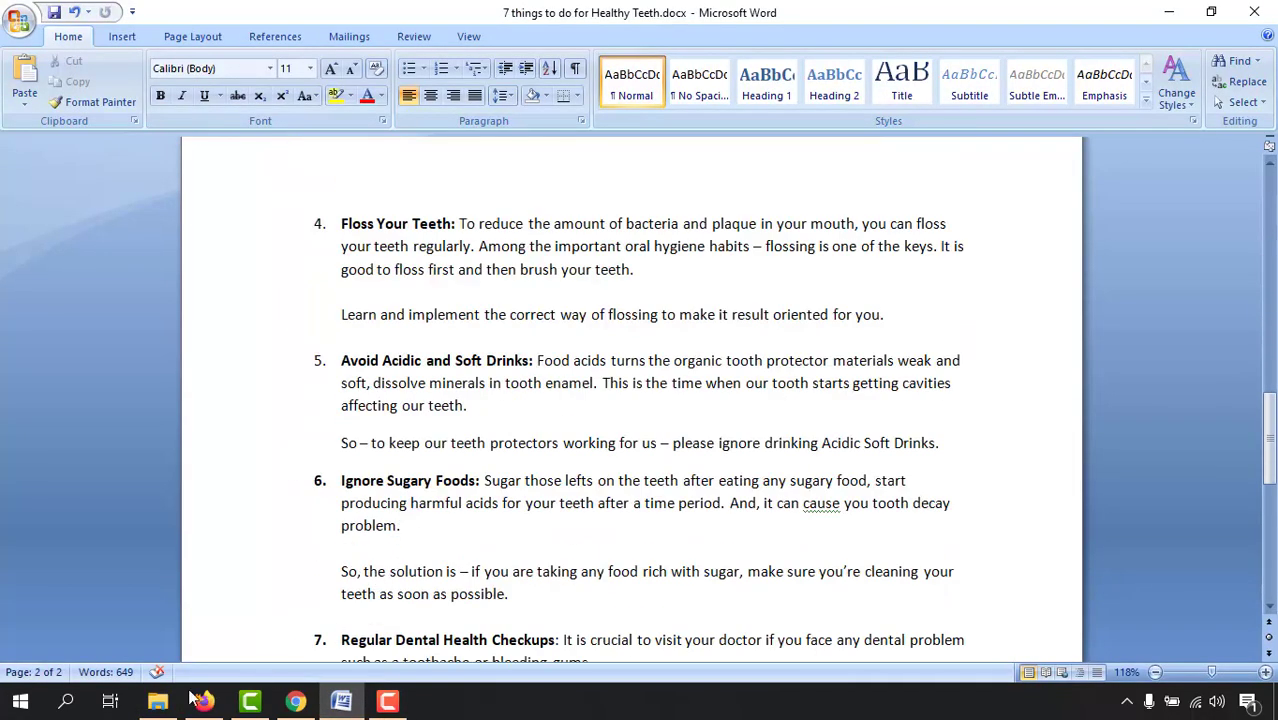
{"action": "left_click", "coordinate": [157, 701]}
Step: Select both teeth JPG images and bring up the healthy teeth keyword ideas
{"action": "left_click_drag", "start_coordinate": [1008, 380], "coordinate": [597, 372]}
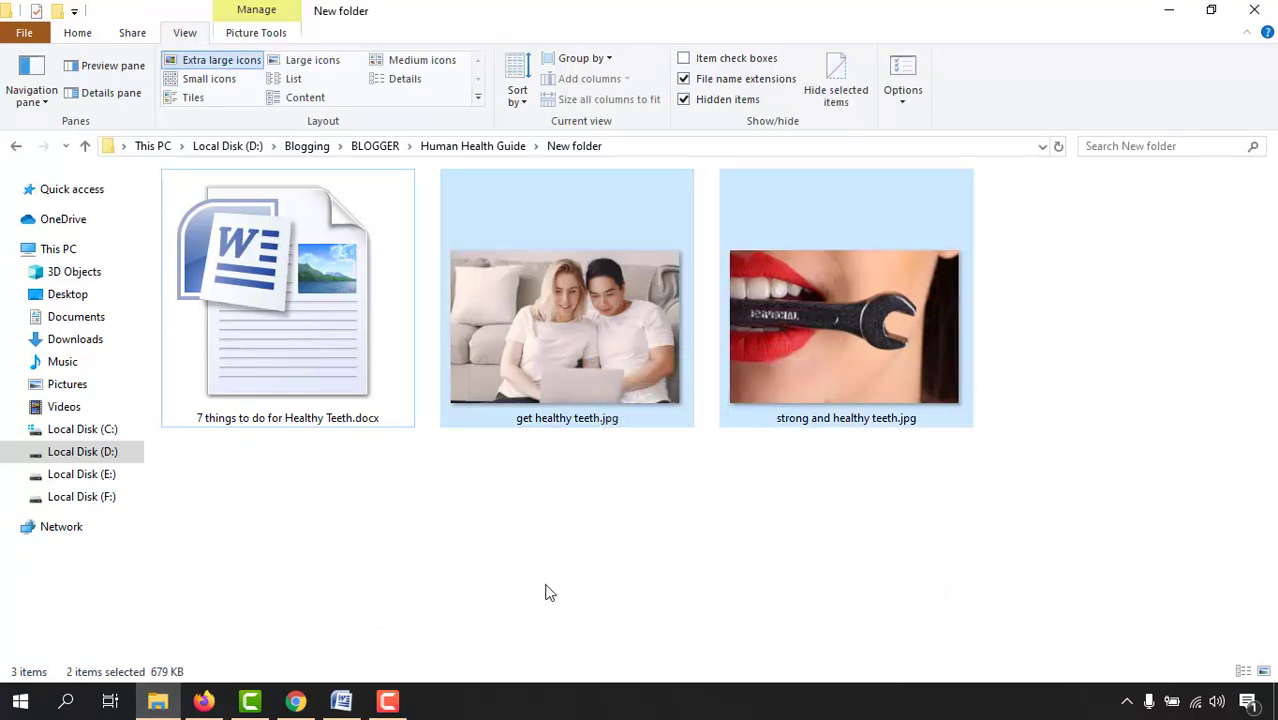
{"action": "left_click", "coordinate": [203, 701]}
{"action": "left_click", "coordinate": [33, 12]}
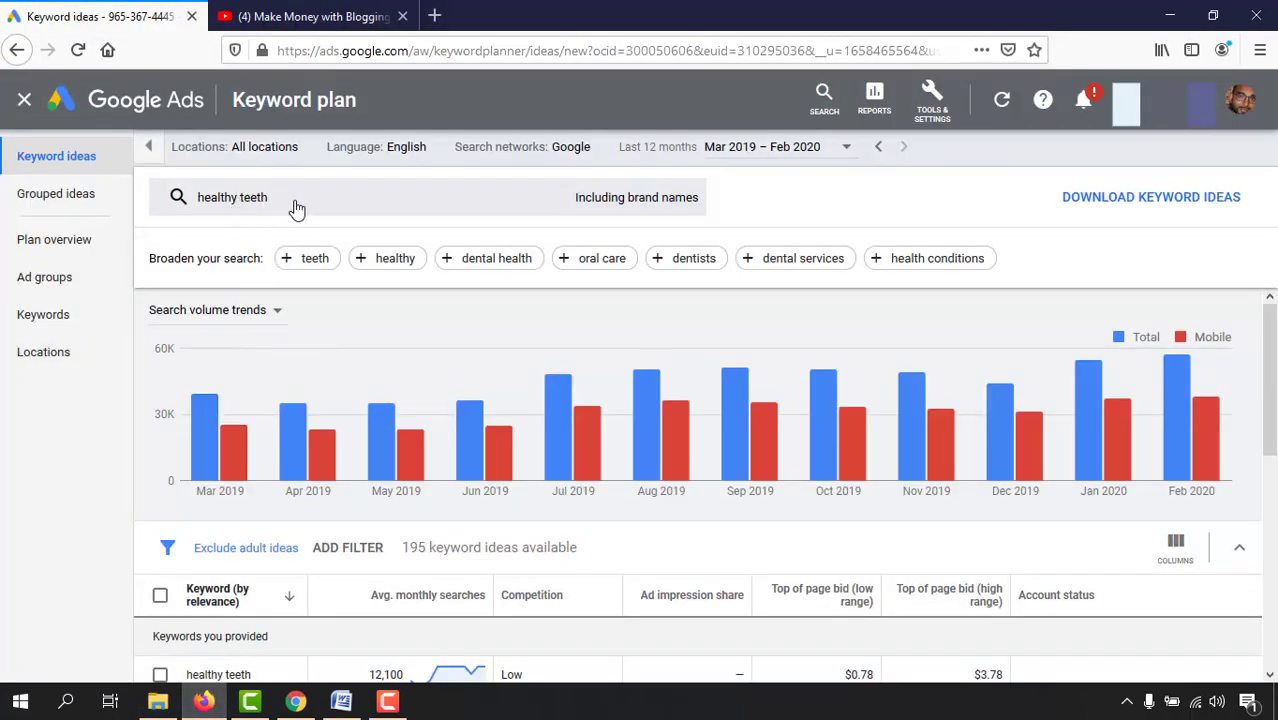
Step: Confirm 'healthy teeth' has 12,100 monthly searches with low competition, then return to Blogger
{"action": "scroll", "coordinate": [305, 604], "scroll_direction": "down", "scroll_amount": 1}
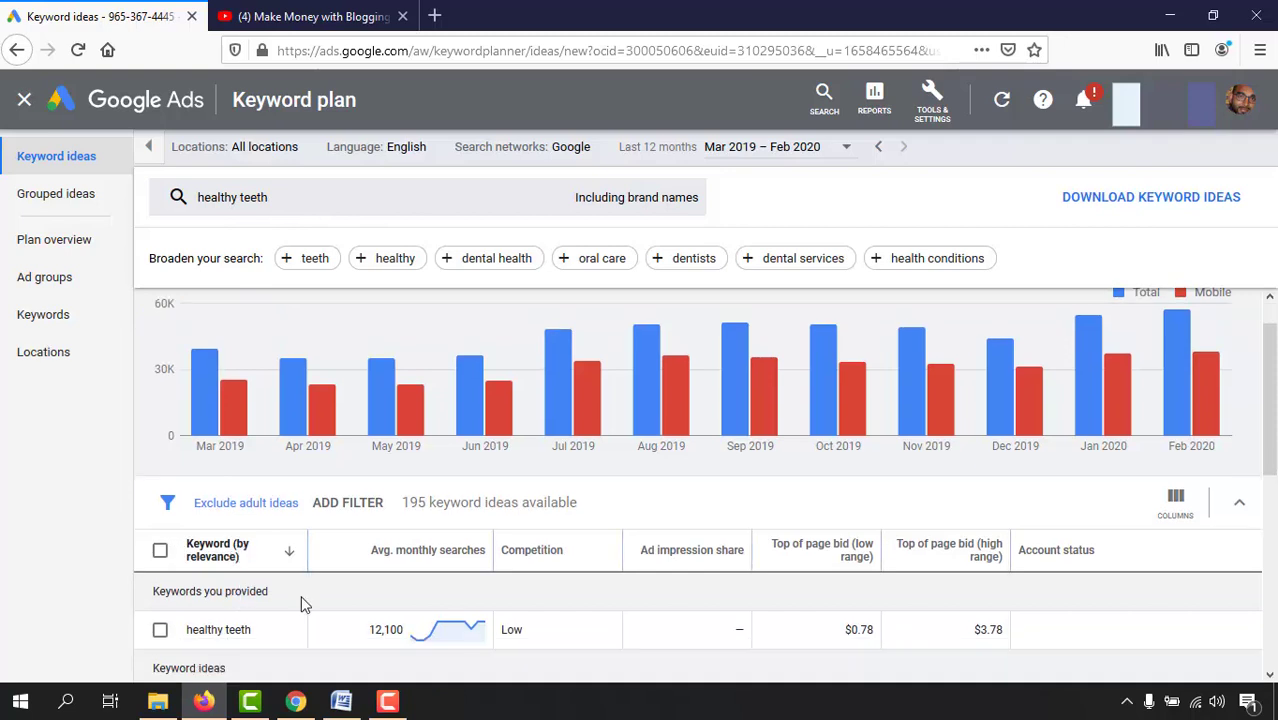
{"action": "mouse_move", "coordinate": [425, 640]}
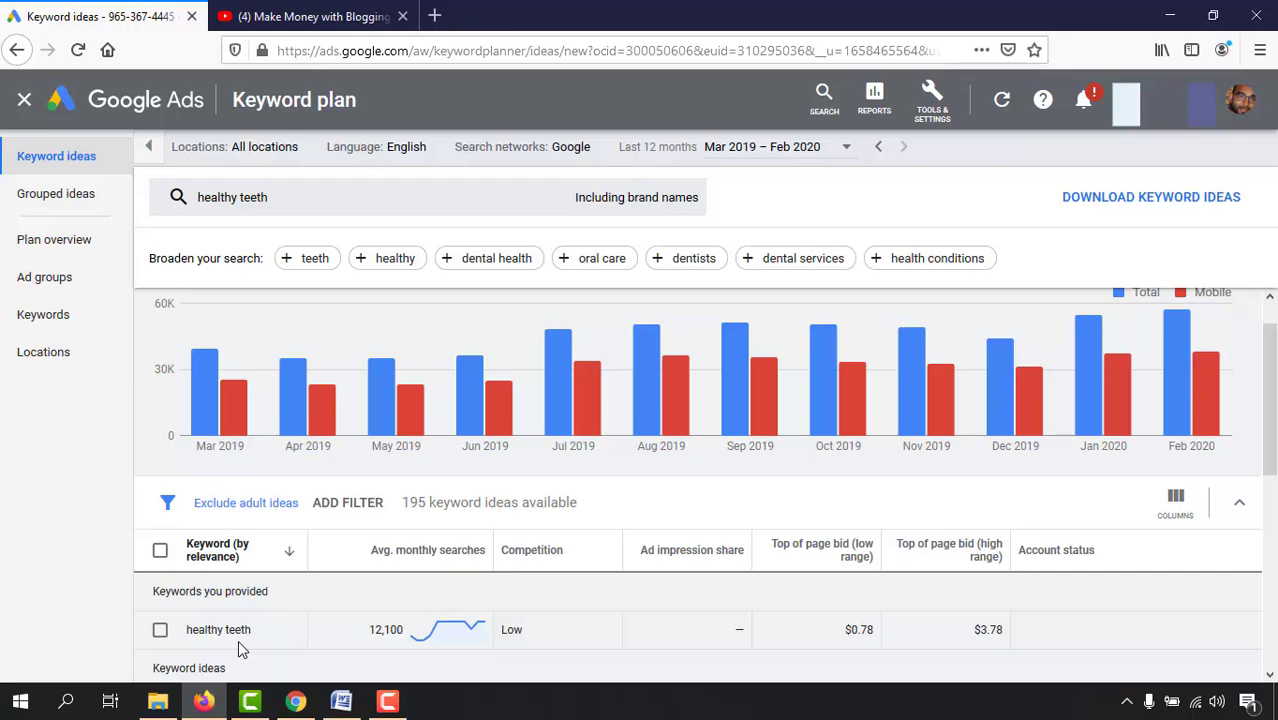
{"action": "left_click", "coordinate": [295, 701]}
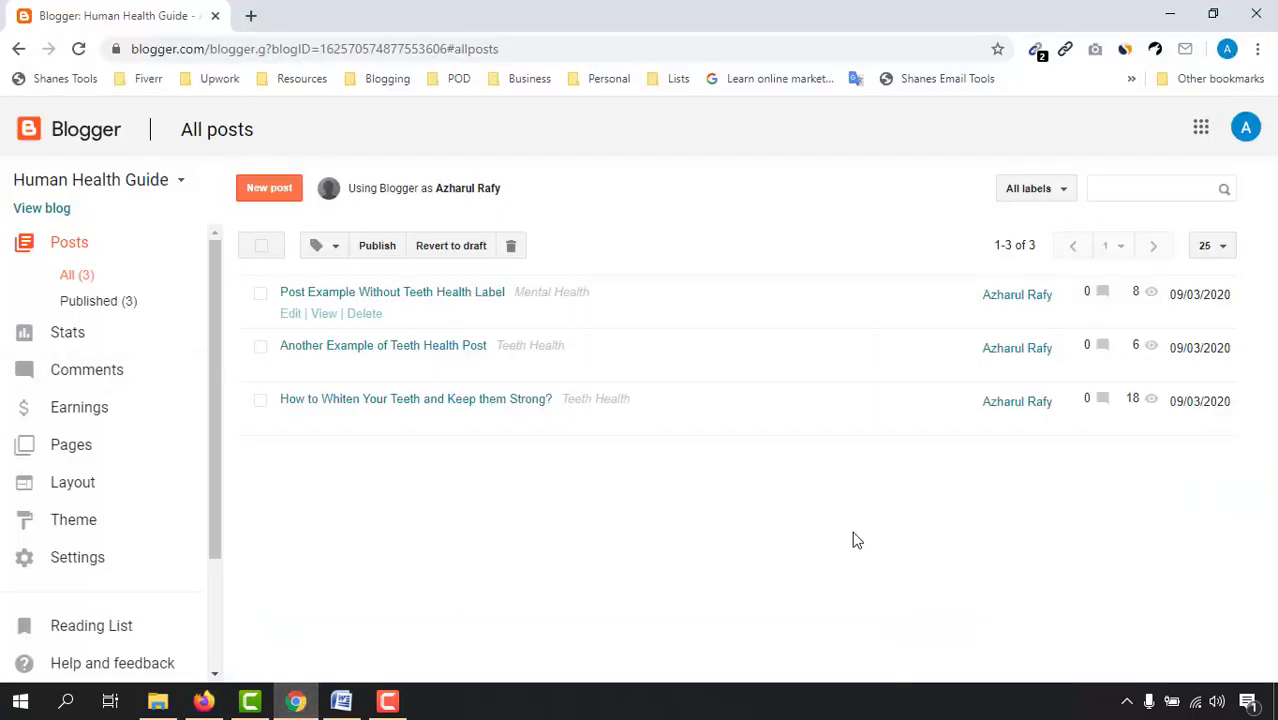
Step: Start a new post and copy the article's title line from the Word draft
{"action": "left_click", "coordinate": [266, 190]}
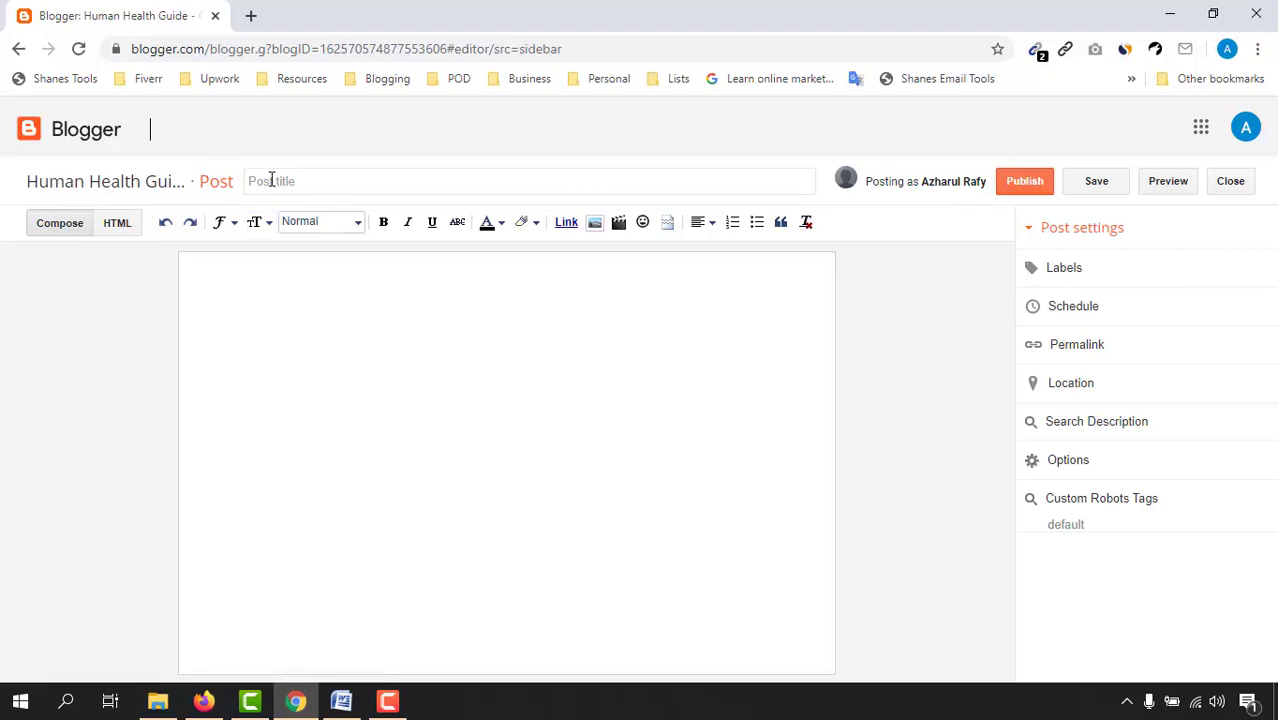
{"action": "left_click", "coordinate": [341, 701]}
{"action": "scroll", "coordinate": [594, 402], "scroll_direction": "up", "scroll_amount": 20}
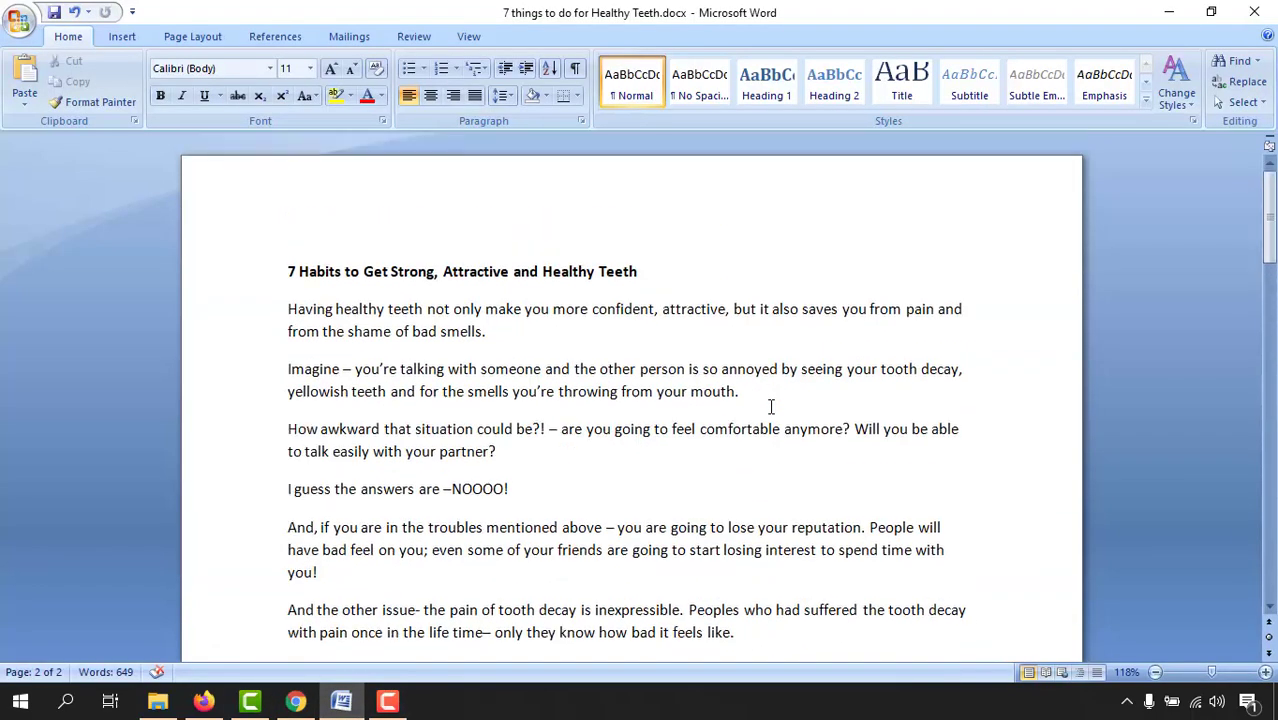
{"action": "left_click_drag", "start_coordinate": [640, 271], "coordinate": [286, 265]}
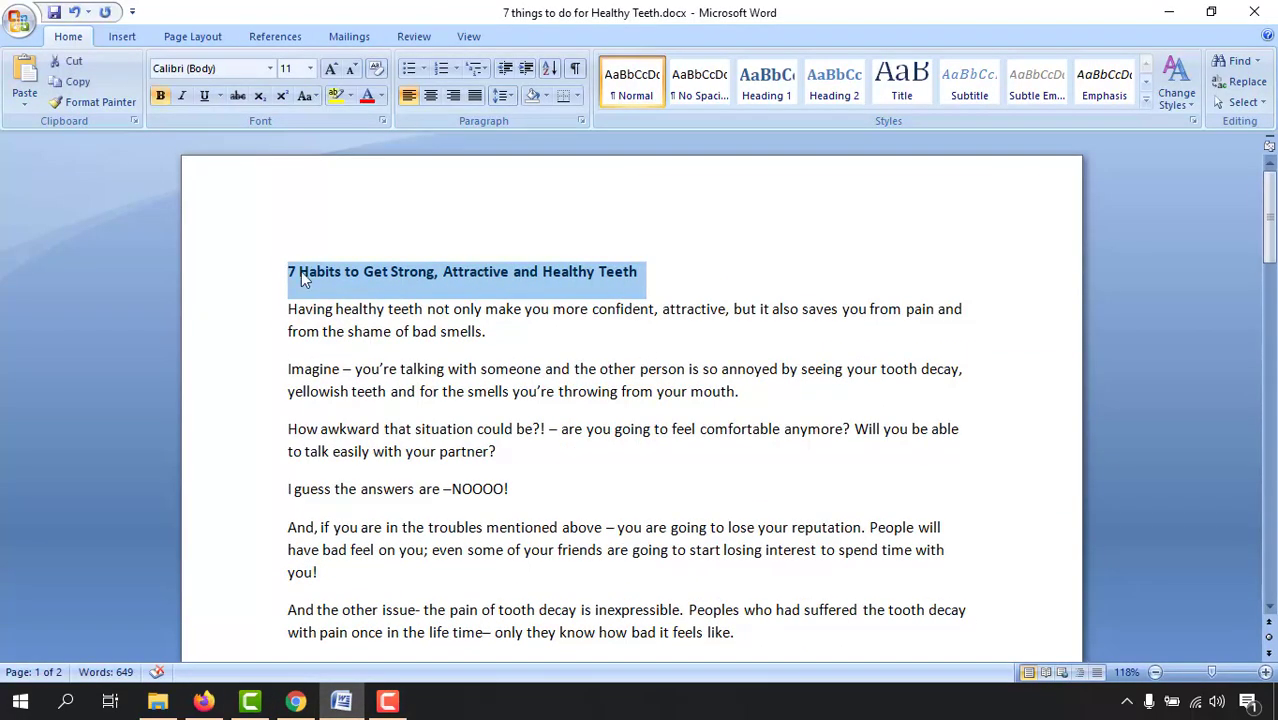
{"action": "right_click", "coordinate": [312, 280]}
{"action": "left_click", "coordinate": [355, 308]}
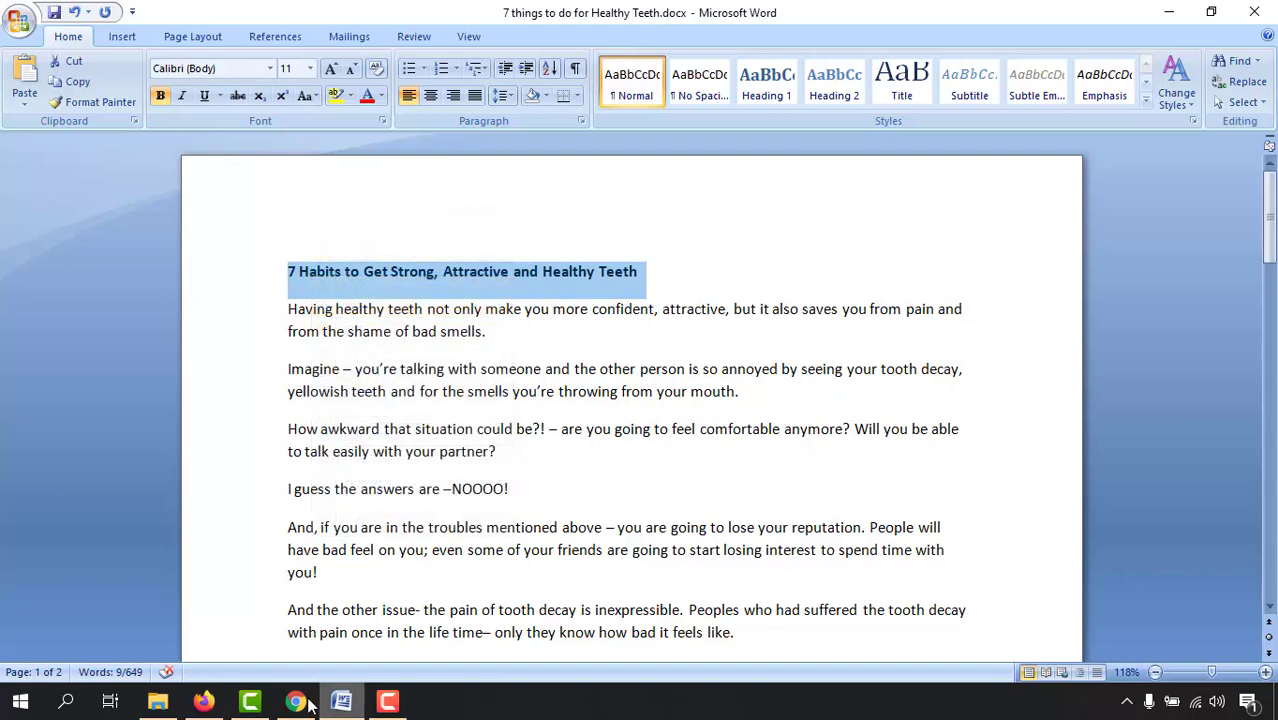
Step: Paste '7 Habits to Get Strong, Attractive and Healthy Teeth' as the post title
{"action": "left_click", "coordinate": [295, 701]}
{"action": "left_click", "coordinate": [408, 179]}
{"action": "right_click", "coordinate": [412, 178]}
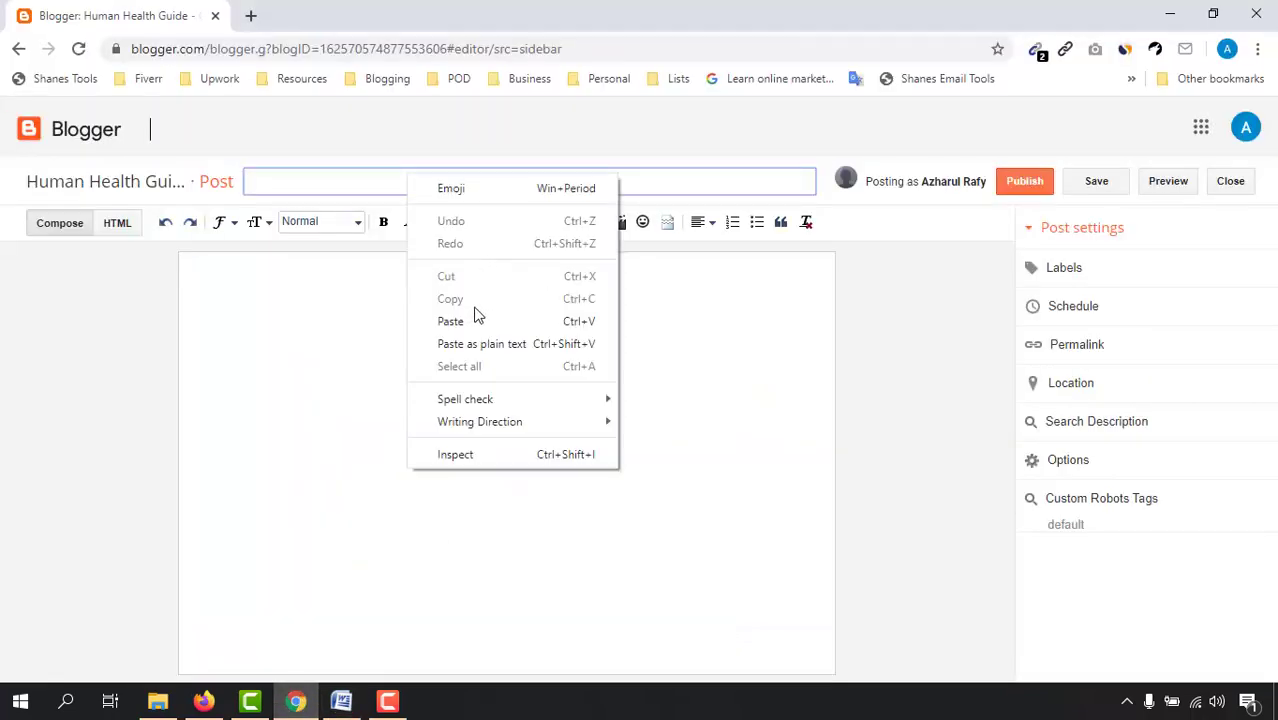
{"action": "left_click", "coordinate": [466, 320]}
{"action": "left_click", "coordinate": [342, 405]}
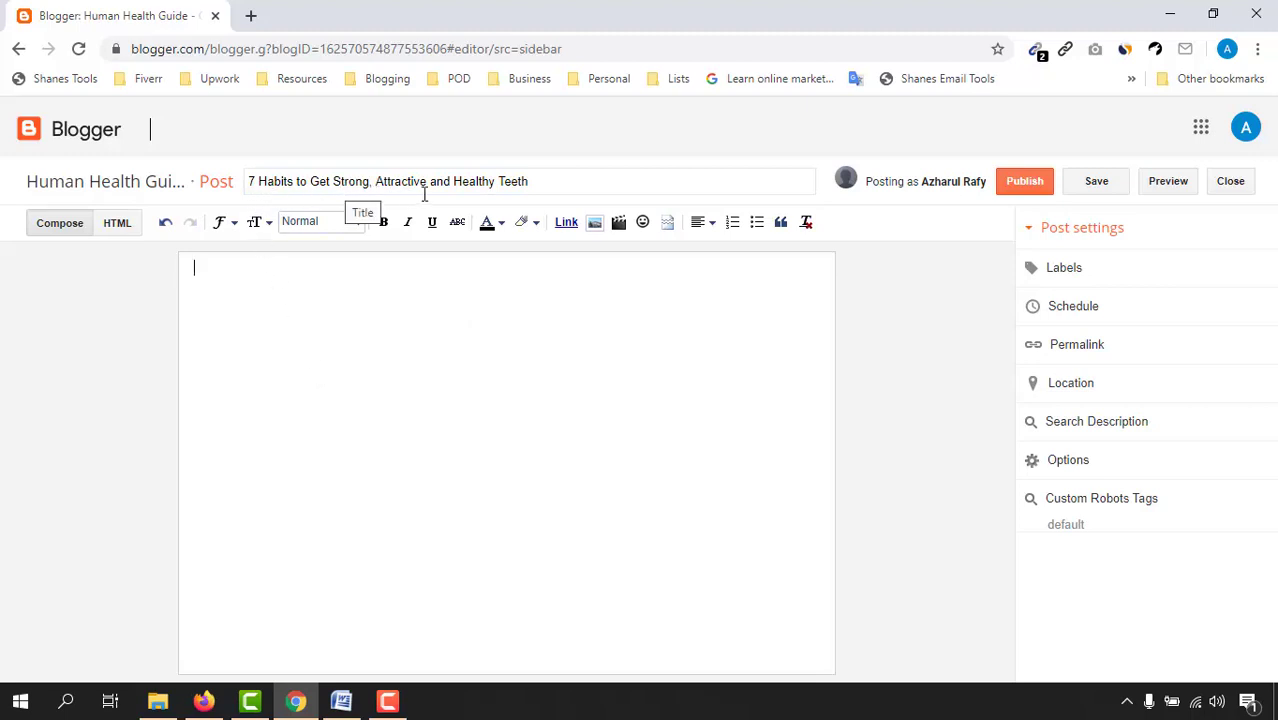
Step: Select the keyword 'Healthy Teeth' within the post title
{"action": "double_click", "coordinate": [475, 185]}
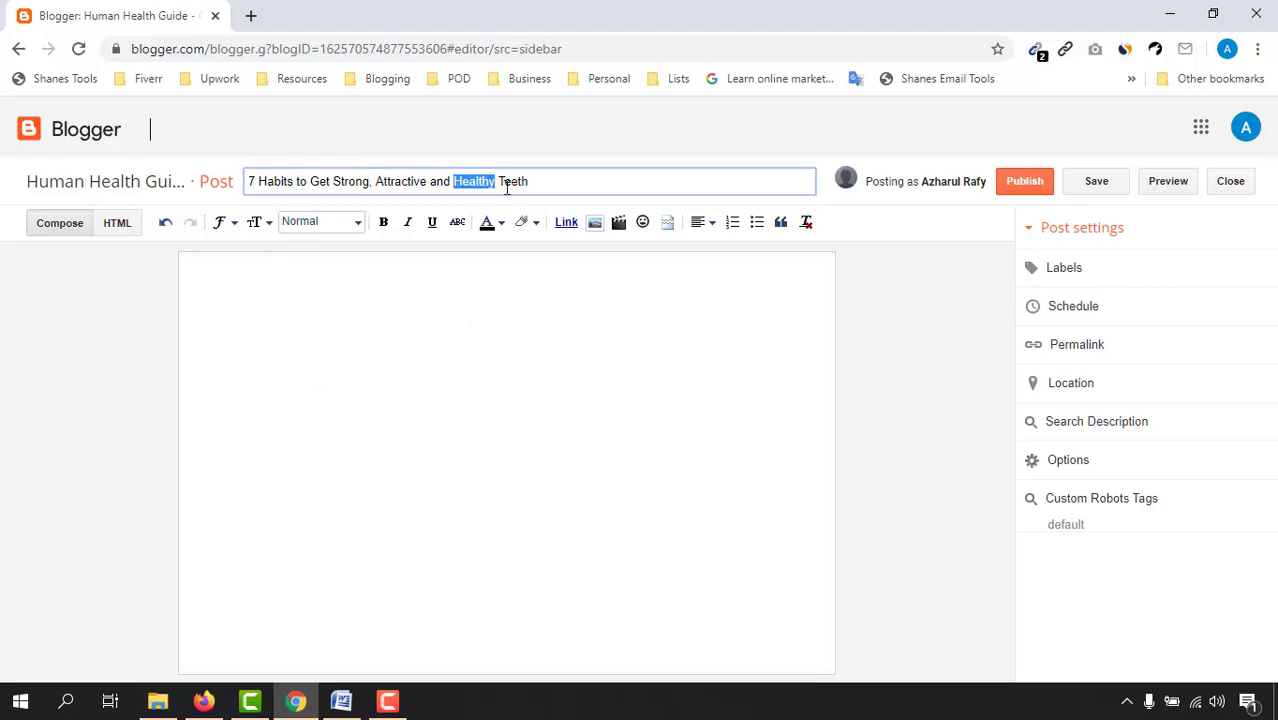
{"action": "left_click_drag", "start_coordinate": [478, 186], "coordinate": [520, 188]}
{"action": "double_click", "coordinate": [478, 180]}
{"action": "left_click_drag", "start_coordinate": [478, 180], "coordinate": [553, 186]}
{"action": "left_click", "coordinate": [387, 386]}
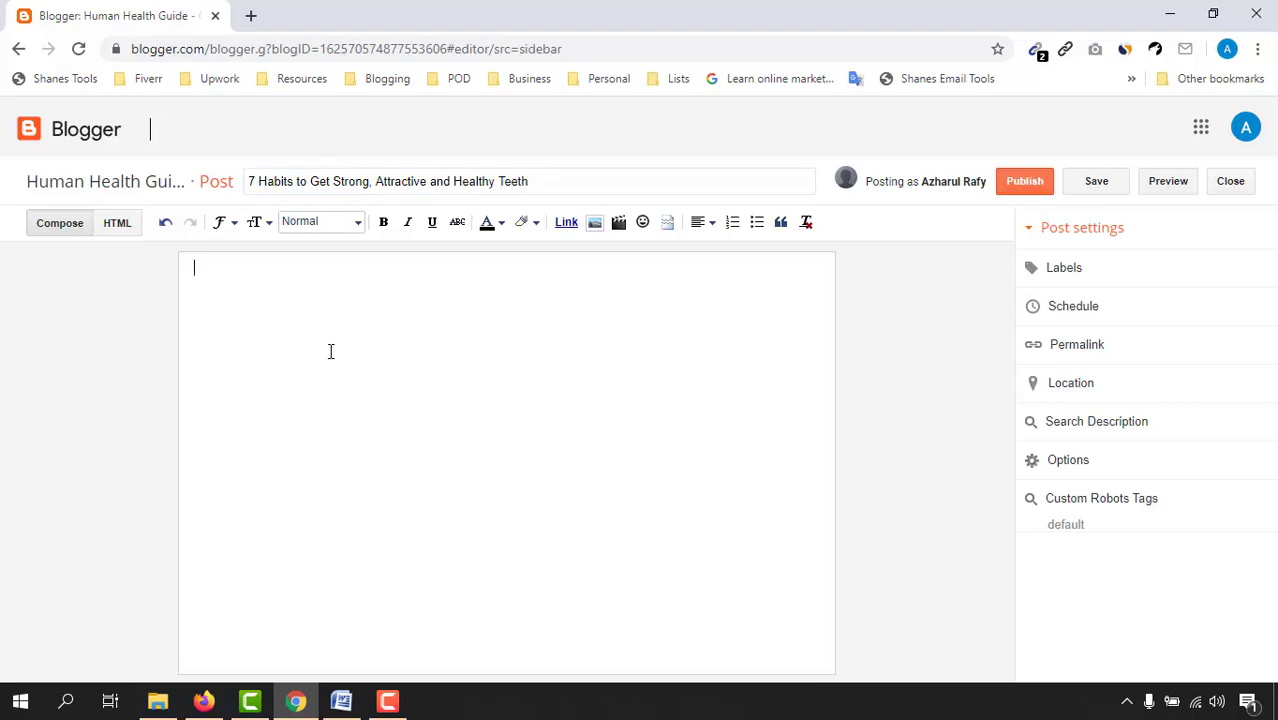
Step: Highlight the keyword 'Healthy Teeth' in the title
{"action": "left_click_drag", "start_coordinate": [530, 181], "coordinate": [455, 181]}
{"action": "mouse_move", "coordinate": [490, 181]}
{"action": "left_mouse_down"}
{"action": "mouse_move", "coordinate": [285, 187]}
{"action": "mouse_move", "coordinate": [274, 200]}
{"action": "mouse_move", "coordinate": [466, 190]}
{"action": "left_mouse_up"}
{"action": "left_click", "coordinate": [260, 321]}
Step: Copy the Word draft's opening paragraph and paste it into the empty post body
{"action": "left_click", "coordinate": [341, 701]}
{"action": "left_click_drag", "start_coordinate": [290, 308], "coordinate": [483, 327]}
{"action": "right_click", "coordinate": [478, 333]}
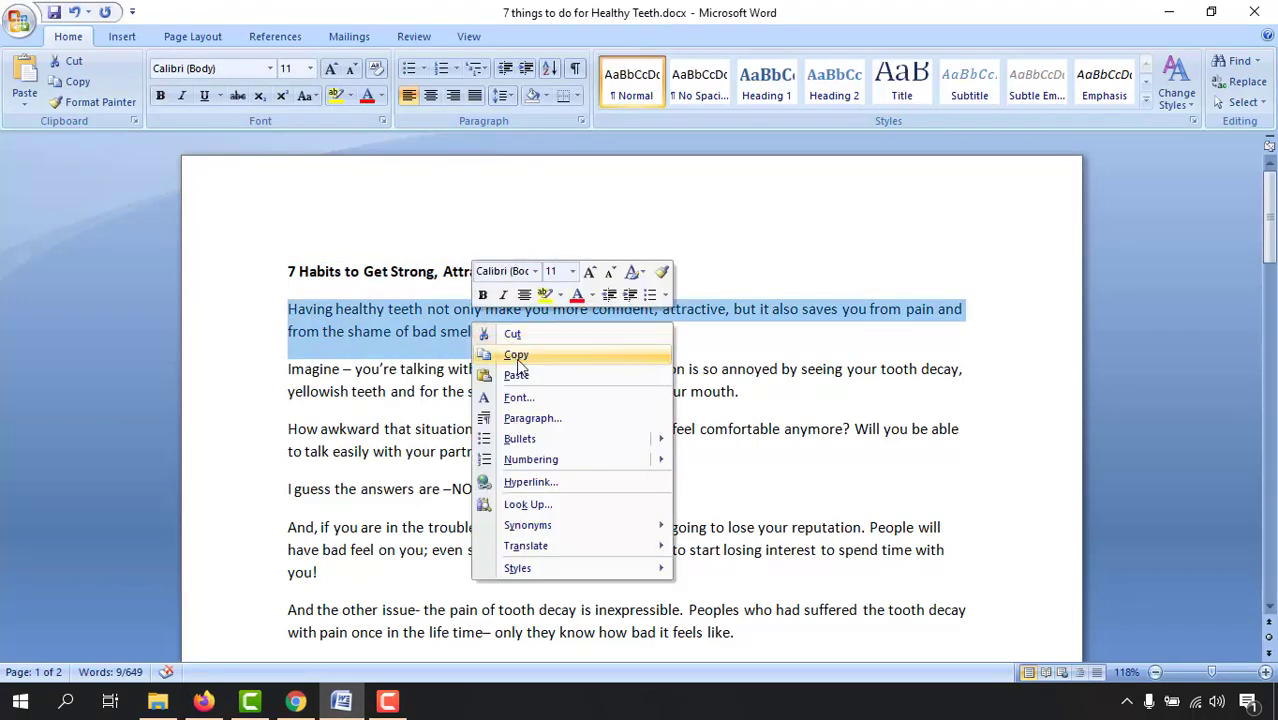
{"action": "left_click", "coordinate": [482, 353]}
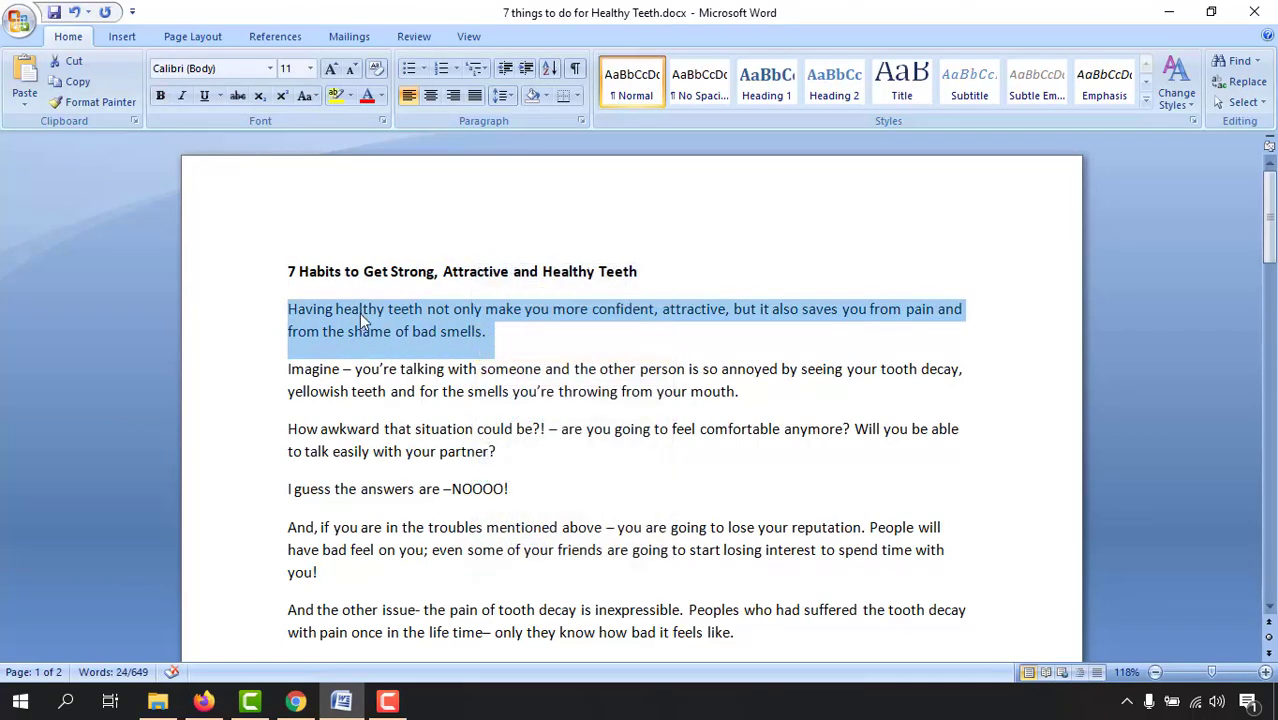
{"action": "left_click", "coordinate": [1168, 22]}
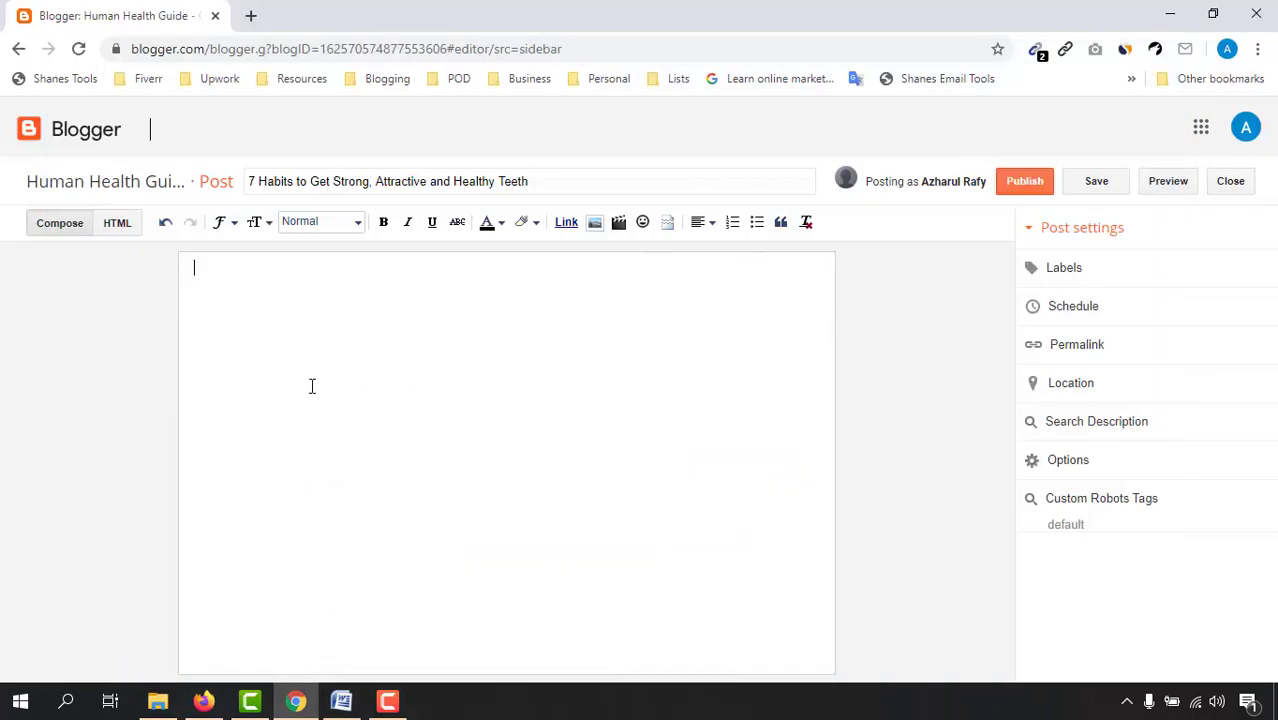
{"action": "right_click", "coordinate": [266, 289]}
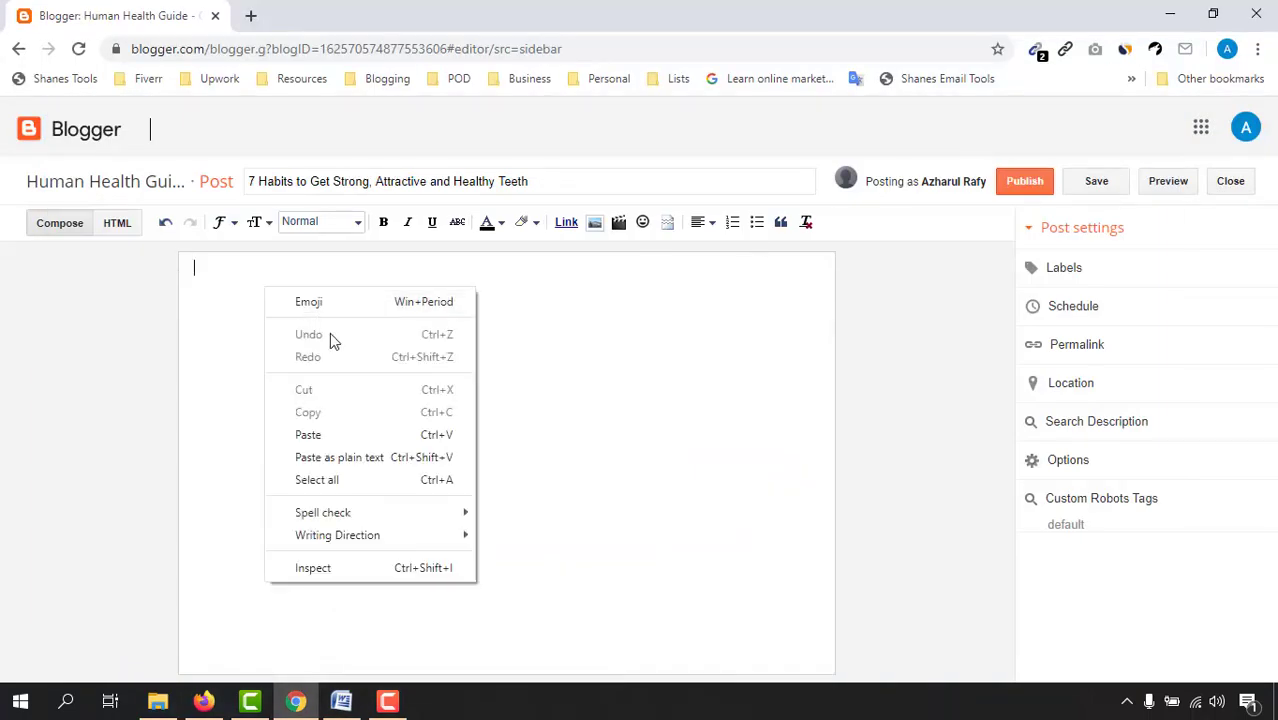
{"action": "left_click", "coordinate": [322, 434]}
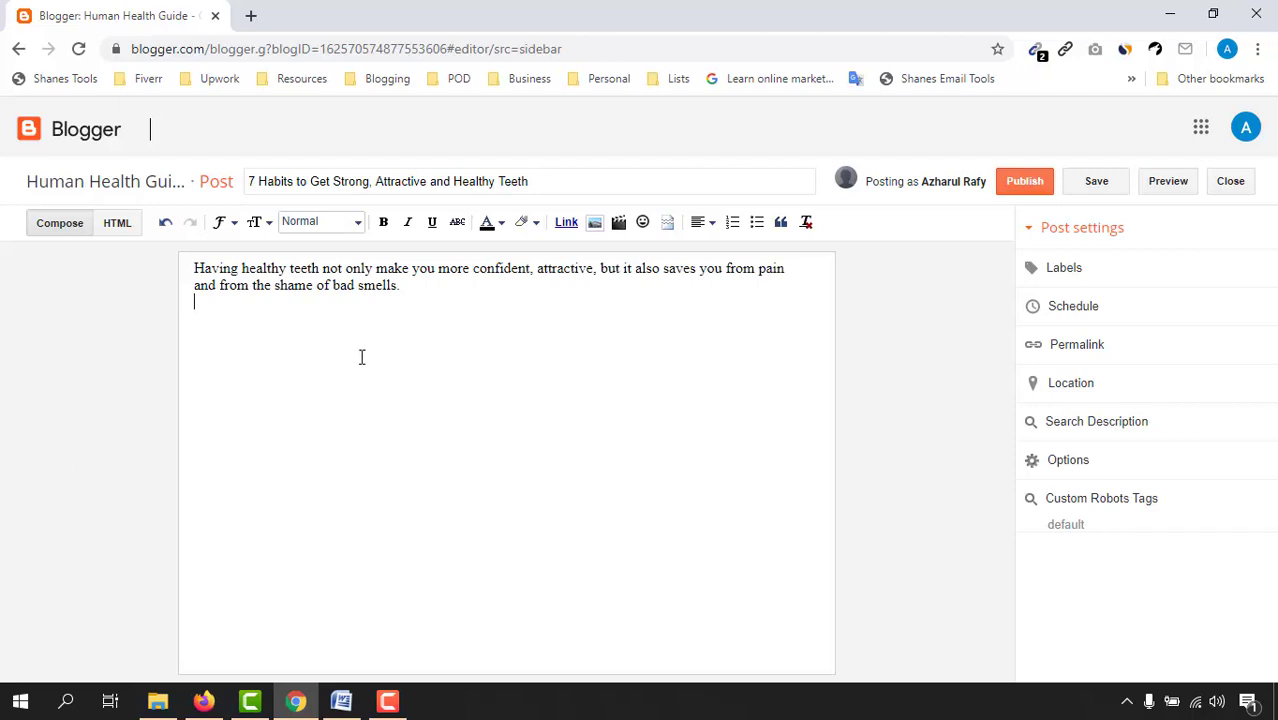
Step: Select the phrase 'healthy teeth' within the pasted opening paragraph
{"action": "triple_click", "coordinate": [264, 268]}
{"action": "left_click_drag", "start_coordinate": [242, 268], "coordinate": [318, 268]}
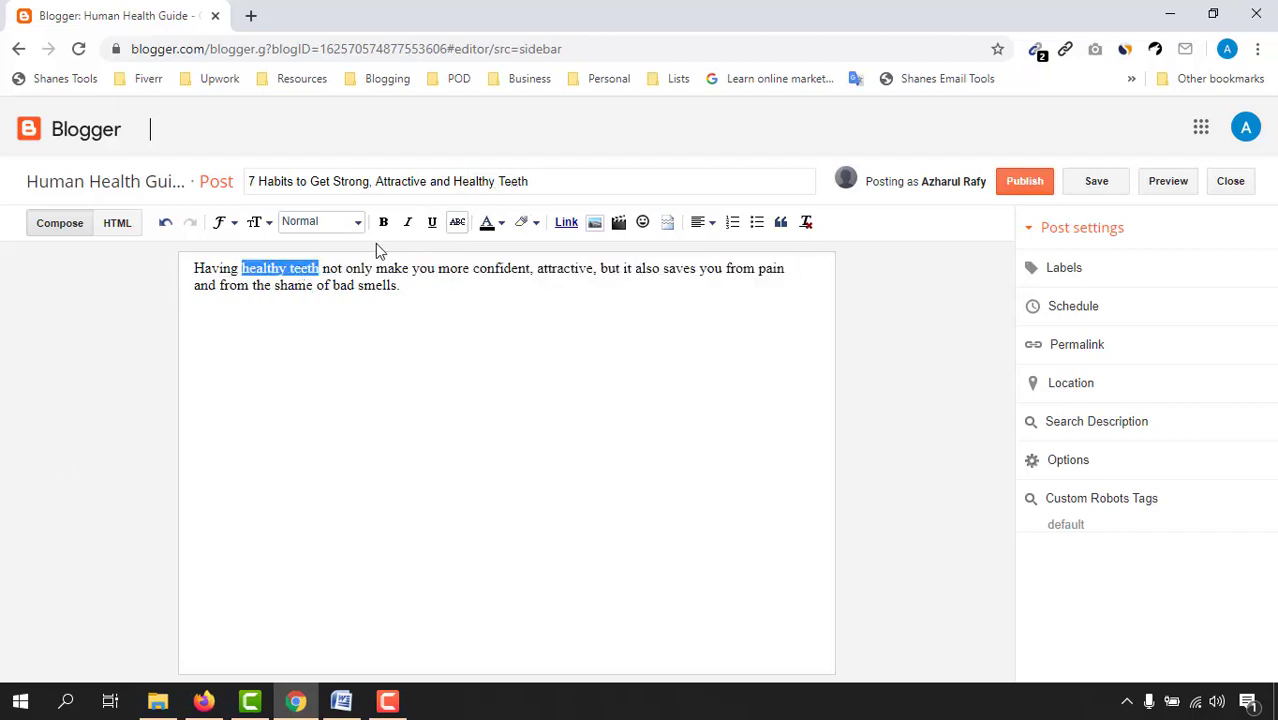
{"action": "double_click", "coordinate": [270, 270]}
{"action": "left_click_drag", "start_coordinate": [289, 270], "coordinate": [318, 268]}
{"action": "key", "text": "ctrl+a"}
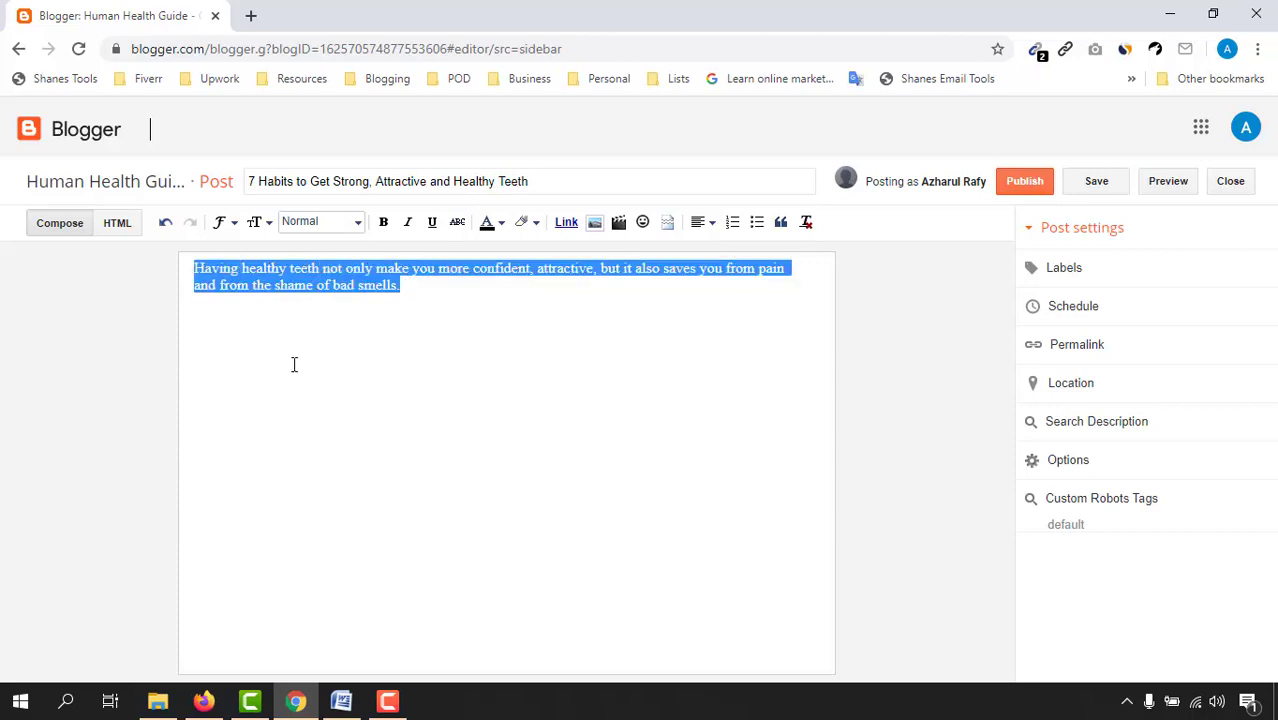
{"action": "double_click", "coordinate": [249, 266]}
{"action": "left_click_drag", "start_coordinate": [249, 266], "coordinate": [305, 272]}
{"action": "mouse_move", "coordinate": [420, 300]}
{"action": "left_mouse_down"}
{"action": "mouse_move", "coordinate": [400, 283]}
{"action": "mouse_move", "coordinate": [184, 264]}
{"action": "left_mouse_up"}
{"action": "left_click", "coordinate": [450, 329]}
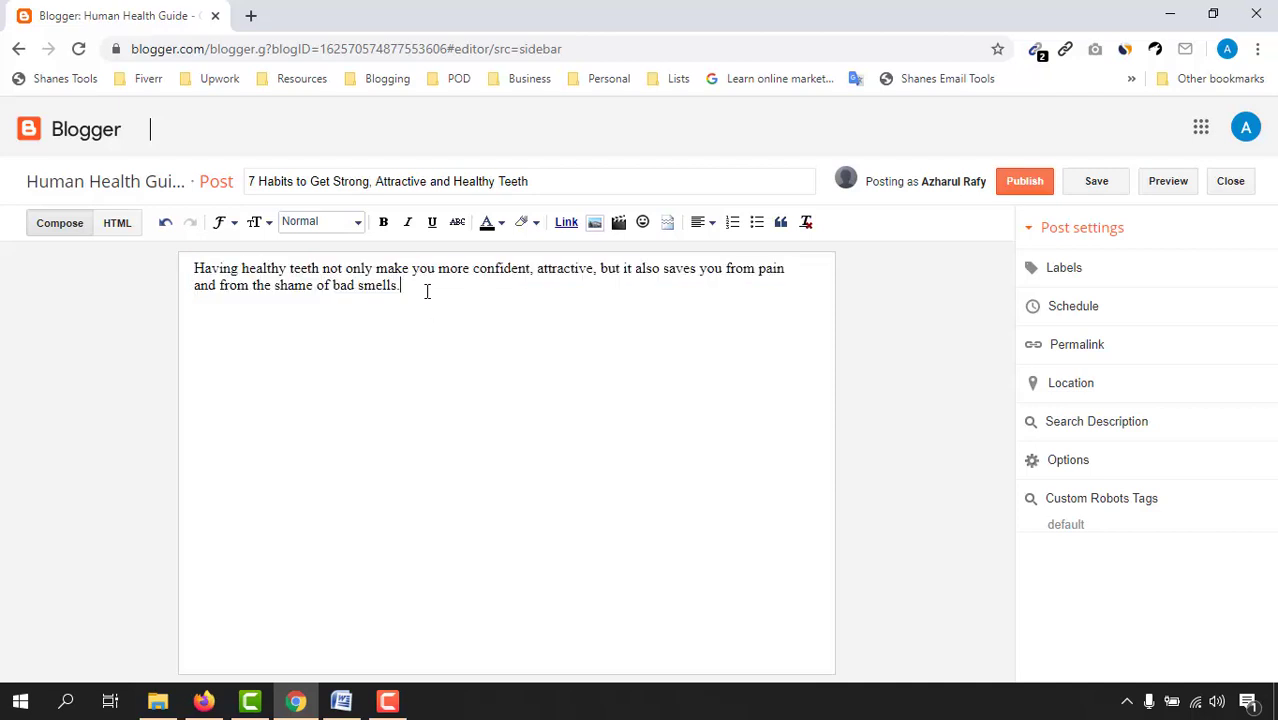
Step: Copy the opening paragraph and save it as the post's search description
{"action": "left_click_drag", "start_coordinate": [427, 291], "coordinate": [180, 265]}
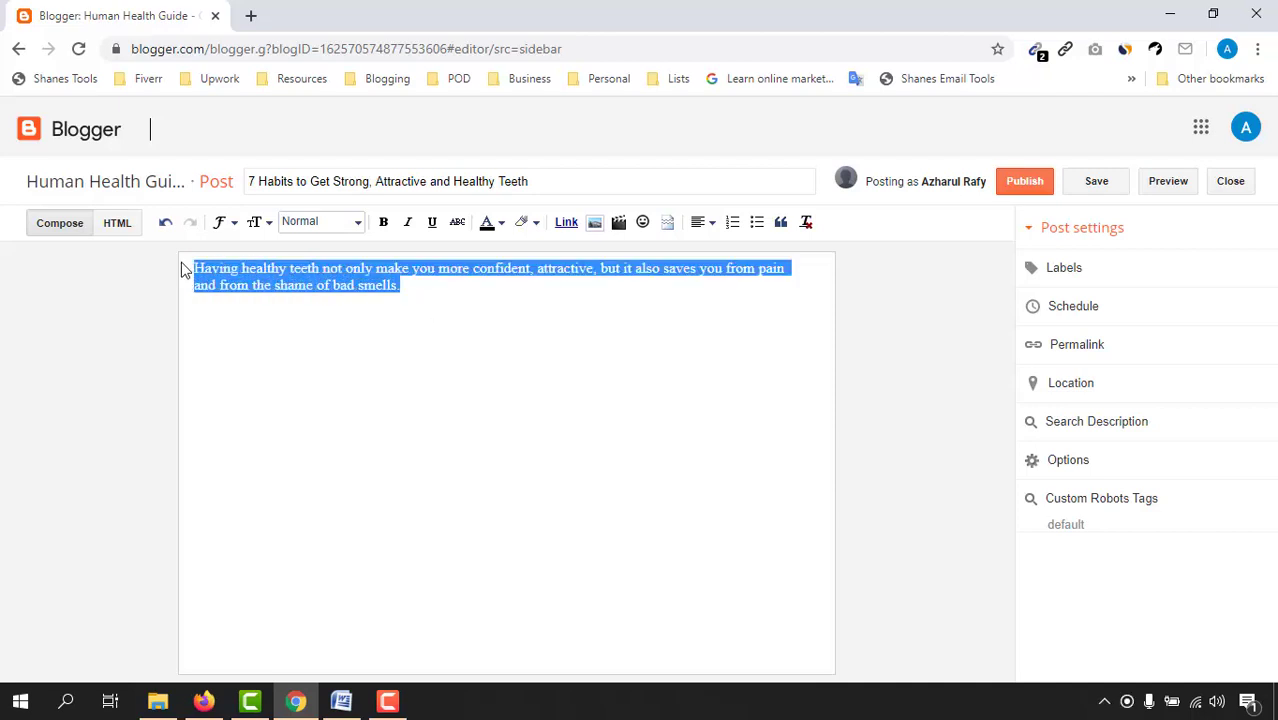
{"action": "right_click", "coordinate": [283, 270]}
{"action": "left_click", "coordinate": [320, 339]}
{"action": "left_click", "coordinate": [1090, 435]}
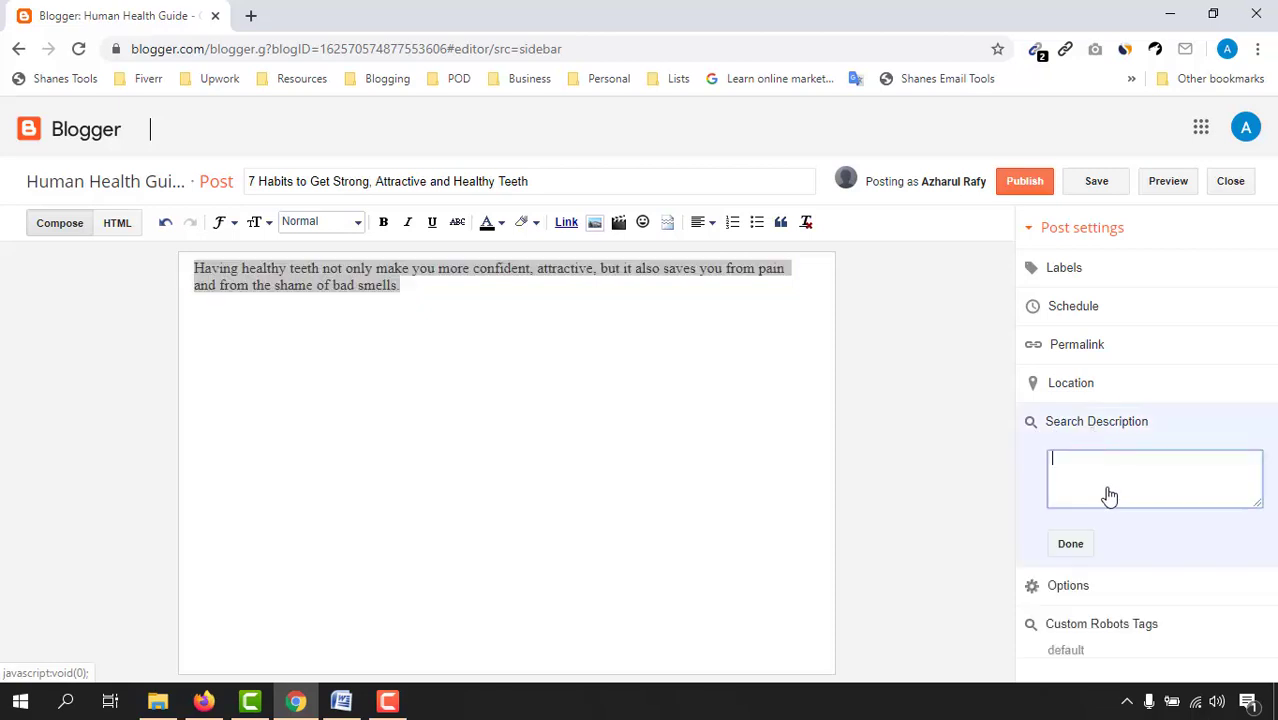
{"action": "right_click", "coordinate": [1067, 480]}
{"action": "left_click", "coordinate": [1129, 328]}
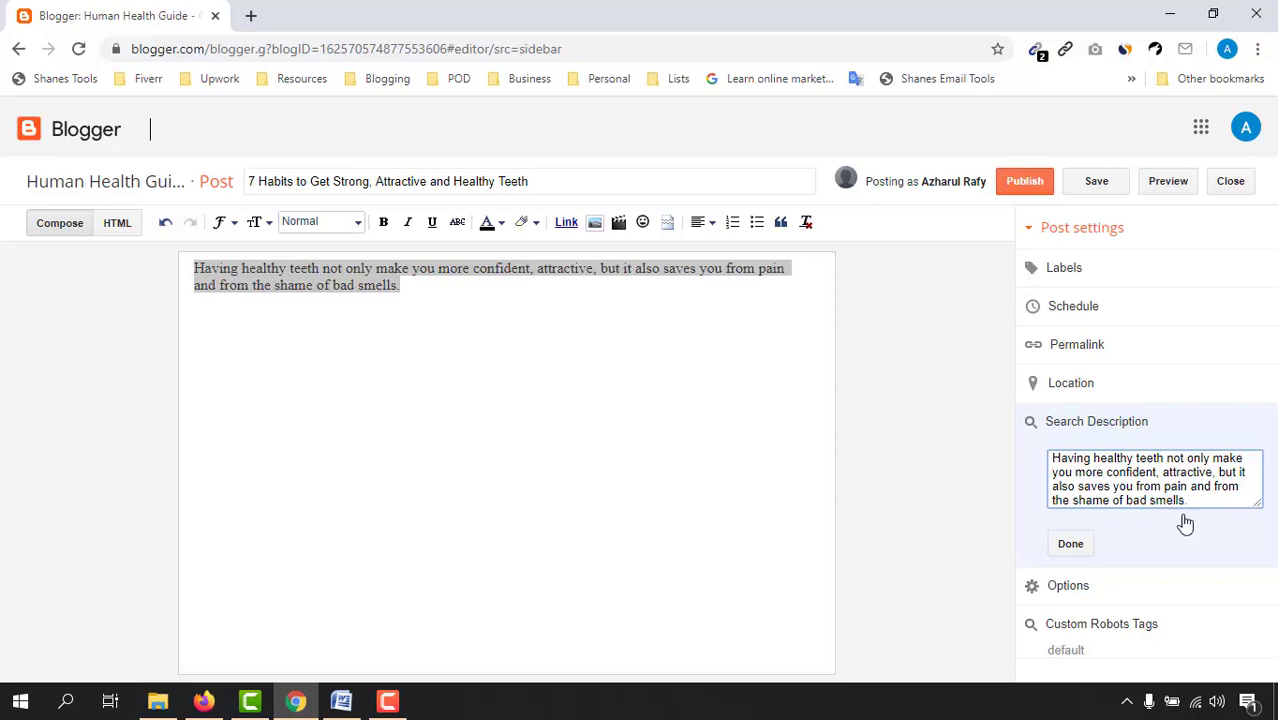
{"action": "left_click", "coordinate": [1070, 545]}
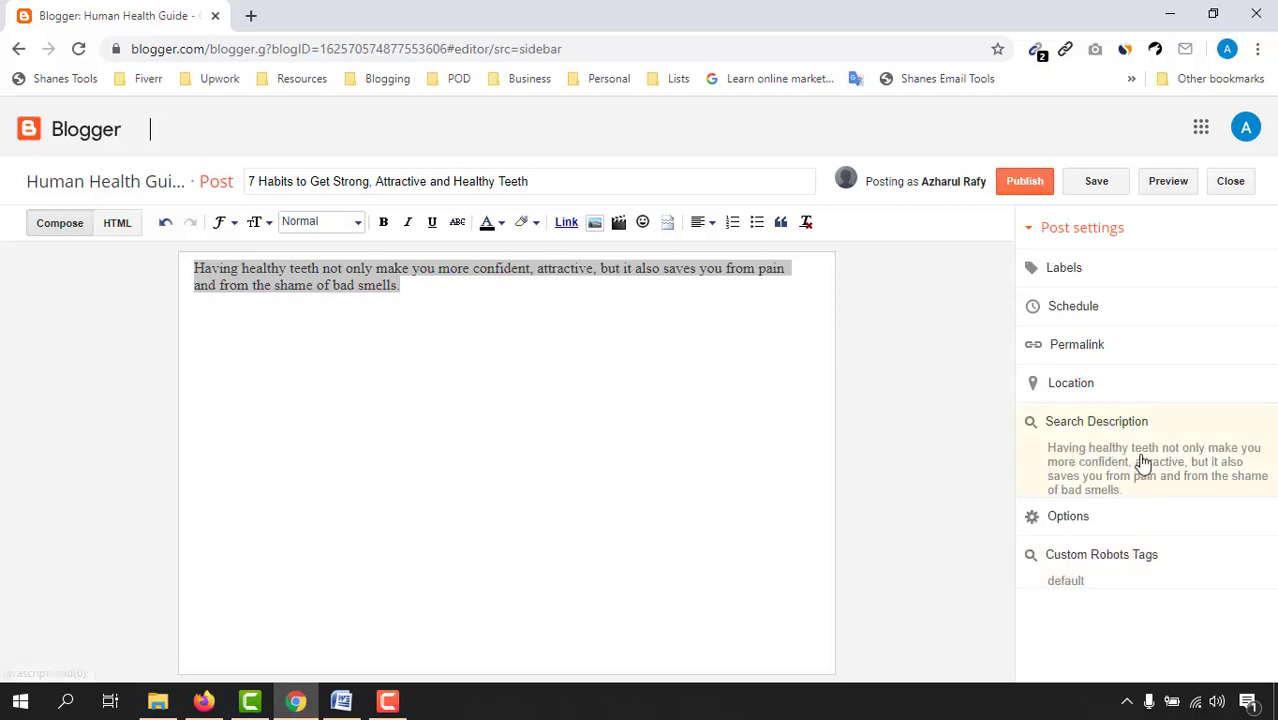
{"action": "left_click", "coordinate": [262, 351]}
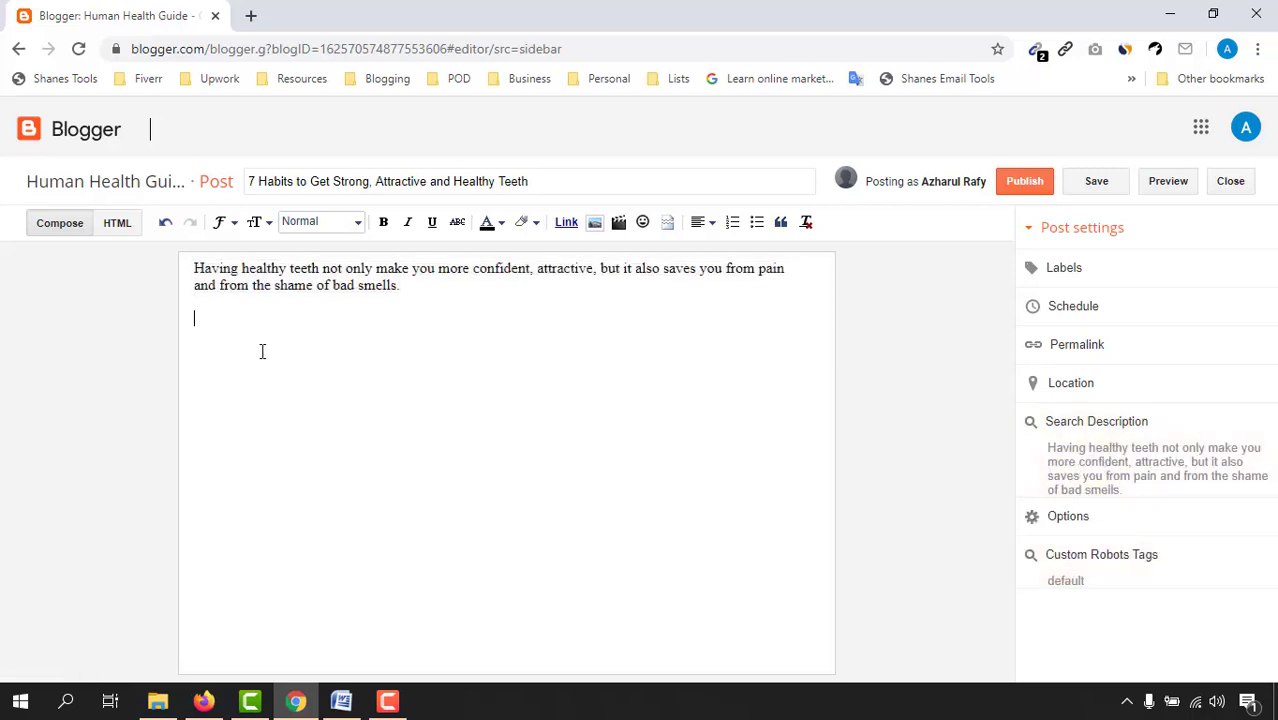
Step: Copy the Word draft from the 'Imagine' paragraph through the closing sign-off
{"action": "left_click", "coordinate": [341, 701]}
{"action": "scroll", "coordinate": [300, 428], "scroll_direction": "down", "scroll_amount": 2}
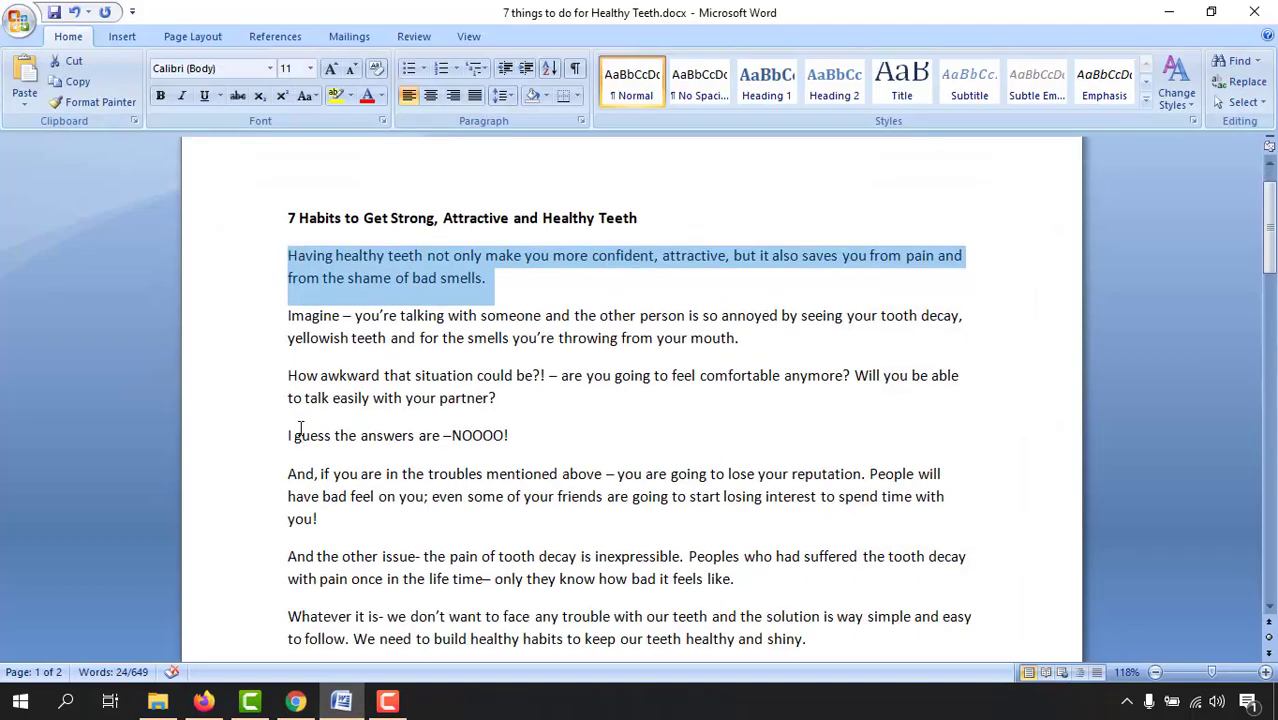
{"action": "left_click_drag", "start_coordinate": [289, 318], "coordinate": [512, 526]}
{"action": "scroll", "coordinate": [508, 519], "scroll_direction": "down", "scroll_amount": 15}
{"action": "right_click", "coordinate": [427, 381]}
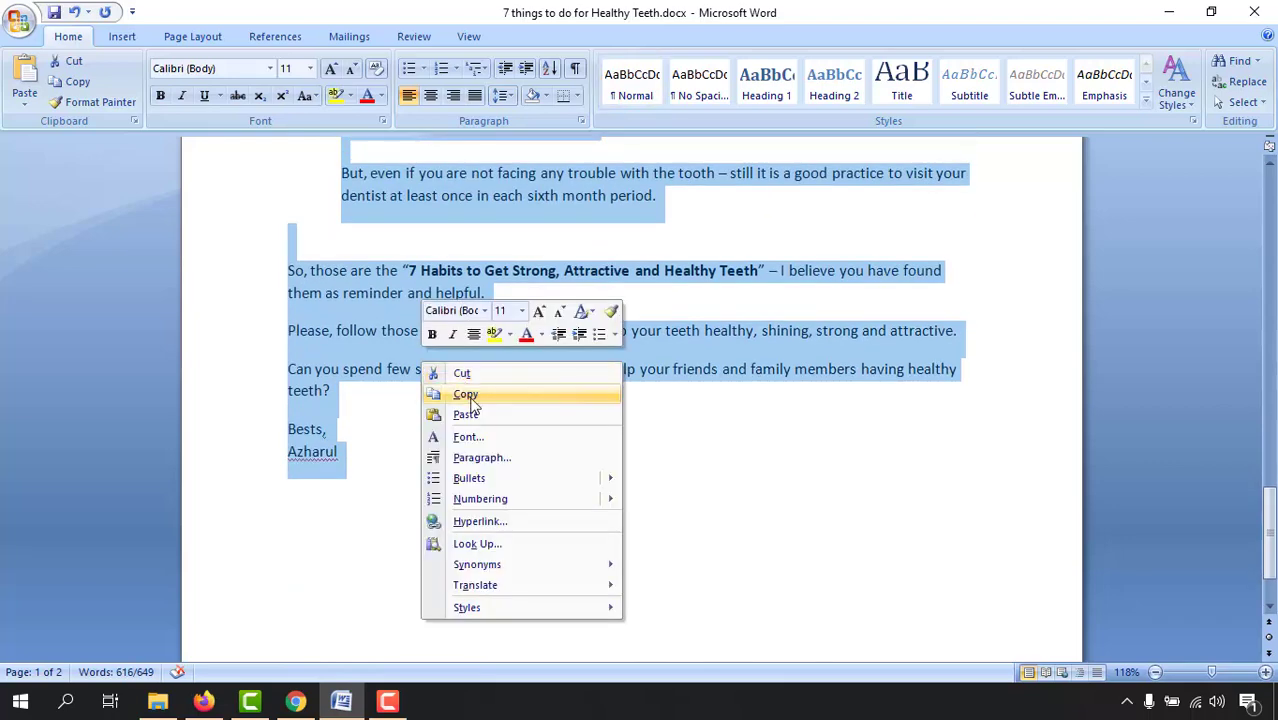
{"action": "left_click", "coordinate": [445, 394]}
{"action": "left_click", "coordinate": [295, 701]}
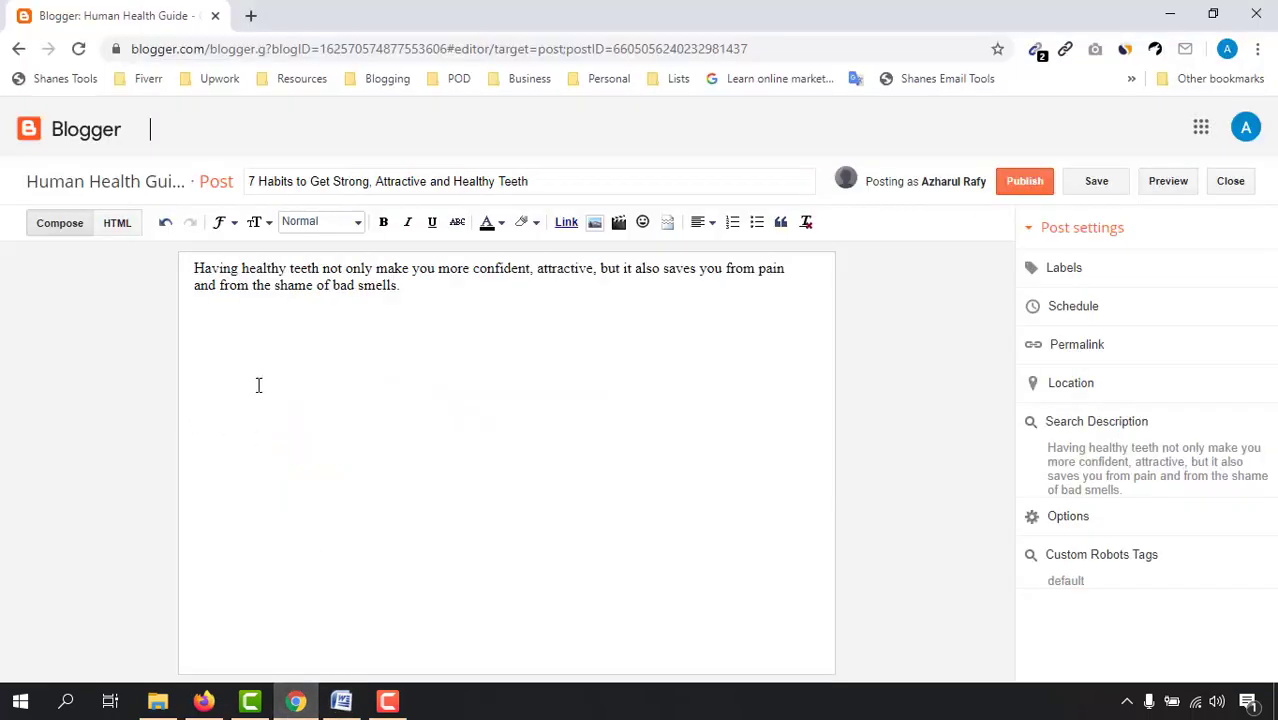
Step: Paste the rest of the article below the opening paragraph as plain text
{"action": "right_click", "coordinate": [264, 336]}
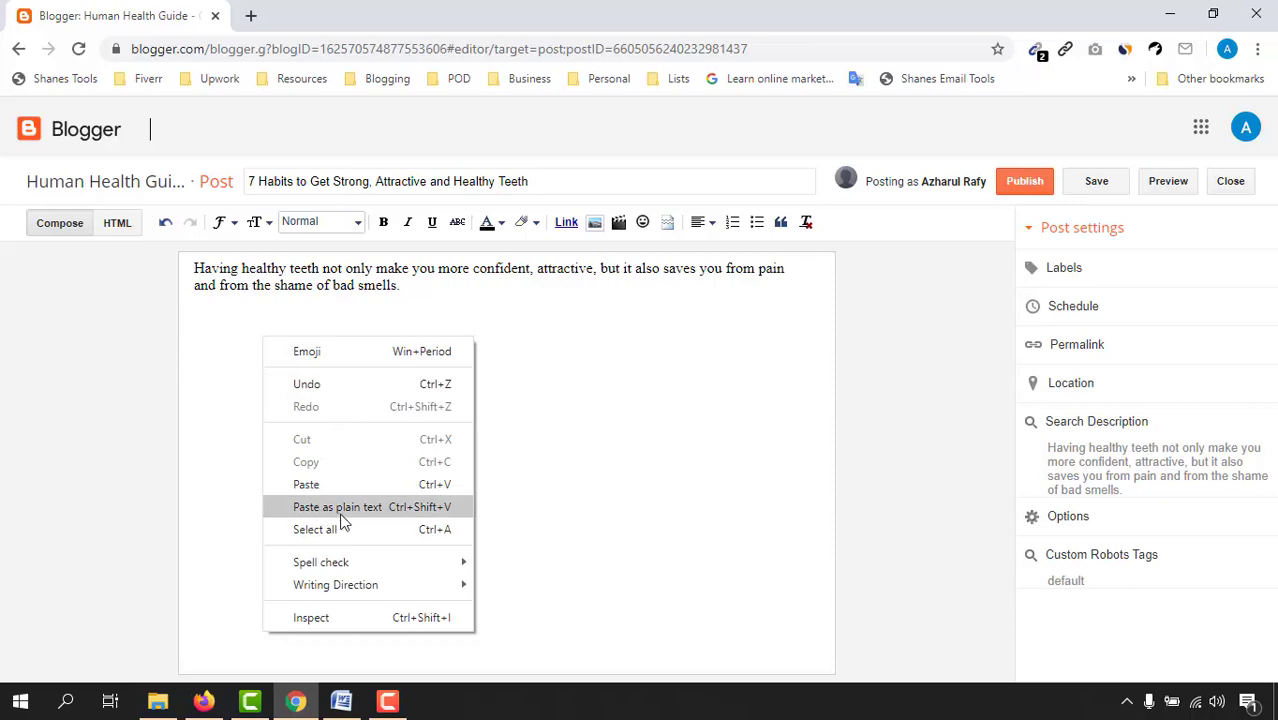
{"action": "left_click", "coordinate": [375, 510]}
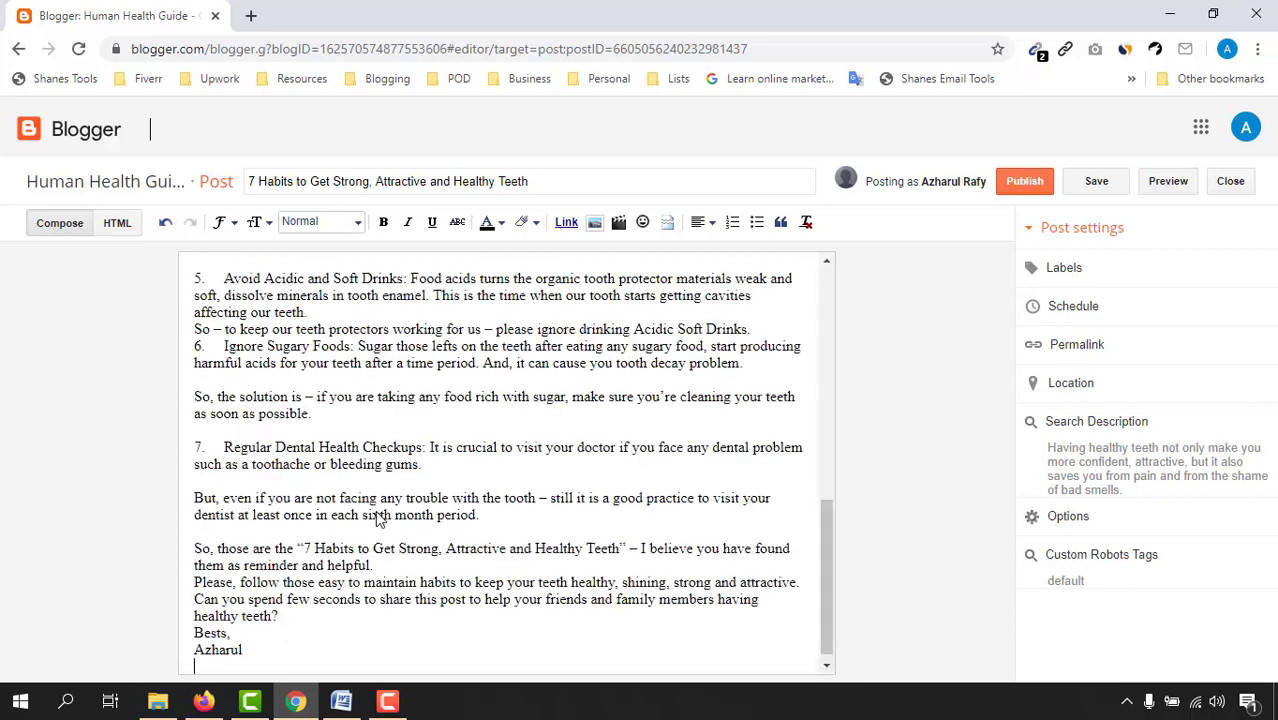
{"action": "scroll", "coordinate": [240, 460], "scroll_direction": "up", "scroll_amount": 3}
{"action": "scroll", "coordinate": [240, 460], "scroll_direction": "up", "scroll_amount": 6}
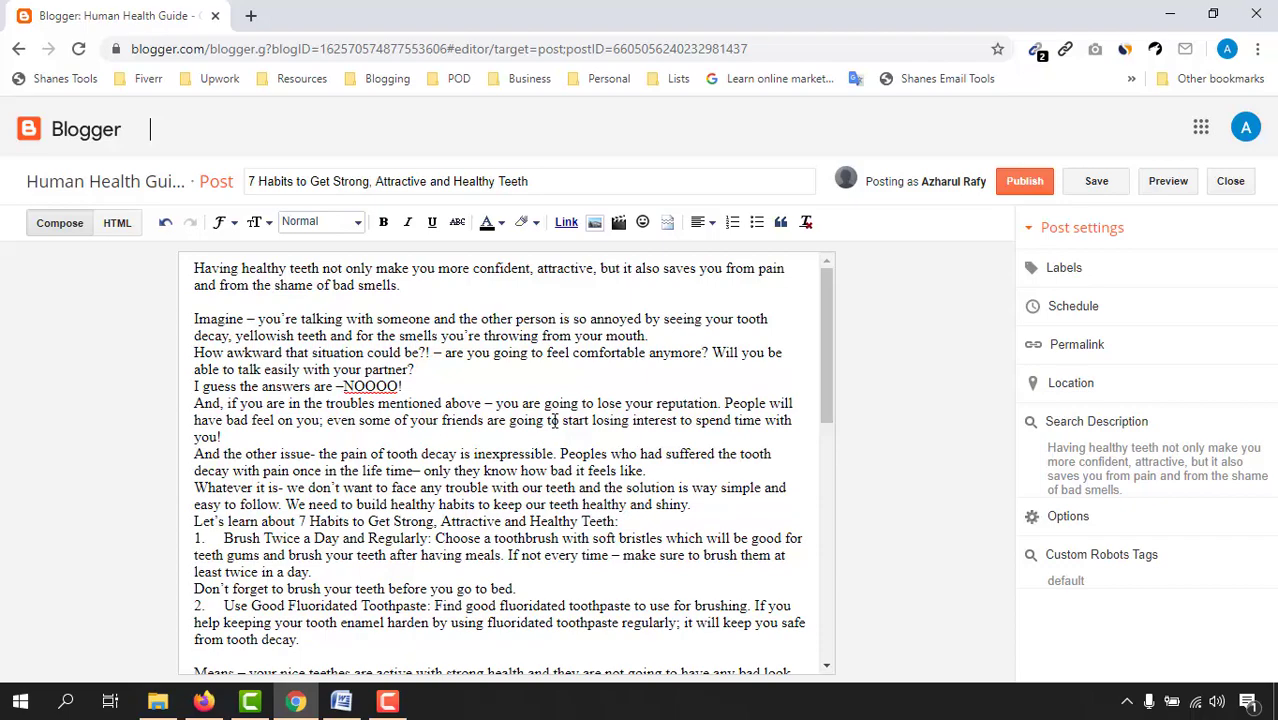
Step: Insert blank lines between the pasted paragraphs, including before the sign-off
{"action": "key", "text": "Return"}
{"action": "key", "text": "Return"}
{"action": "key", "text": "Return"}
{"action": "key", "text": "Return"}
{"action": "key", "text": "Return"}
{"action": "key", "text": "Return"}
{"action": "key", "text": "Return"}
{"action": "key", "text": "Return"}
{"action": "key", "text": "Return"}
{"action": "scroll", "coordinate": [512, 578], "scroll_direction": "down", "scroll_amount": 5}
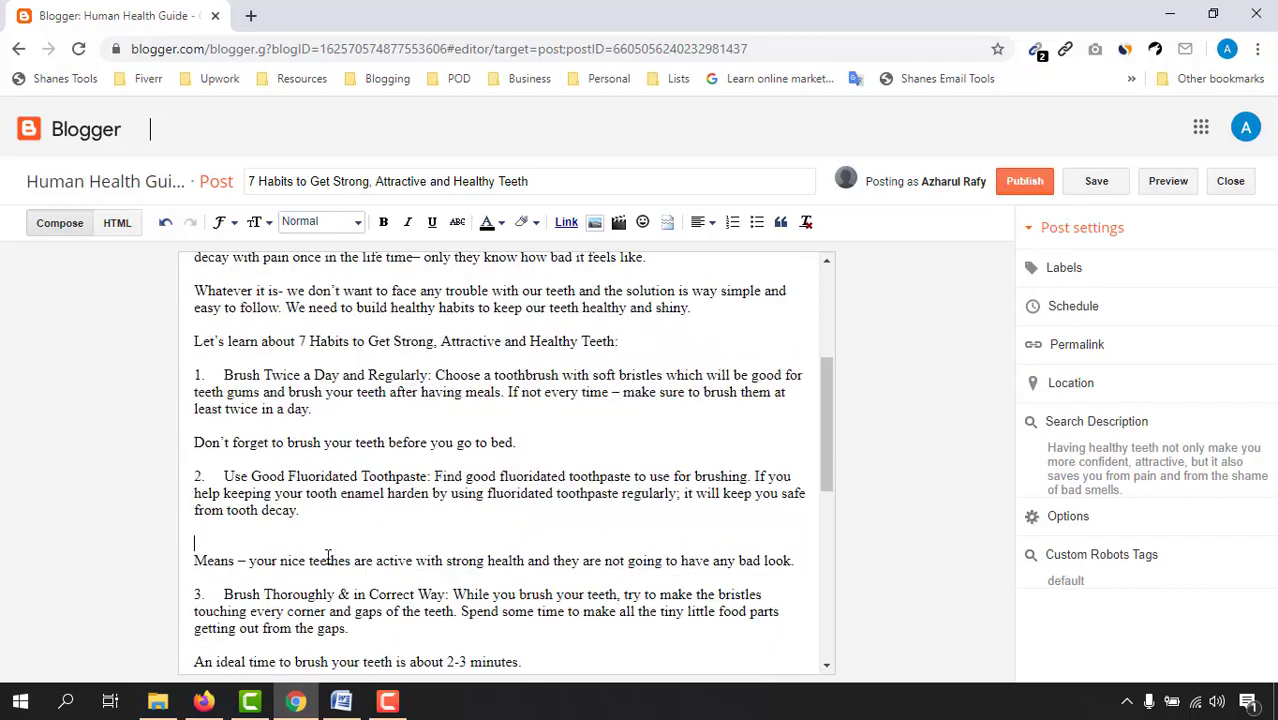
{"action": "scroll", "coordinate": [512, 578], "scroll_direction": "down", "scroll_amount": 10}
{"action": "left_click", "coordinate": [322, 619]}
{"action": "key", "text": "Return"}
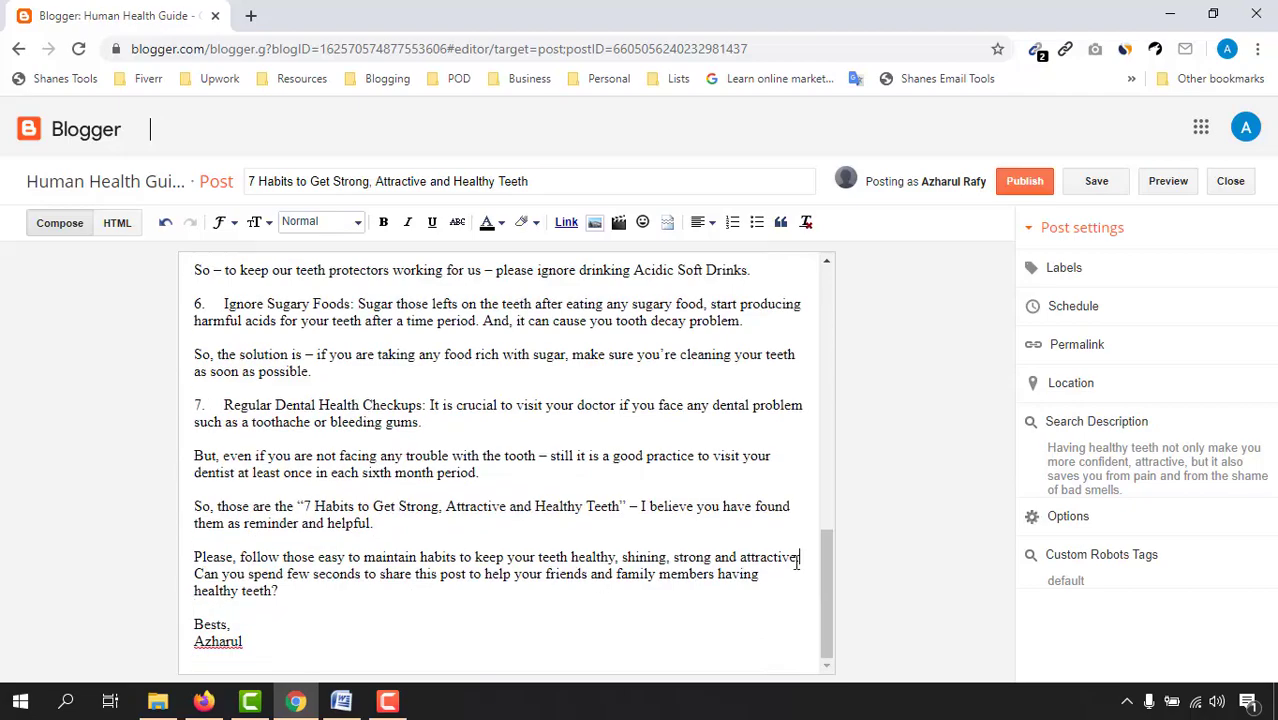
{"action": "scroll", "coordinate": [456, 520], "scroll_direction": "up", "scroll_amount": 20}
{"action": "scroll", "coordinate": [456, 520], "scroll_direction": "down", "scroll_amount": 20}
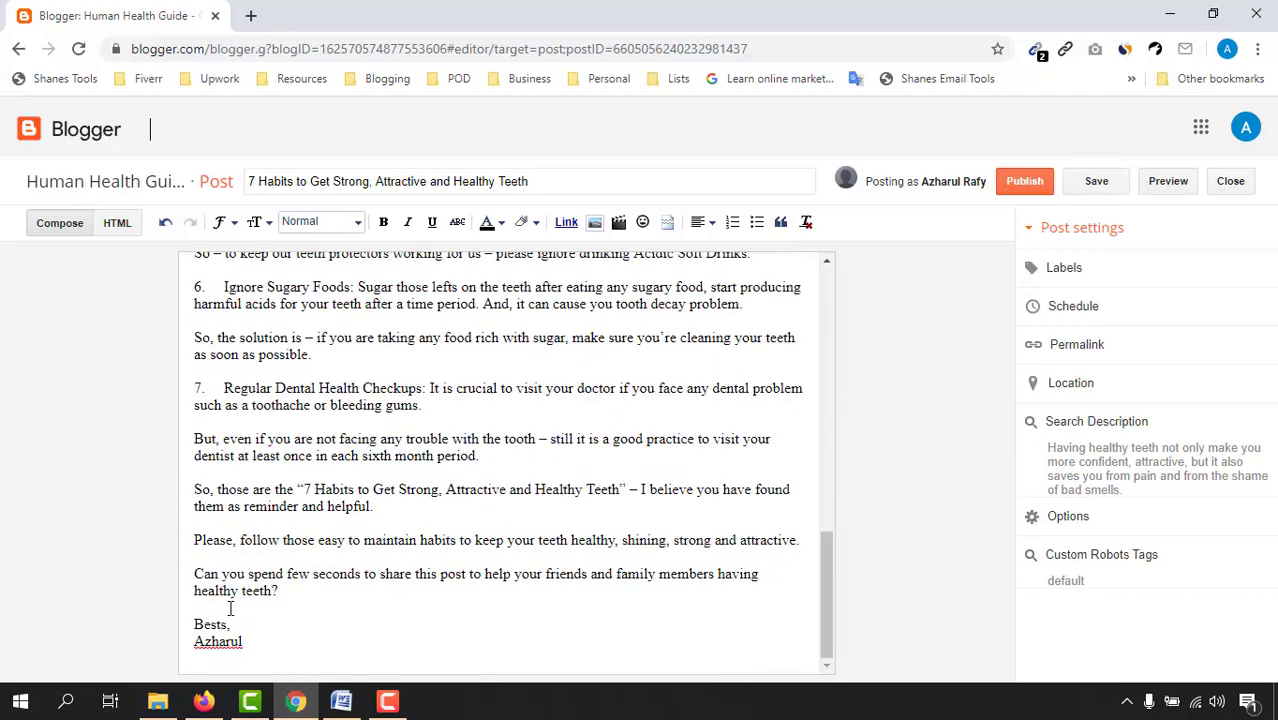
{"action": "scroll", "coordinate": [440, 568], "scroll_direction": "up", "scroll_amount": 15}
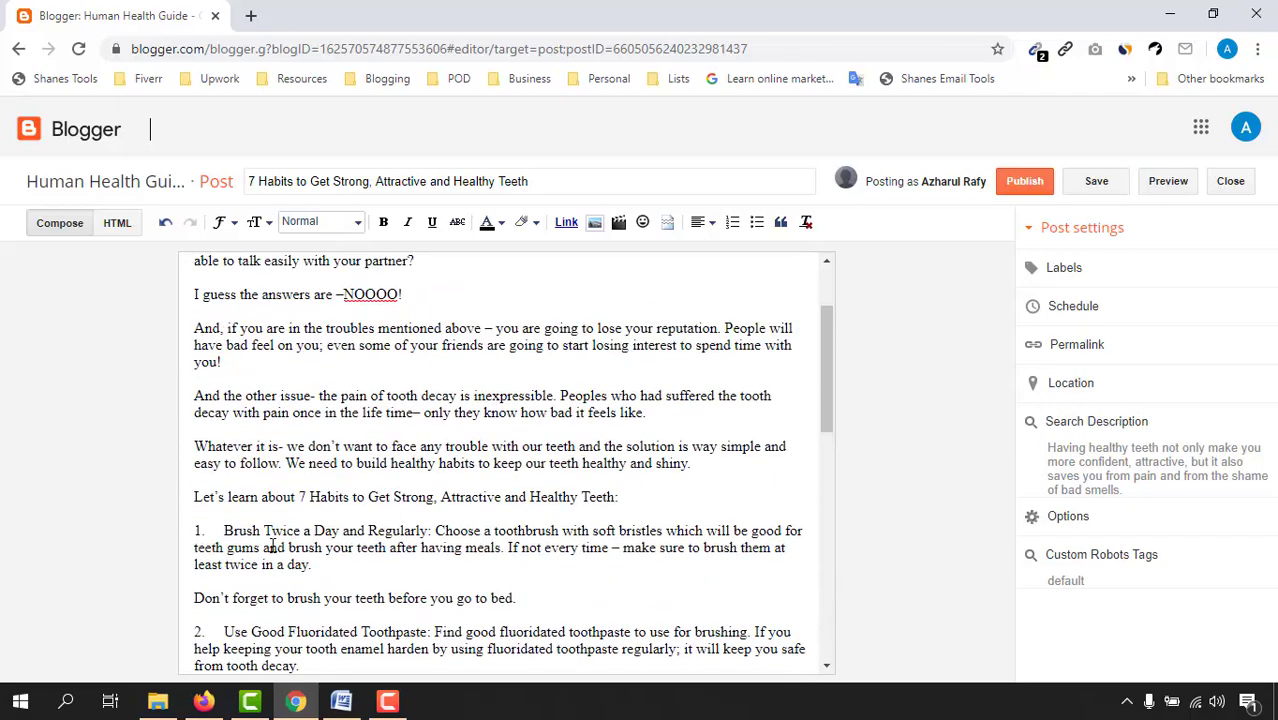
{"action": "scroll", "coordinate": [293, 532], "scroll_direction": "down", "scroll_amount": 3}
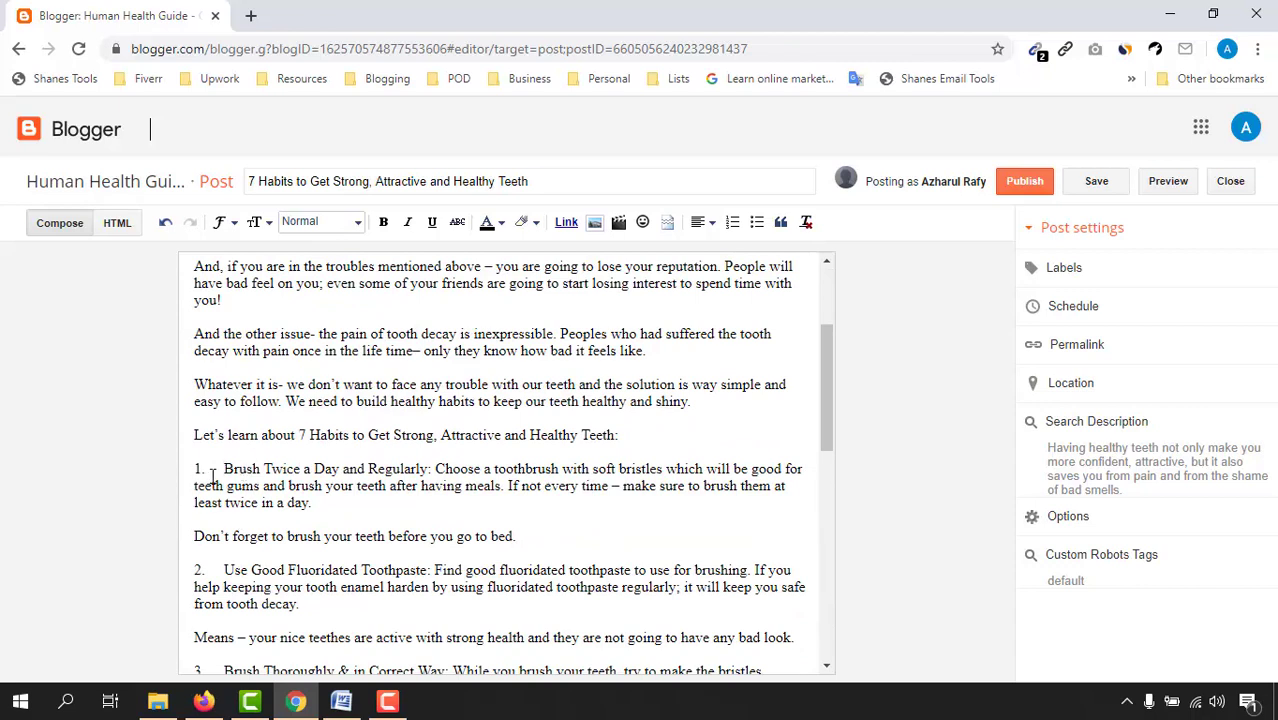
Step: Shrink the gap after '1.' and bold the heading 'Brush Twice a Day and Regularly:'
{"action": "left_click_drag", "start_coordinate": [305, 430], "coordinate": [617, 442]}
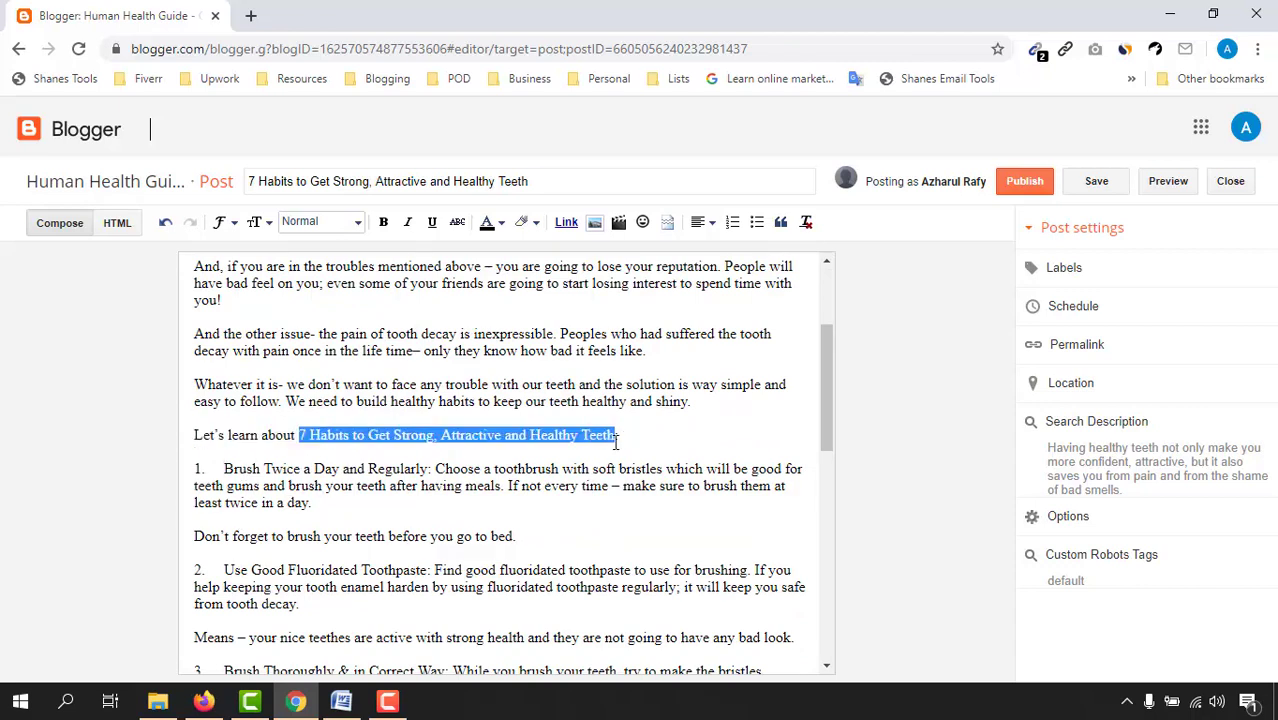
{"action": "left_click", "coordinate": [226, 468]}
{"action": "key", "text": "BackSpace"}
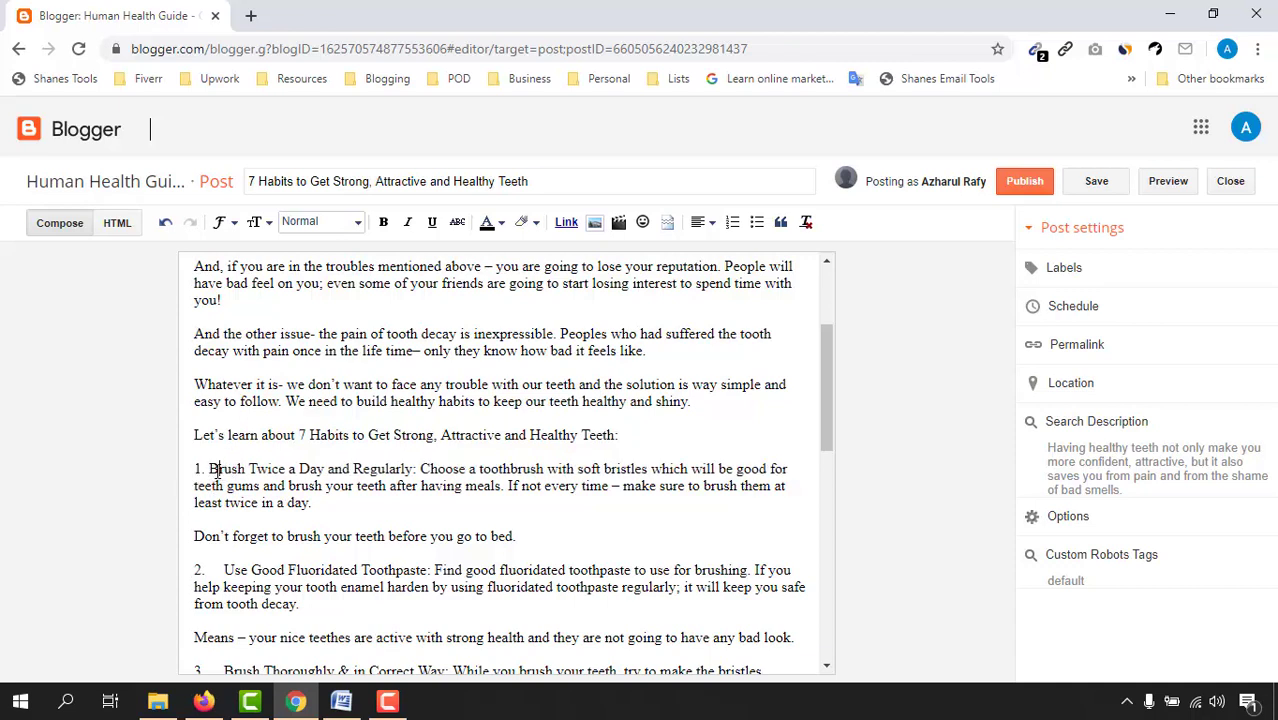
{"action": "left_click_drag", "start_coordinate": [209, 469], "coordinate": [380, 477]}
{"action": "left_click_drag", "start_coordinate": [195, 468], "coordinate": [420, 468]}
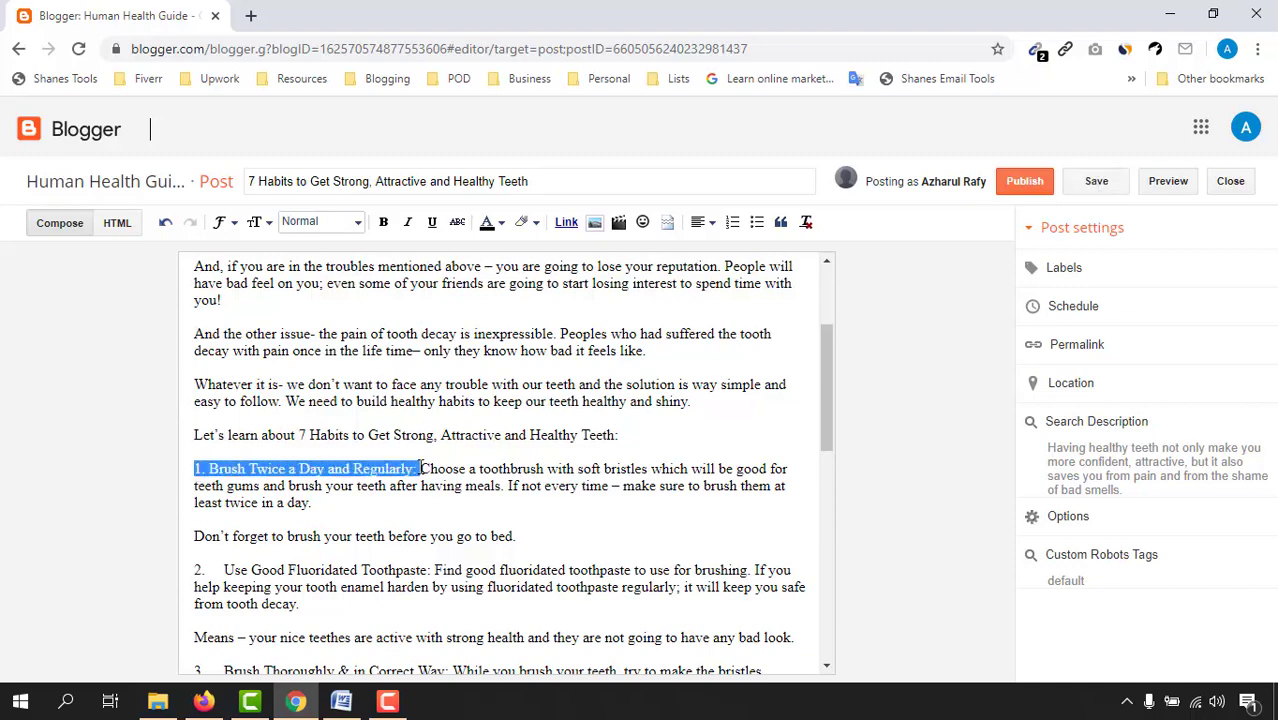
{"action": "left_click", "coordinate": [383, 222]}
{"action": "scroll", "coordinate": [419, 477], "scroll_direction": "down", "scroll_amount": 2}
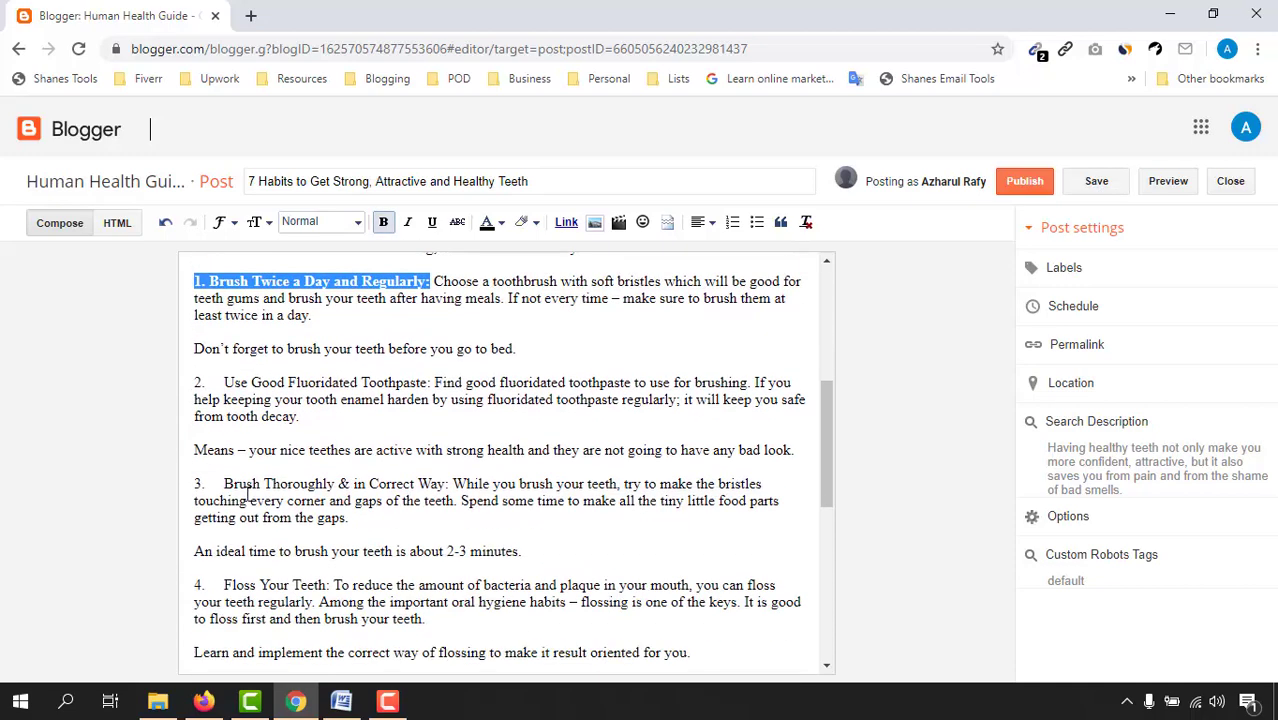
Step: Fix spacing and bold headings '2. Use Good Fluoridated Toothpaste:' and '3. Brush Thoroughly & in Correct Way:'
{"action": "left_click", "coordinate": [226, 389]}
{"action": "key", "text": "BackSpace"}
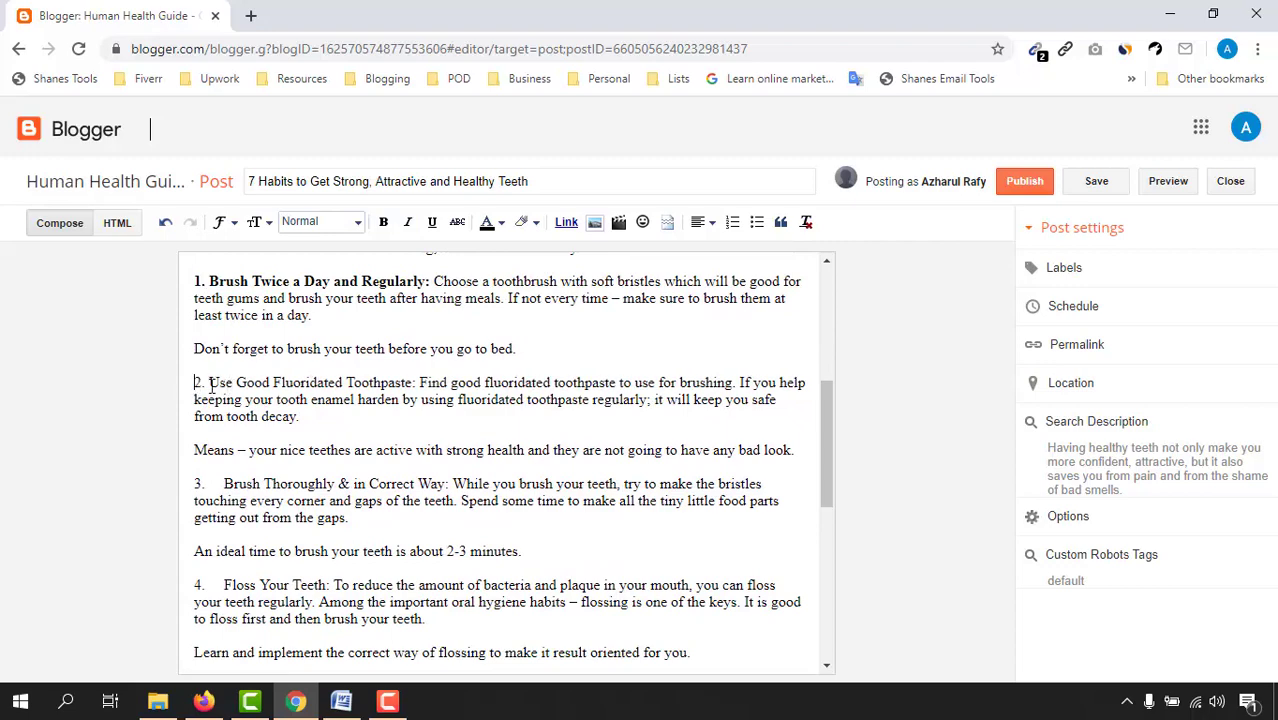
{"action": "left_click_drag", "start_coordinate": [195, 389], "coordinate": [416, 389]}
{"action": "left_click", "coordinate": [383, 222]}
{"action": "scroll", "coordinate": [420, 450], "scroll_direction": "down", "scroll_amount": 1}
{"action": "left_click", "coordinate": [224, 377]}
{"action": "key", "text": "BackSpace"}
{"action": "mouse_move", "coordinate": [195, 390]}
{"action": "left_mouse_down"}
{"action": "mouse_move", "coordinate": [437, 390]}
{"action": "mouse_move", "coordinate": [320, 403]}
{"action": "left_mouse_up"}
{"action": "left_click", "coordinate": [383, 222]}
Step: Bold the remaining habit headings through '7. Regular Dental Health Checkups:' with single spaces after numbers
{"action": "scroll", "coordinate": [420, 450], "scroll_direction": "down", "scroll_amount": 1}
{"action": "left_click", "coordinate": [383, 222]}
{"action": "left_click_drag", "start_coordinate": [195, 486], "coordinate": [408, 486]}
{"action": "left_click", "coordinate": [383, 222]}
{"action": "scroll", "coordinate": [420, 450], "scroll_direction": "down", "scroll_amount": 2}
{"action": "left_click", "coordinate": [222, 420]}
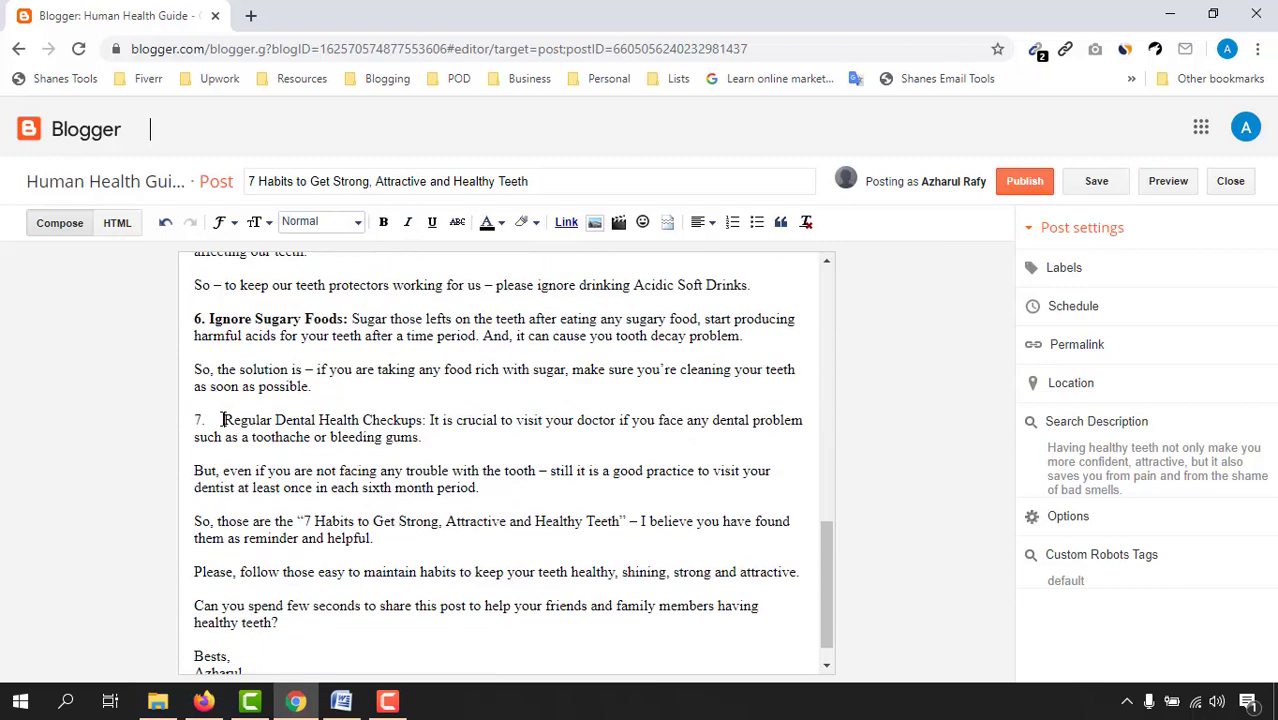
{"action": "key", "text": "BackSpace"}
{"action": "left_click_drag", "start_coordinate": [195, 420], "coordinate": [414, 420]}
{"action": "scroll", "coordinate": [420, 450], "scroll_direction": "down", "scroll_amount": 1}
{"action": "left_click", "coordinate": [383, 222]}
{"action": "scroll", "coordinate": [339, 517], "scroll_direction": "up", "scroll_amount": 5}
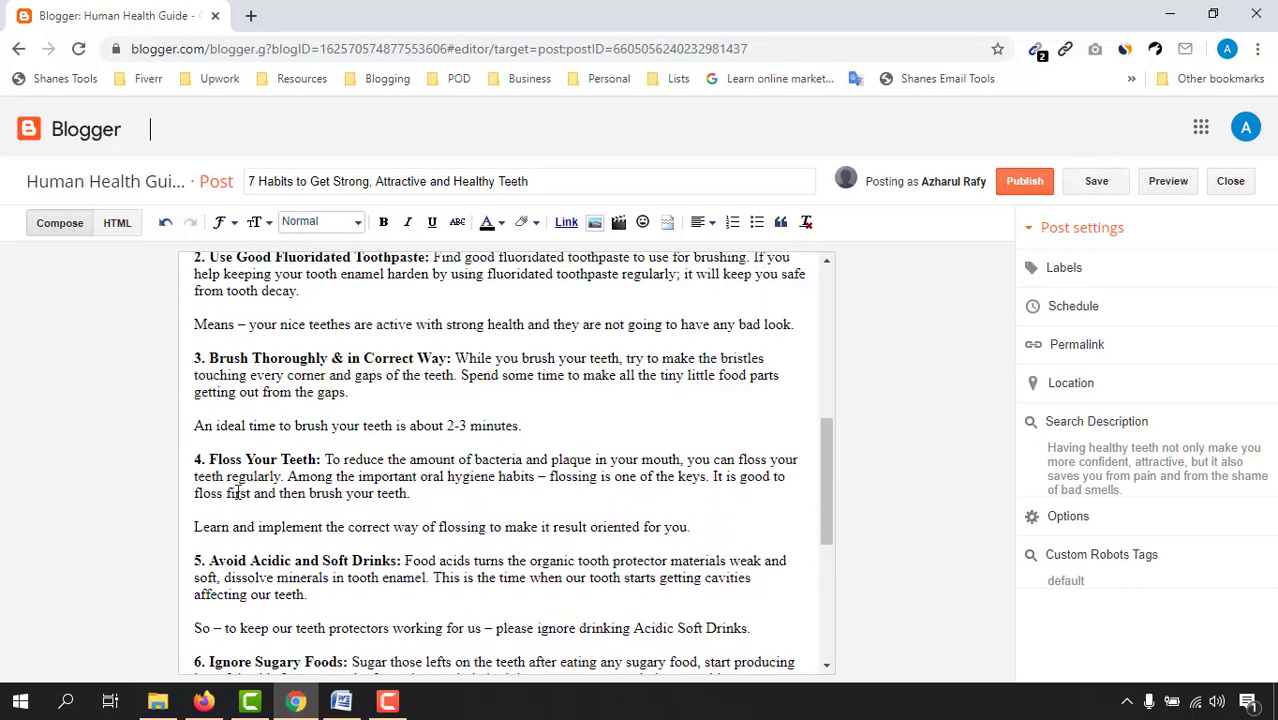
{"action": "scroll", "coordinate": [238, 492], "scroll_direction": "up", "scroll_amount": 1}
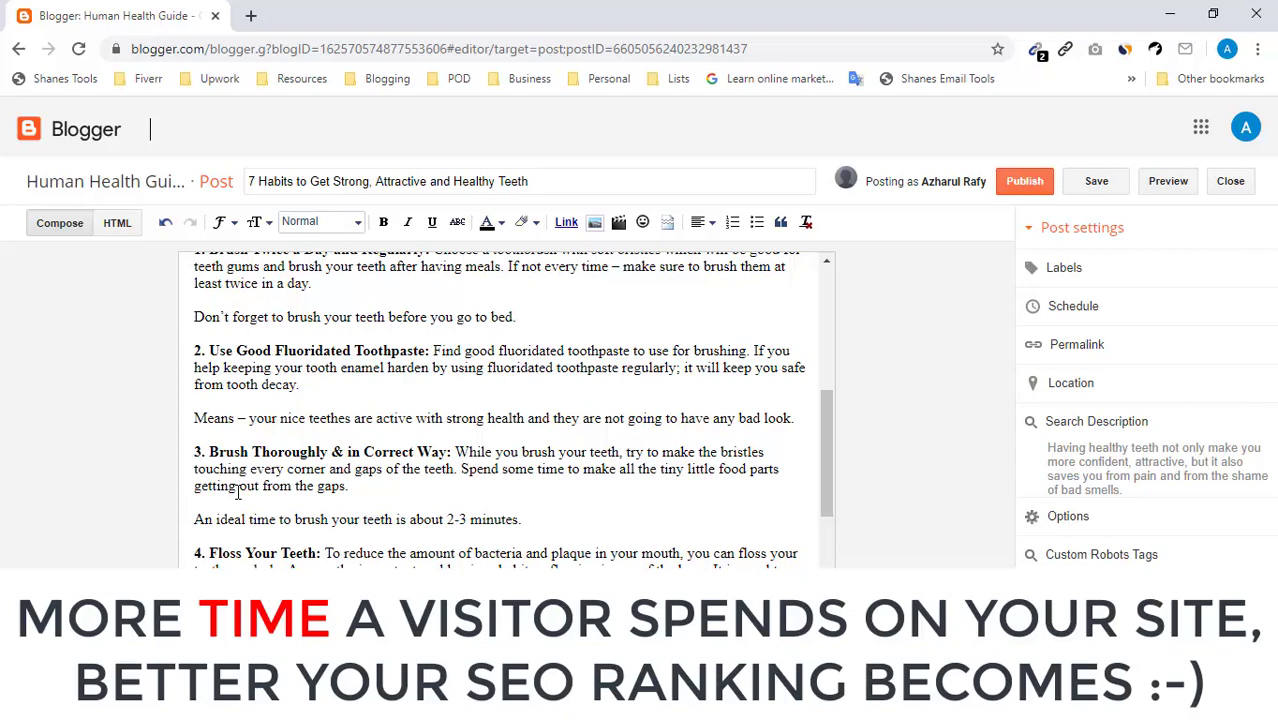
{"action": "scroll", "coordinate": [238, 500], "scroll_direction": "up", "scroll_amount": 6}
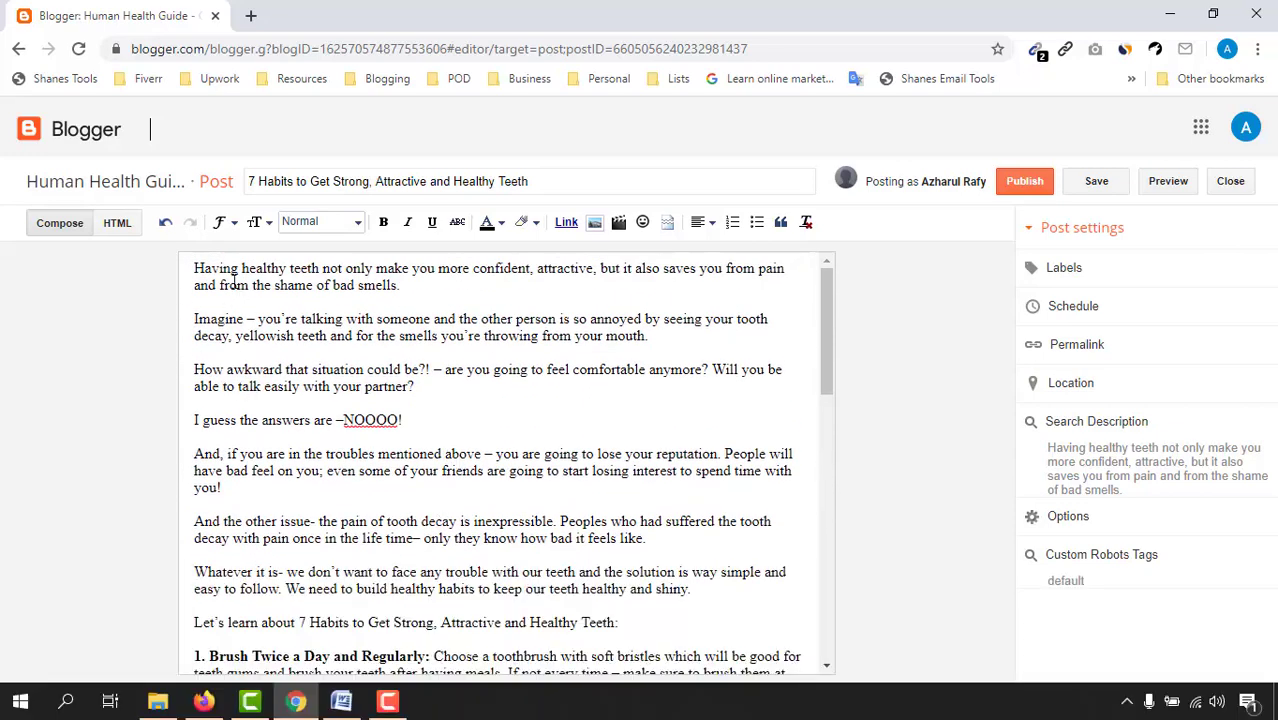
Step: Make 'healthy teeth' in the opening sentence bold and italic
{"action": "left_click_drag", "start_coordinate": [264, 273], "coordinate": [301, 268]}
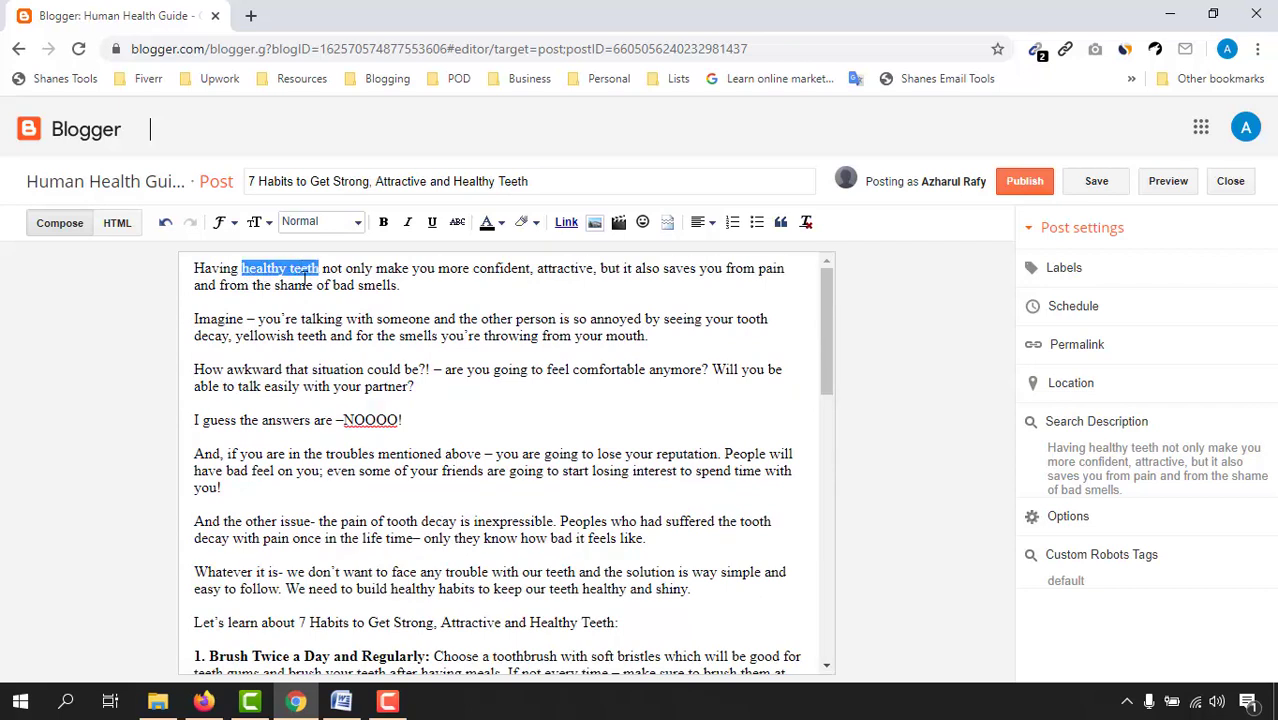
{"action": "left_click", "coordinate": [385, 229]}
{"action": "left_click", "coordinate": [407, 224]}
{"action": "left_click", "coordinate": [409, 352]}
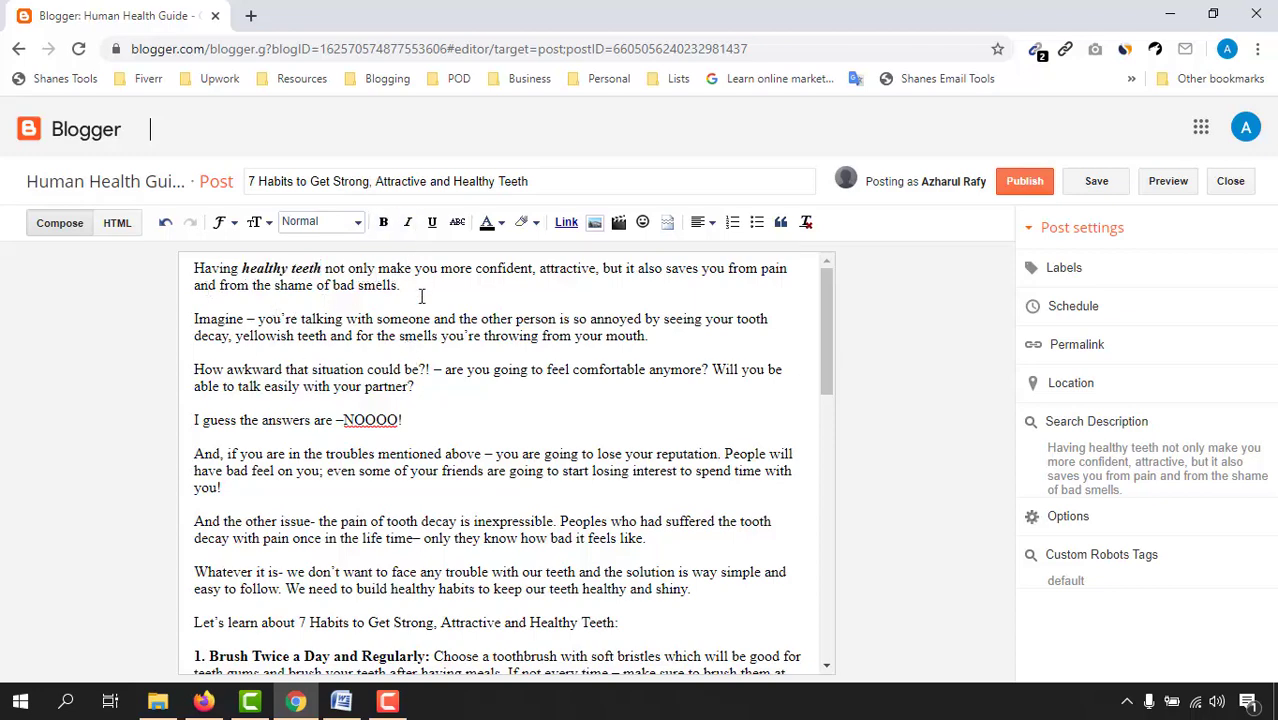
Step: Bold '7 Habits to Get Strong, Attractive and Healthy Teeth' in the 'Let's learn about' line
{"action": "left_click", "coordinate": [377, 303]}
{"action": "scroll", "coordinate": [470, 432], "scroll_direction": "down", "scroll_amount": 2}
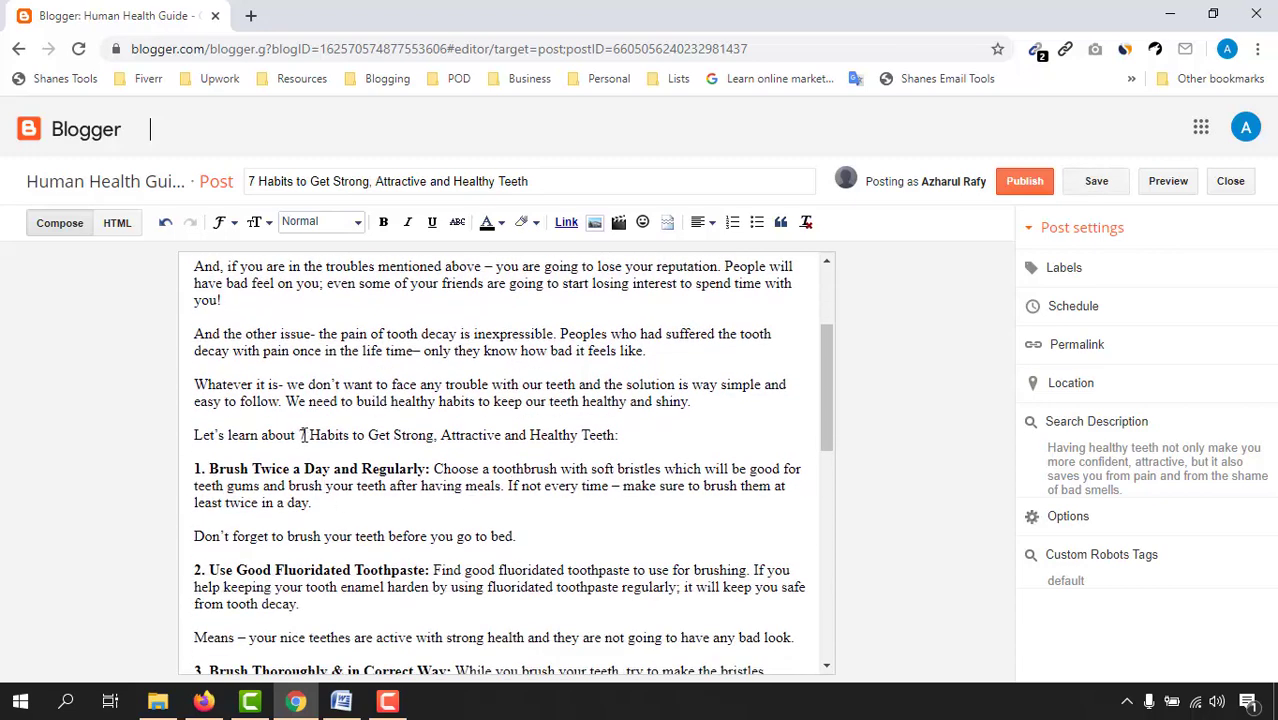
{"action": "left_click_drag", "start_coordinate": [305, 436], "coordinate": [609, 438]}
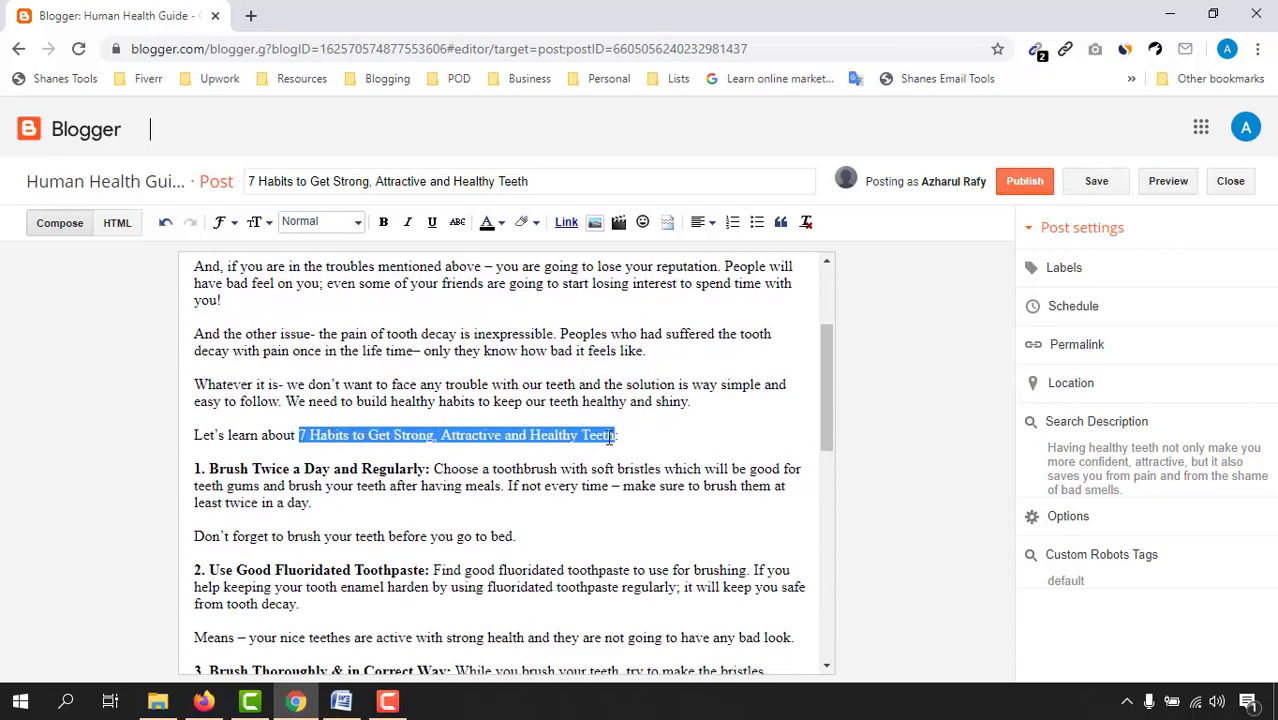
{"action": "triple_click", "coordinate": [296, 183]}
{"action": "left_click_drag", "start_coordinate": [530, 183], "coordinate": [240, 185]}
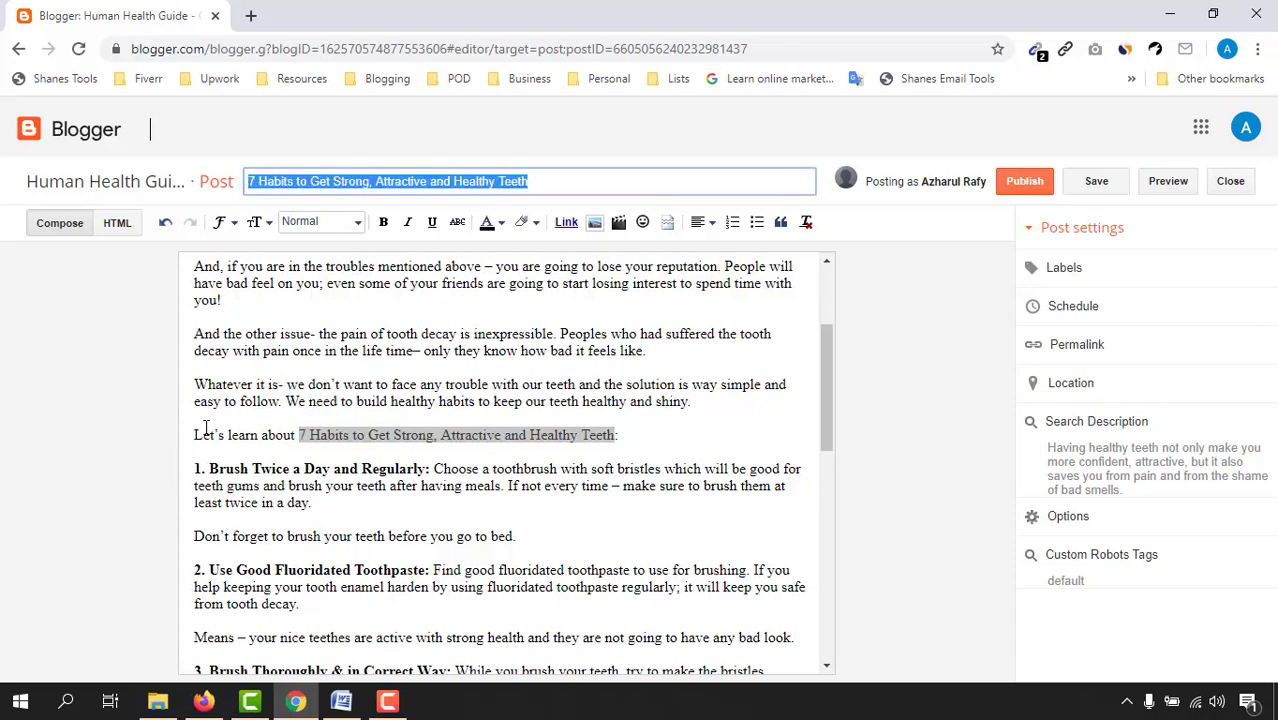
{"action": "left_click_drag", "start_coordinate": [299, 436], "coordinate": [614, 440]}
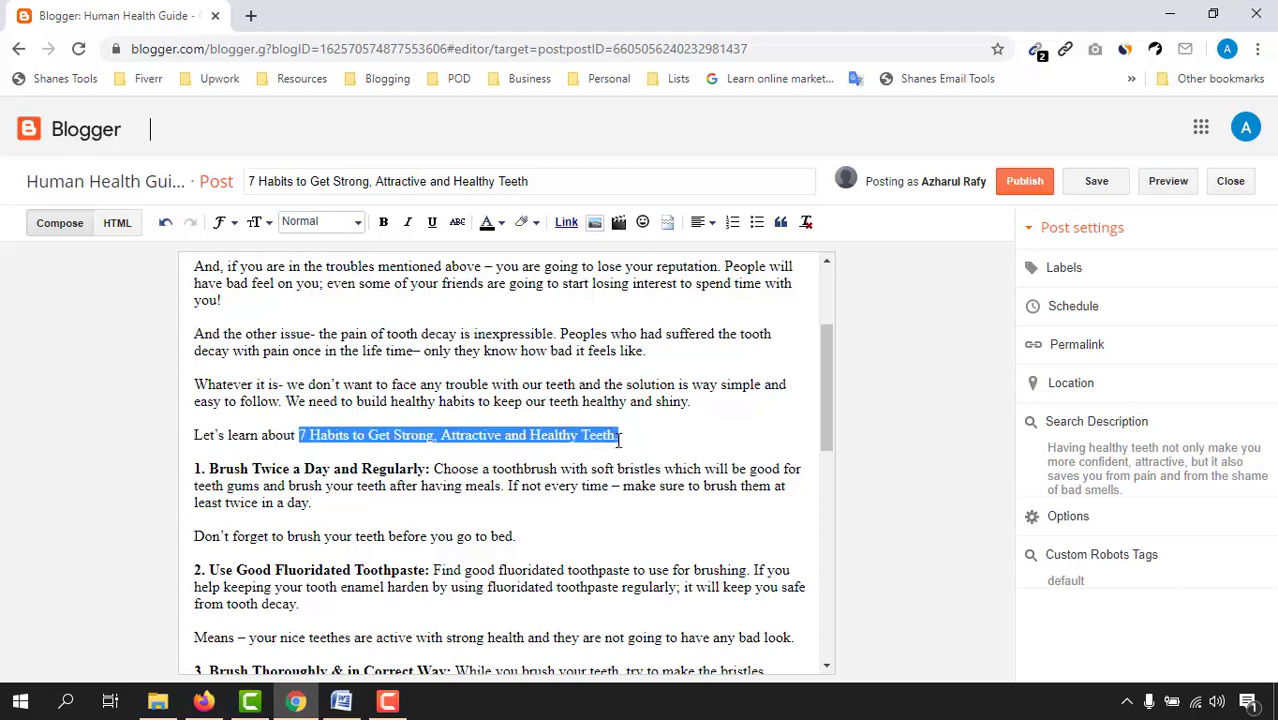
{"action": "left_click", "coordinate": [383, 222]}
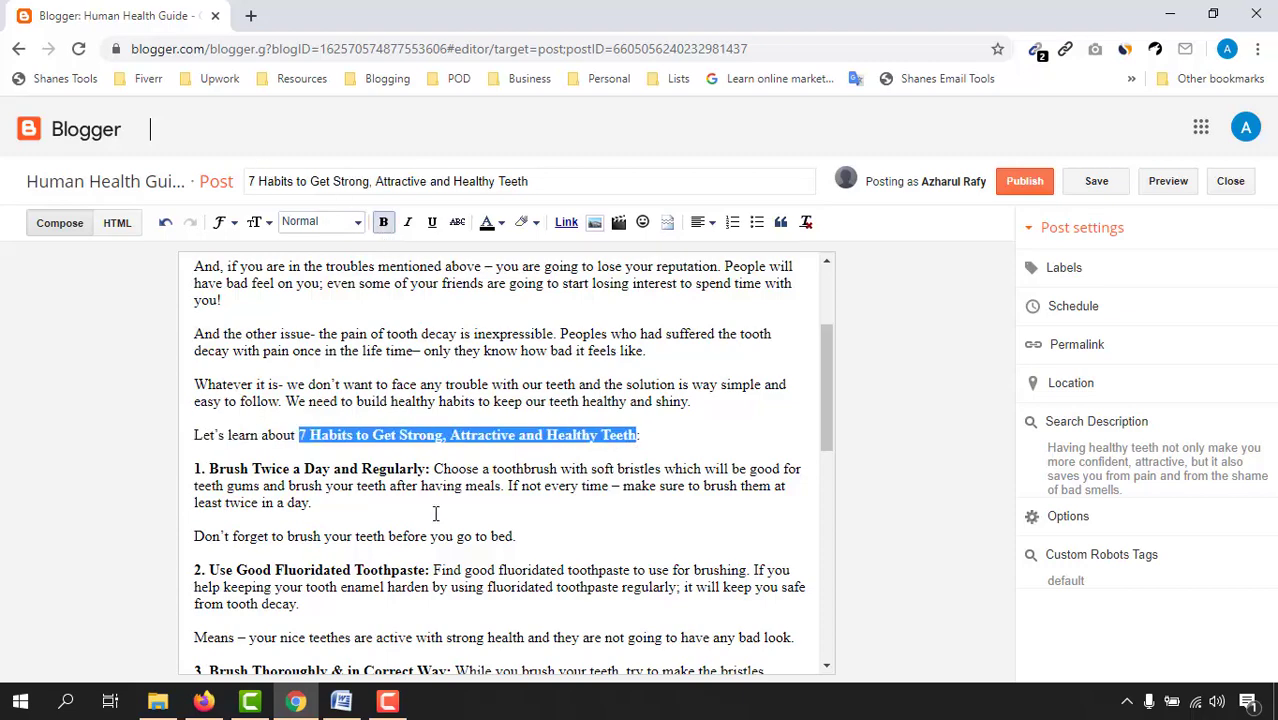
Step: Check the closing paragraph's quoted title and 'Healthy Teeth' in the post title, leaving both unformatted
{"action": "scroll", "coordinate": [414, 541], "scroll_direction": "down", "scroll_amount": 10}
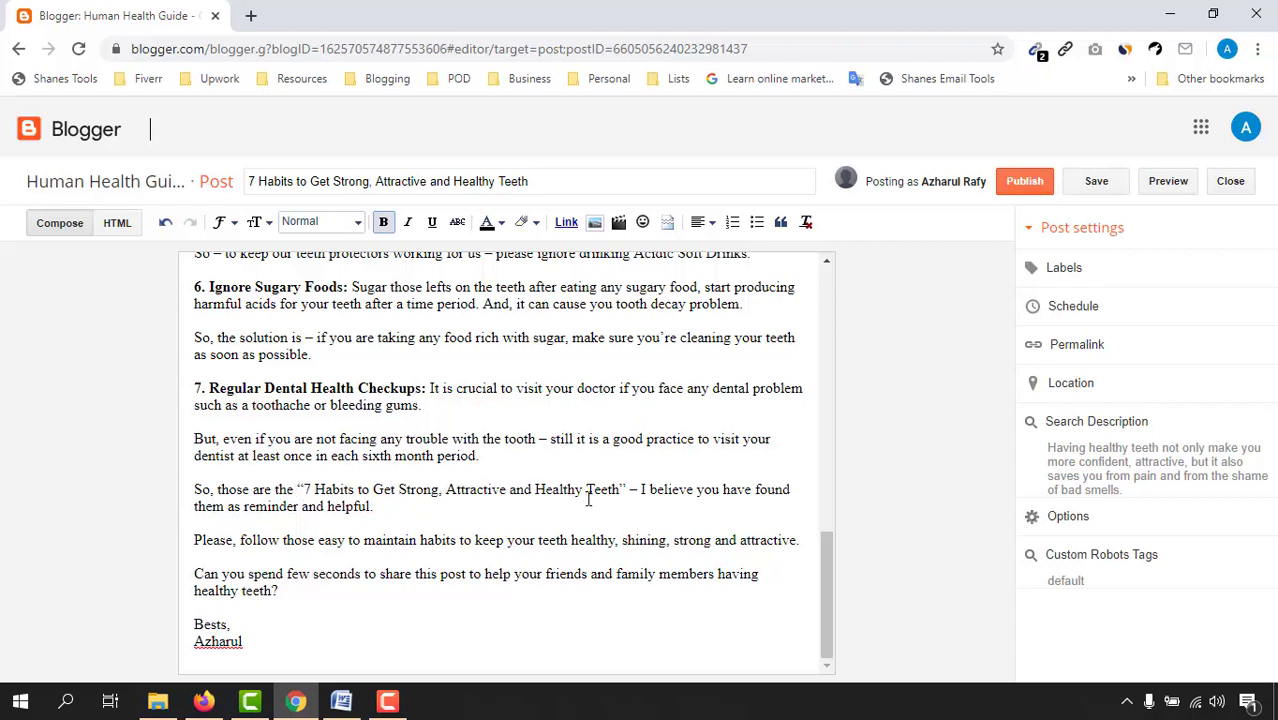
{"action": "left_click_drag", "start_coordinate": [624, 490], "coordinate": [304, 492]}
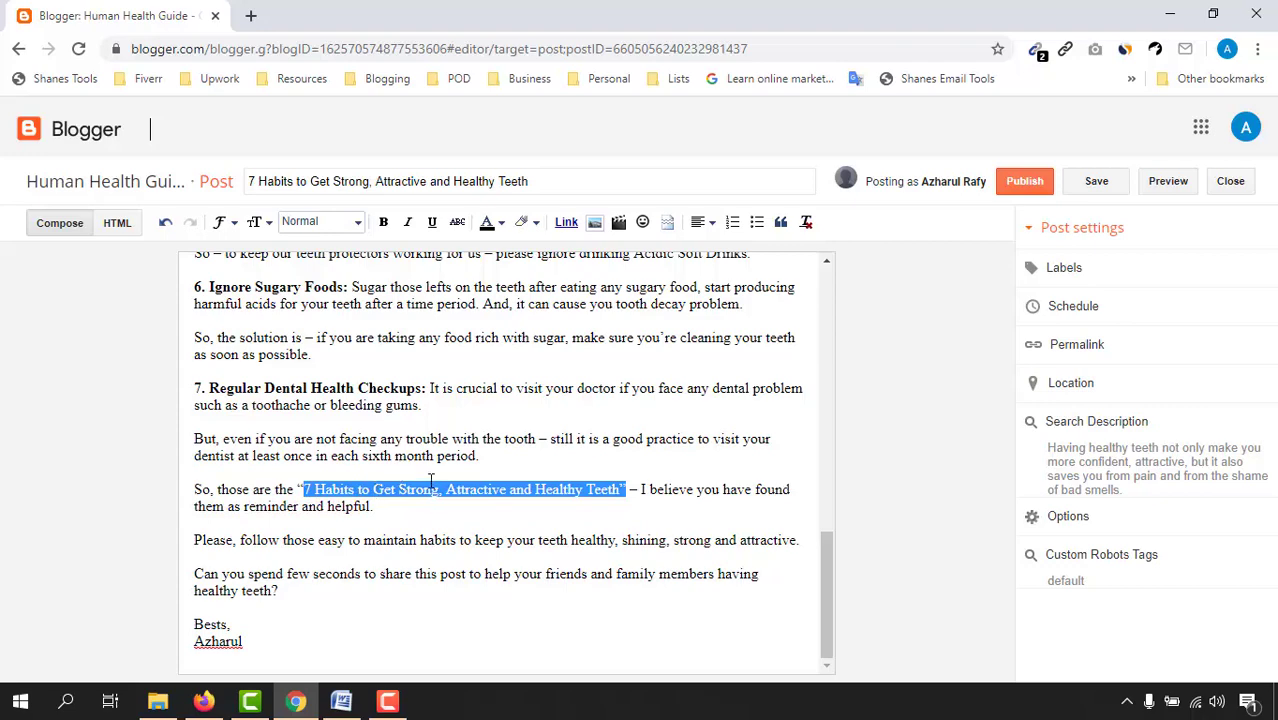
{"action": "left_click", "coordinate": [616, 489]}
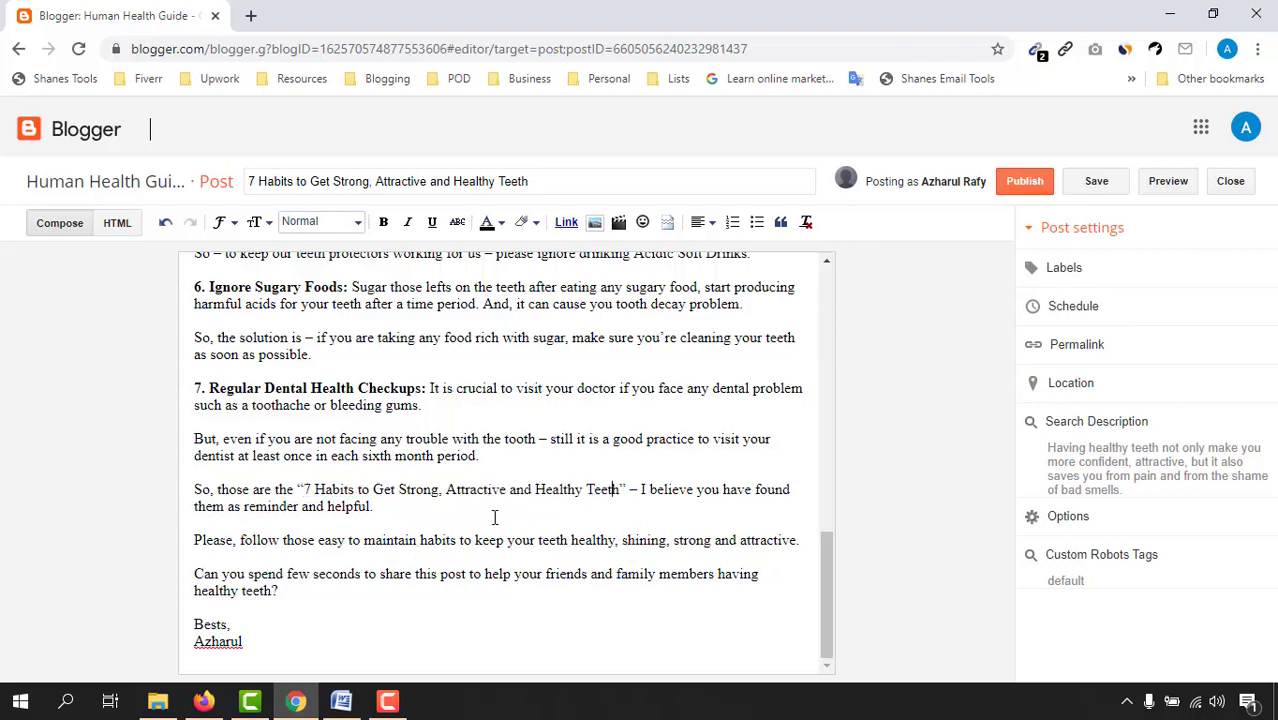
{"action": "scroll", "coordinate": [494, 517], "scroll_direction": "up", "scroll_amount": 10}
{"action": "scroll", "coordinate": [450, 485], "scroll_direction": "down", "scroll_amount": 6}
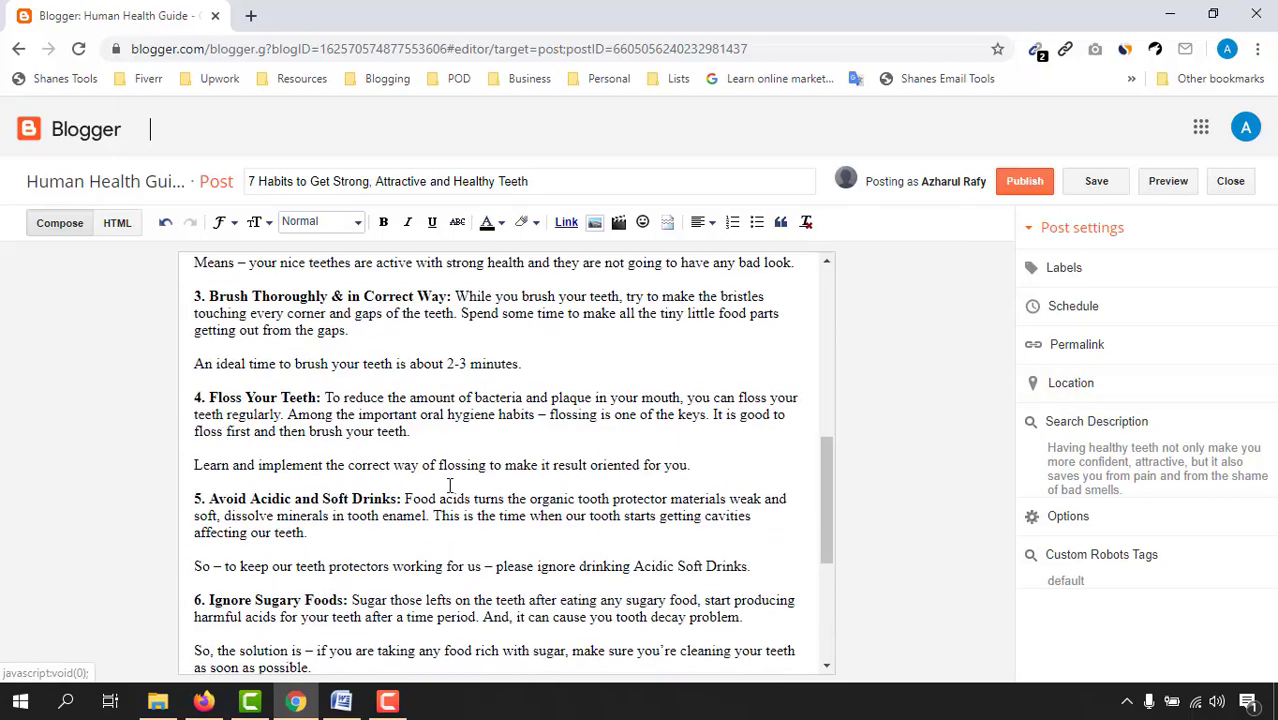
{"action": "scroll", "coordinate": [450, 485], "scroll_direction": "down", "scroll_amount": 3}
{"action": "scroll", "coordinate": [498, 545], "scroll_direction": "up", "scroll_amount": 12}
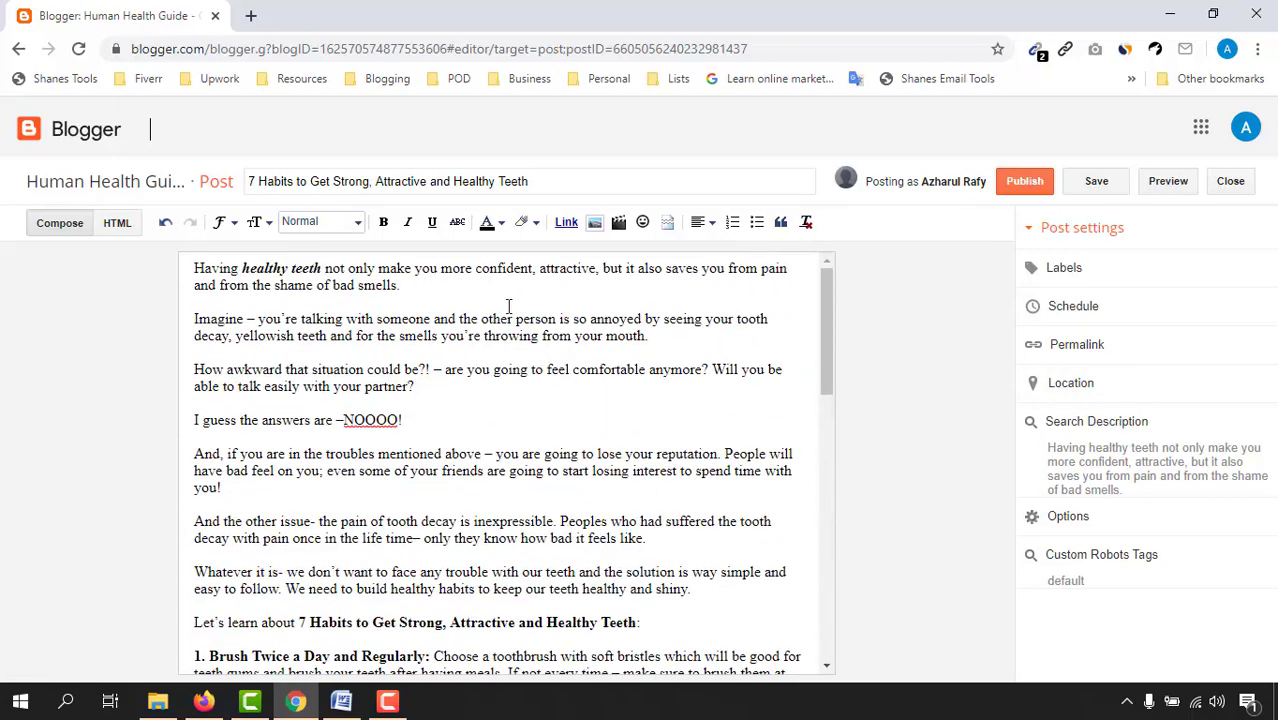
{"action": "left_click_drag", "start_coordinate": [453, 182], "coordinate": [550, 184]}
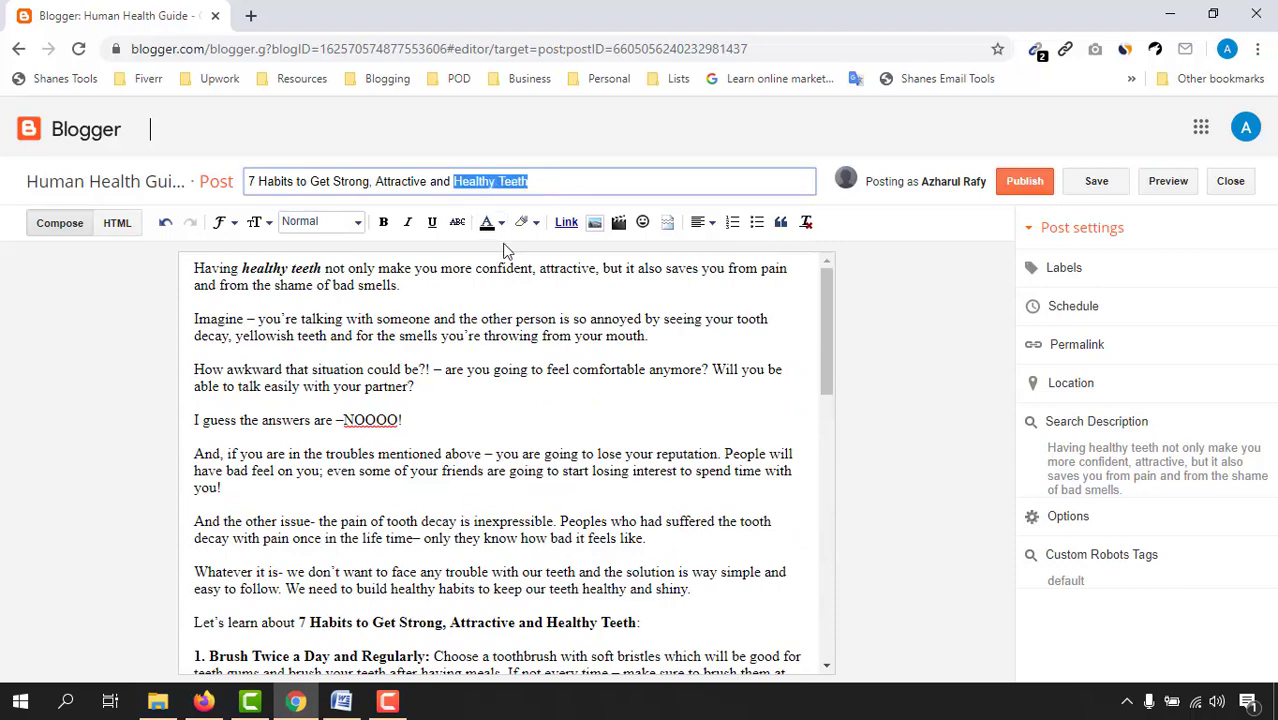
{"action": "scroll", "coordinate": [509, 539], "scroll_direction": "down", "scroll_amount": 4}
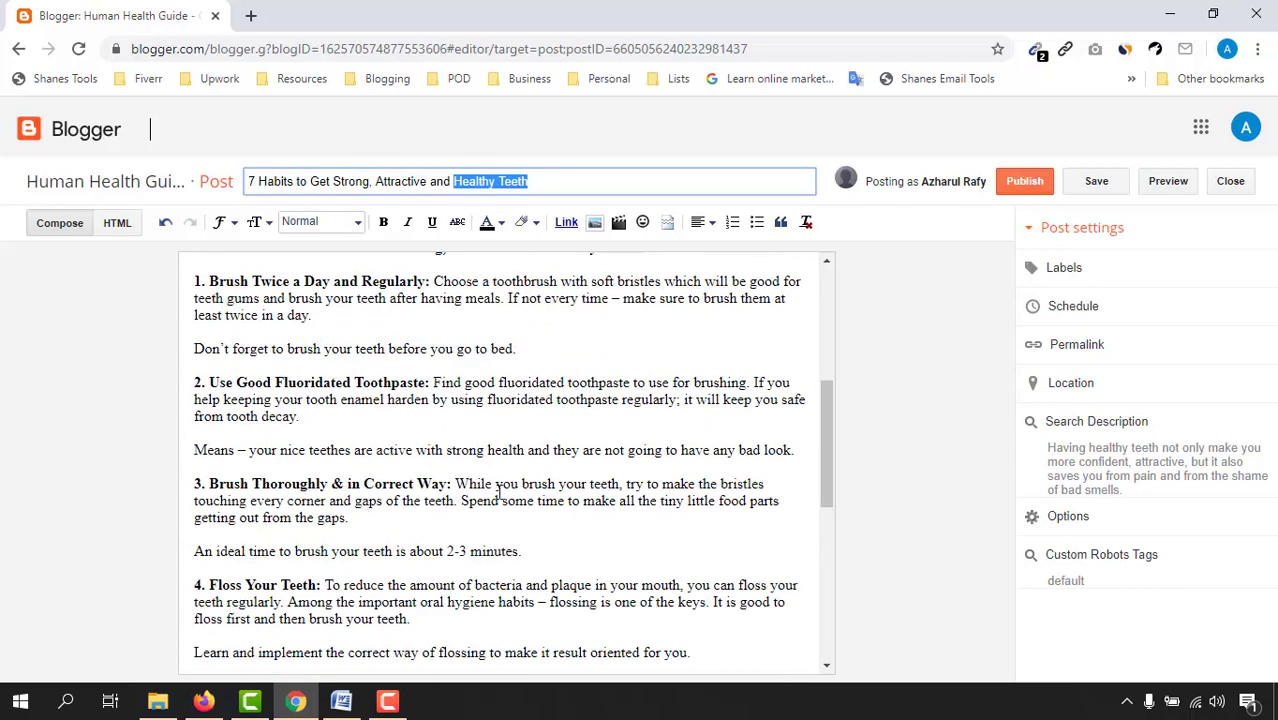
{"action": "scroll", "coordinate": [498, 497], "scroll_direction": "up", "scroll_amount": 4}
{"action": "left_click", "coordinate": [541, 181]}
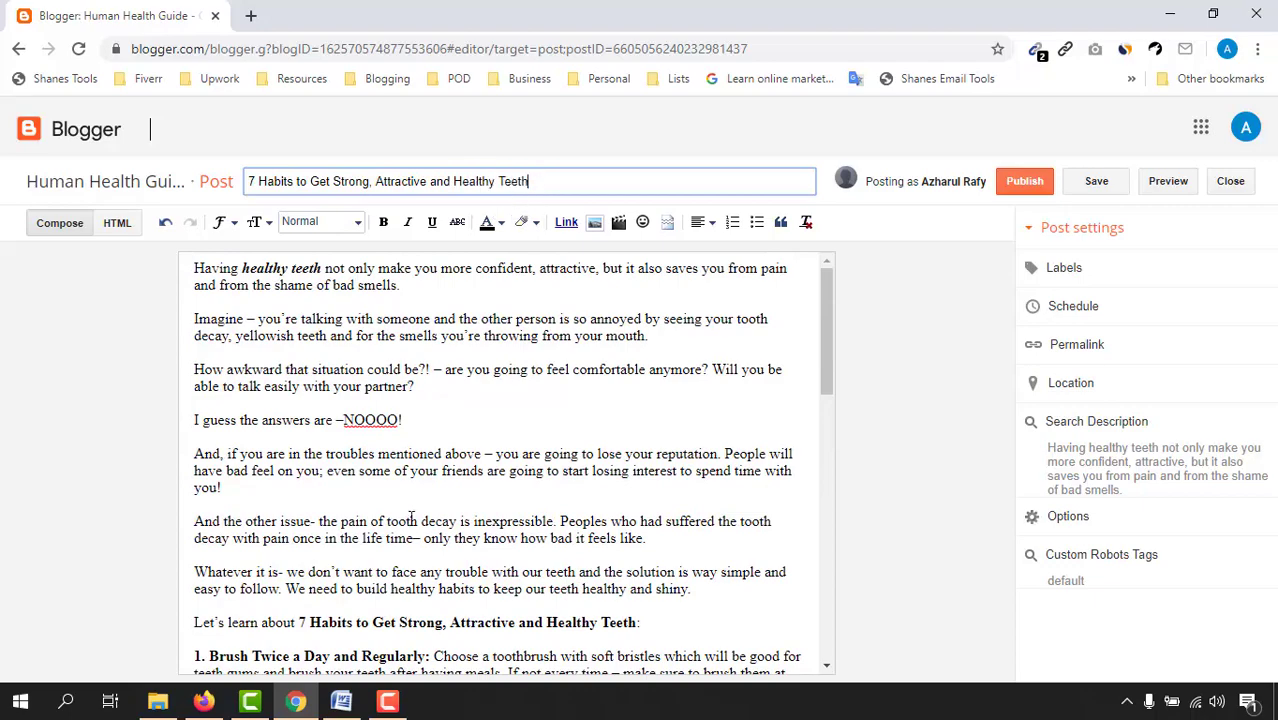
Step: Select the quoted title in the closing paragraph again
{"action": "scroll", "coordinate": [487, 543], "scroll_direction": "down", "scroll_amount": 4}
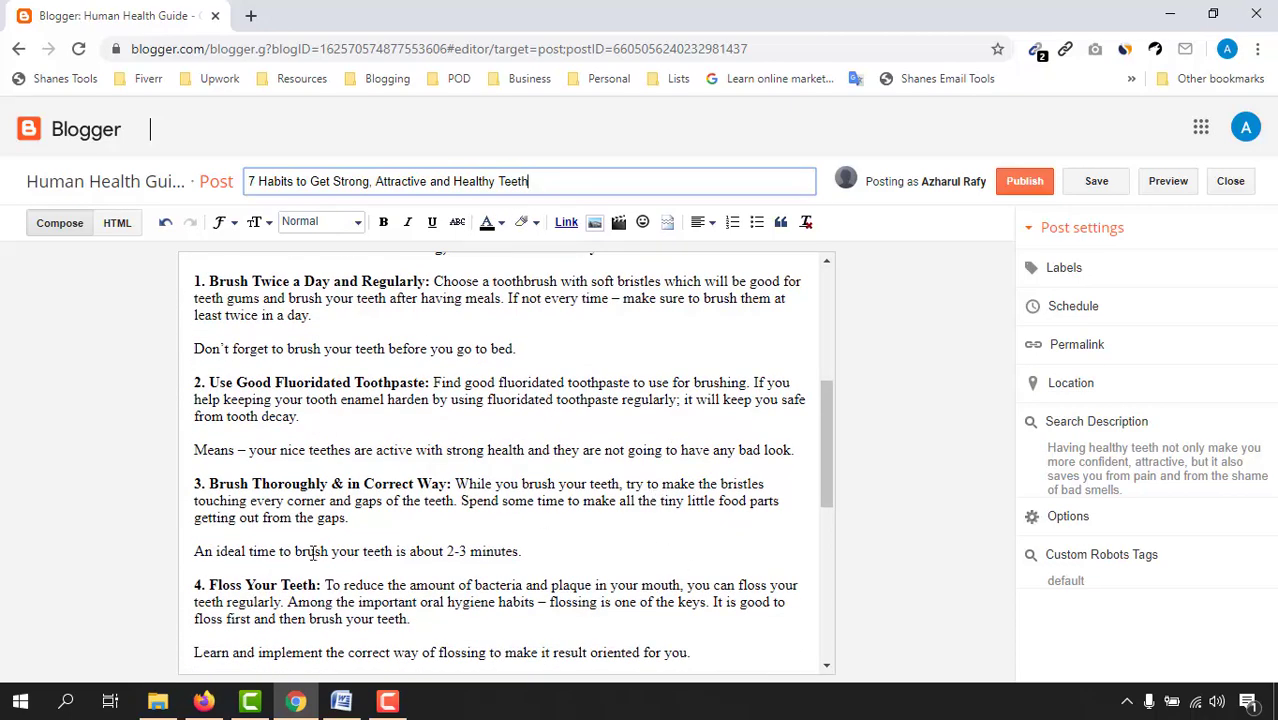
{"action": "scroll", "coordinate": [312, 553], "scroll_direction": "down", "scroll_amount": 5}
{"action": "scroll", "coordinate": [404, 540], "scroll_direction": "up", "scroll_amount": 4}
{"action": "scroll", "coordinate": [404, 567], "scroll_direction": "up", "scroll_amount": 10}
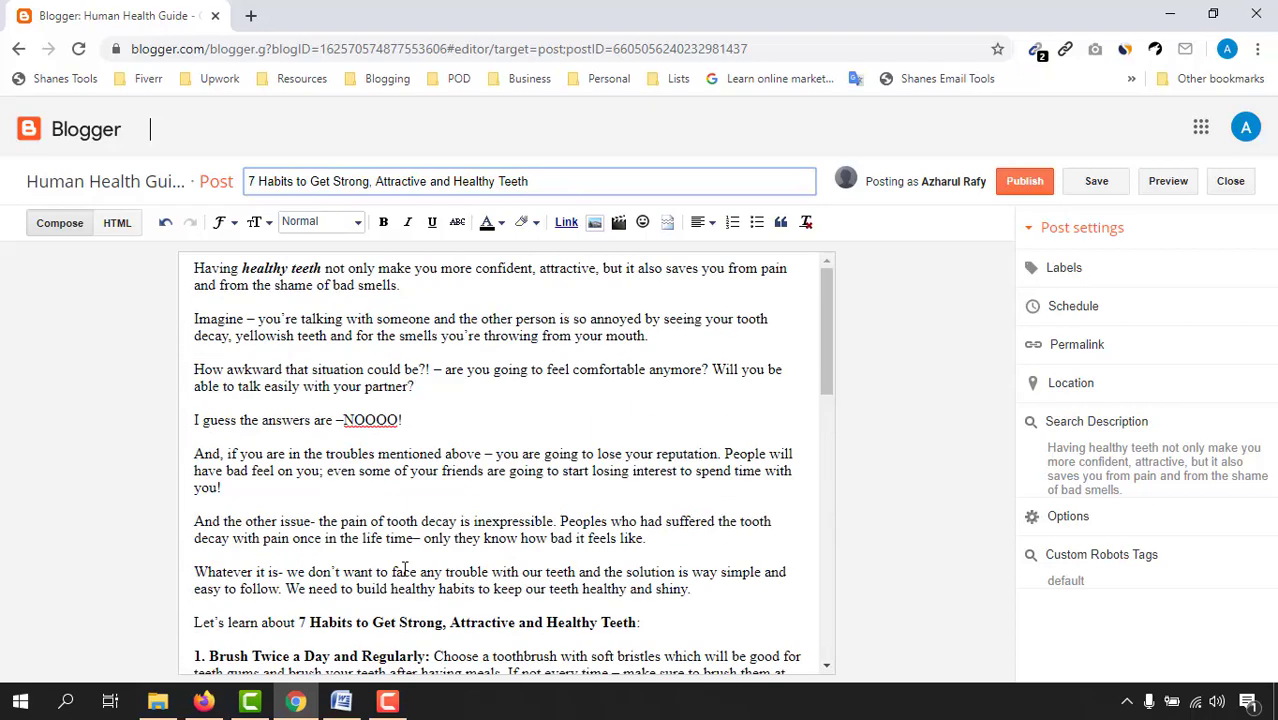
{"action": "scroll", "coordinate": [404, 567], "scroll_direction": "down", "scroll_amount": 15}
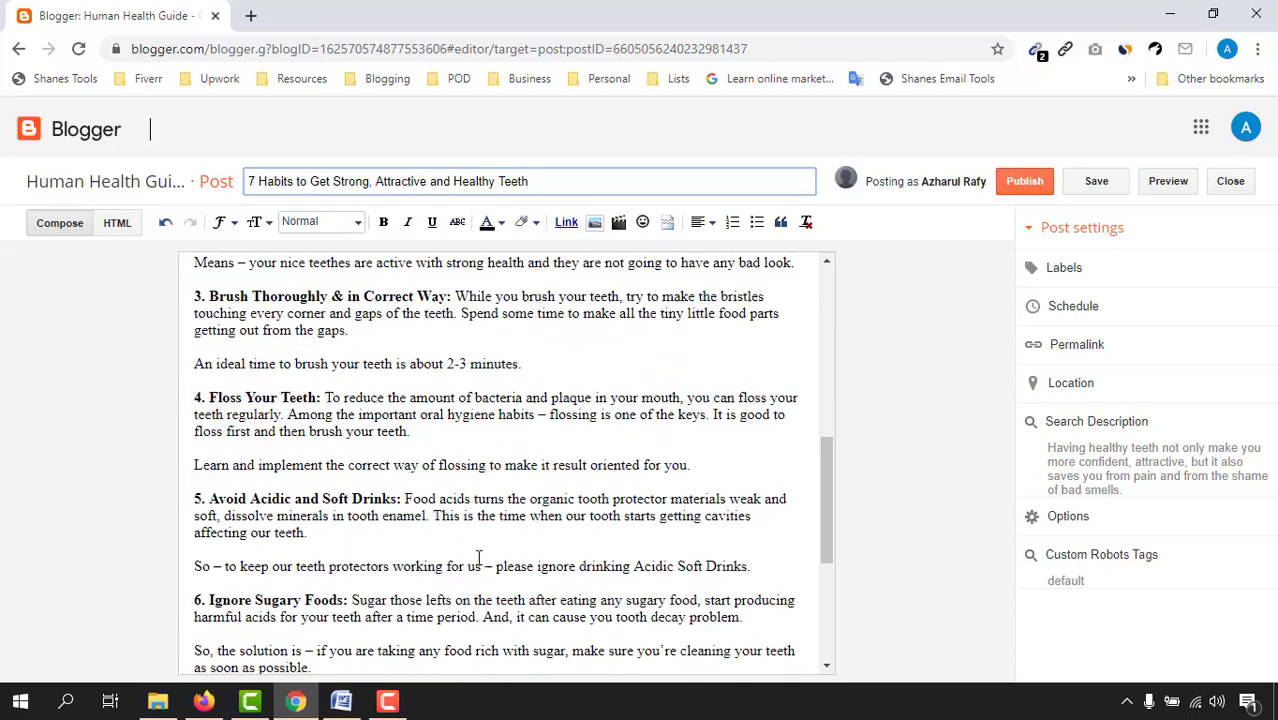
{"action": "mouse_move", "coordinate": [306, 489]}
{"action": "left_mouse_down"}
{"action": "mouse_move", "coordinate": [479, 463]}
{"action": "mouse_move", "coordinate": [622, 494]}
{"action": "left_mouse_up"}
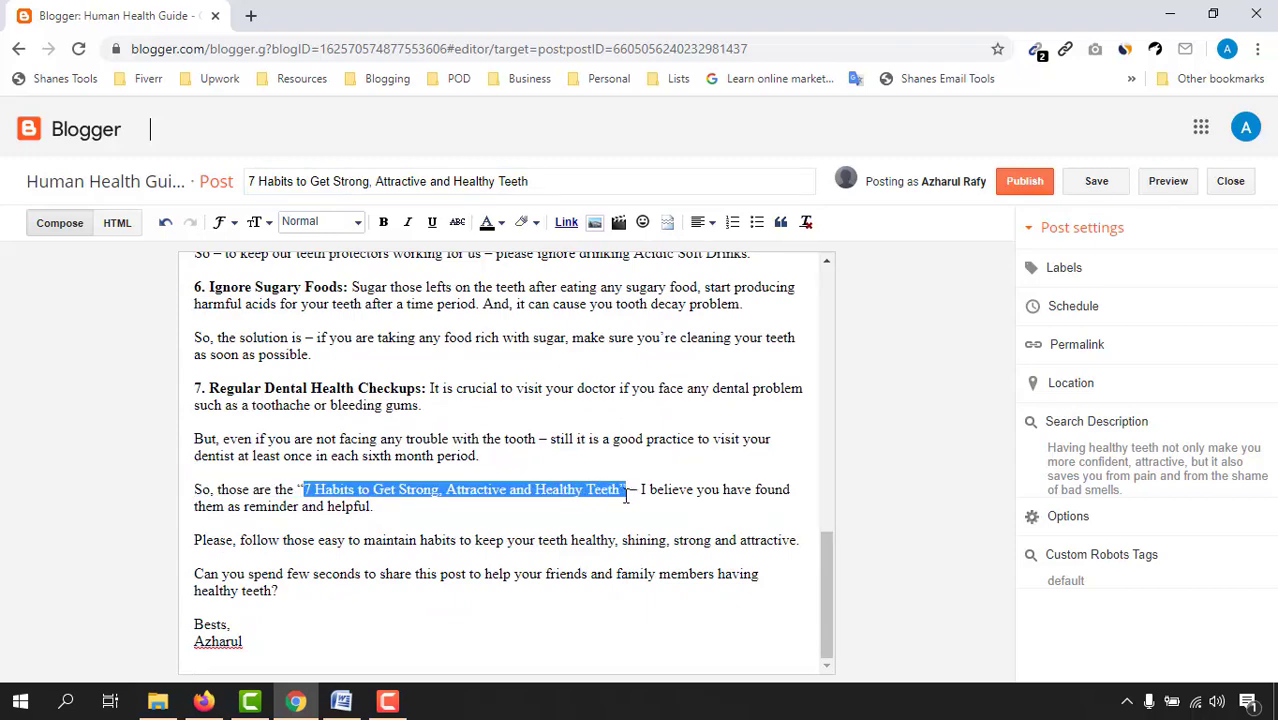
{"action": "scroll", "coordinate": [483, 538], "scroll_direction": "up", "scroll_amount": 15}
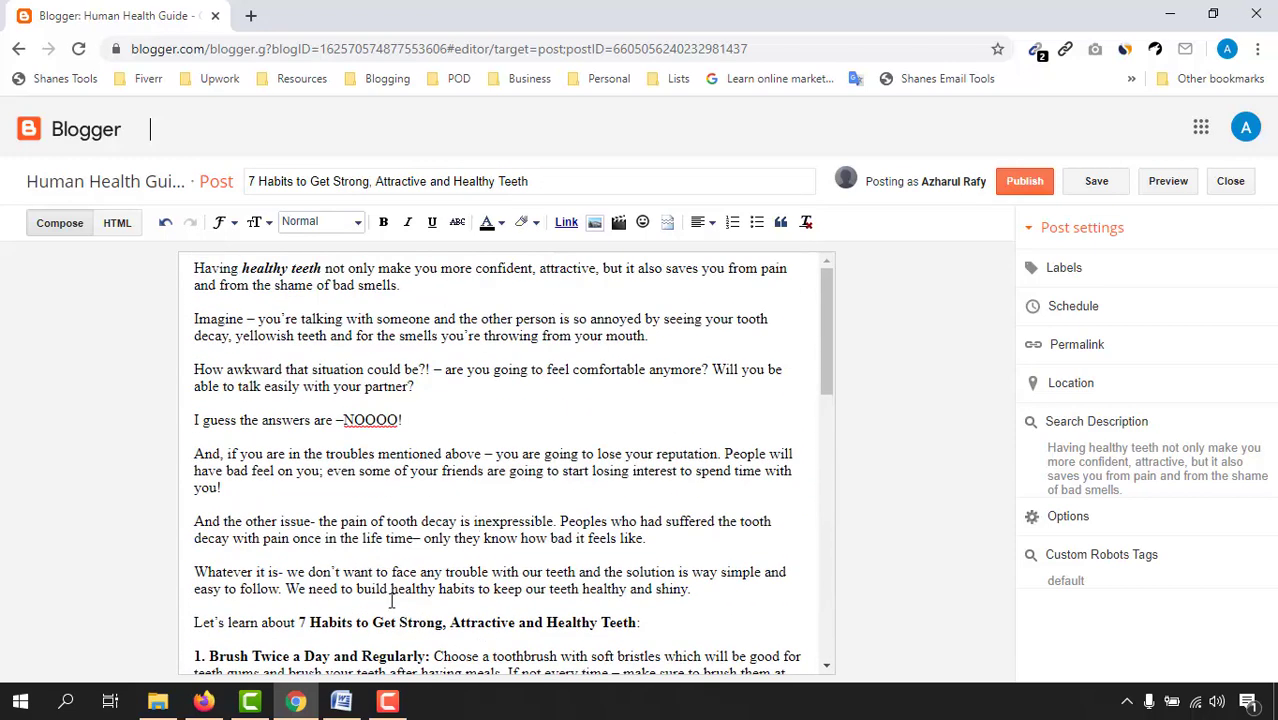
Step: In the New folder, check the teeth JPG sizes and select both teeth images
{"action": "left_click", "coordinate": [157, 702]}
{"action": "left_click", "coordinate": [535, 564]}
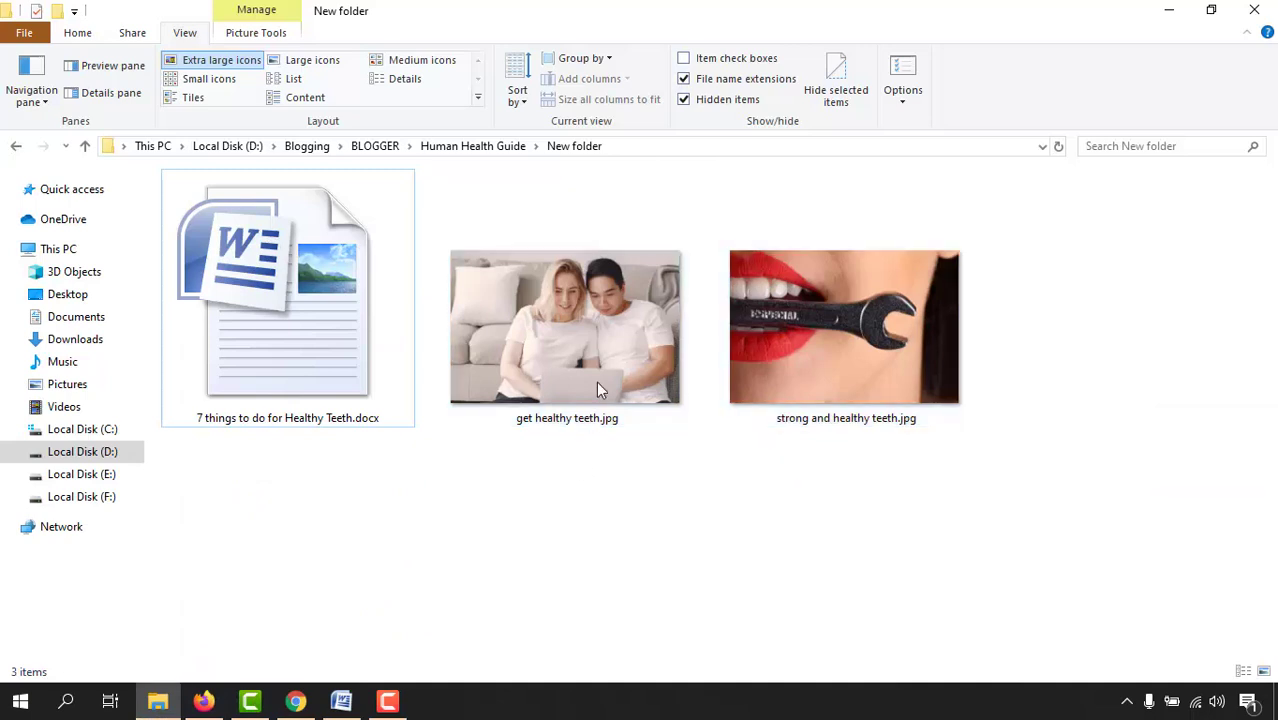
{"action": "mouse_move", "coordinate": [1023, 350]}
{"action": "left_mouse_down"}
{"action": "mouse_move", "coordinate": [751, 358]}
{"action": "mouse_move", "coordinate": [534, 329]}
{"action": "left_mouse_up"}
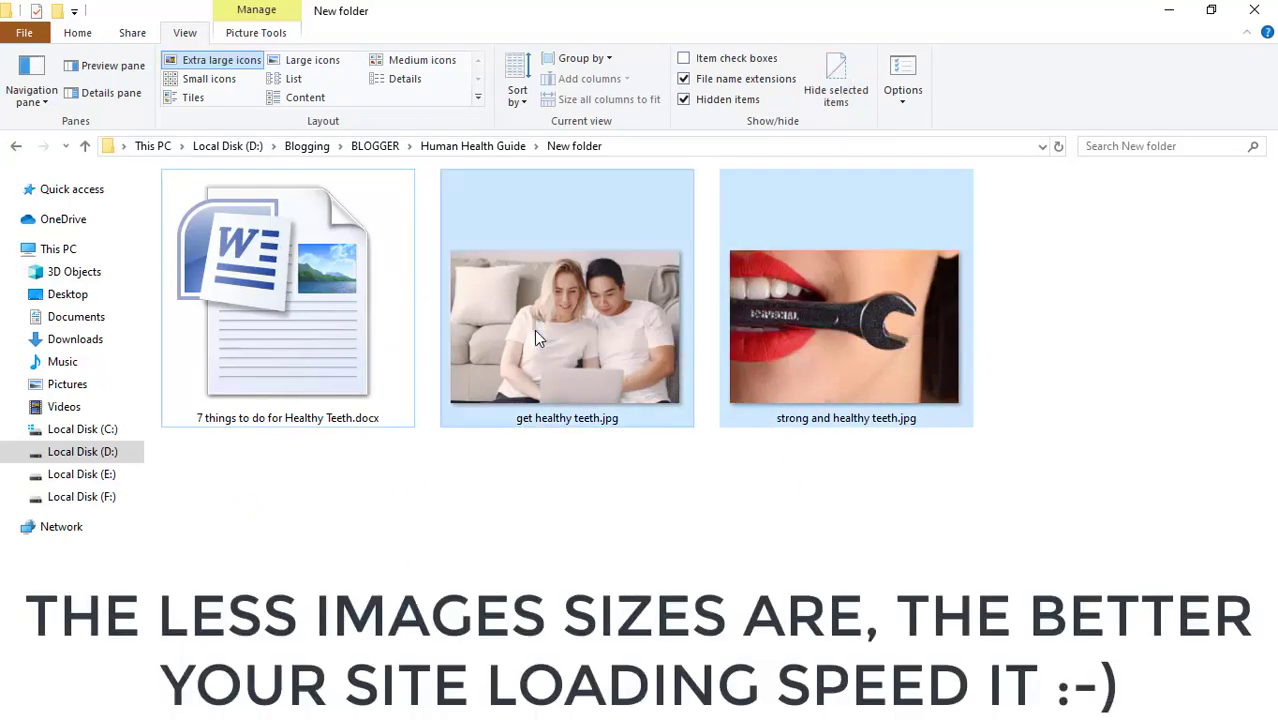
{"action": "left_click", "coordinate": [537, 530]}
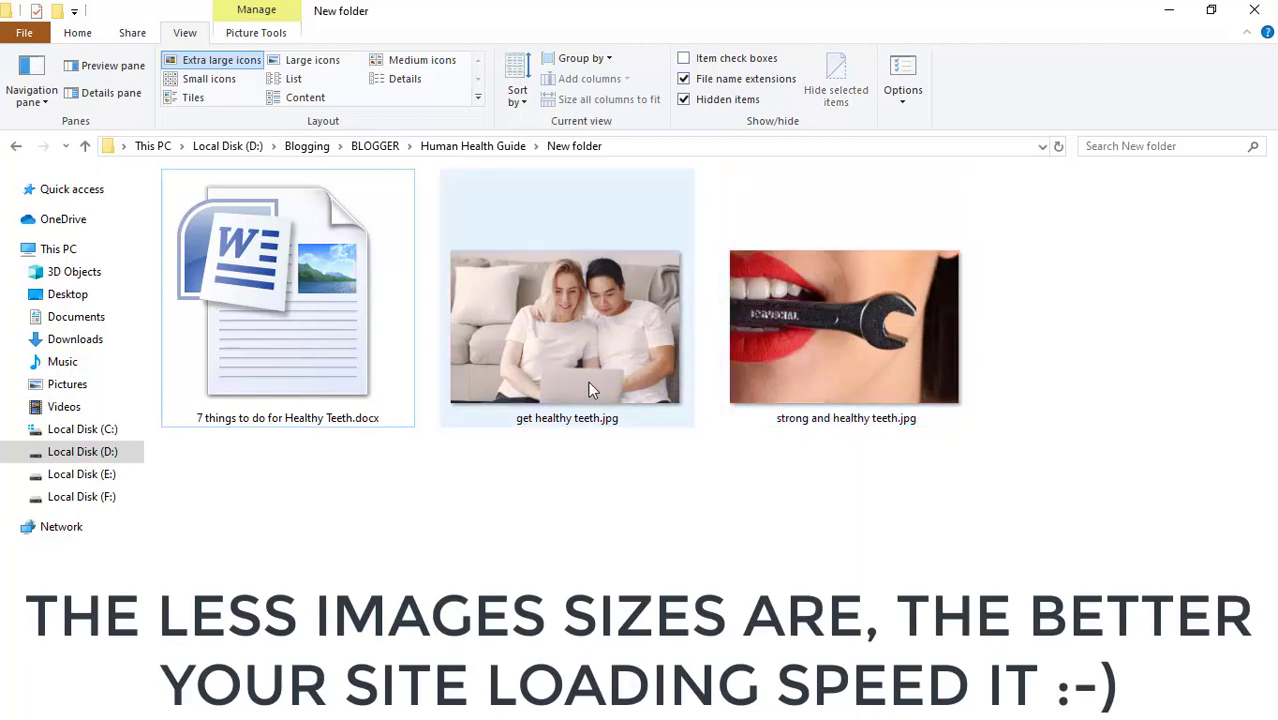
{"action": "mouse_move", "coordinate": [588, 390]}
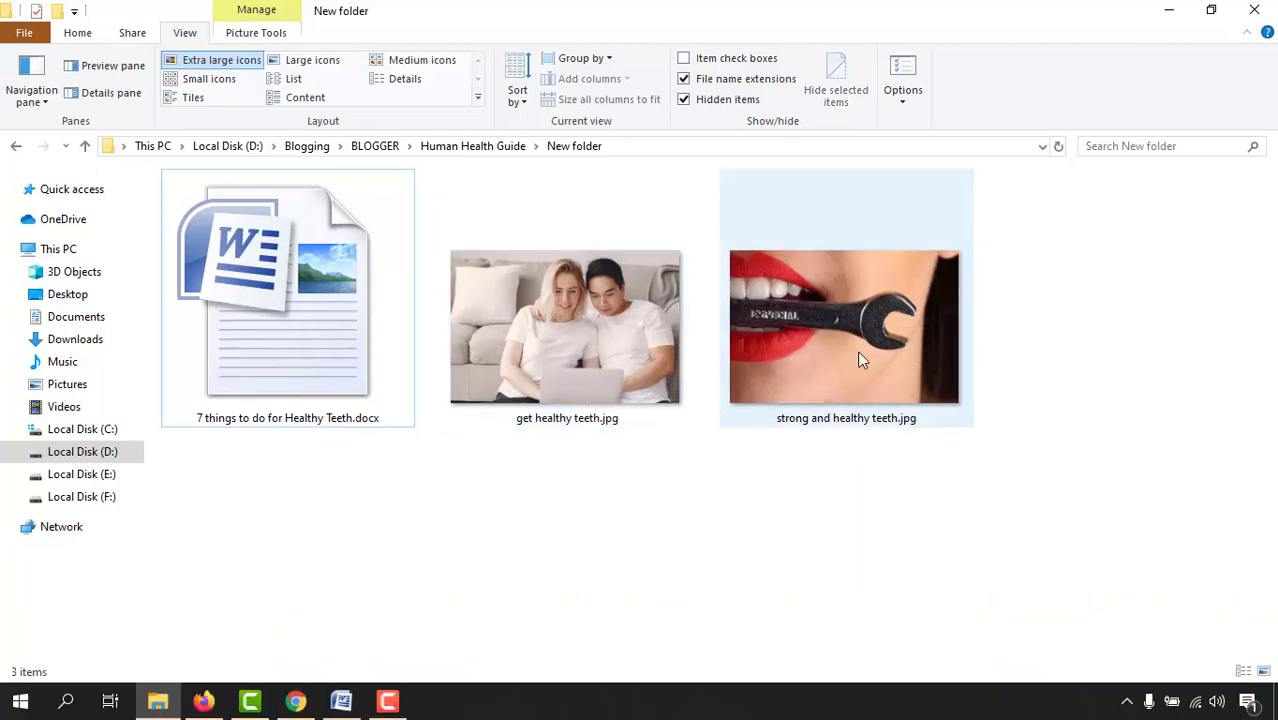
{"action": "mouse_move", "coordinate": [860, 358]}
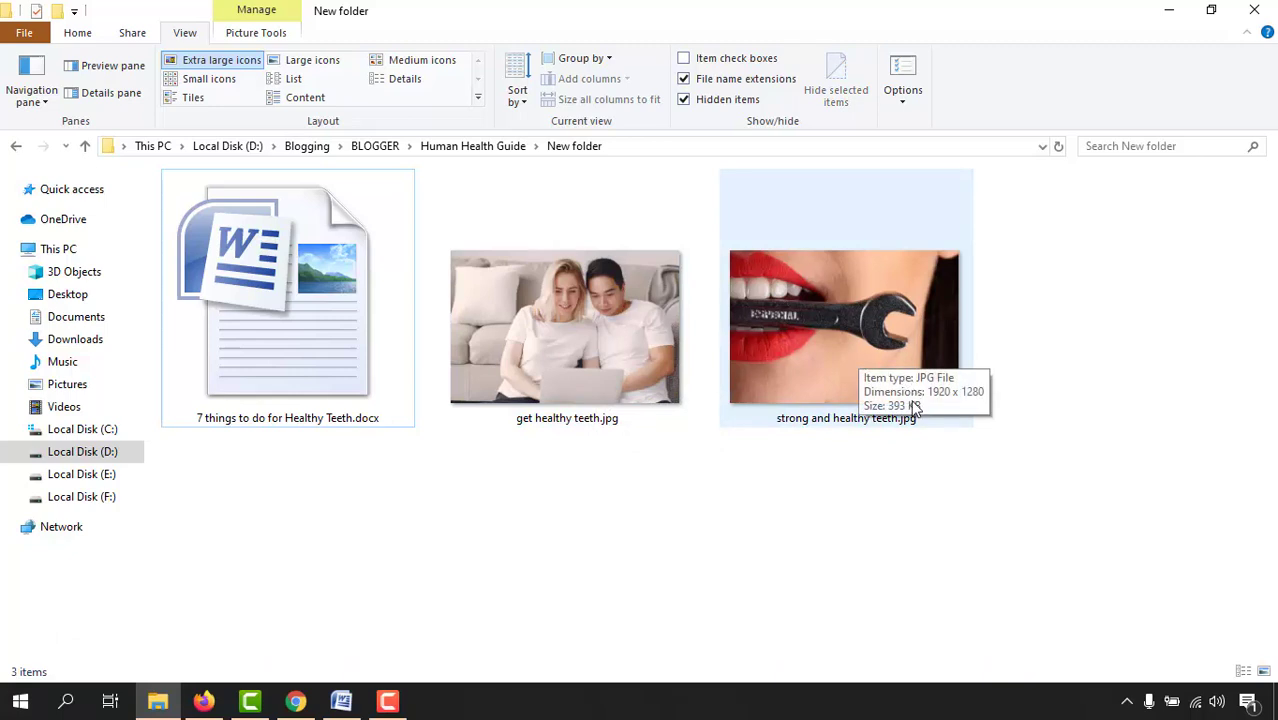
{"action": "mouse_move", "coordinate": [1033, 418]}
{"action": "left_mouse_down"}
{"action": "mouse_move", "coordinate": [848, 346]}
{"action": "mouse_move", "coordinate": [694, 348]}
{"action": "mouse_move", "coordinate": [772, 329]}
{"action": "left_mouse_up"}
{"action": "left_click_drag", "start_coordinate": [770, 330], "coordinate": [764, 338]}
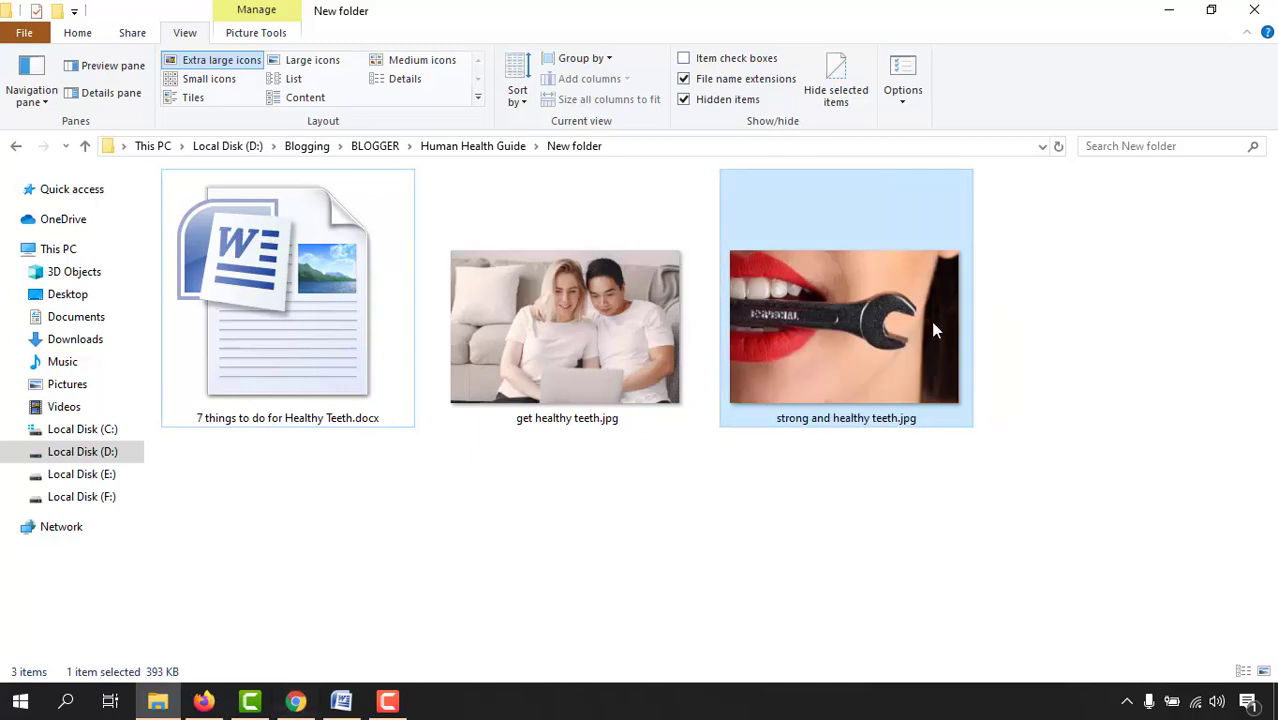
{"action": "left_click_drag", "start_coordinate": [1094, 343], "coordinate": [493, 347]}
Step: Search Google for 'reduce image size' in a new tab and open reduceimages.com
{"action": "left_click", "coordinate": [295, 701]}
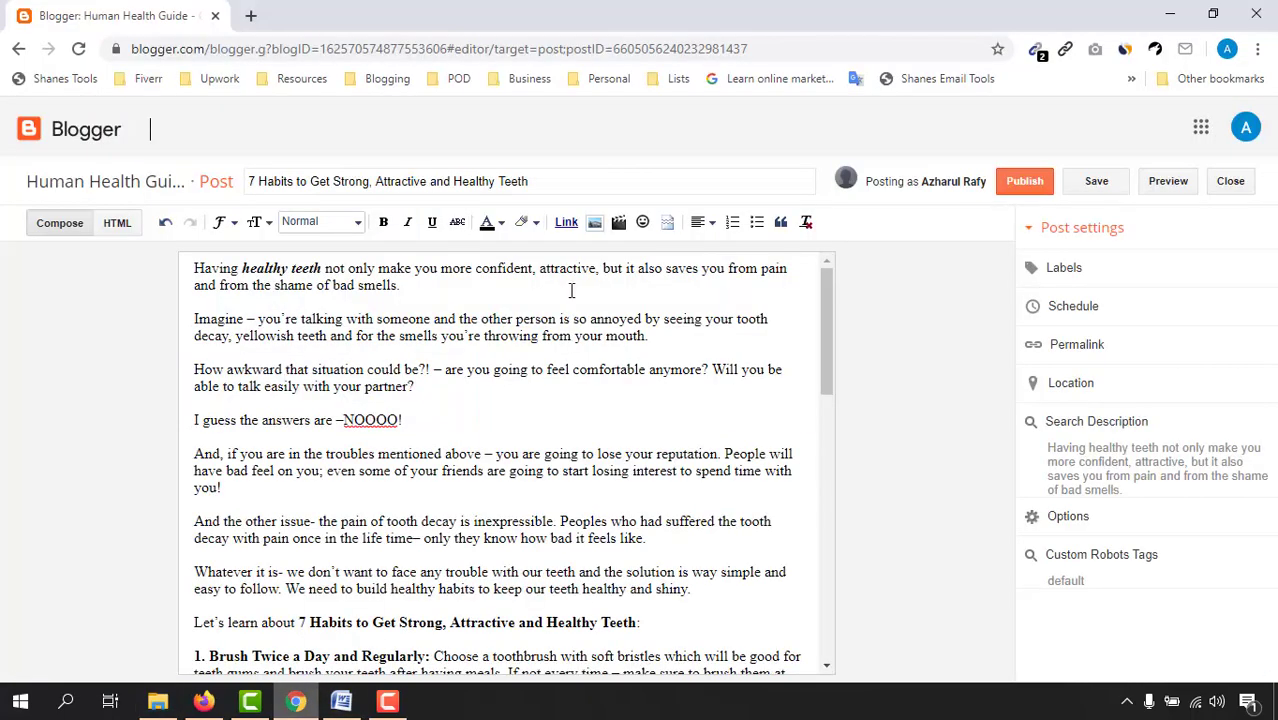
{"action": "left_click", "coordinate": [246, 15]}
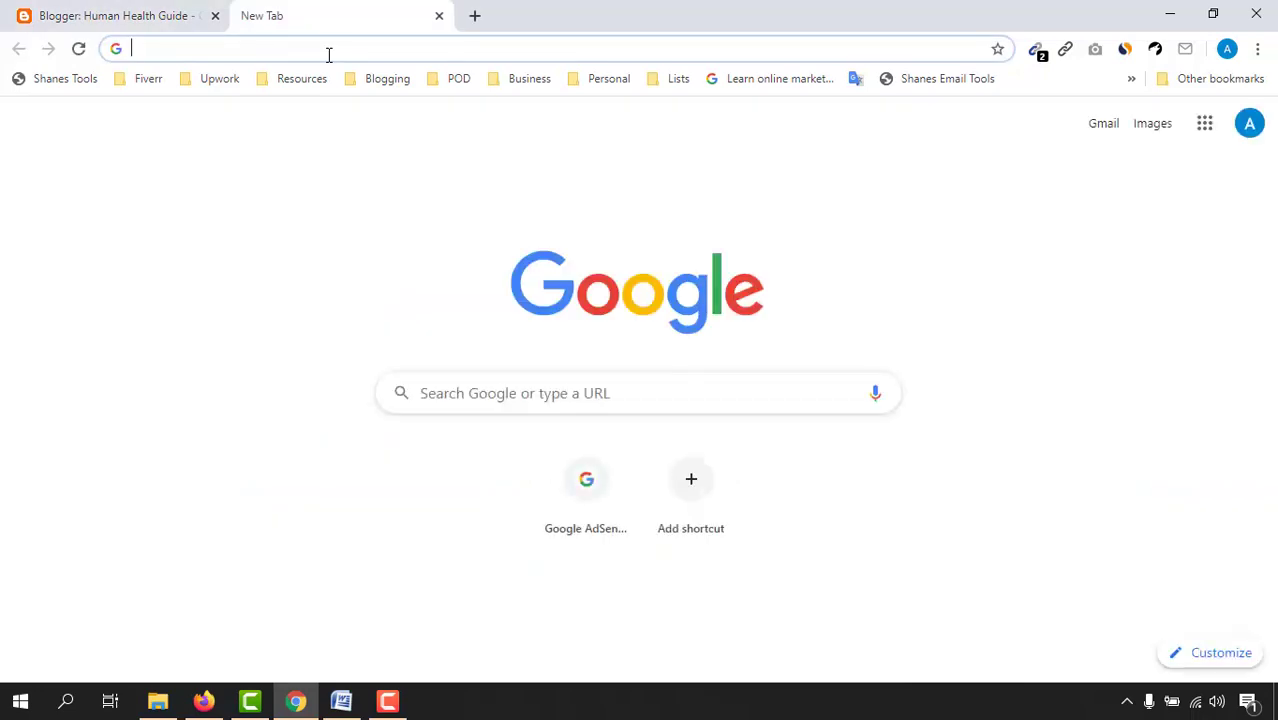
{"action": "type", "text": "re"}
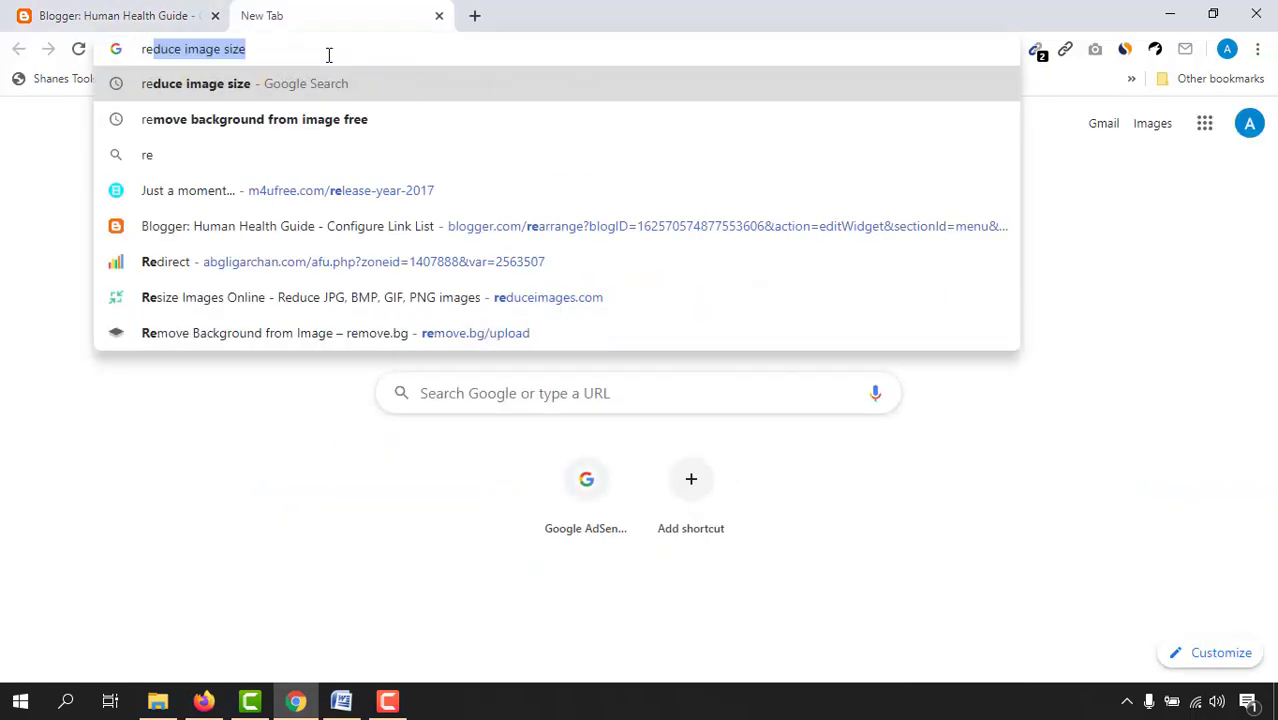
{"action": "key", "text": "Return"}
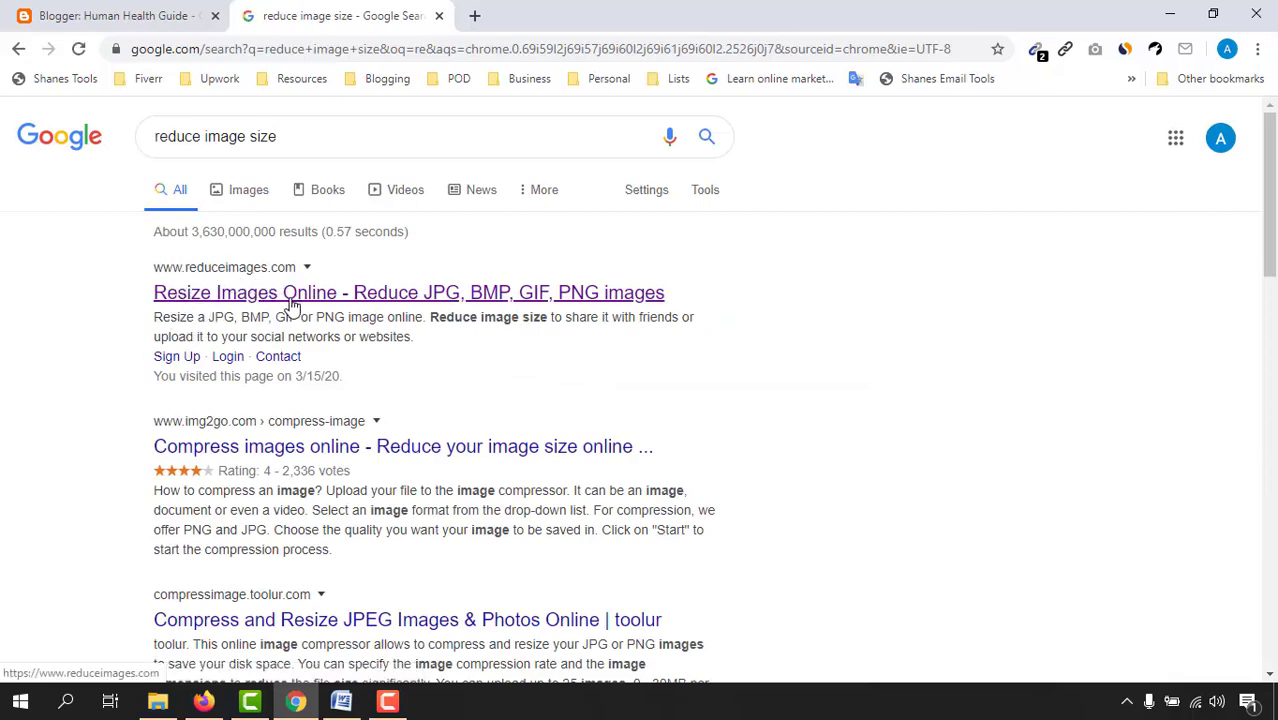
{"action": "left_click", "coordinate": [290, 296]}
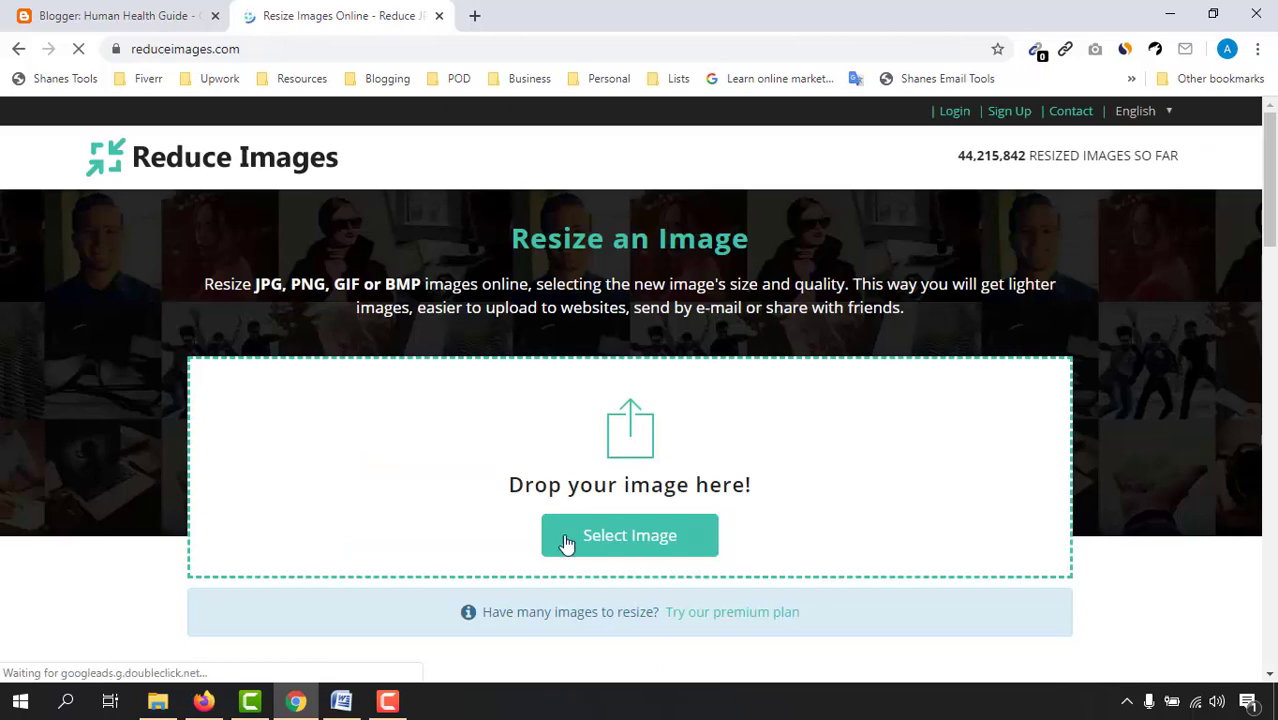
Step: Load get healthy teeth.jpg and resize it at 70% quality to 82.54 KB
{"action": "left_click", "coordinate": [623, 550]}
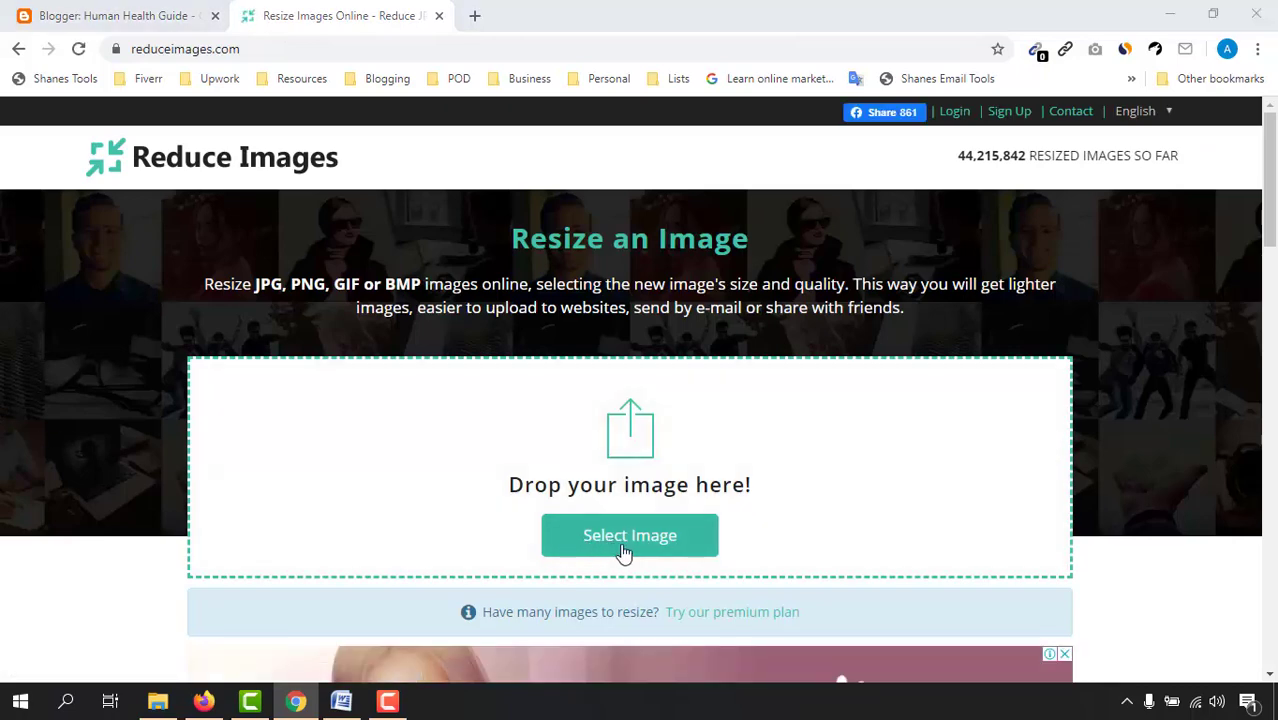
{"action": "left_click", "coordinate": [366, 200]}
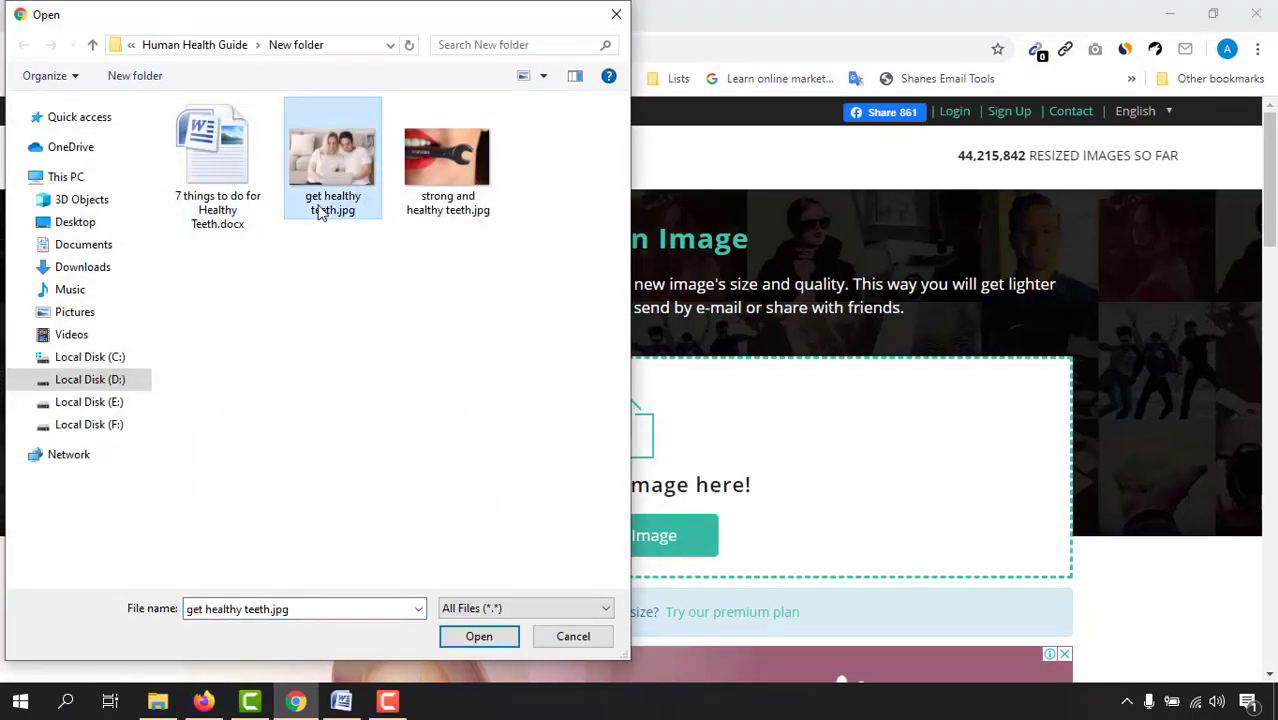
{"action": "left_click", "coordinate": [472, 640]}
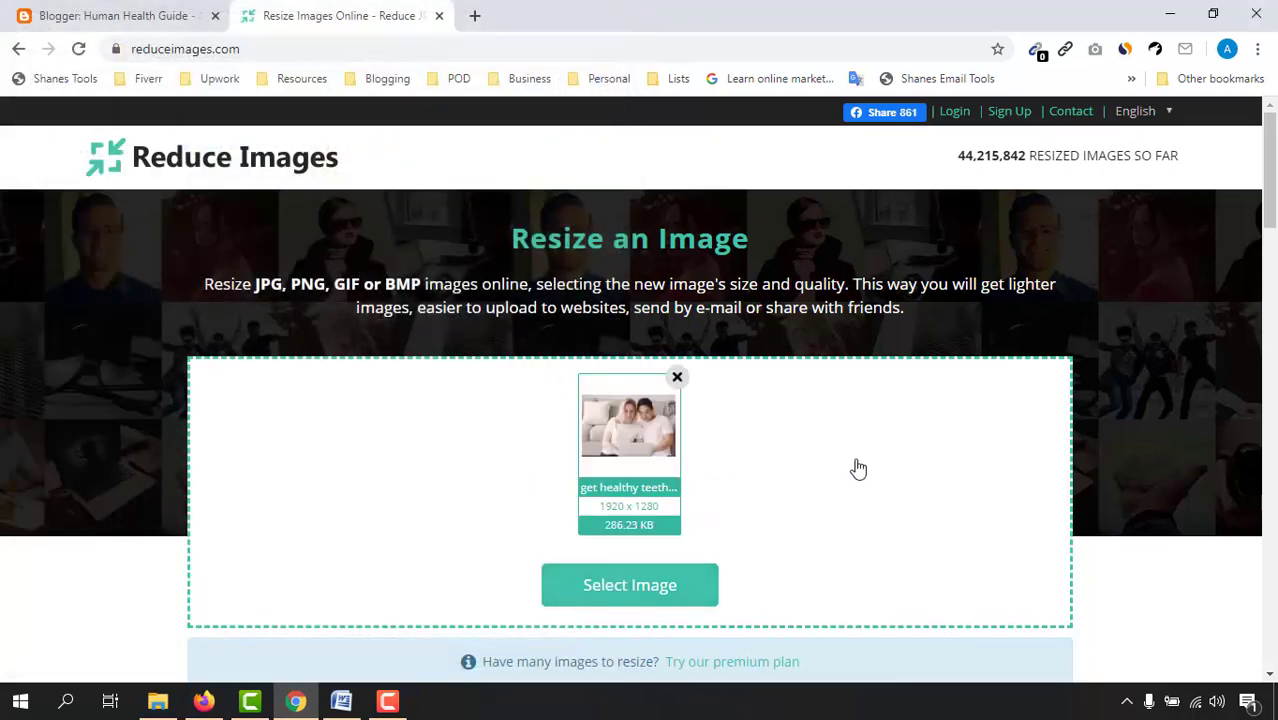
{"action": "scroll", "coordinate": [861, 462], "scroll_direction": "down", "scroll_amount": 3}
{"action": "scroll", "coordinate": [861, 462], "scroll_direction": "down", "scroll_amount": 2}
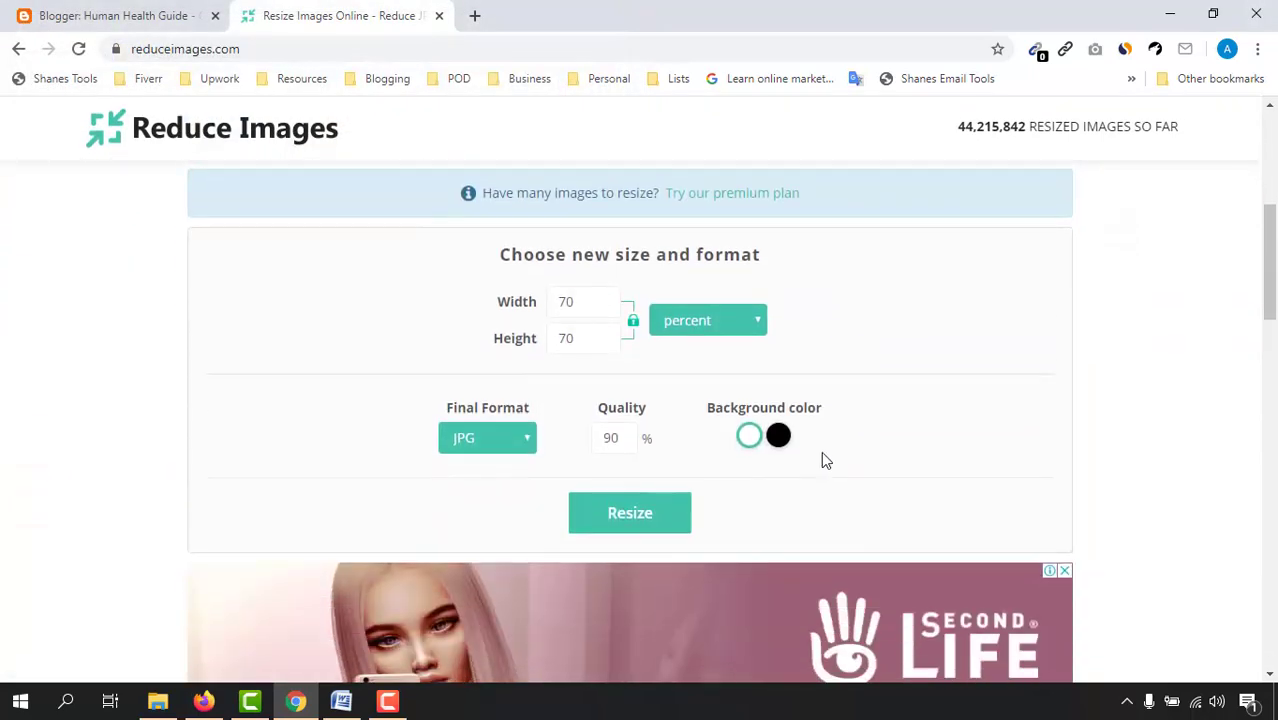
{"action": "double_click", "coordinate": [614, 437]}
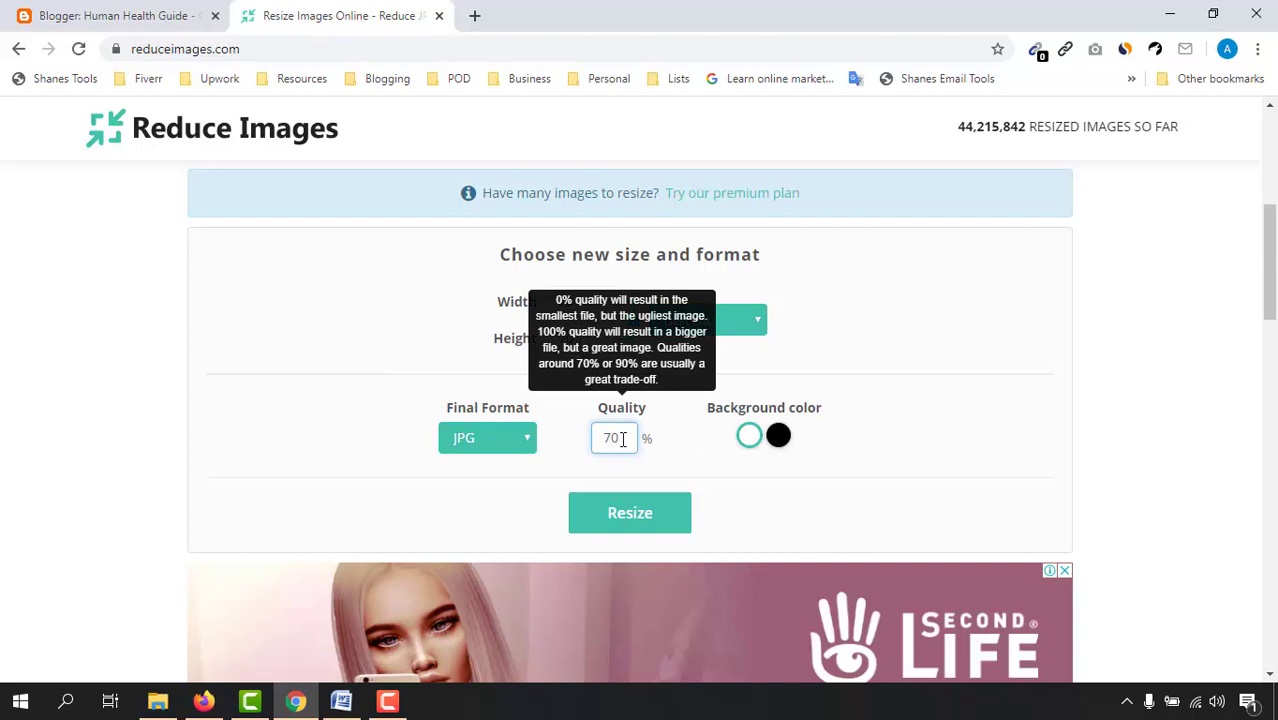
{"action": "scroll", "coordinate": [841, 449], "scroll_direction": "up", "scroll_amount": 3}
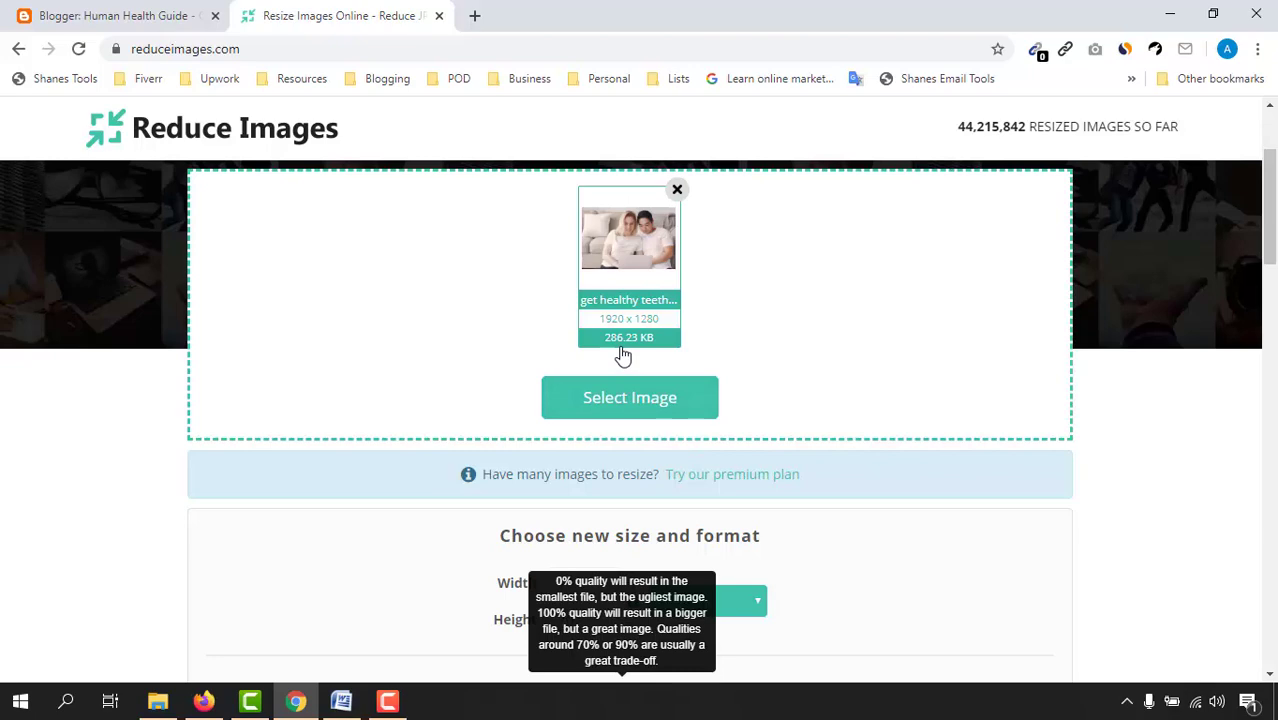
{"action": "scroll", "coordinate": [675, 426], "scroll_direction": "down", "scroll_amount": 3}
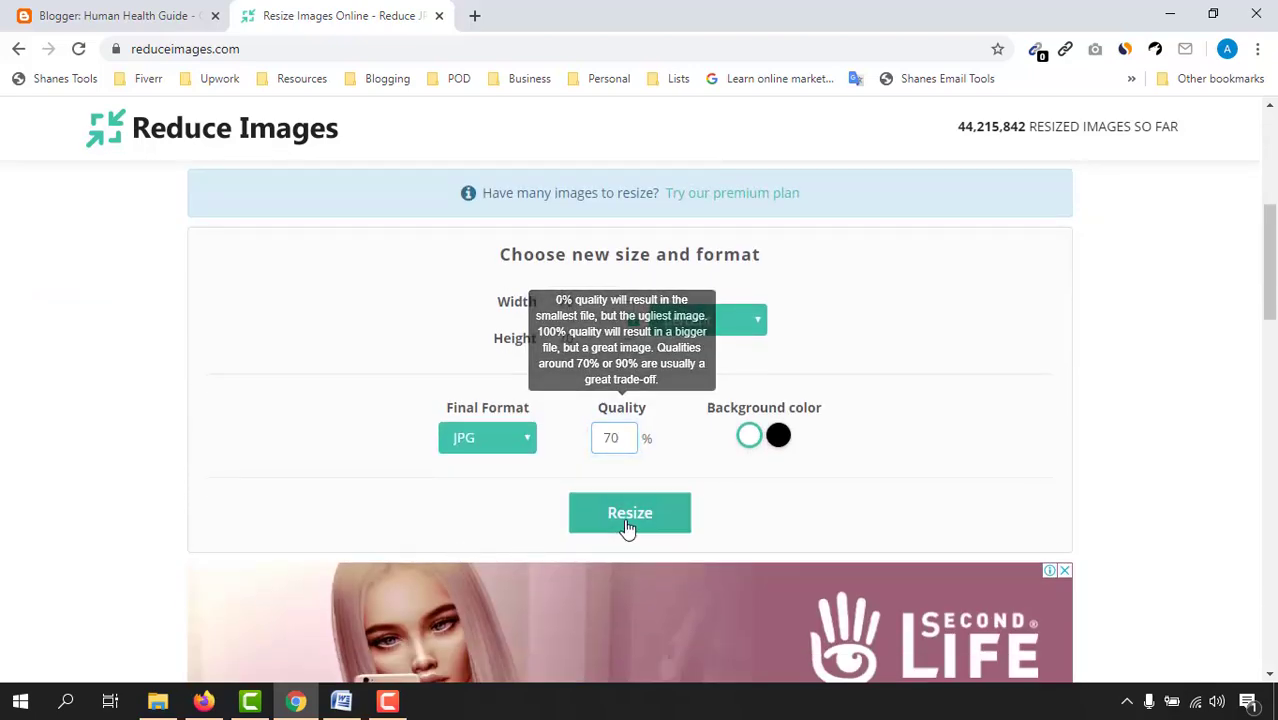
{"action": "left_click", "coordinate": [629, 513]}
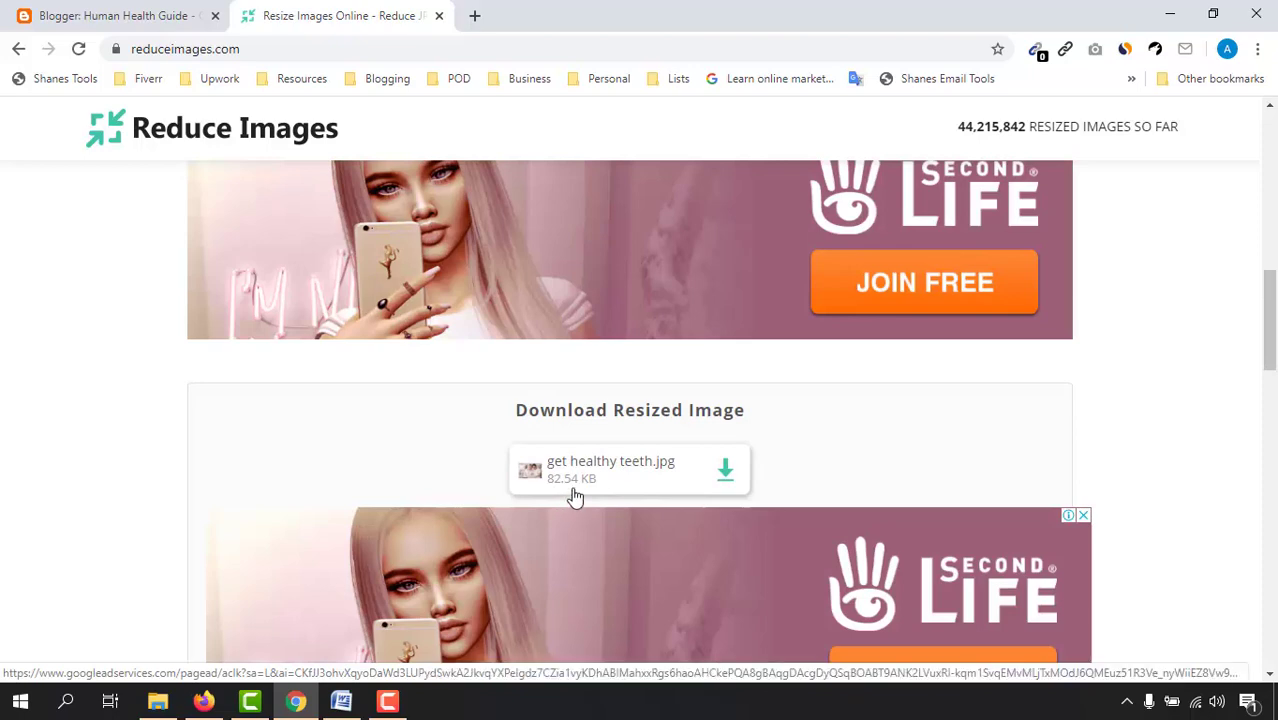
Step: Download the resized photo as 'get healthy teeth .jpg', dropping the '(1)' suffix
{"action": "scroll", "coordinate": [600, 470], "scroll_direction": "down", "scroll_amount": 2}
{"action": "left_click", "coordinate": [723, 293]}
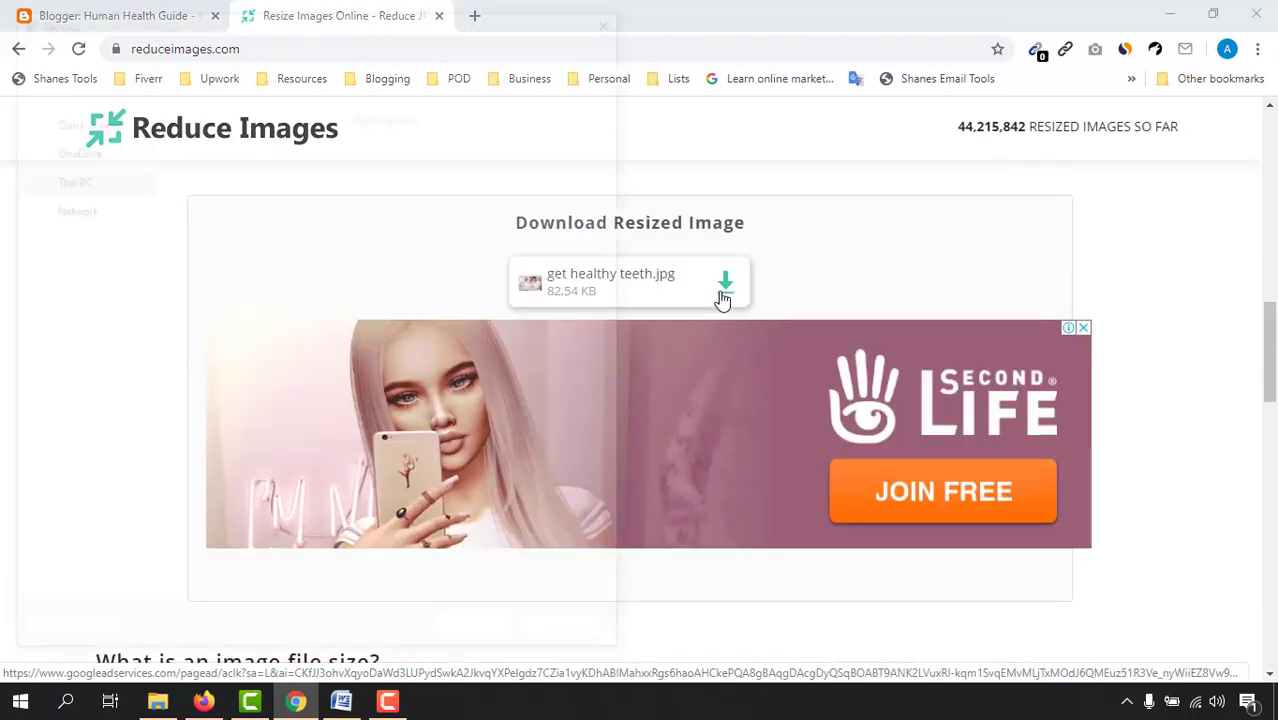
{"action": "left_click", "coordinate": [217, 571]}
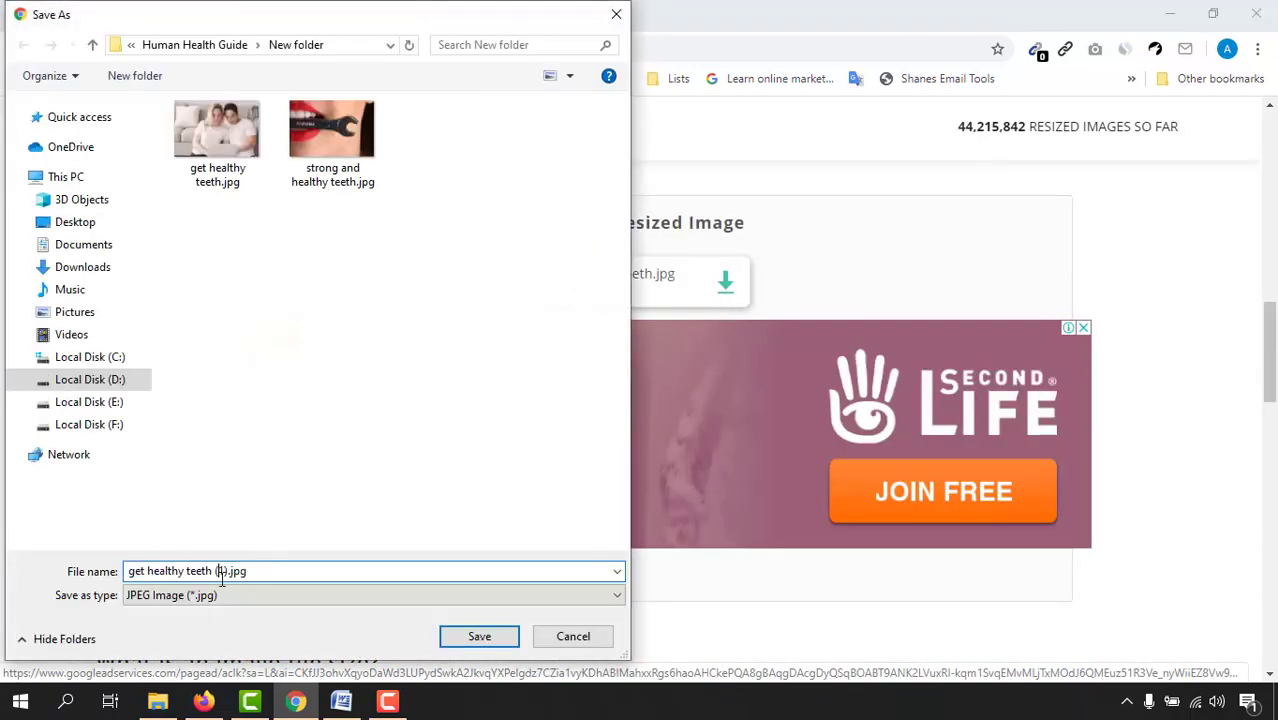
{"action": "key", "text": "BackSpace"}
{"action": "key", "text": "Return"}
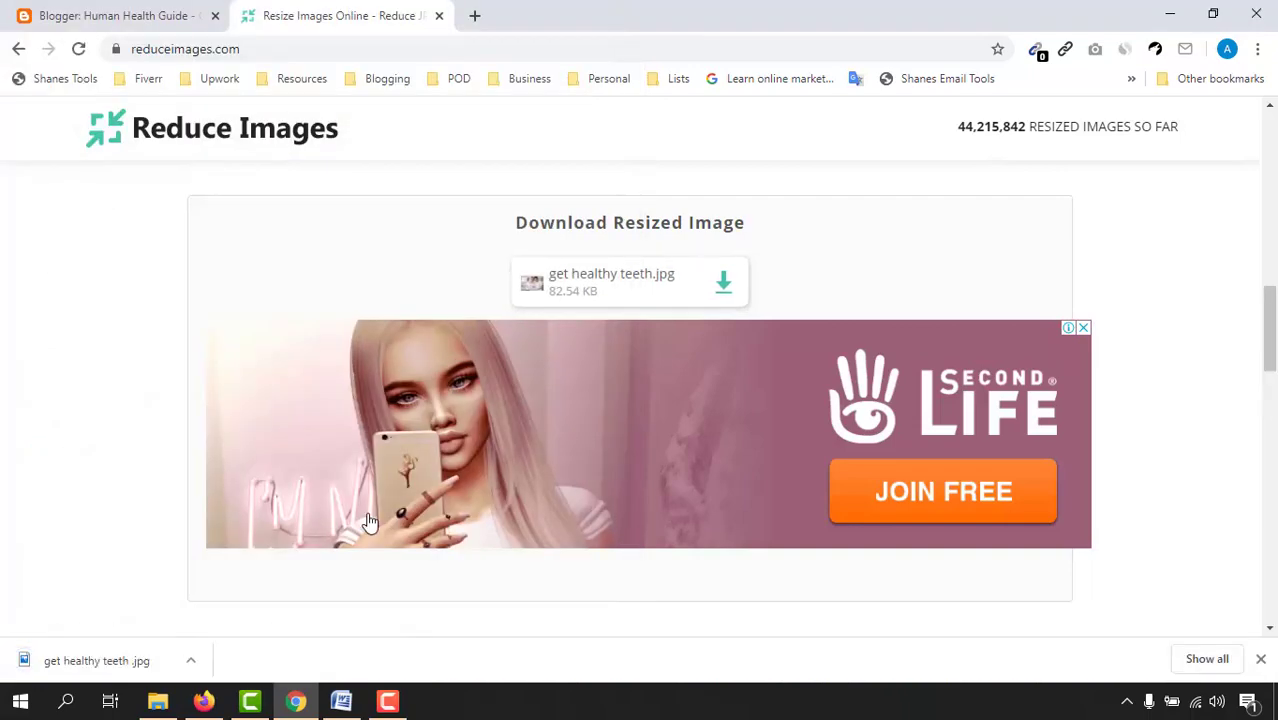
{"action": "scroll", "coordinate": [305, 437], "scroll_direction": "up", "scroll_amount": 3}
{"action": "scroll", "coordinate": [688, 502], "scroll_direction": "up", "scroll_amount": 5}
Step: Load strong and healthy teeth.jpg, resize it at 70% quality to 111.68 KB, and download it
{"action": "scroll", "coordinate": [645, 513], "scroll_direction": "down", "scroll_amount": 1}
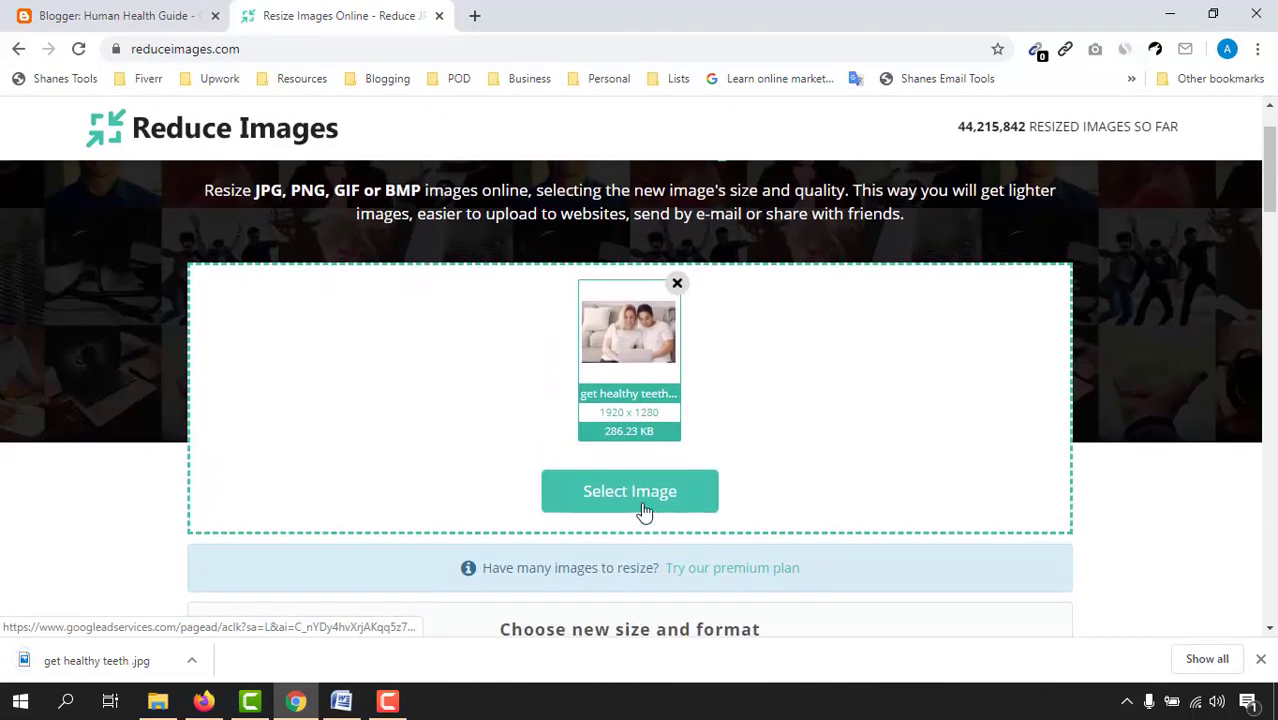
{"action": "left_click", "coordinate": [643, 513]}
{"action": "left_click", "coordinate": [552, 205]}
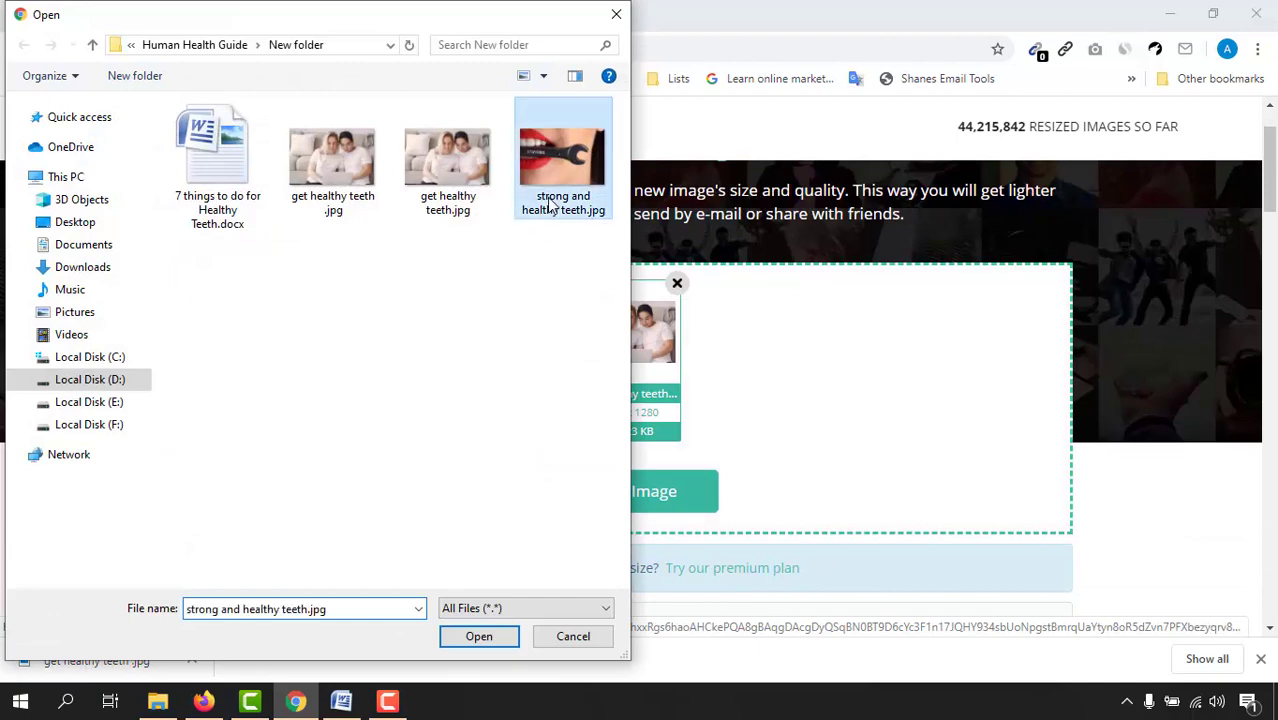
{"action": "left_click", "coordinate": [479, 637]}
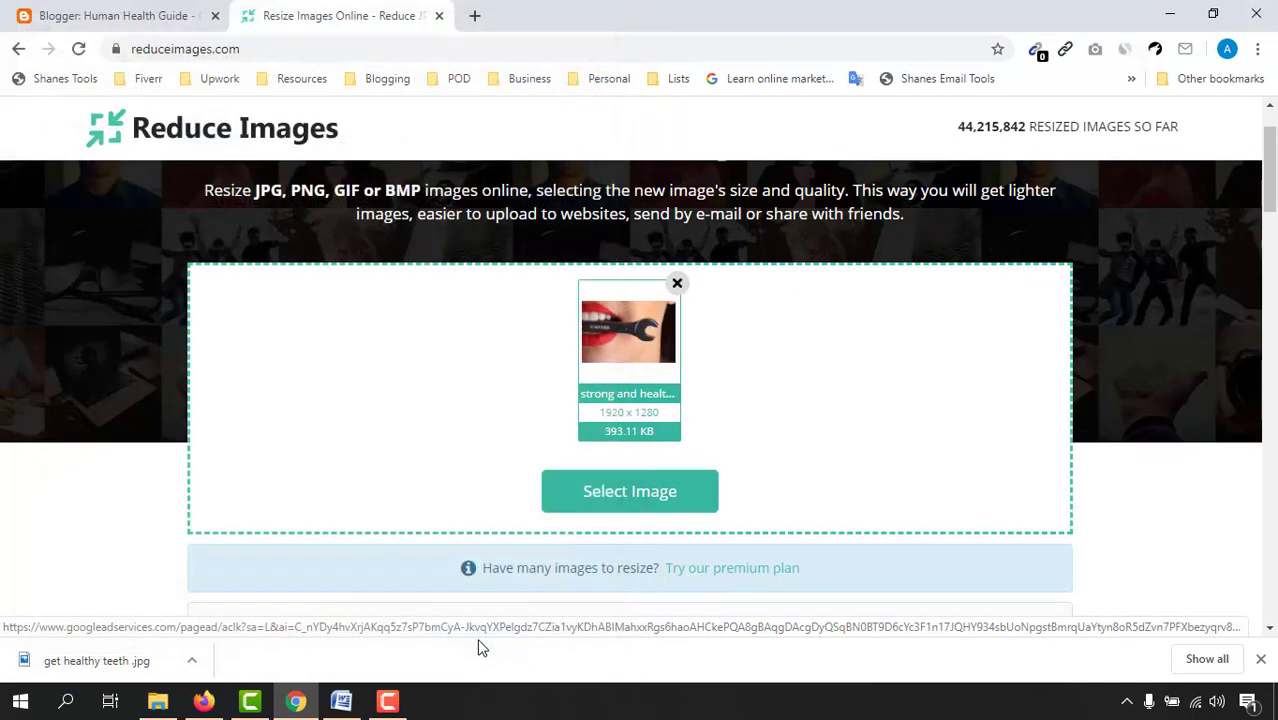
{"action": "scroll", "coordinate": [304, 593], "scroll_direction": "down", "scroll_amount": 3}
{"action": "scroll", "coordinate": [305, 593], "scroll_direction": "down", "scroll_amount": 1}
{"action": "left_click", "coordinate": [608, 439]}
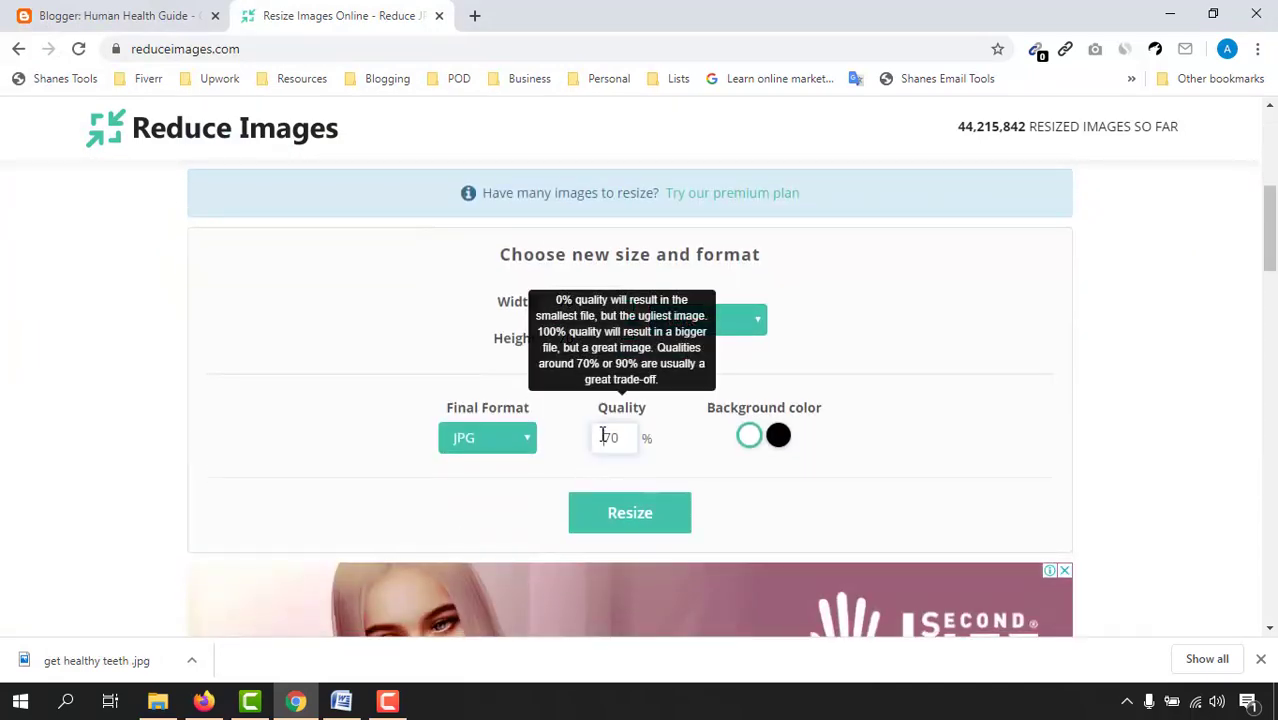
{"action": "left_click", "coordinate": [621, 515]}
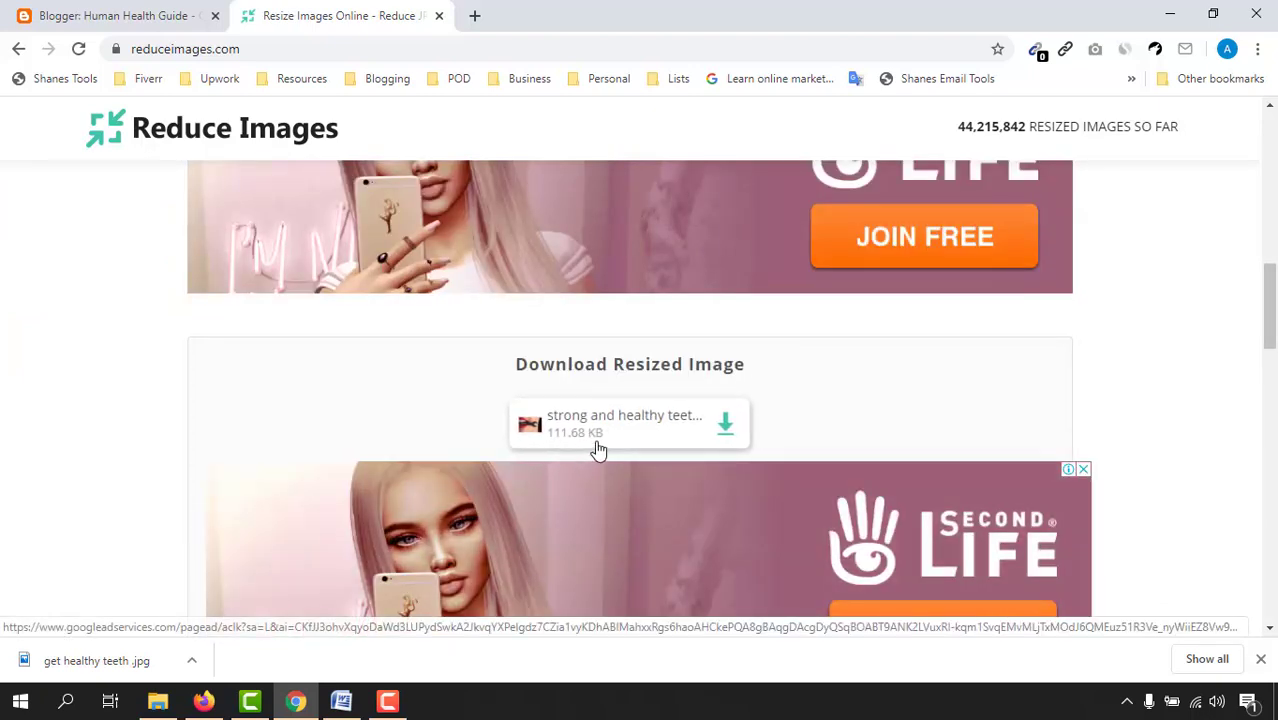
{"action": "left_click", "coordinate": [725, 424]}
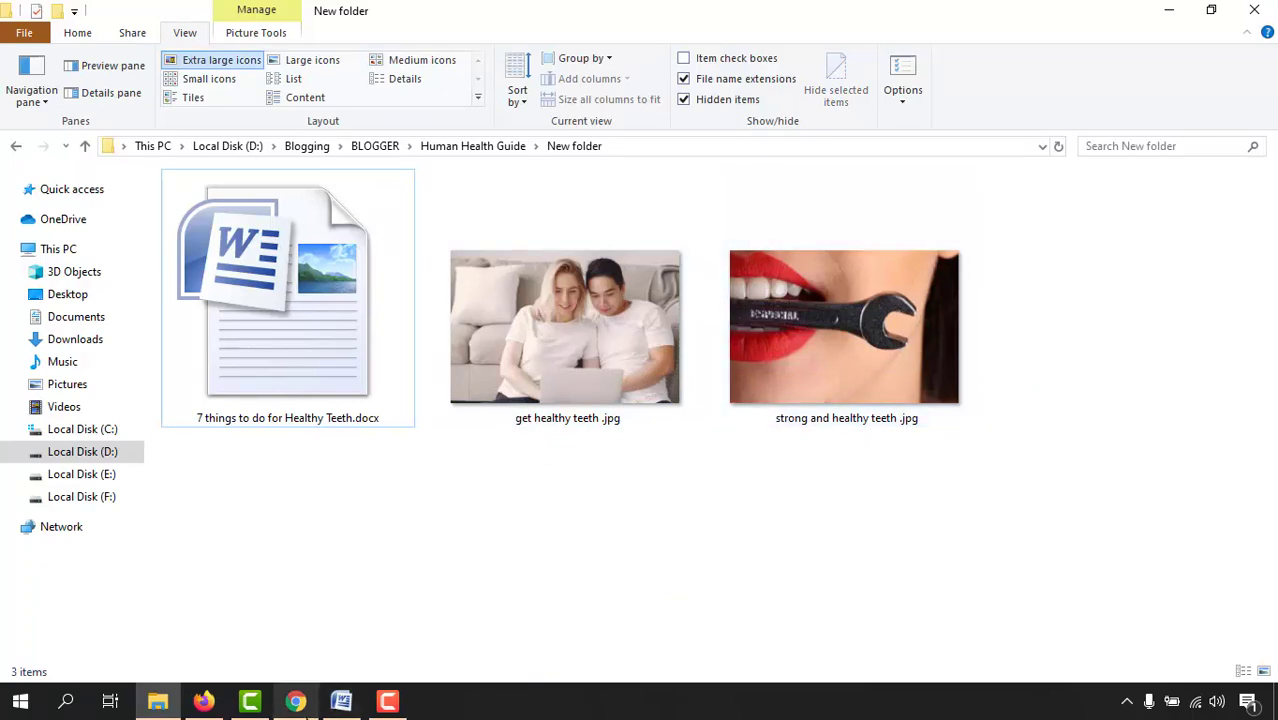
Step: Confirm 'get healthy teeth .jpg' is saved at 1344 x 896, 82.5 KB, then return to Blogger
{"action": "left_click", "coordinate": [295, 701]}
{"action": "left_click", "coordinate": [152, 14]}
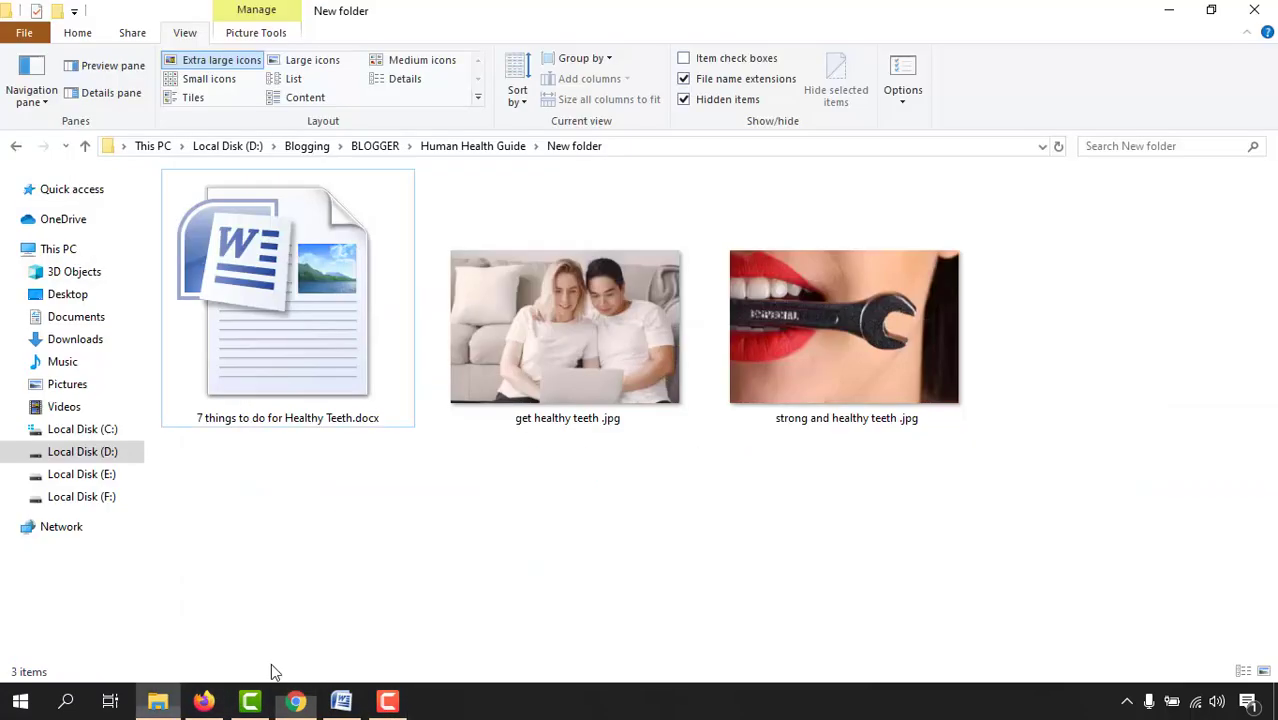
{"action": "left_click", "coordinate": [157, 701]}
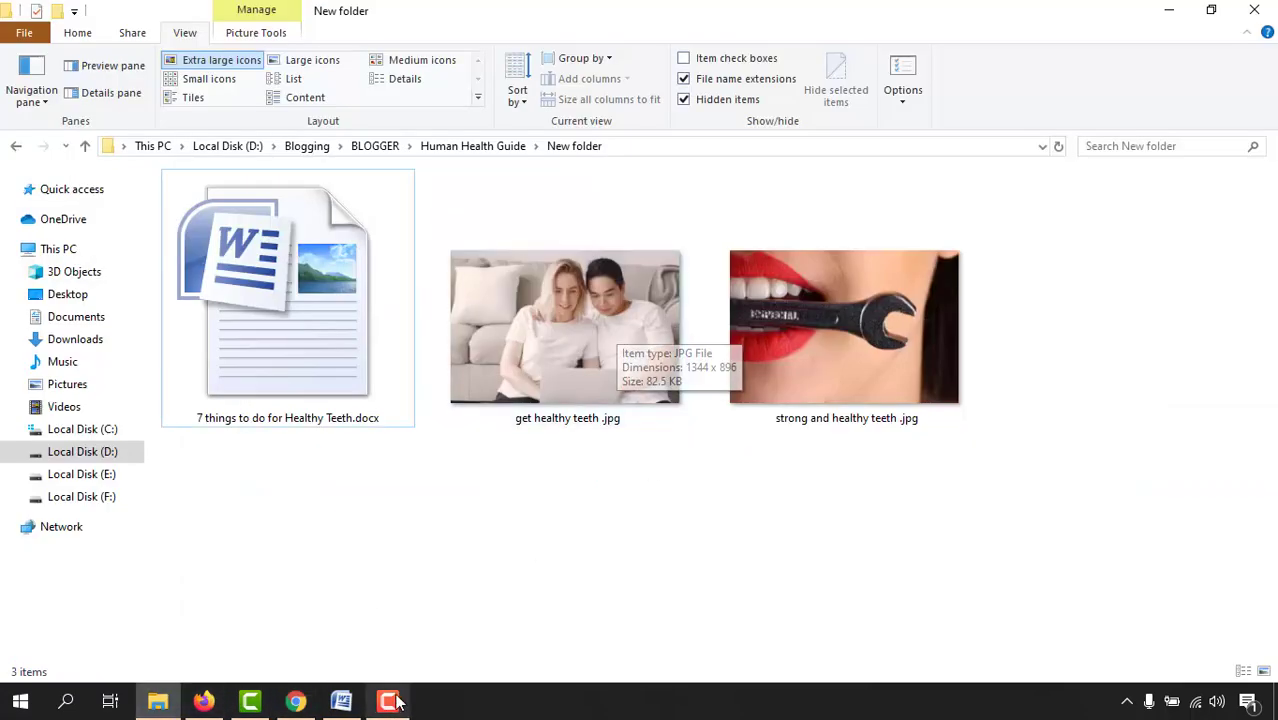
{"action": "left_click", "coordinate": [295, 701]}
{"action": "left_click", "coordinate": [157, 701]}
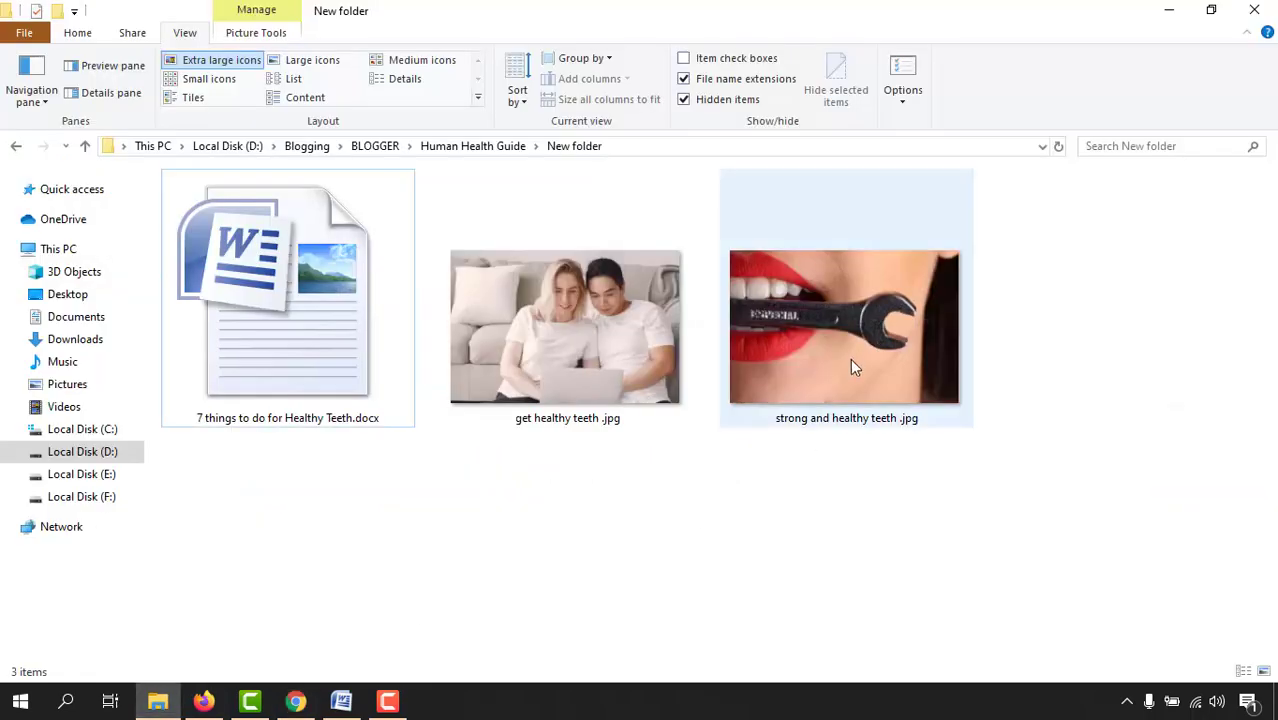
{"action": "left_click", "coordinate": [295, 701]}
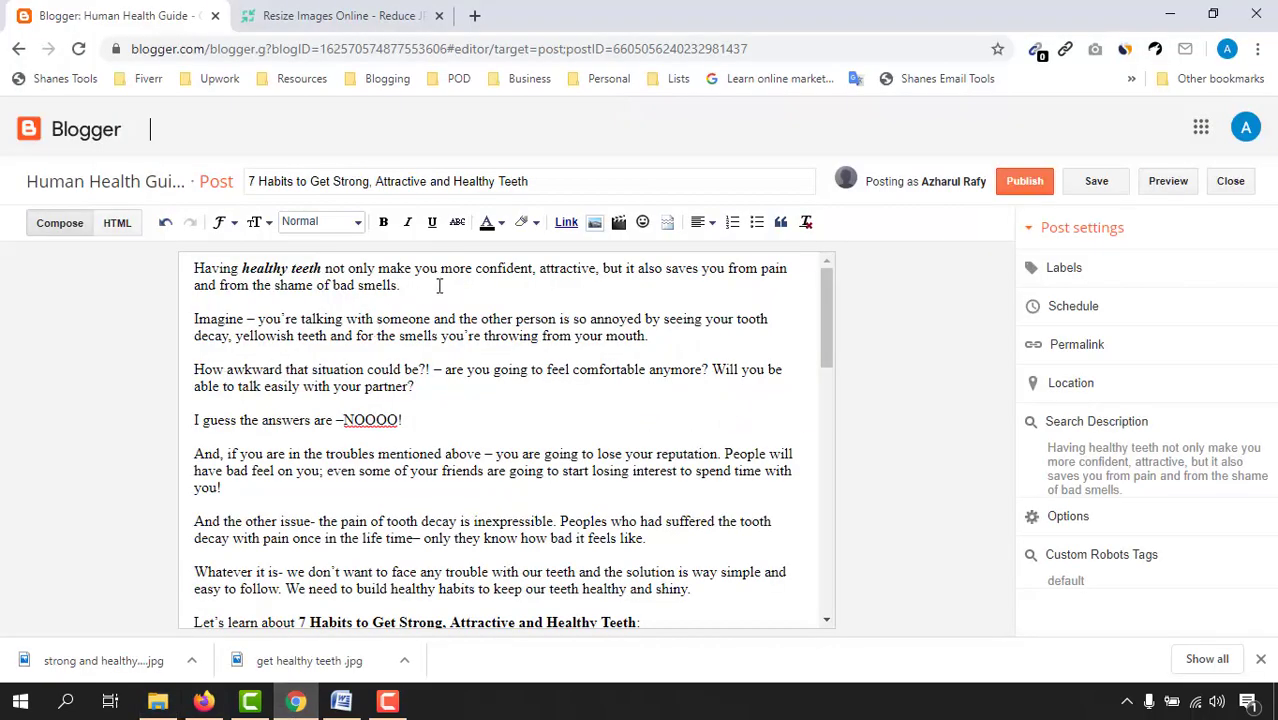
Step: Insert 'strong and healthy teeth .jpg' on a new line after the 'healthy and shiny.' paragraph
{"action": "scroll", "coordinate": [438, 286], "scroll_direction": "down", "scroll_amount": 1}
{"action": "left_click", "coordinate": [719, 497]}
{"action": "key", "text": "Return"}
{"action": "key", "text": "Return"}
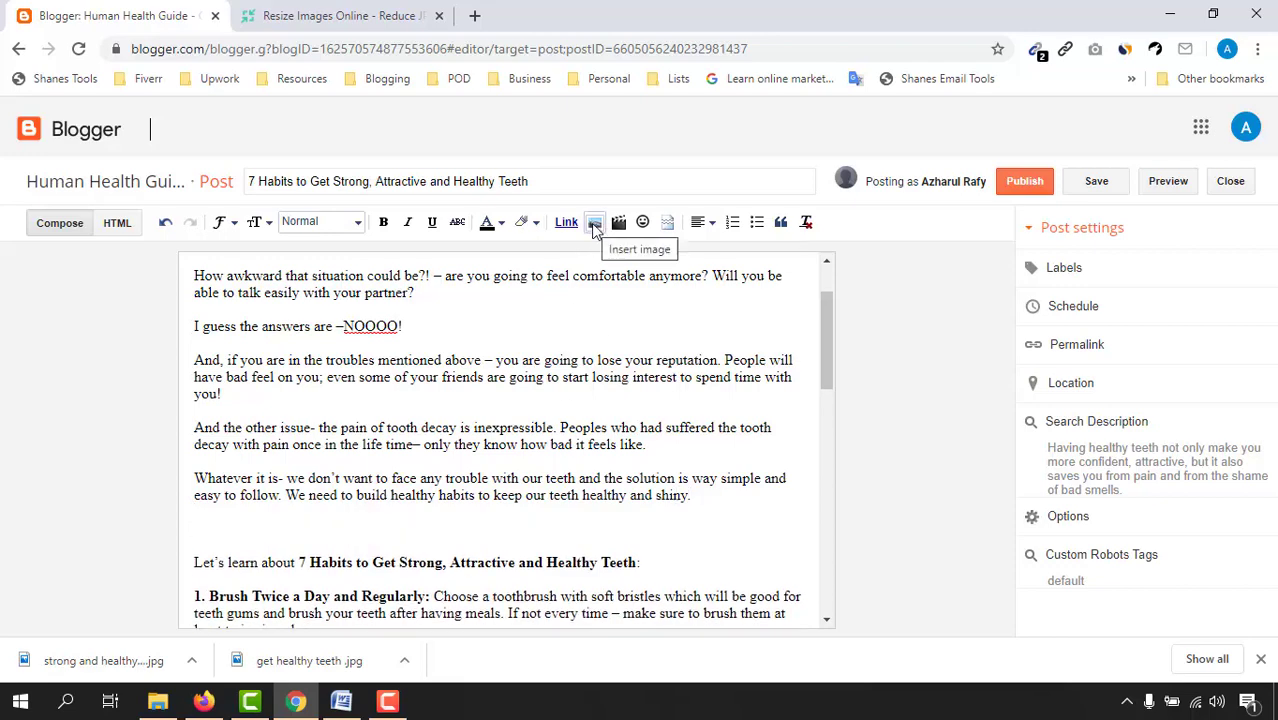
{"action": "left_click", "coordinate": [594, 223]}
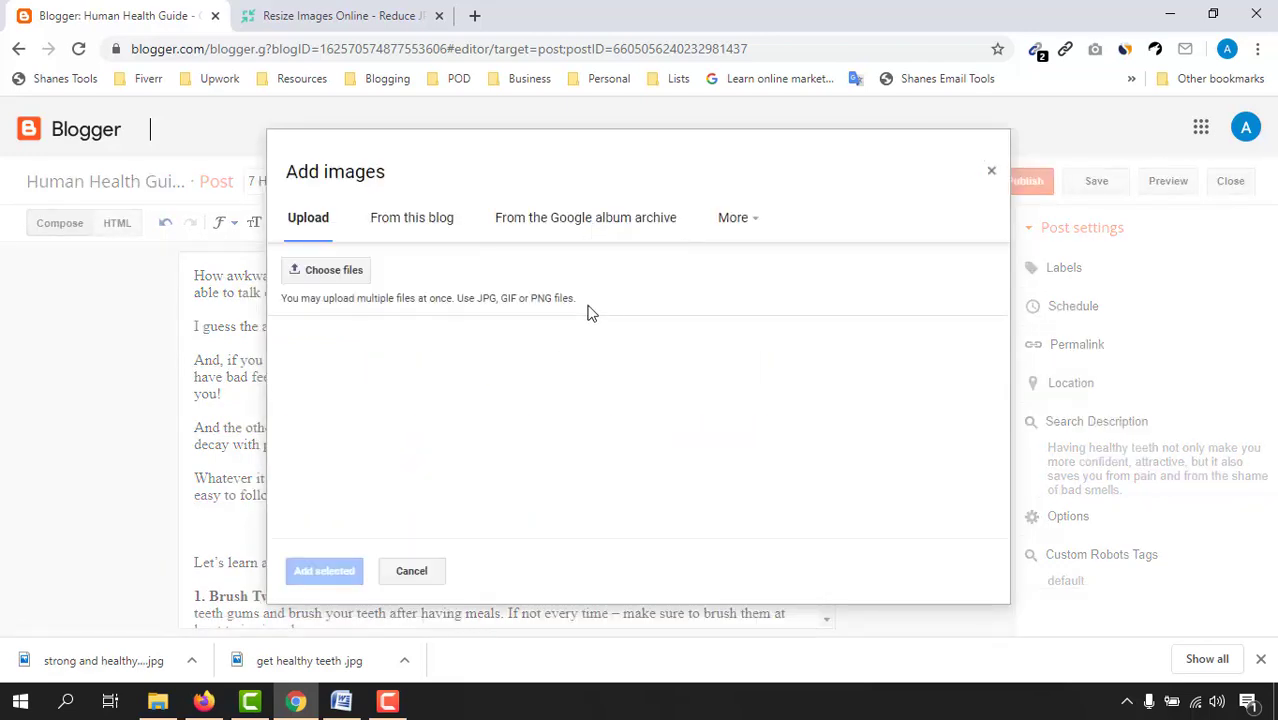
{"action": "left_click", "coordinate": [344, 273]}
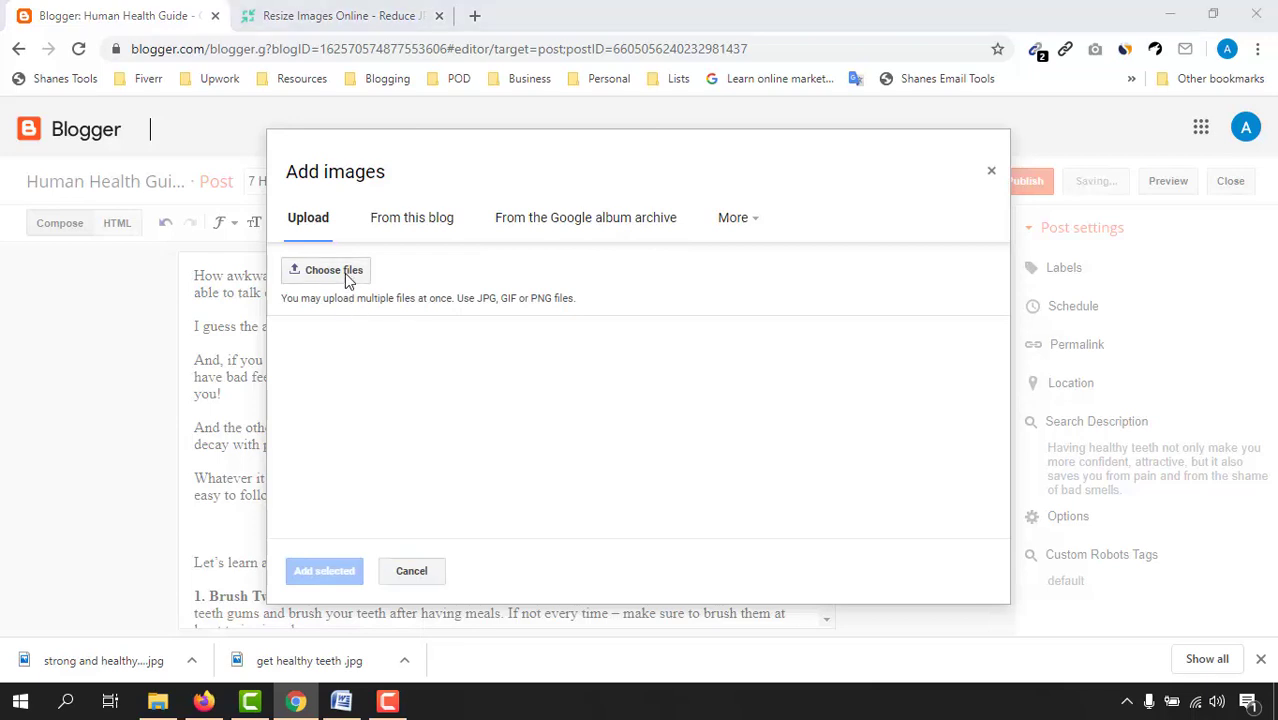
{"action": "left_click", "coordinate": [452, 200]}
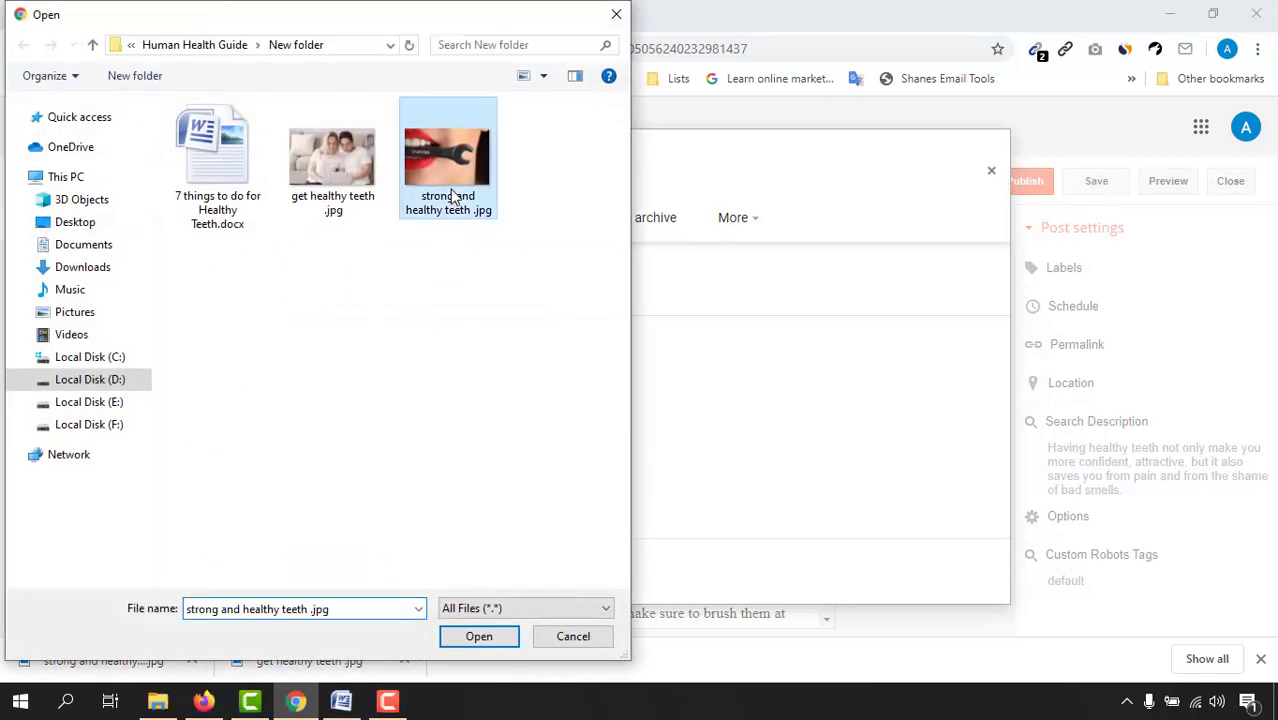
{"action": "left_click", "coordinate": [479, 637]}
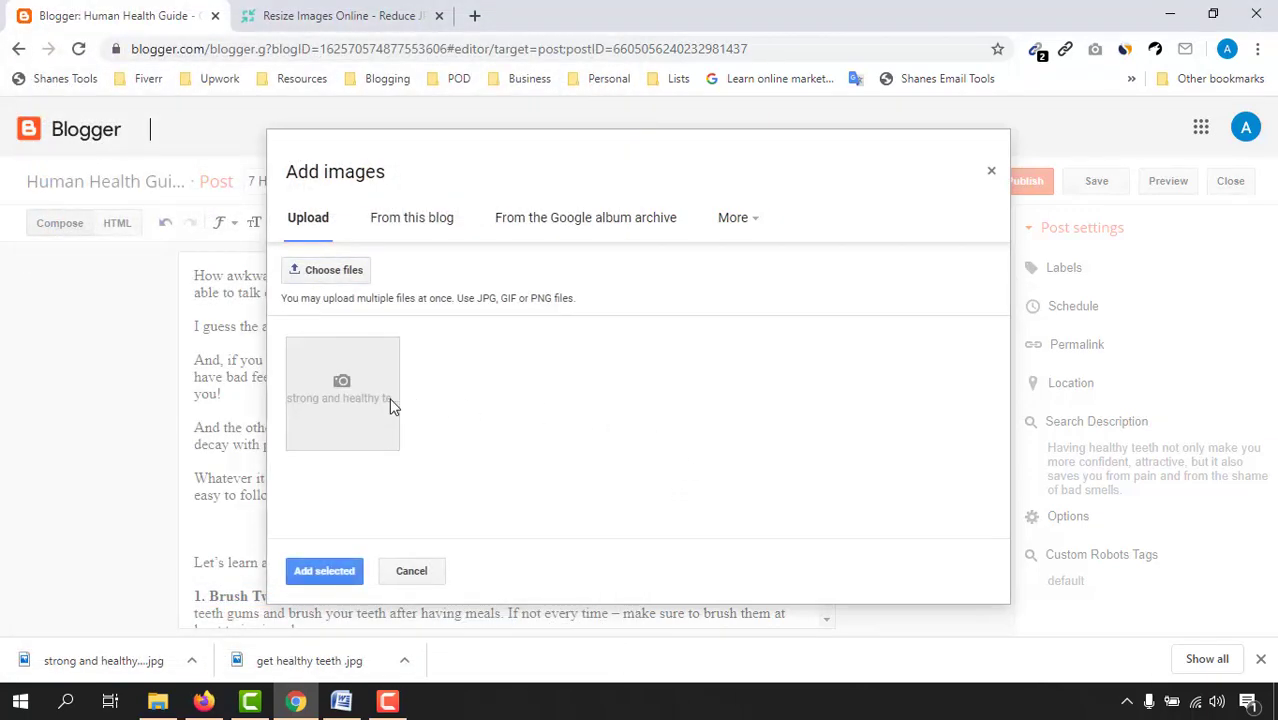
{"action": "left_click", "coordinate": [312, 576]}
{"action": "scroll", "coordinate": [314, 563], "scroll_direction": "down", "scroll_amount": 3}
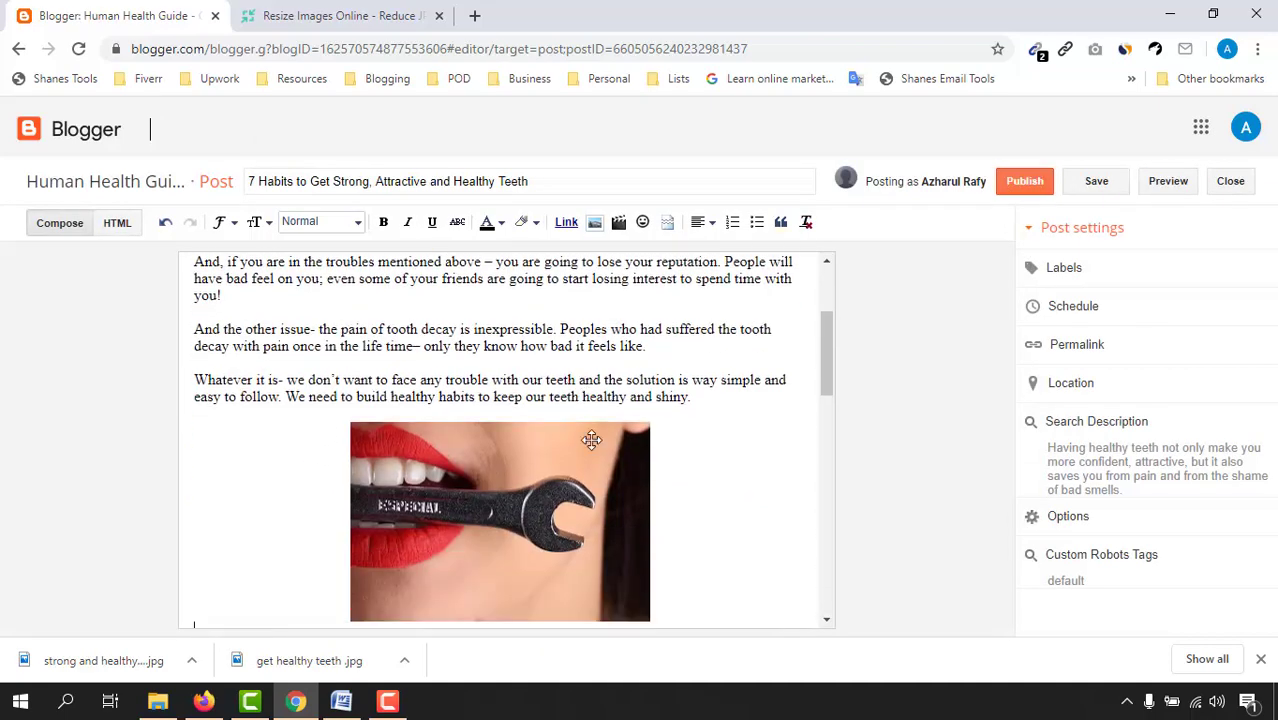
{"action": "left_click", "coordinate": [529, 372]}
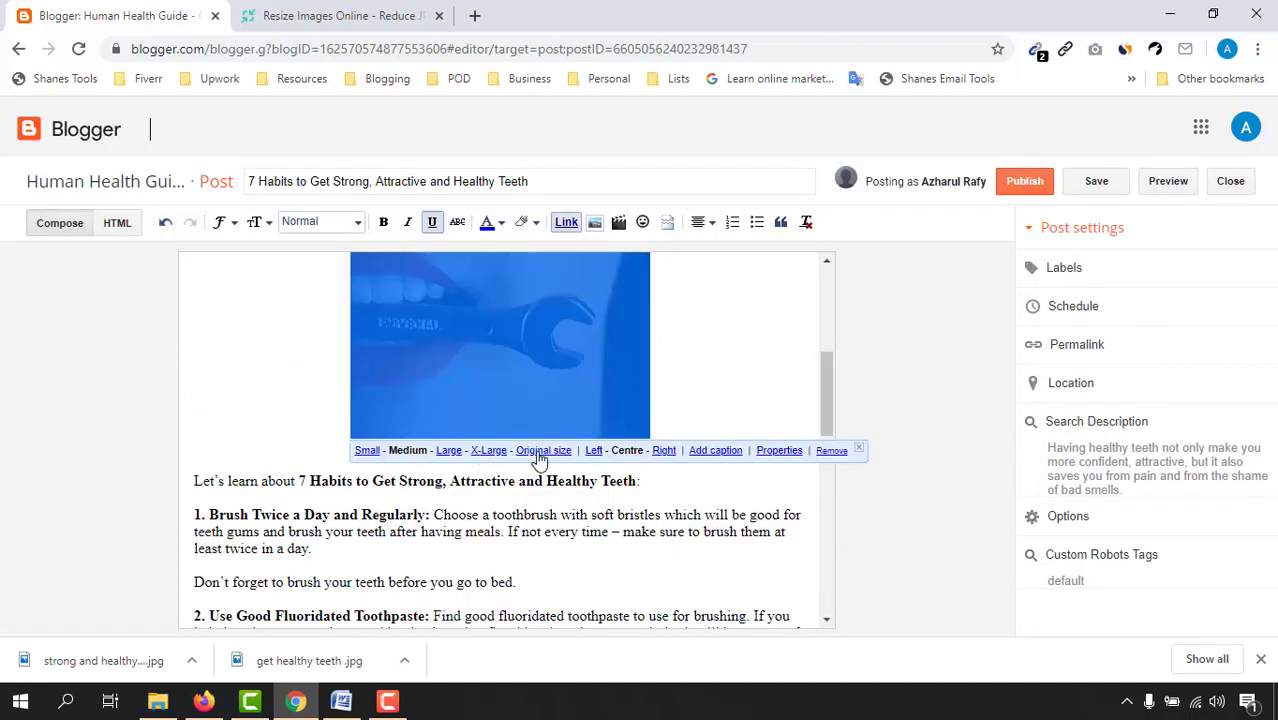
Step: Show the photo at original size, titled '7 habits to get strong, attractive and healthy teeth', alt 'get healthy teeth'
{"action": "left_click", "coordinate": [541, 451]}
{"action": "scroll", "coordinate": [636, 426], "scroll_direction": "down", "scroll_amount": 1}
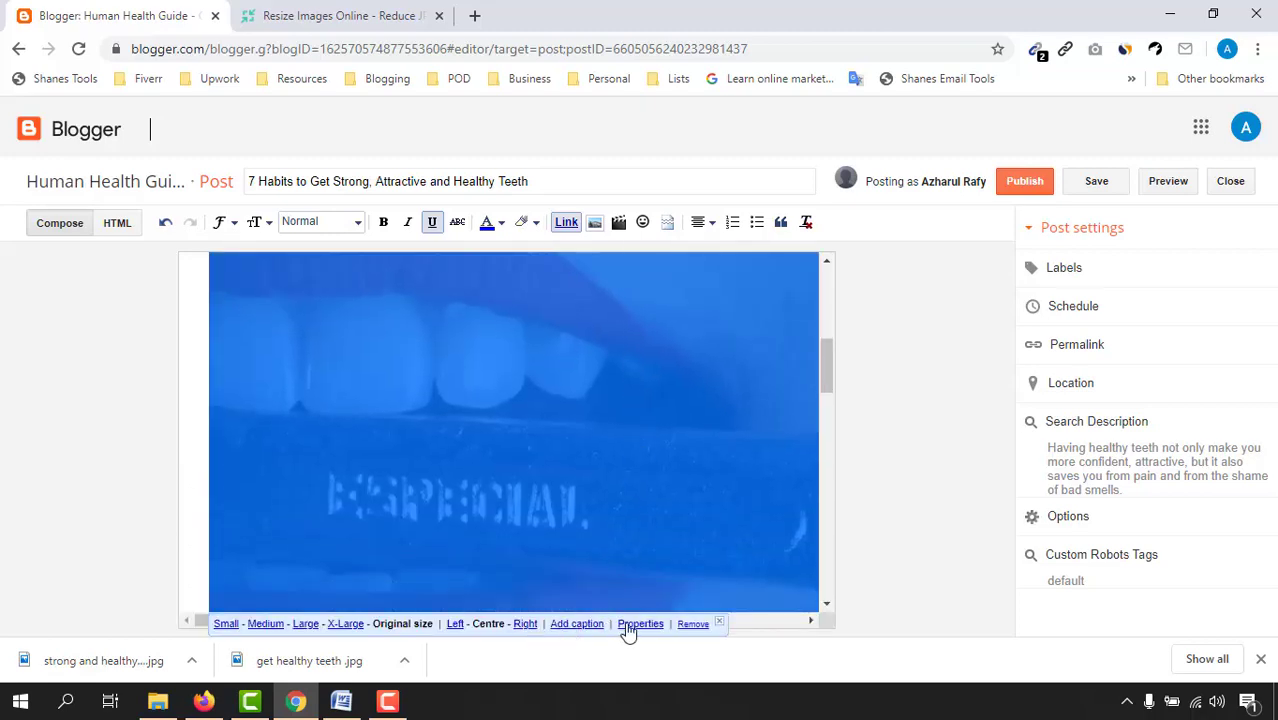
{"action": "left_click", "coordinate": [641, 624]}
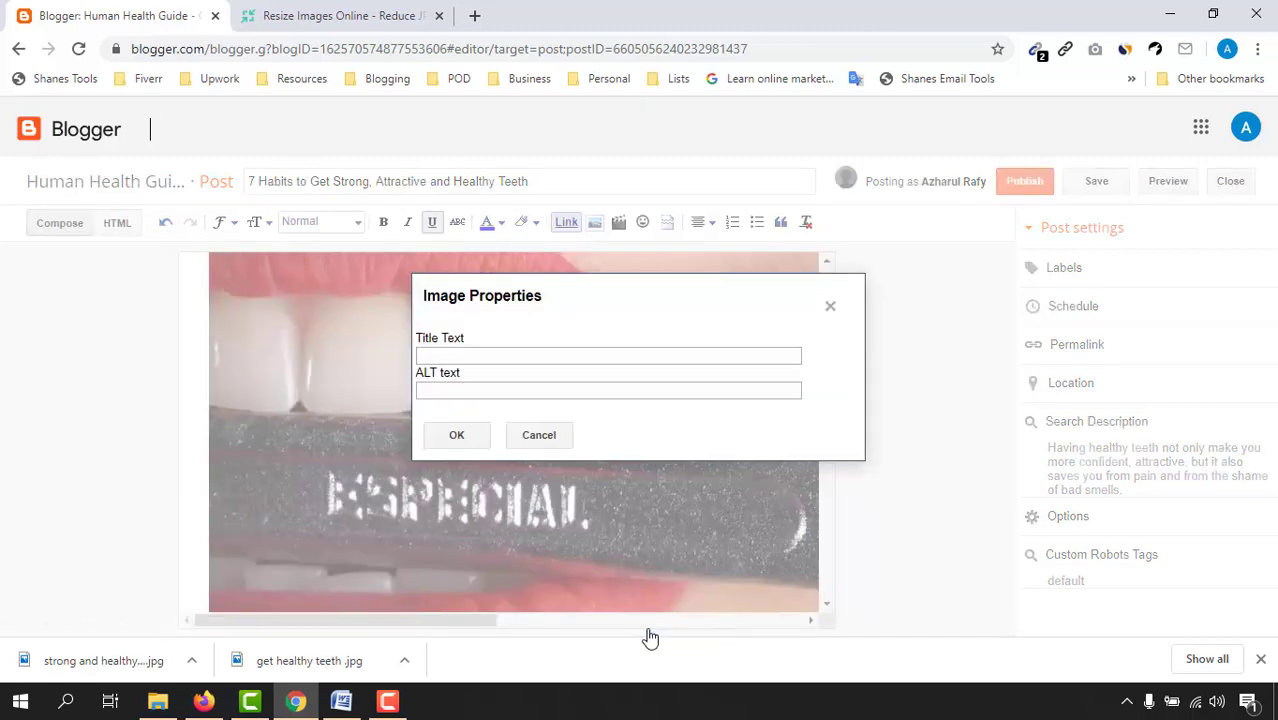
{"action": "left_click", "coordinate": [465, 354]}
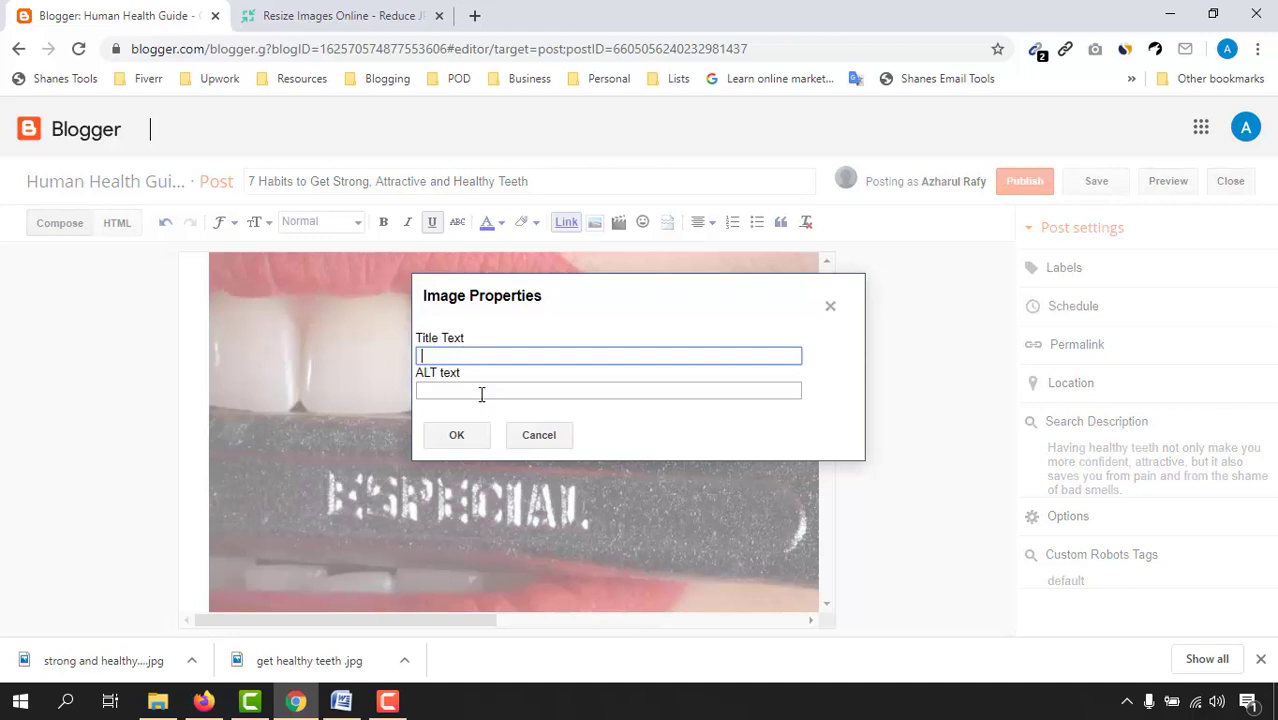
{"action": "left_click", "coordinate": [481, 391]}
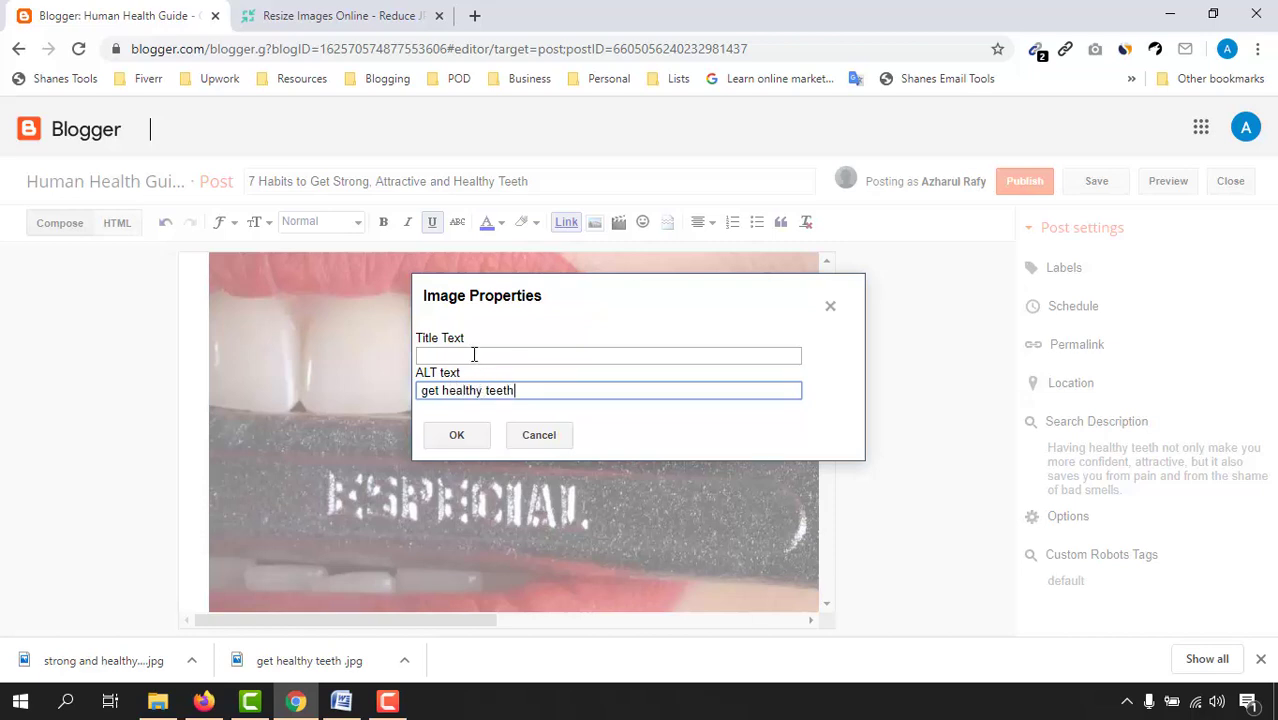
{"action": "left_click", "coordinate": [474, 355]}
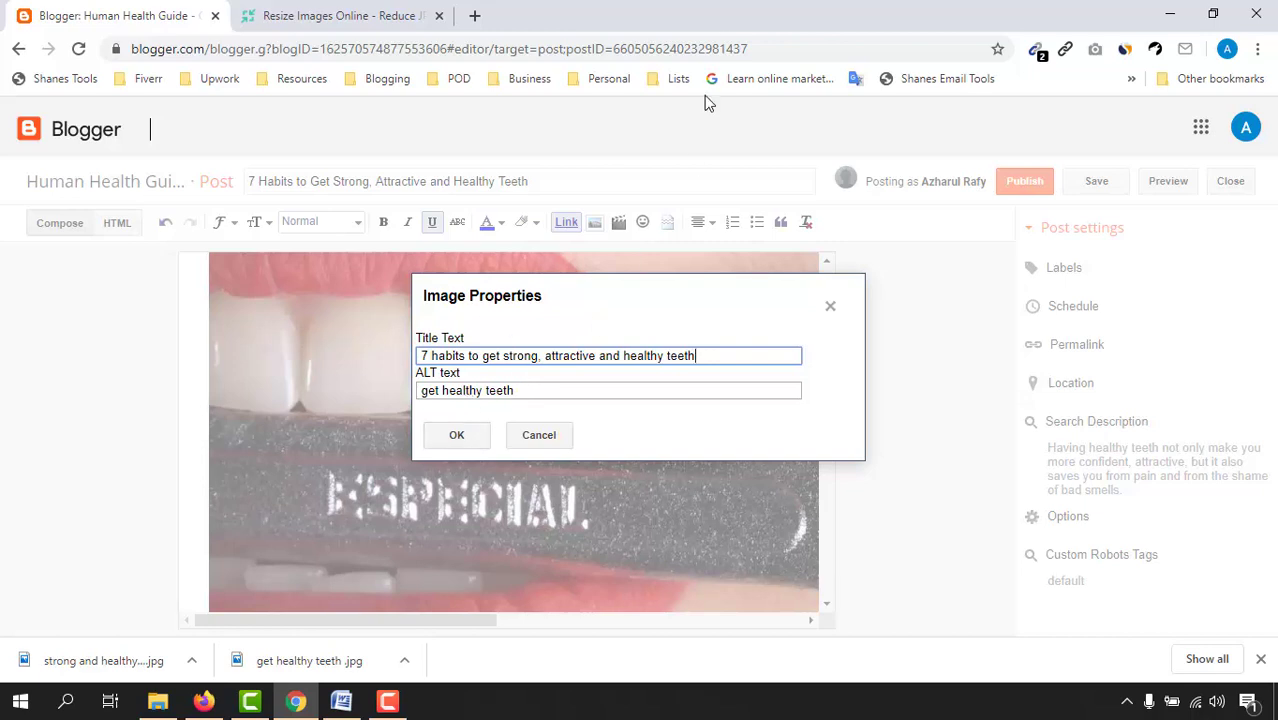
{"action": "left_click", "coordinate": [456, 435]}
Step: Add an empty line below the signature and blank lines after the 'reminder and helpful.' paragraph
{"action": "scroll", "coordinate": [500, 470], "scroll_direction": "up", "scroll_amount": 3}
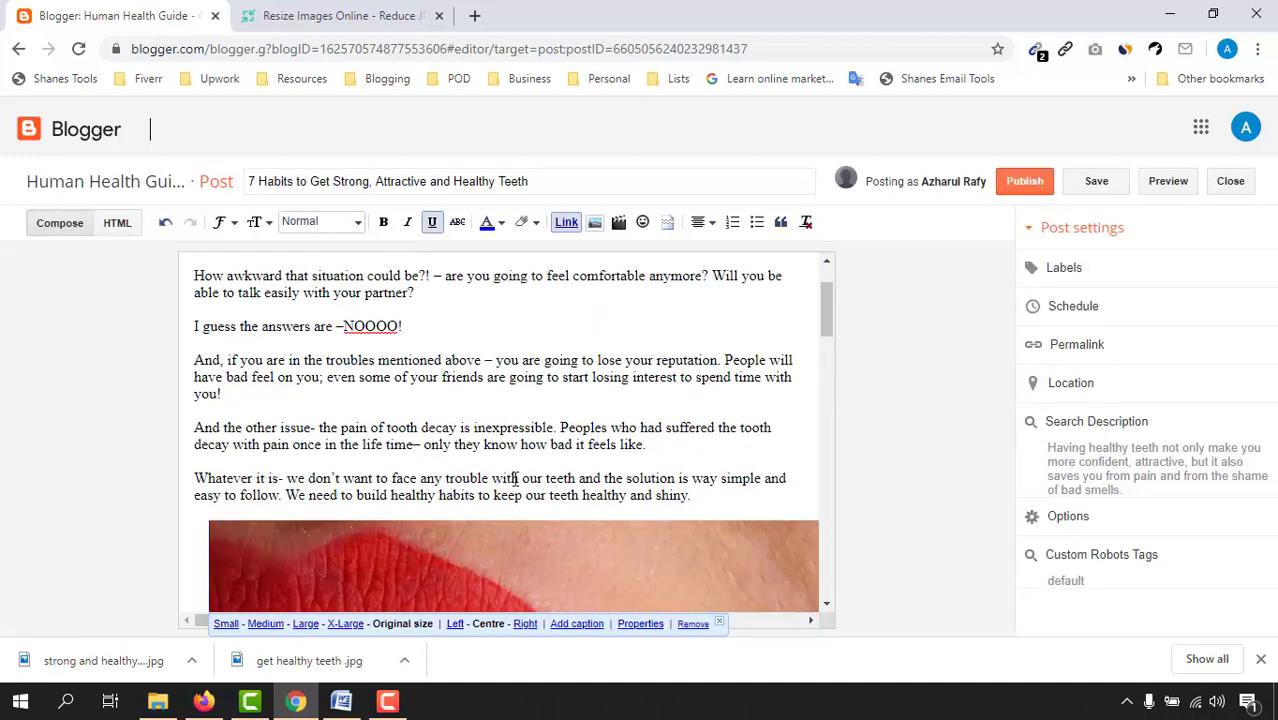
{"action": "scroll", "coordinate": [650, 456], "scroll_direction": "up", "scroll_amount": 2}
{"action": "scroll", "coordinate": [690, 488], "scroll_direction": "down", "scroll_amount": 5}
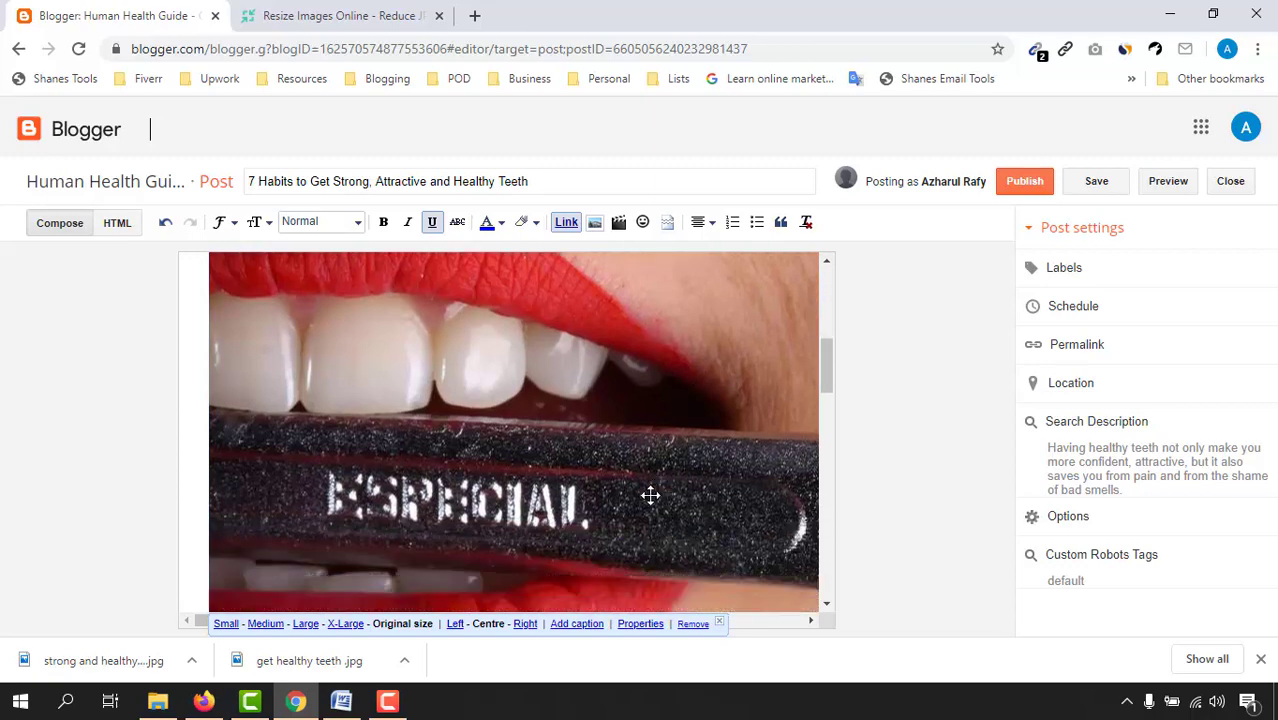
{"action": "scroll", "coordinate": [650, 494], "scroll_direction": "down", "scroll_amount": 3}
{"action": "scroll", "coordinate": [685, 516], "scroll_direction": "down", "scroll_amount": 2}
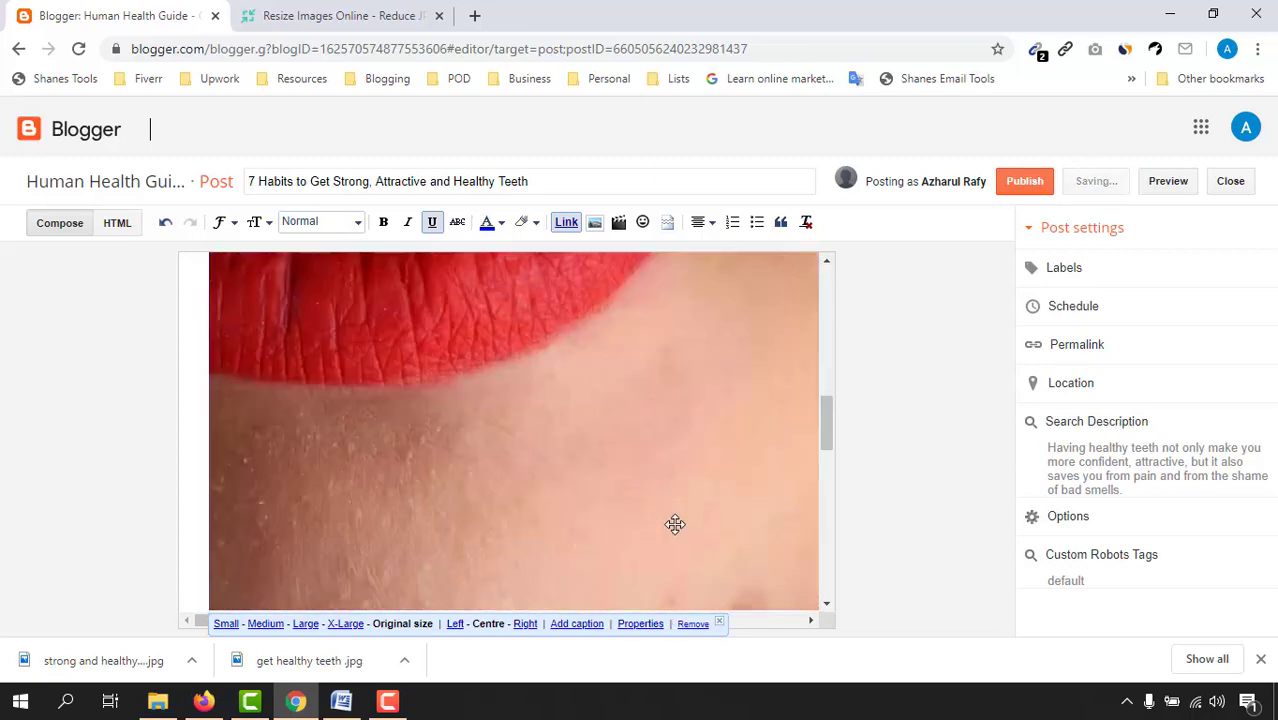
{"action": "scroll", "coordinate": [693, 476], "scroll_direction": "down", "scroll_amount": 3}
{"action": "scroll", "coordinate": [690, 485], "scroll_direction": "up", "scroll_amount": 6}
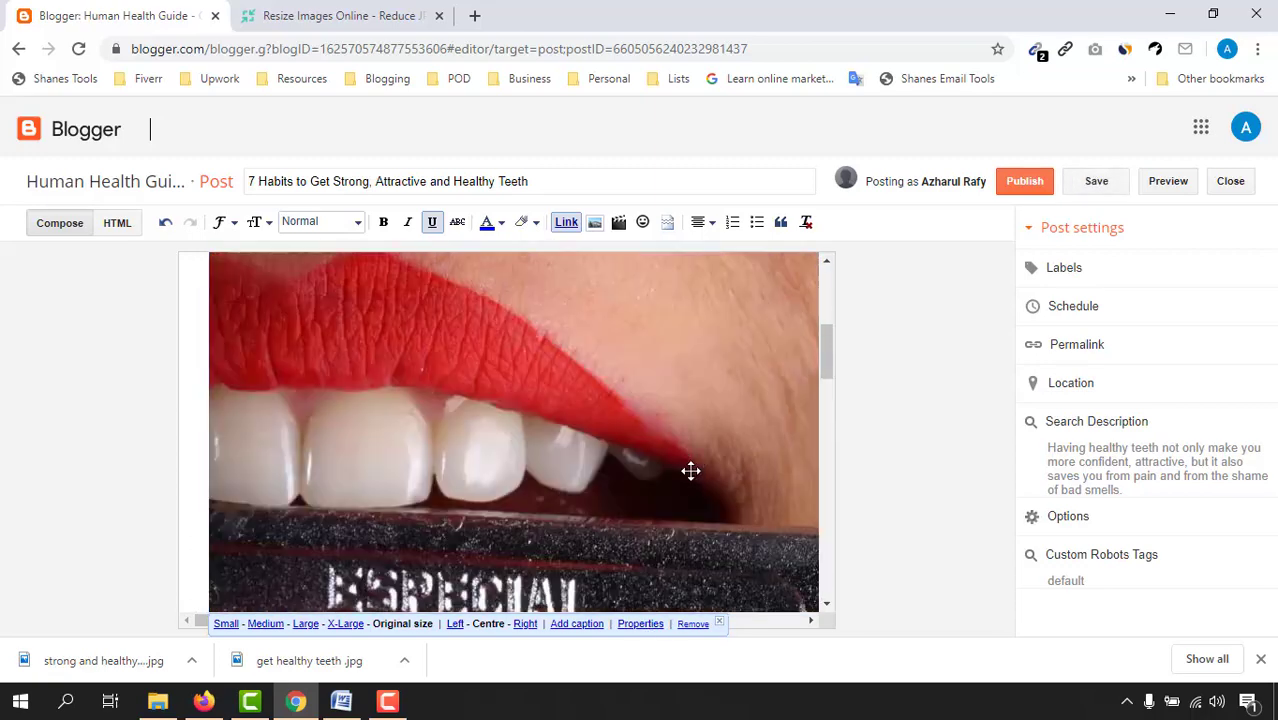
{"action": "scroll", "coordinate": [690, 465], "scroll_direction": "up", "scroll_amount": 4}
{"action": "scroll", "coordinate": [690, 462], "scroll_direction": "down", "scroll_amount": 4}
{"action": "scroll", "coordinate": [600, 461], "scroll_direction": "up", "scroll_amount": 3}
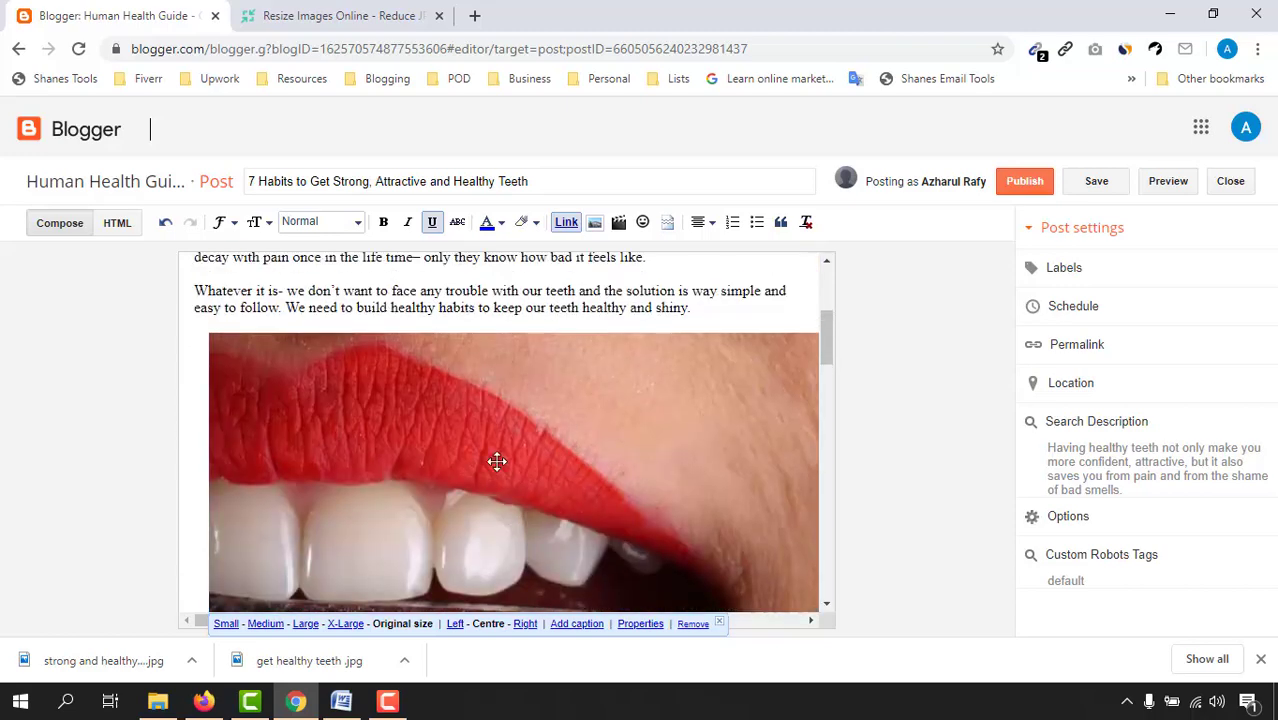
{"action": "scroll", "coordinate": [600, 430], "scroll_direction": "down", "scroll_amount": 4}
{"action": "scroll", "coordinate": [650, 430], "scroll_direction": "up", "scroll_amount": 5}
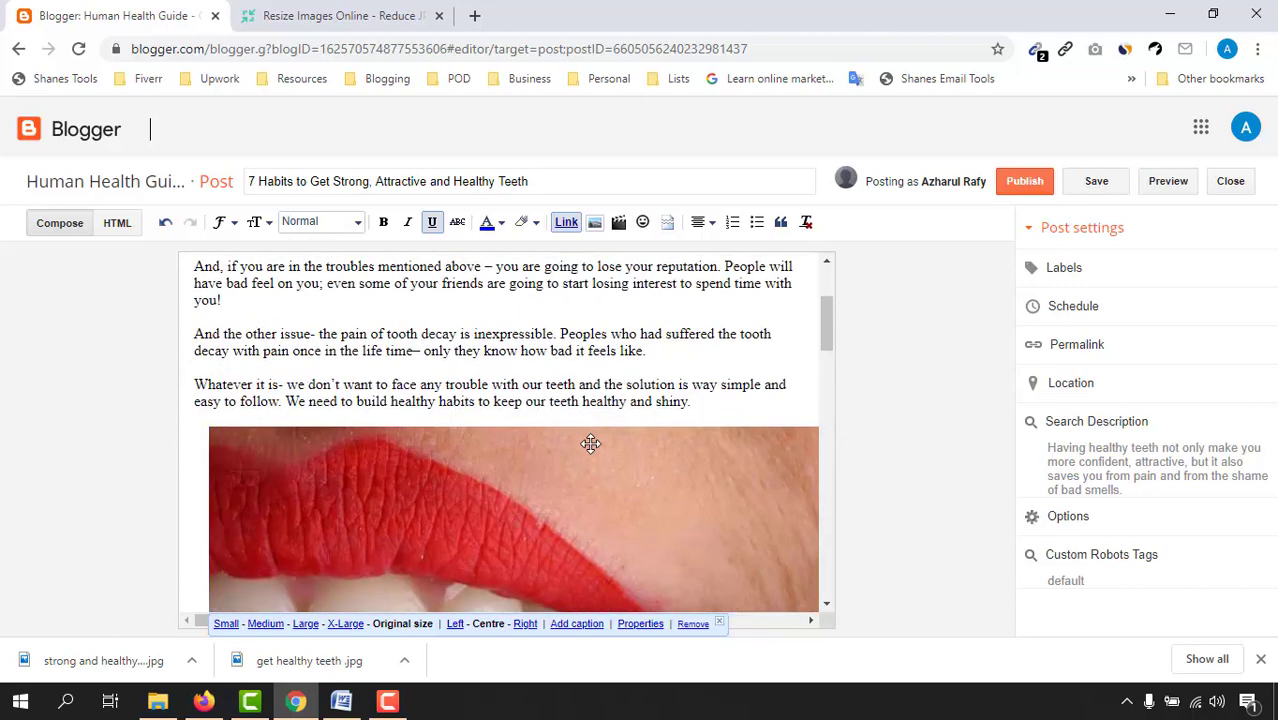
{"action": "scroll", "coordinate": [590, 444], "scroll_direction": "down", "scroll_amount": 5}
{"action": "scroll", "coordinate": [582, 489], "scroll_direction": "down", "scroll_amount": 2}
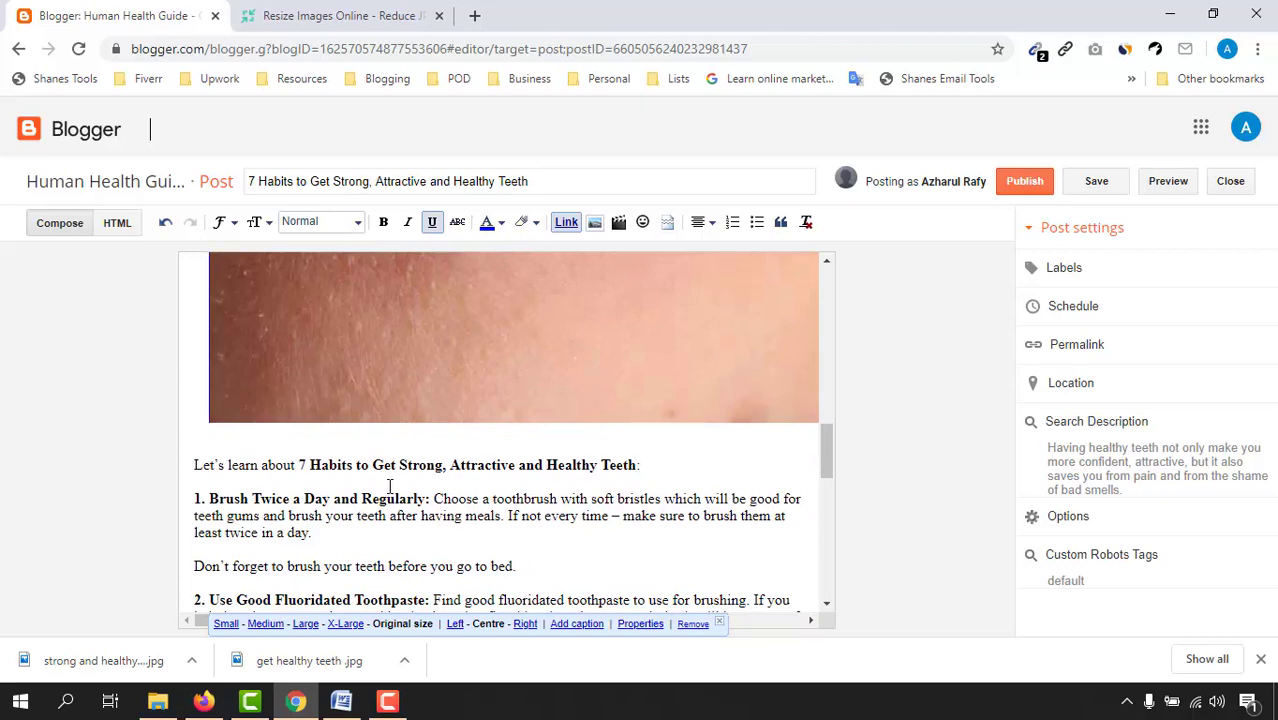
{"action": "scroll", "coordinate": [389, 486], "scroll_direction": "down", "scroll_amount": 10}
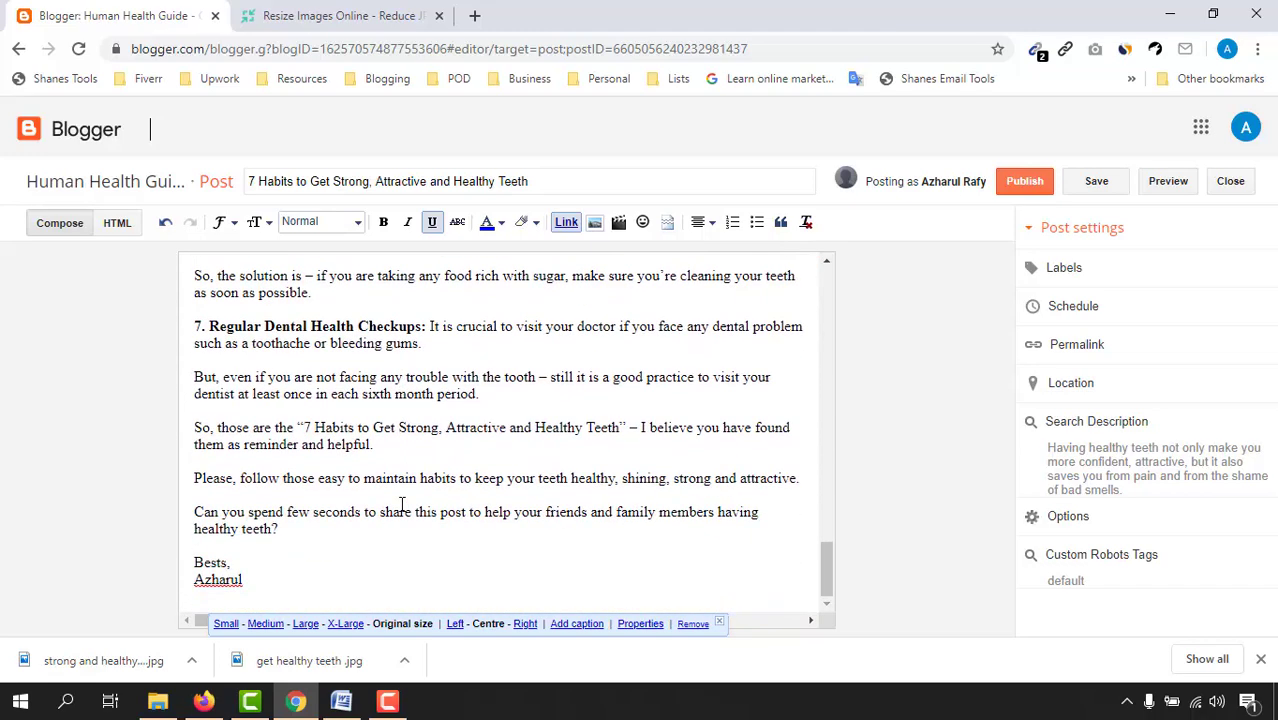
{"action": "left_click", "coordinate": [320, 580]}
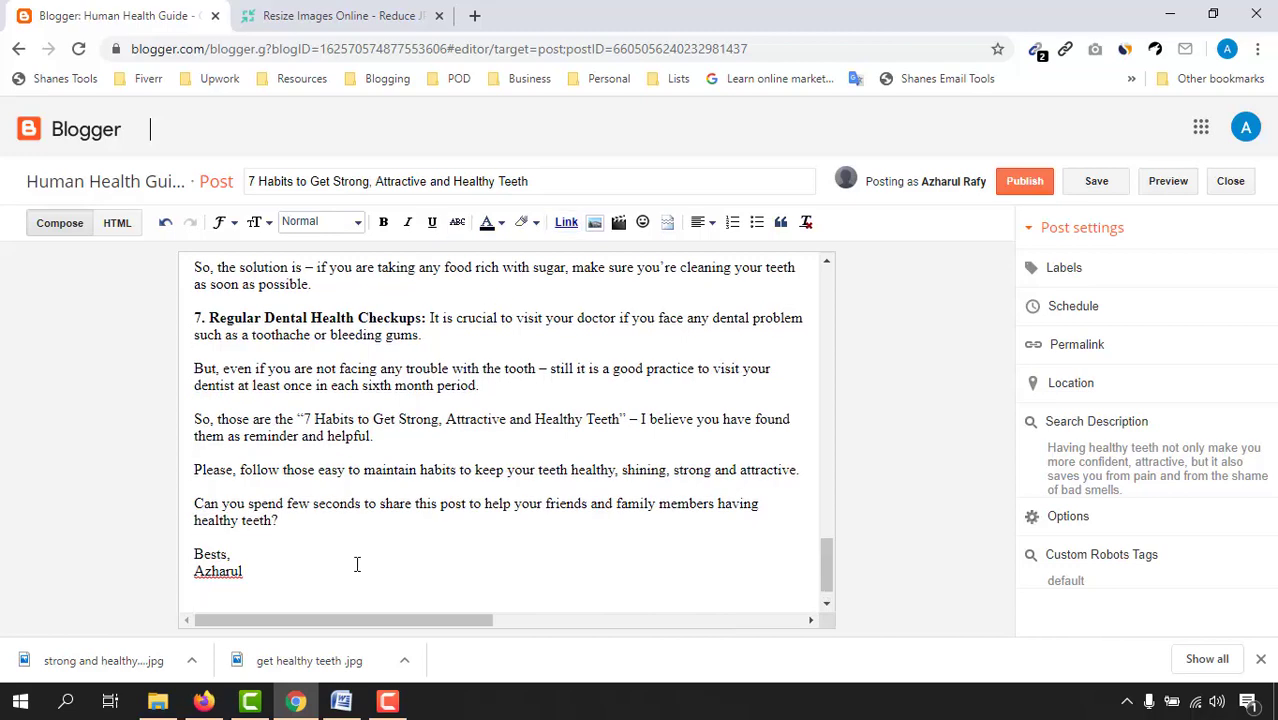
{"action": "key", "text": "Return"}
{"action": "scroll", "coordinate": [349, 568], "scroll_direction": "up", "scroll_amount": 3}
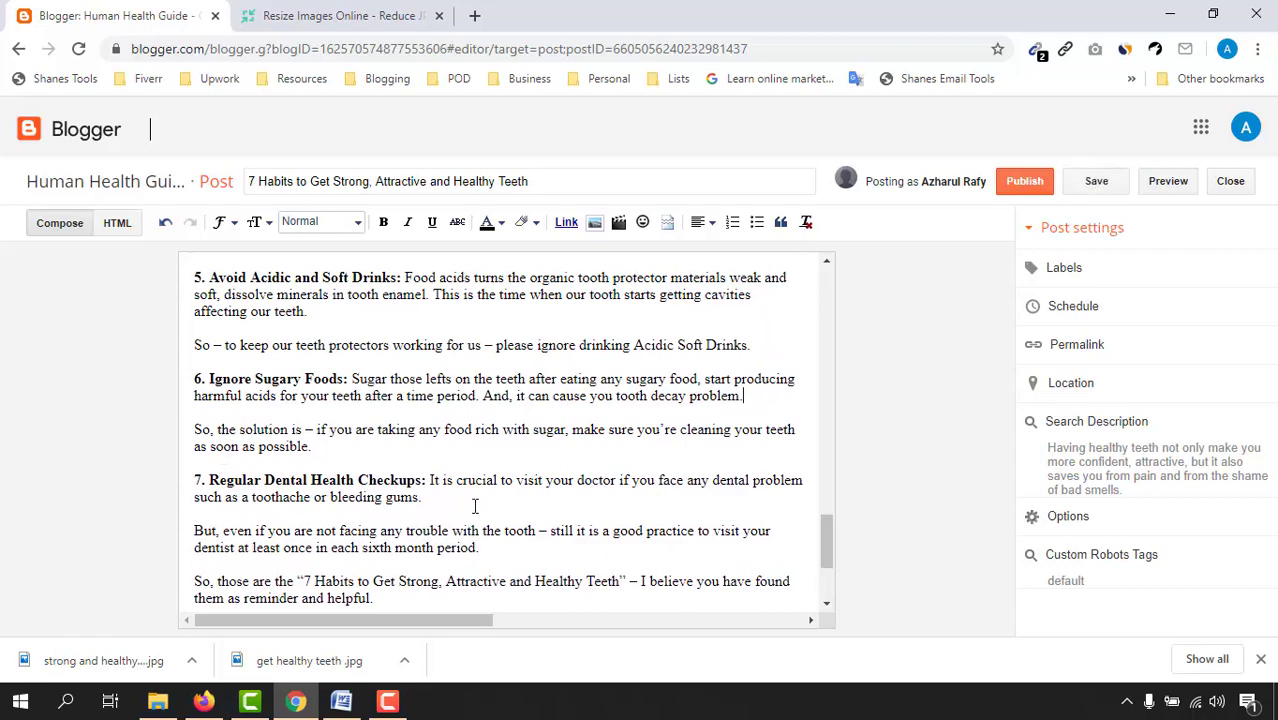
{"action": "scroll", "coordinate": [474, 506], "scroll_direction": "down", "scroll_amount": 3}
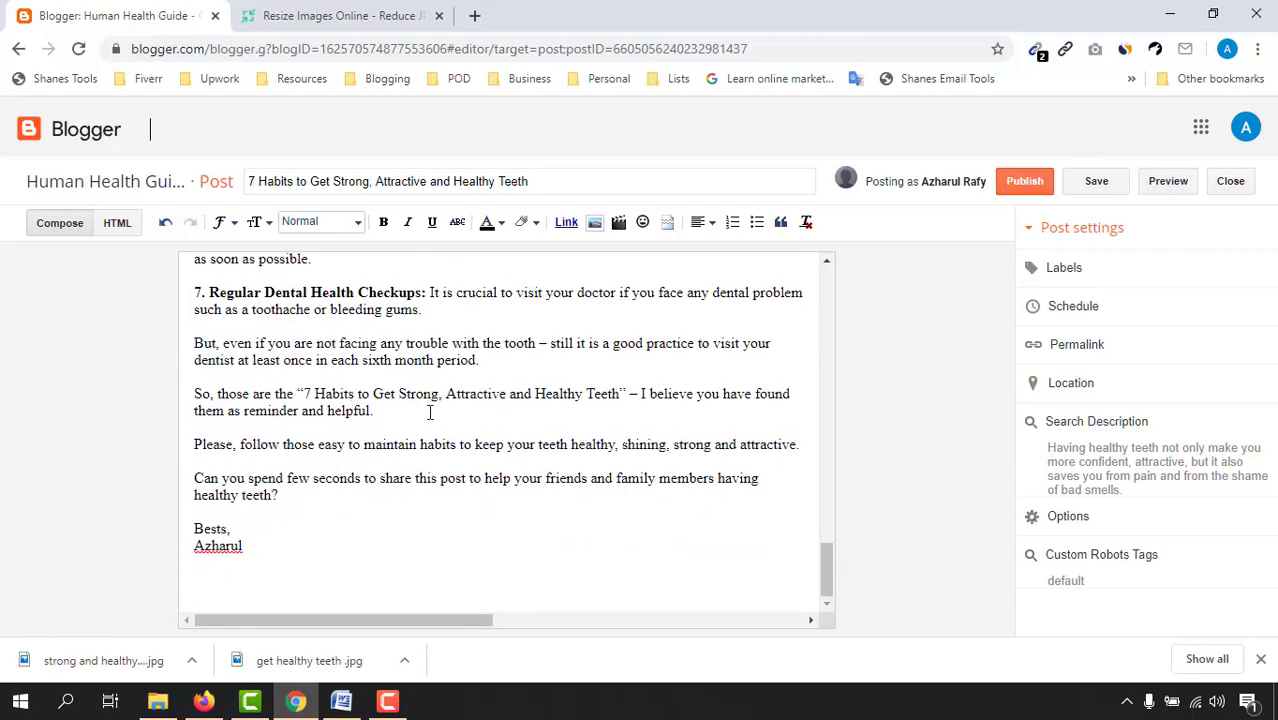
{"action": "key", "text": "Return"}
{"action": "key", "text": "Return"}
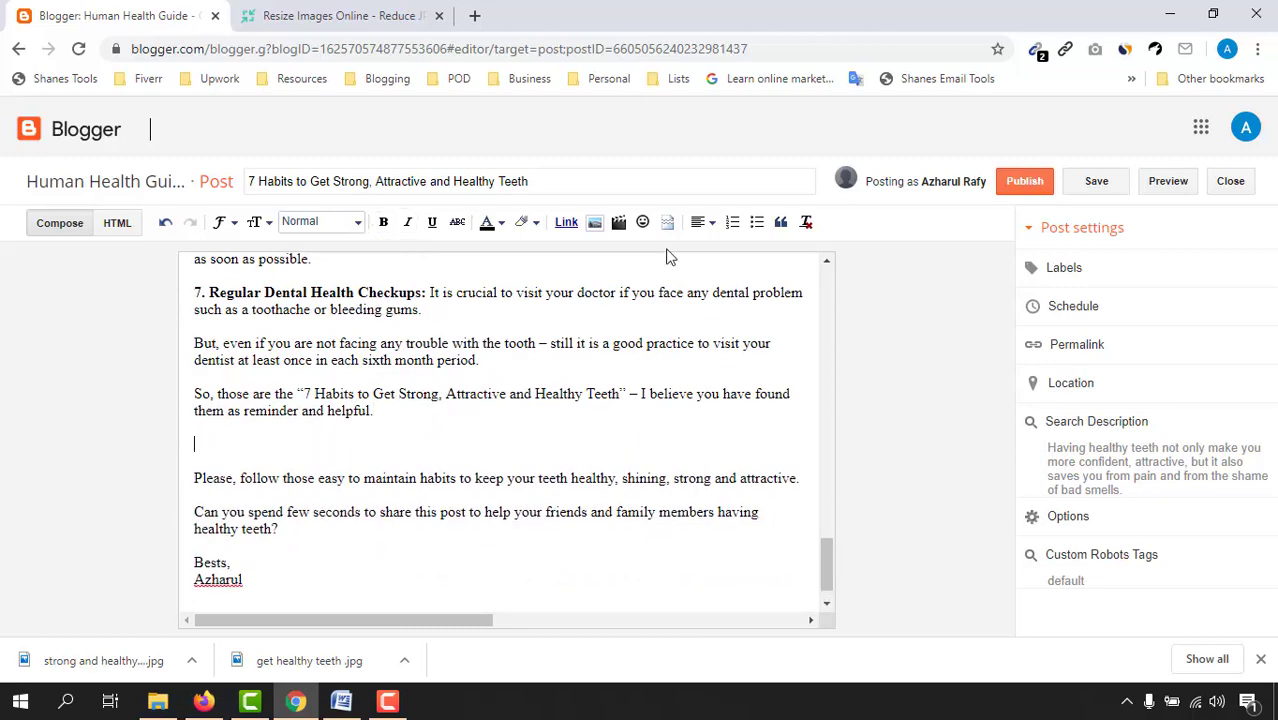
Step: Insert get healthy teeth.jpg after the 'helpful.' paragraph at original size
{"action": "left_click", "coordinate": [594, 222]}
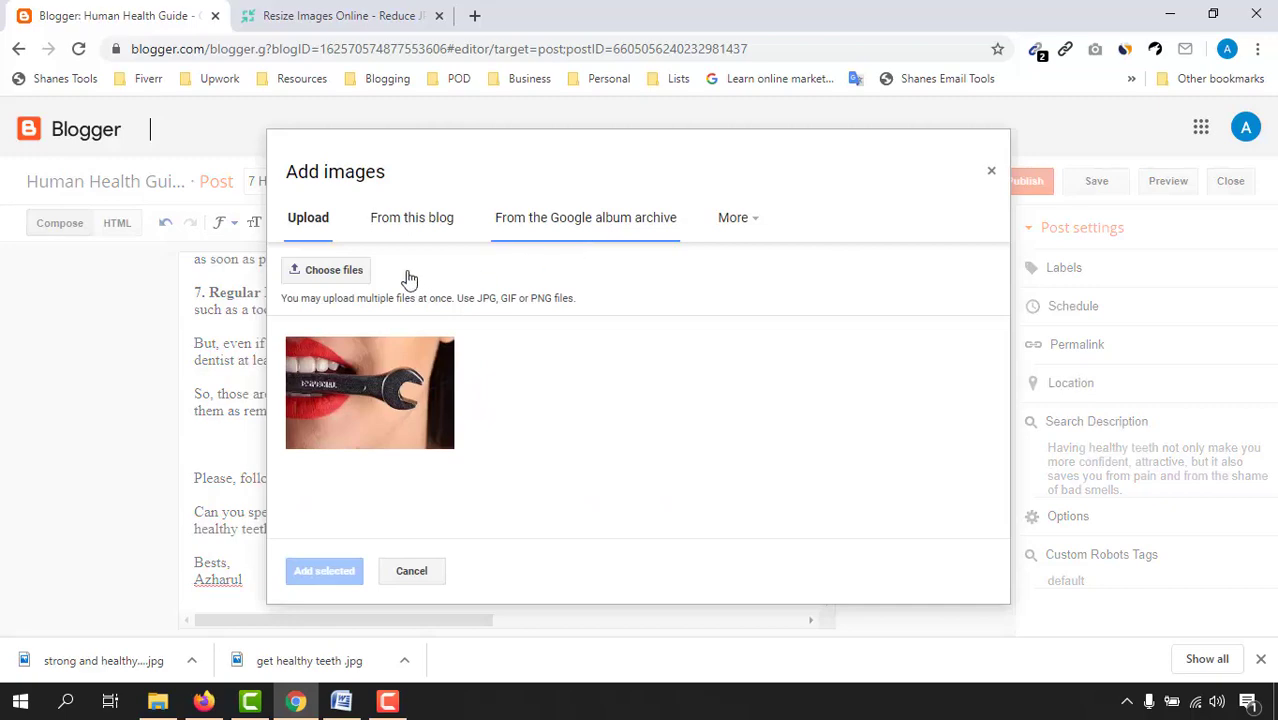
{"action": "left_click", "coordinate": [345, 272]}
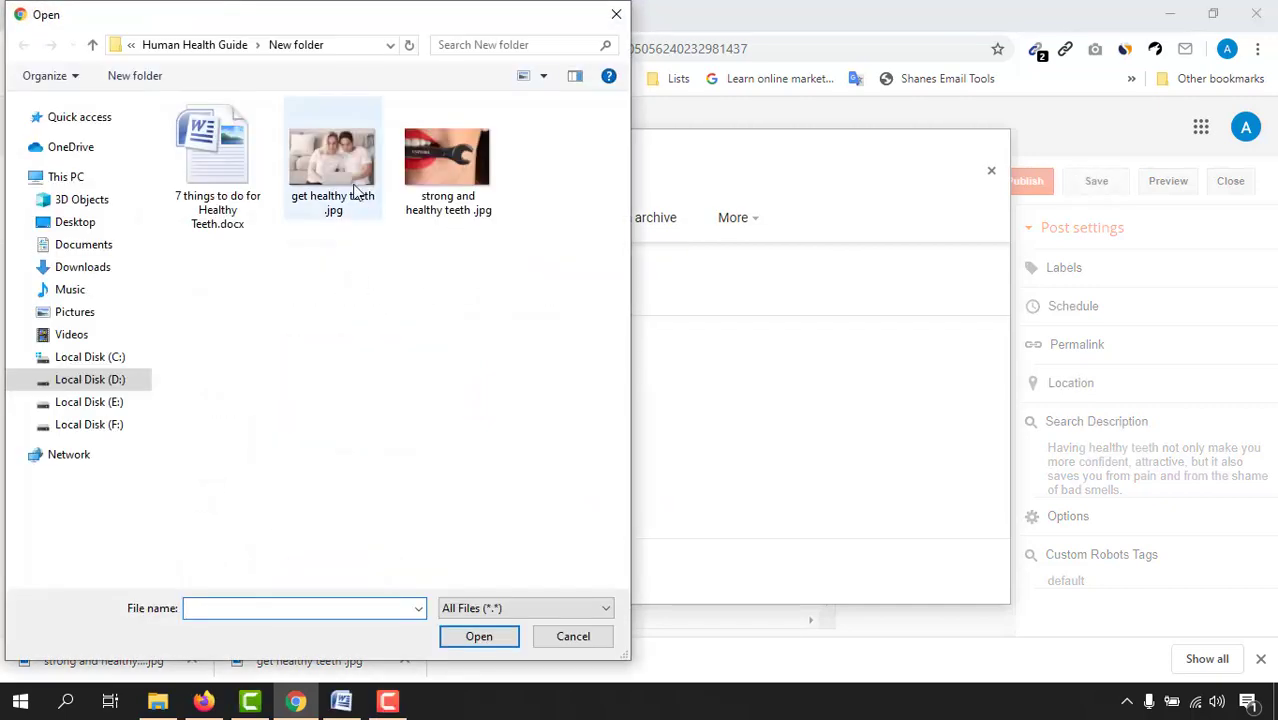
{"action": "double_click", "coordinate": [357, 192]}
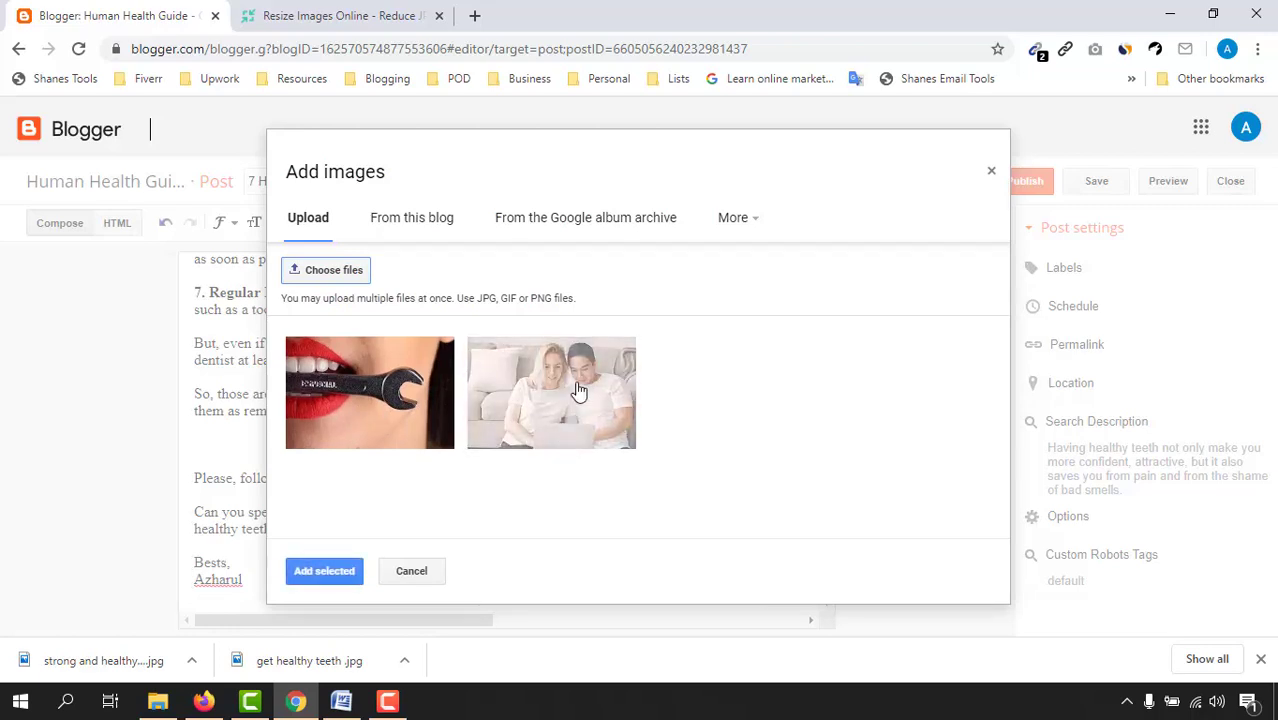
{"action": "left_click", "coordinate": [325, 571]}
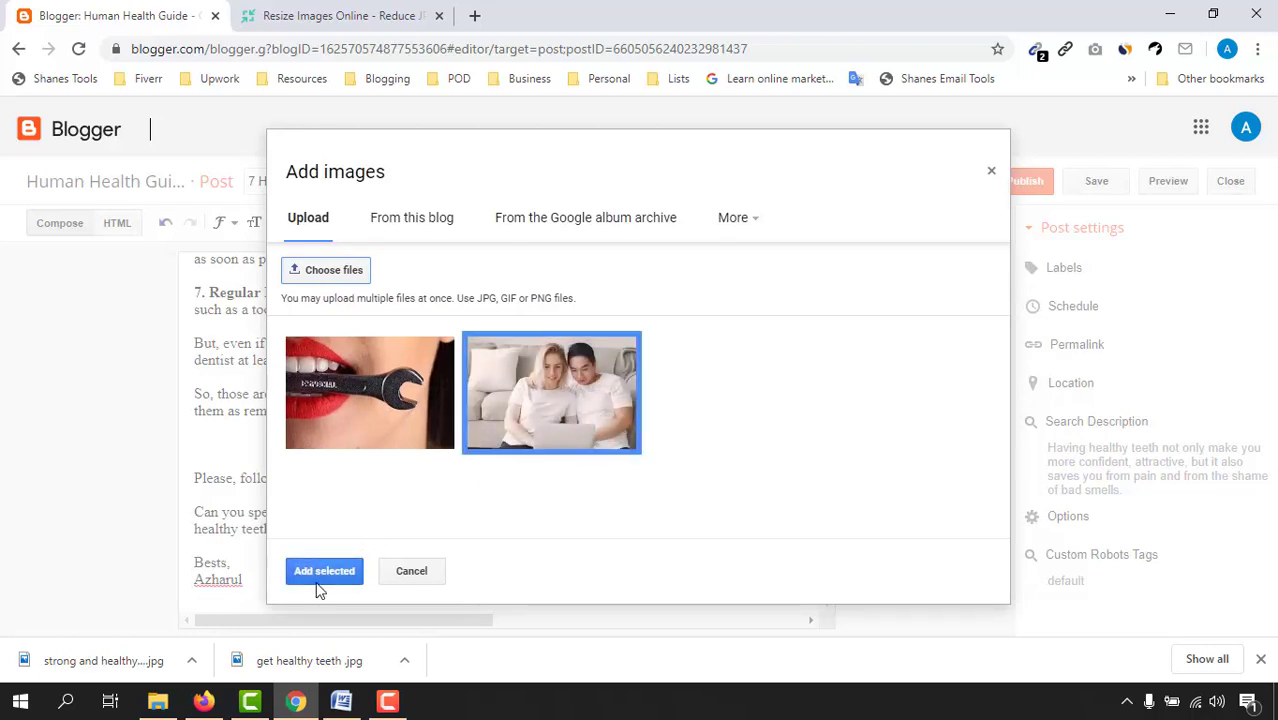
{"action": "left_click", "coordinate": [540, 487]}
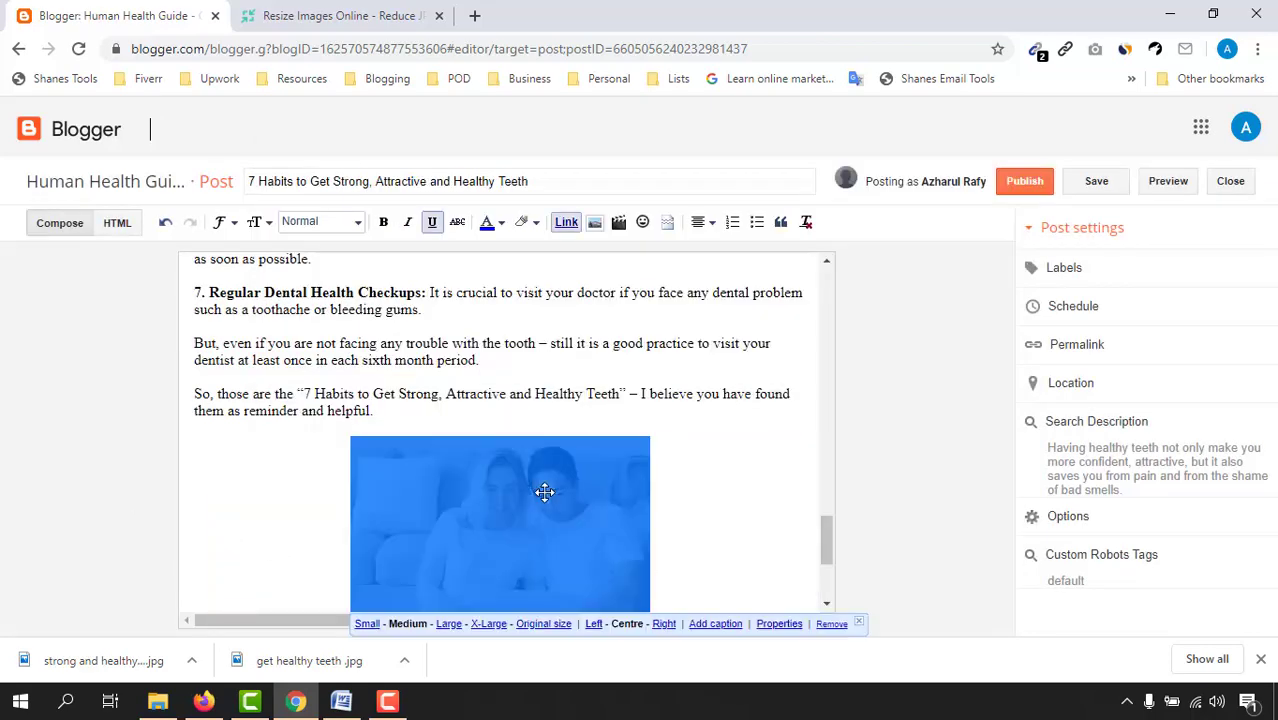
{"action": "scroll", "coordinate": [565, 465], "scroll_direction": "down", "scroll_amount": 3}
{"action": "left_click", "coordinate": [535, 626]}
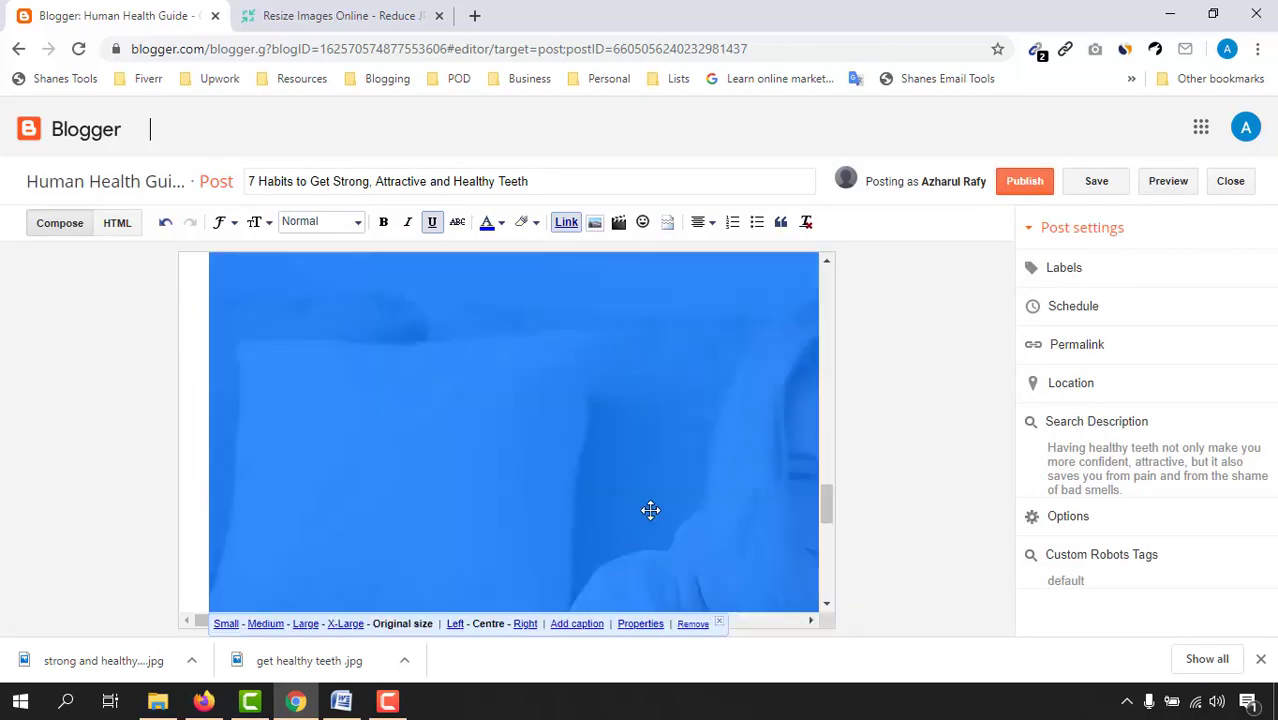
Step: Give the photo title '7 habits to get strong, attractive and healthy teeth' and alt text 'healthy teeth'
{"action": "left_click", "coordinate": [645, 625]}
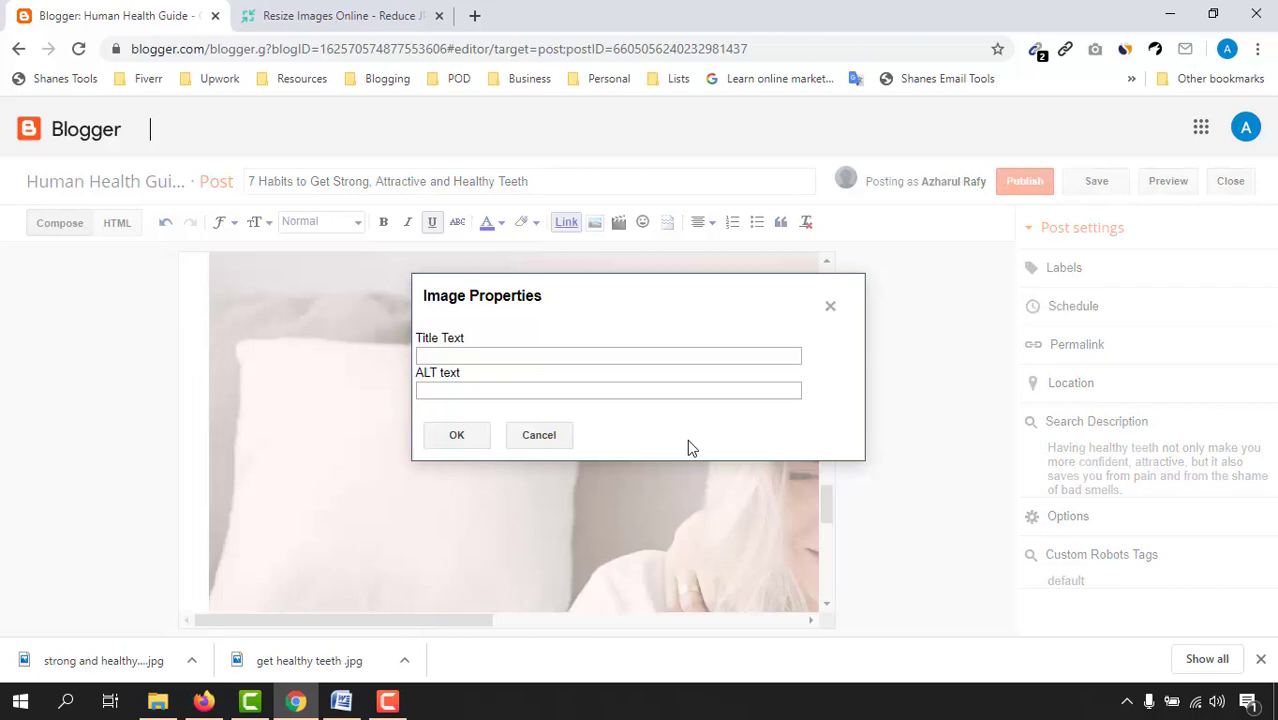
{"action": "left_click", "coordinate": [603, 355]}
{"action": "type", "text": "7 habits to get strong, attractive and healthy teeth"}
{"action": "left_click", "coordinate": [588, 394]}
{"action": "type", "text": "healthy teeth"}
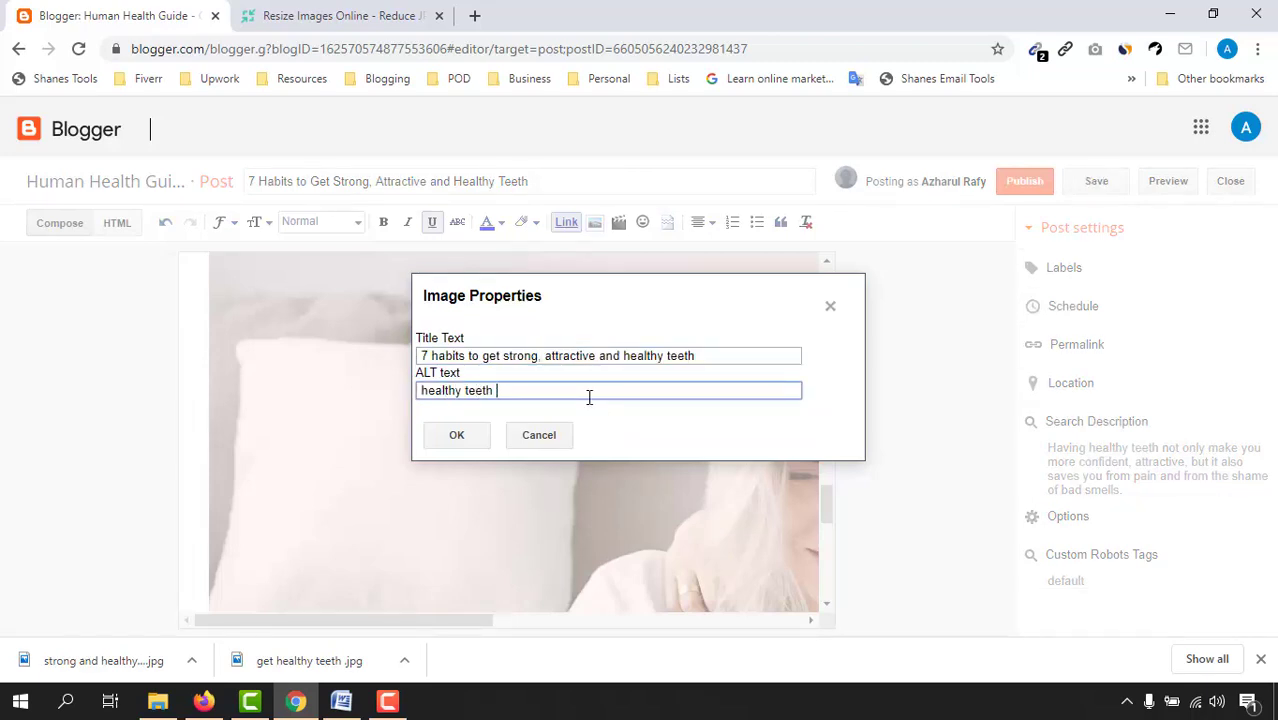
{"action": "left_click", "coordinate": [445, 442]}
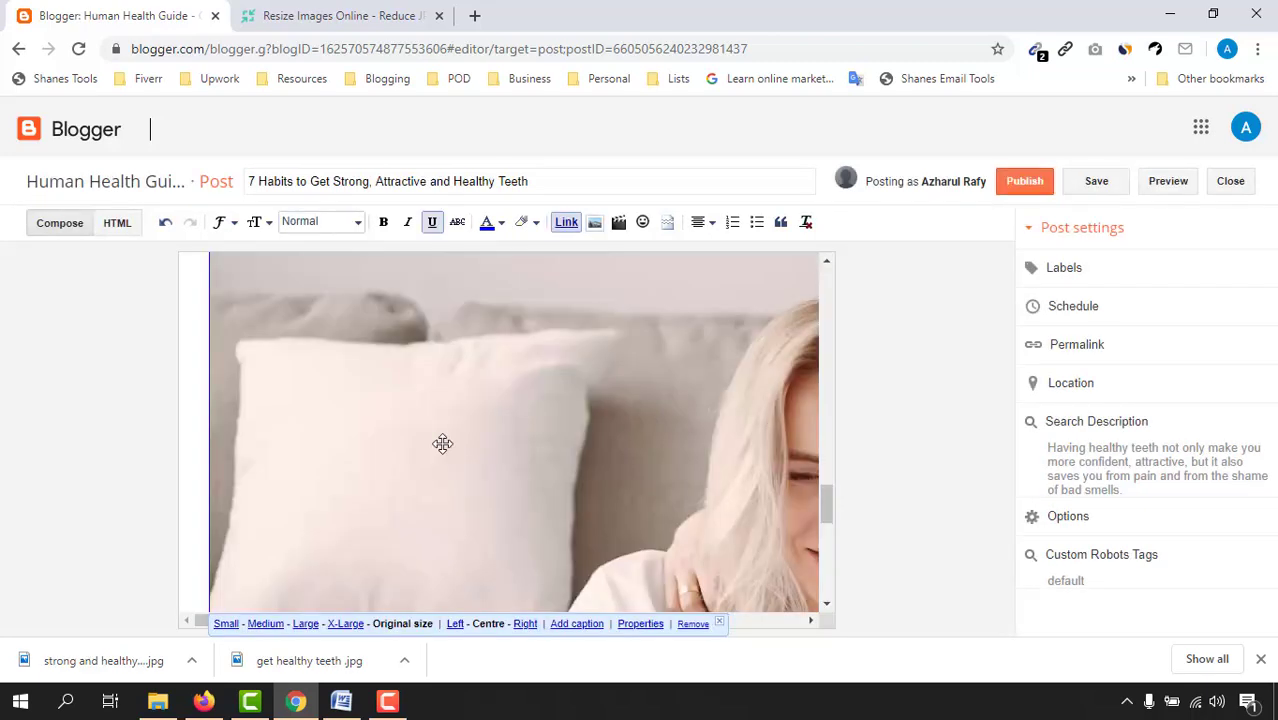
{"action": "scroll", "coordinate": [663, 500], "scroll_direction": "down", "scroll_amount": 3}
{"action": "scroll", "coordinate": [663, 500], "scroll_direction": "down", "scroll_amount": 5}
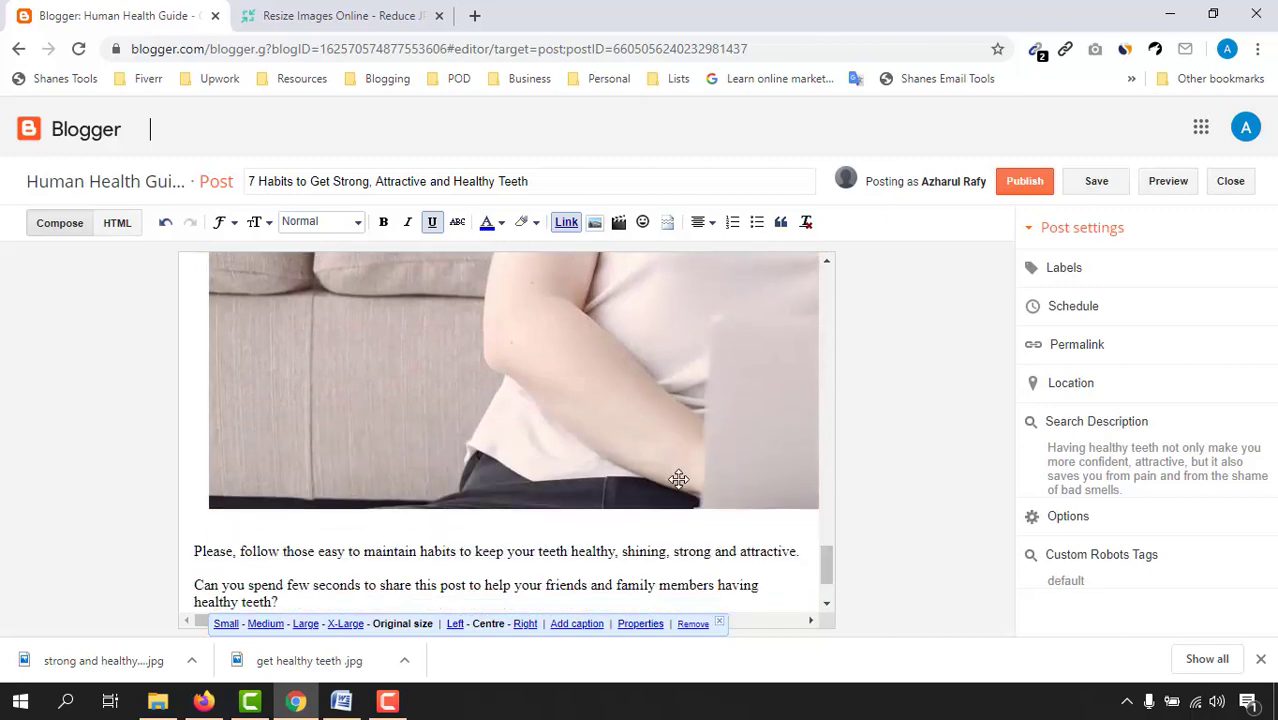
{"action": "scroll", "coordinate": [700, 502], "scroll_direction": "up", "scroll_amount": 15}
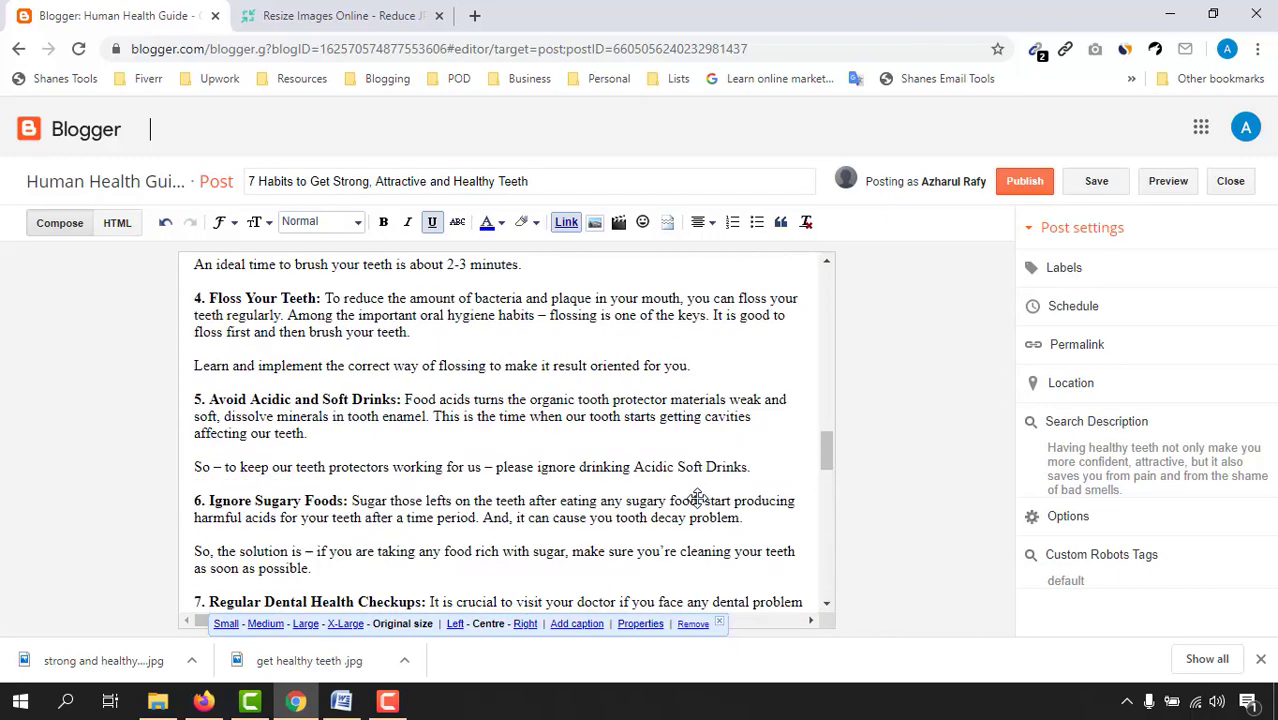
{"action": "scroll", "coordinate": [815, 422], "scroll_direction": "down", "scroll_amount": 5}
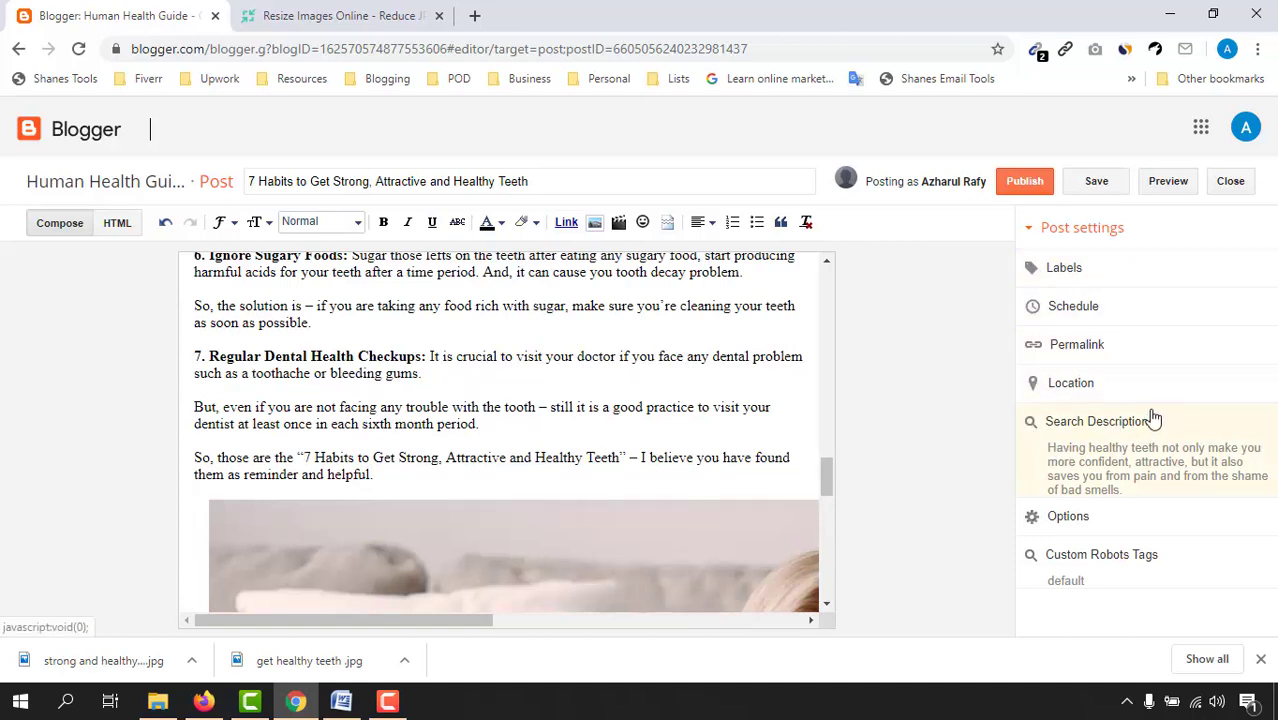
Step: Add 'Teeth Health' to the post's labels from the suggested labels list
{"action": "left_click", "coordinate": [1106, 284]}
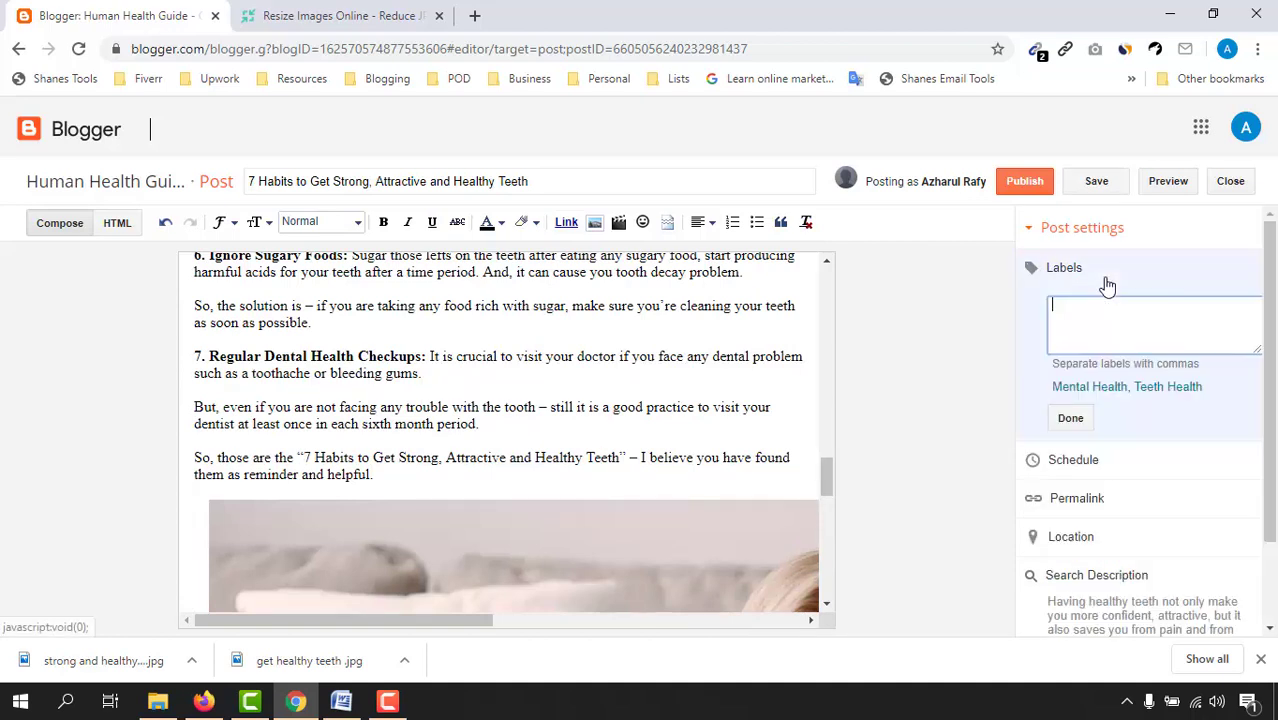
{"action": "scroll", "coordinate": [476, 366], "scroll_direction": "up", "scroll_amount": 5}
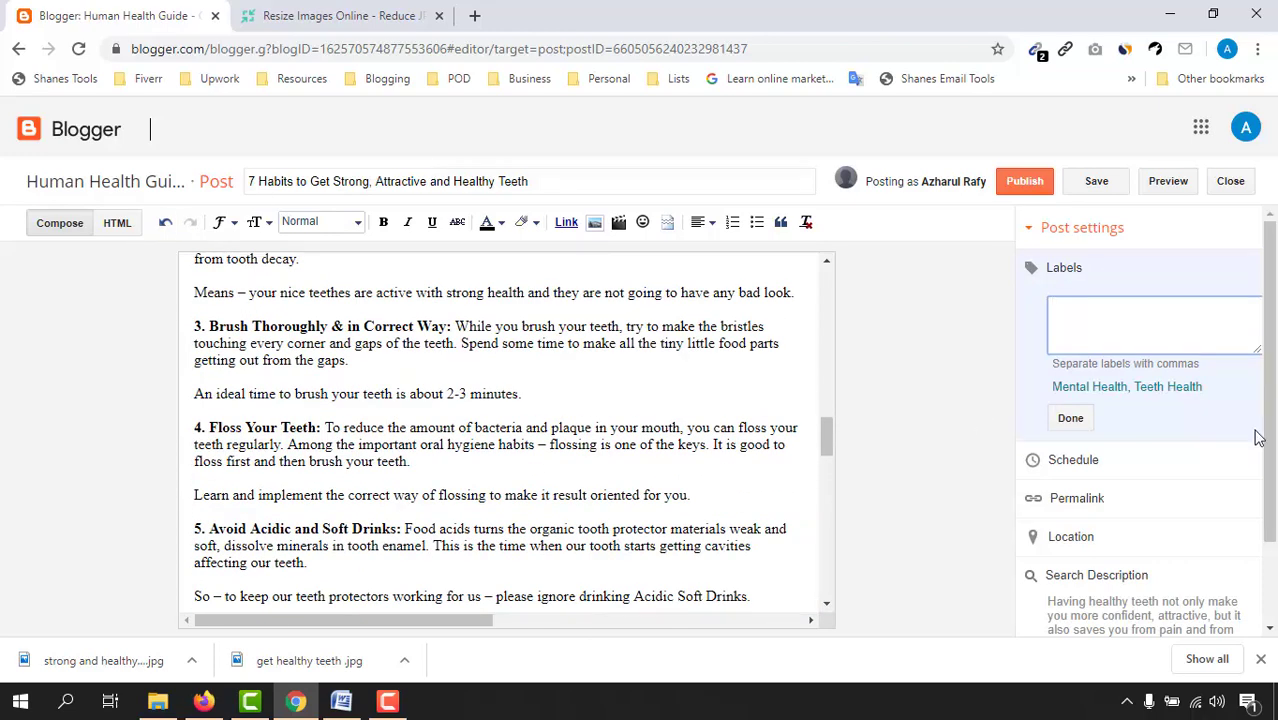
{"action": "left_click", "coordinate": [1160, 390]}
{"action": "left_click", "coordinate": [1137, 308]}
Step: Leave the YouTube playlist and bring up the Human Health Guide blog homepage in Chrome
{"action": "left_click", "coordinate": [203, 701]}
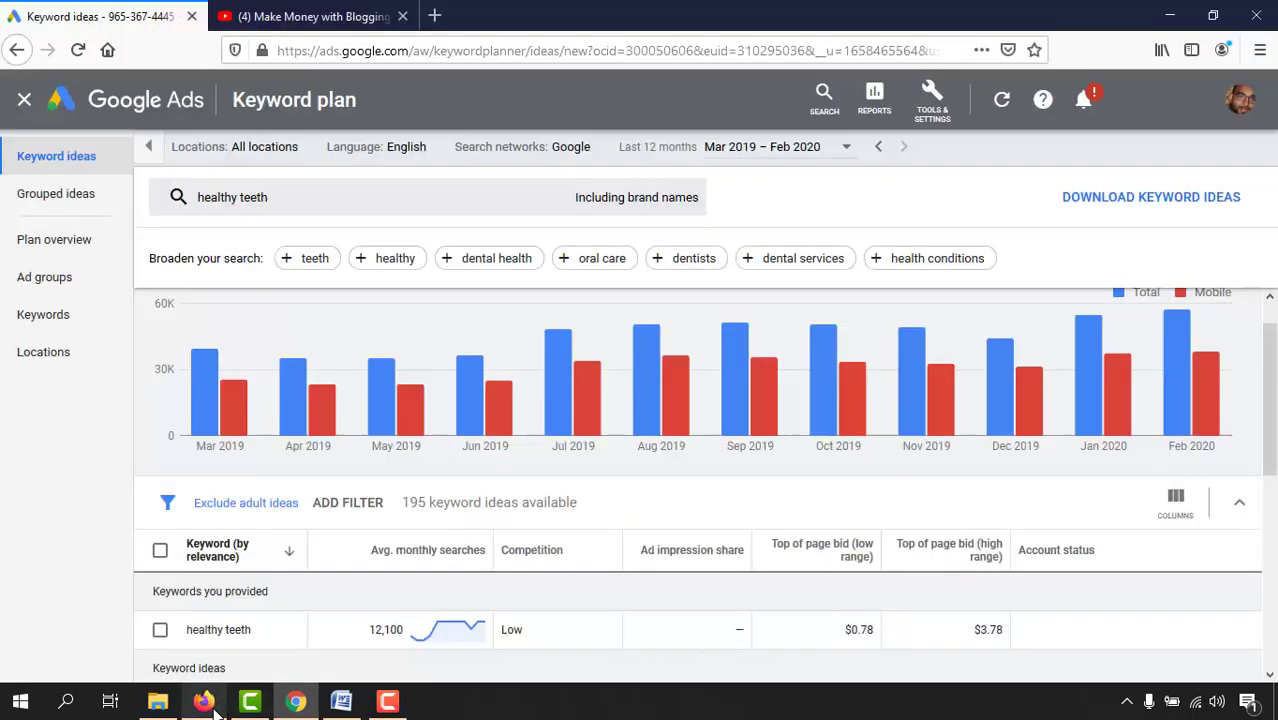
{"action": "left_click", "coordinate": [310, 16]}
{"action": "scroll", "coordinate": [505, 405], "scroll_direction": "down", "scroll_amount": 4}
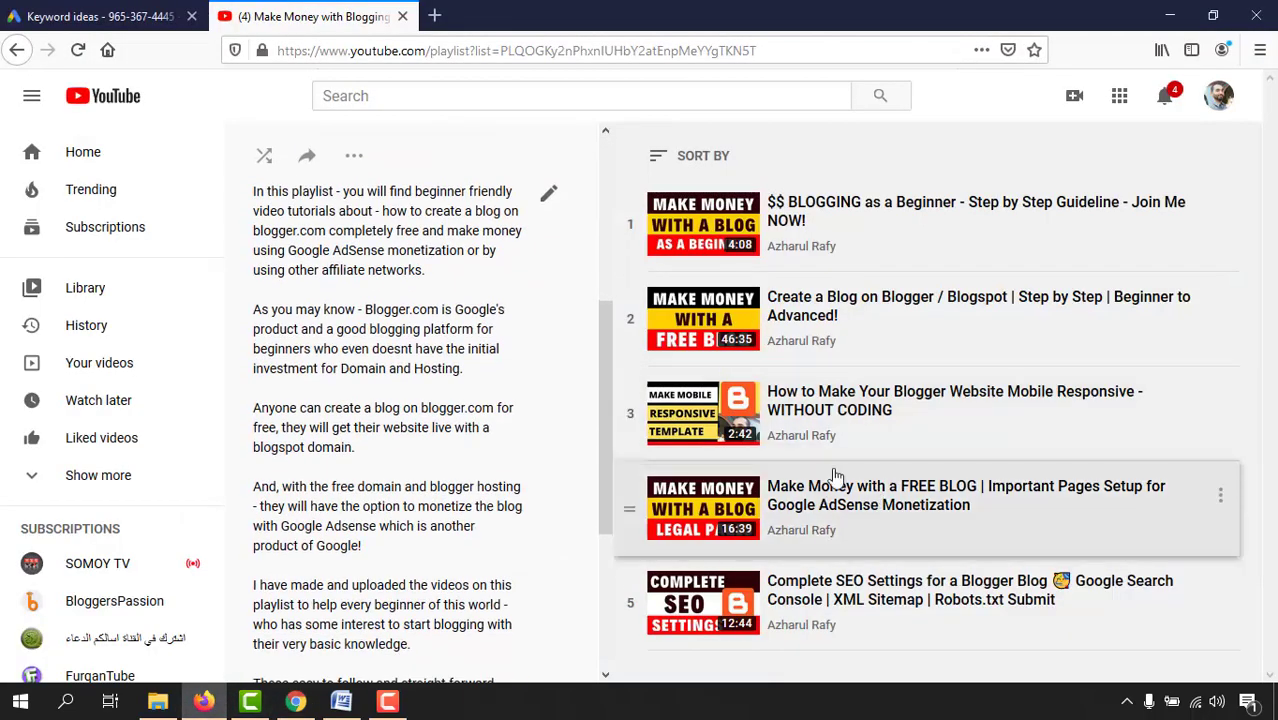
{"action": "scroll", "coordinate": [491, 365], "scroll_direction": "up", "scroll_amount": 4}
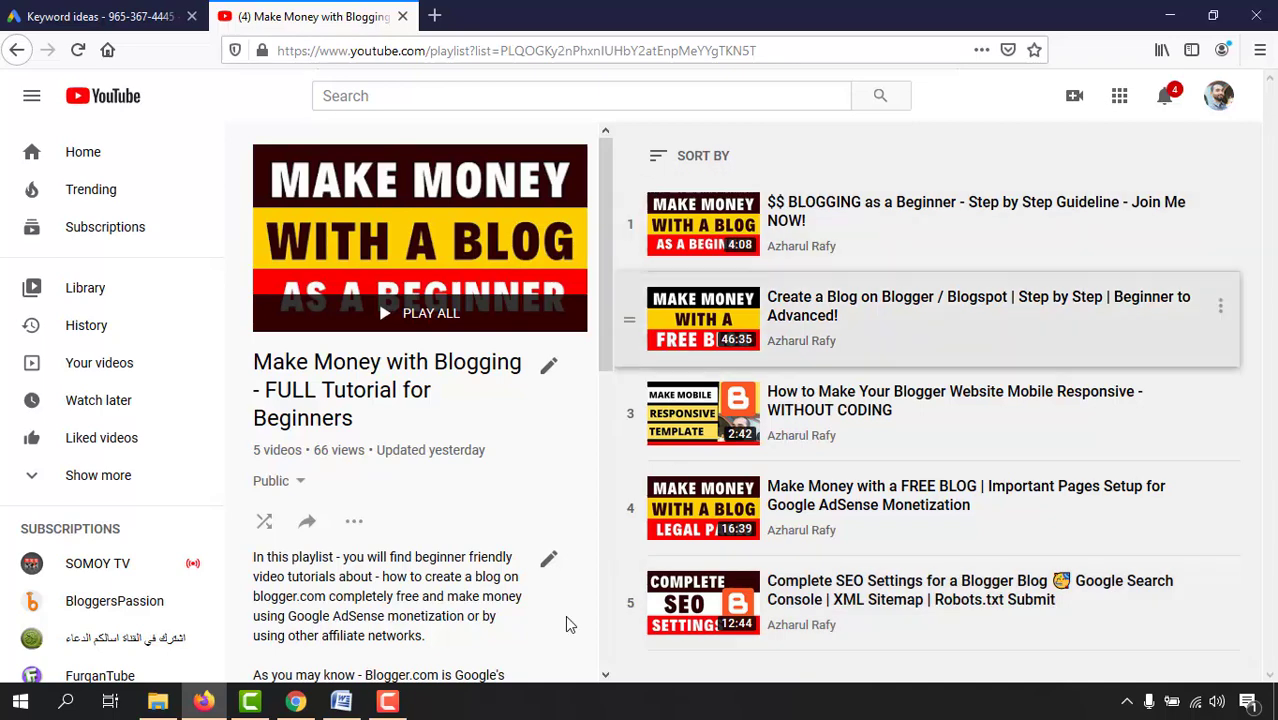
{"action": "left_click", "coordinate": [295, 701]}
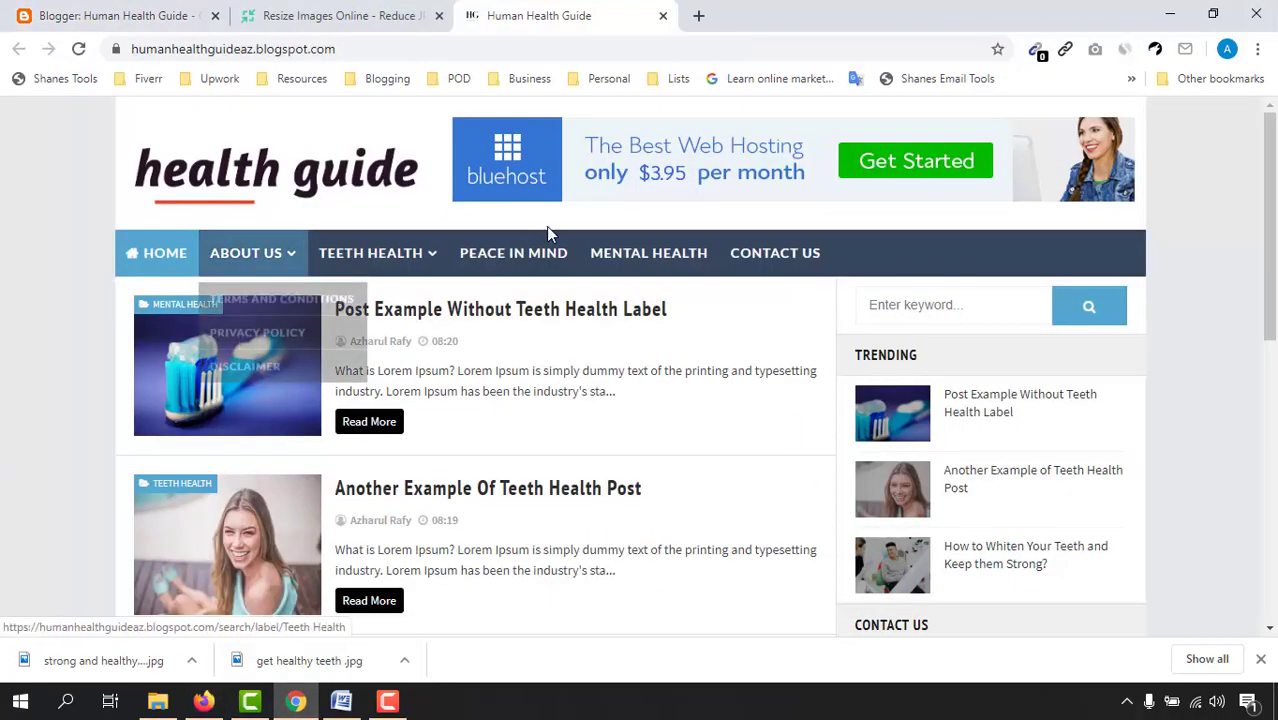
Step: Back in the post editor, confirm Teeth Health as the label and check the Schedule options unchanged
{"action": "scroll", "coordinate": [551, 300], "scroll_direction": "down", "scroll_amount": 3}
{"action": "scroll", "coordinate": [575, 400], "scroll_direction": "up", "scroll_amount": 3}
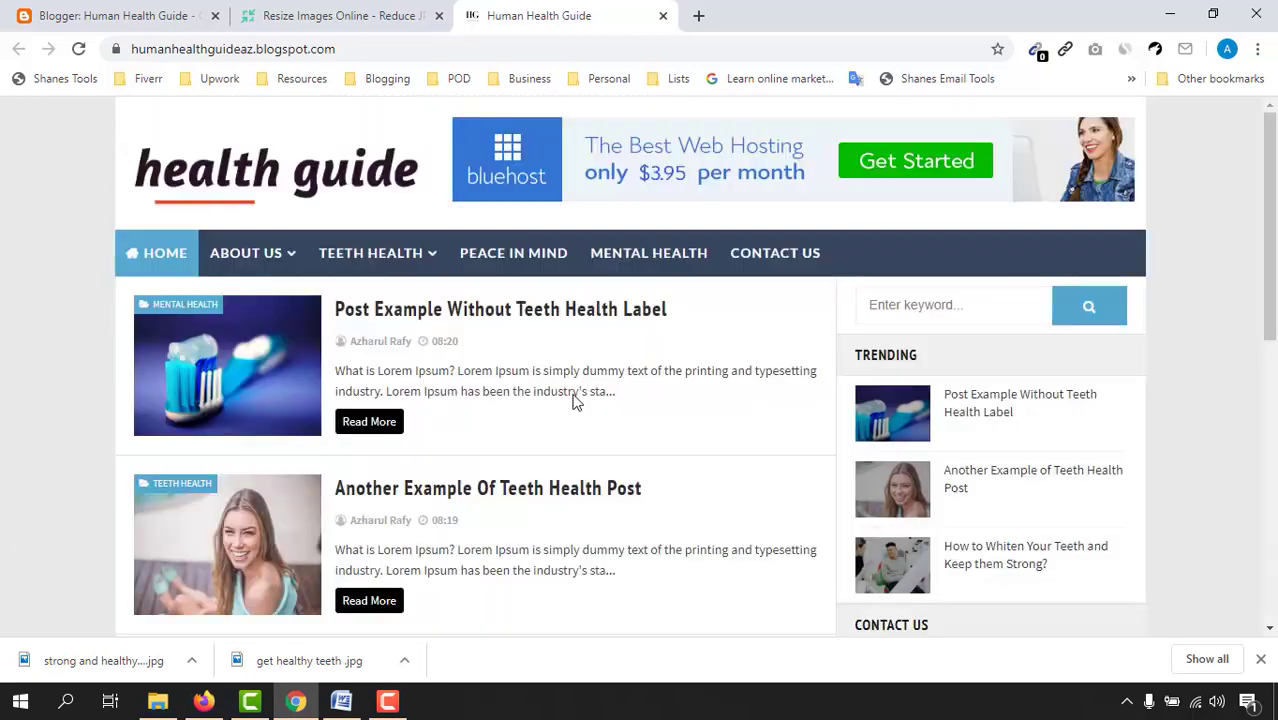
{"action": "left_click", "coordinate": [177, 15]}
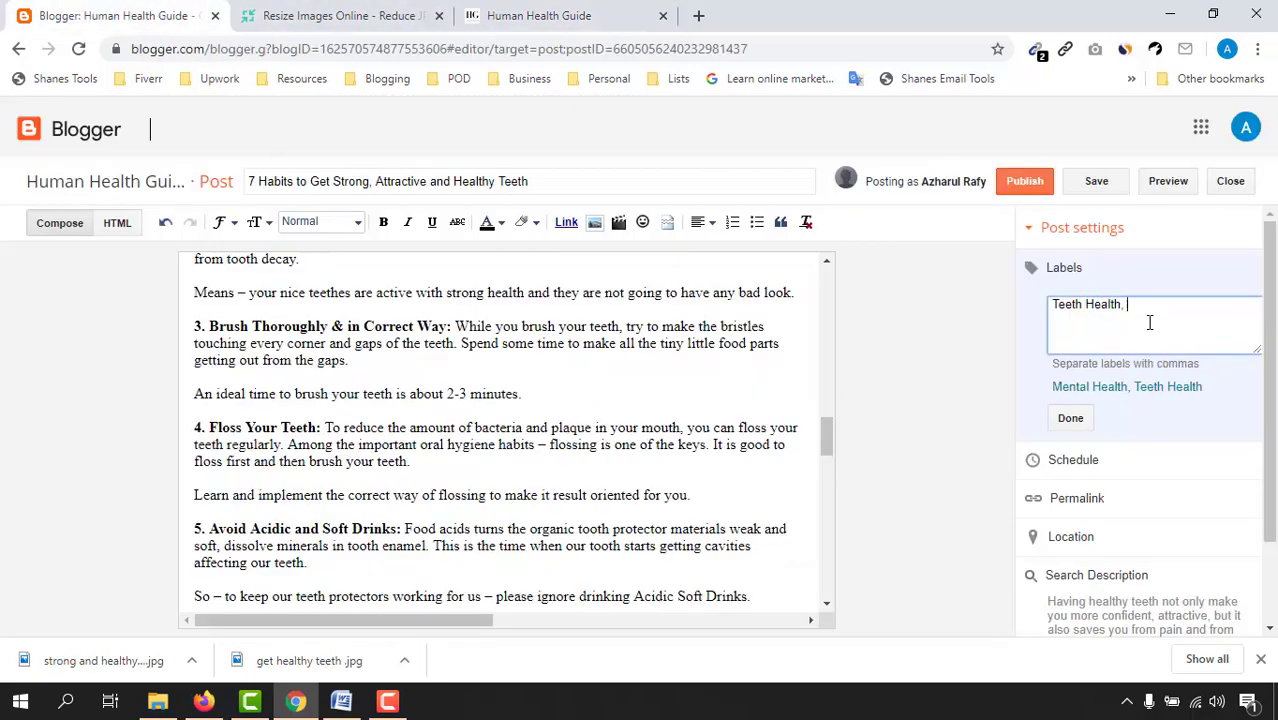
{"action": "left_click", "coordinate": [1071, 420]}
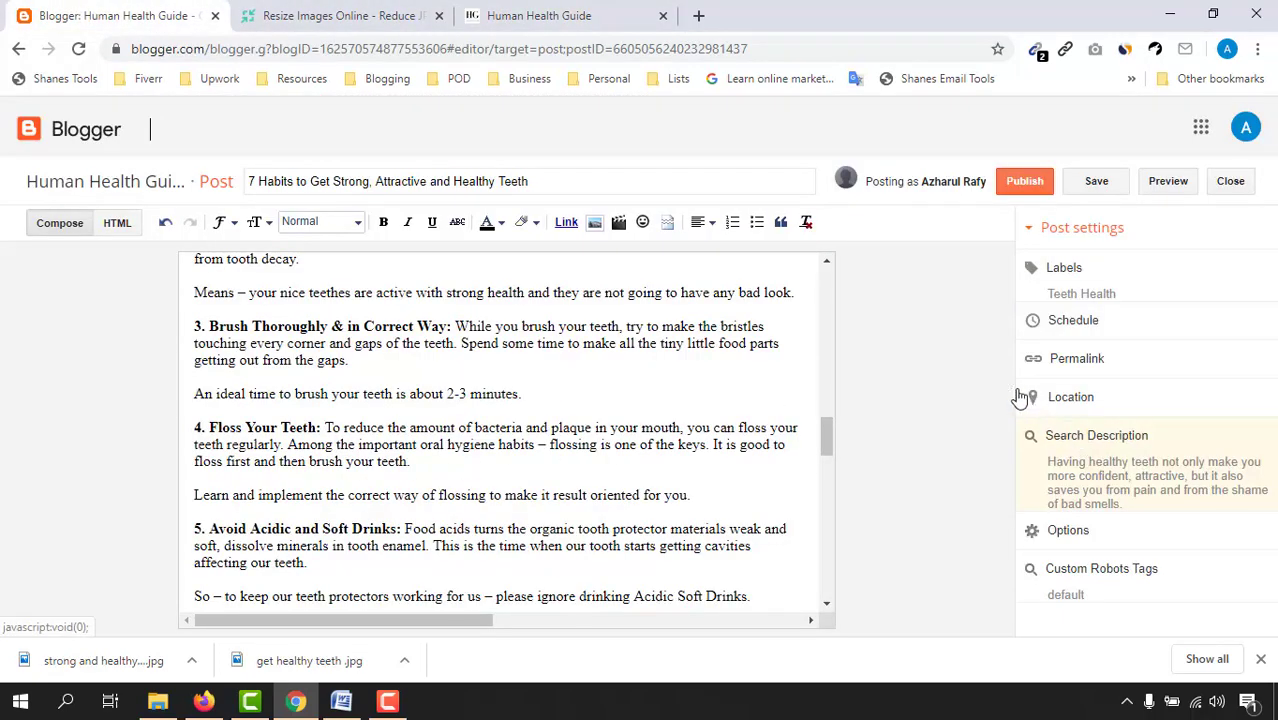
{"action": "left_click", "coordinate": [1099, 338]}
{"action": "left_click", "coordinate": [1086, 405]}
Step: Set a custom permalink ending 7-habits-to-get-Healthy-Teeth.html, using 'Healthy Teeth' copied from the title
{"action": "left_click", "coordinate": [1049, 376]}
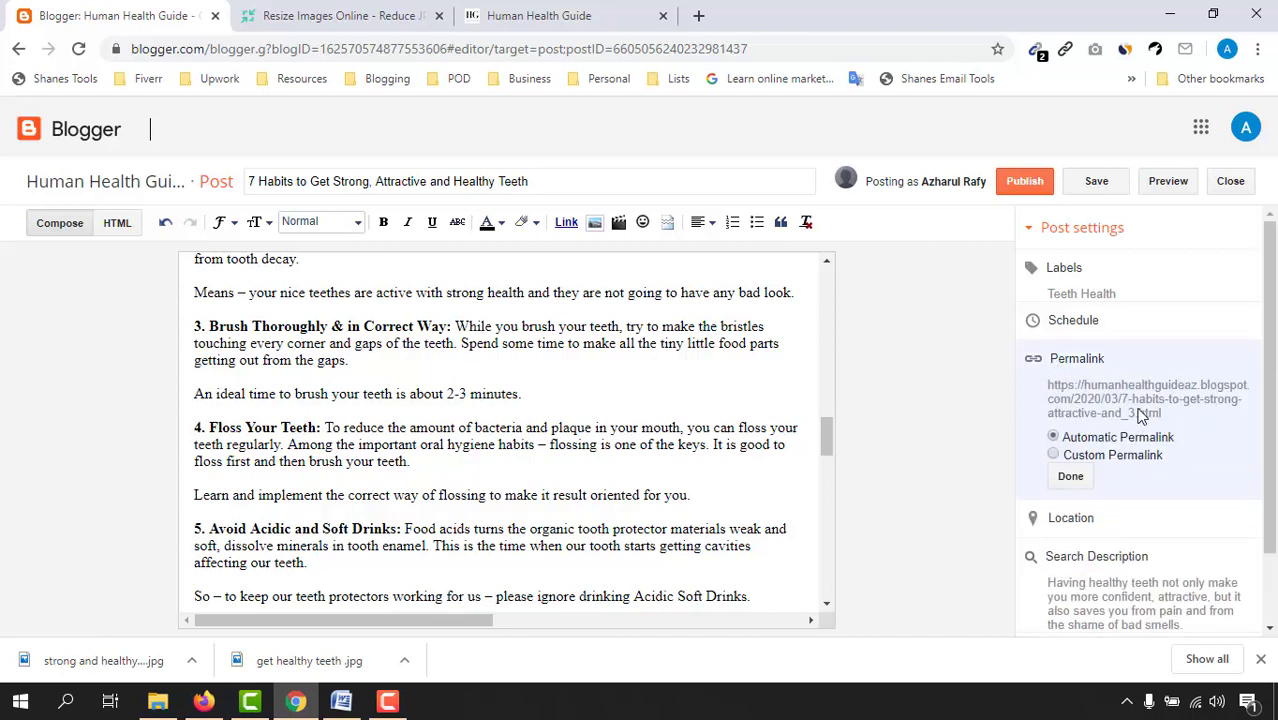
{"action": "left_click", "coordinate": [1140, 457]}
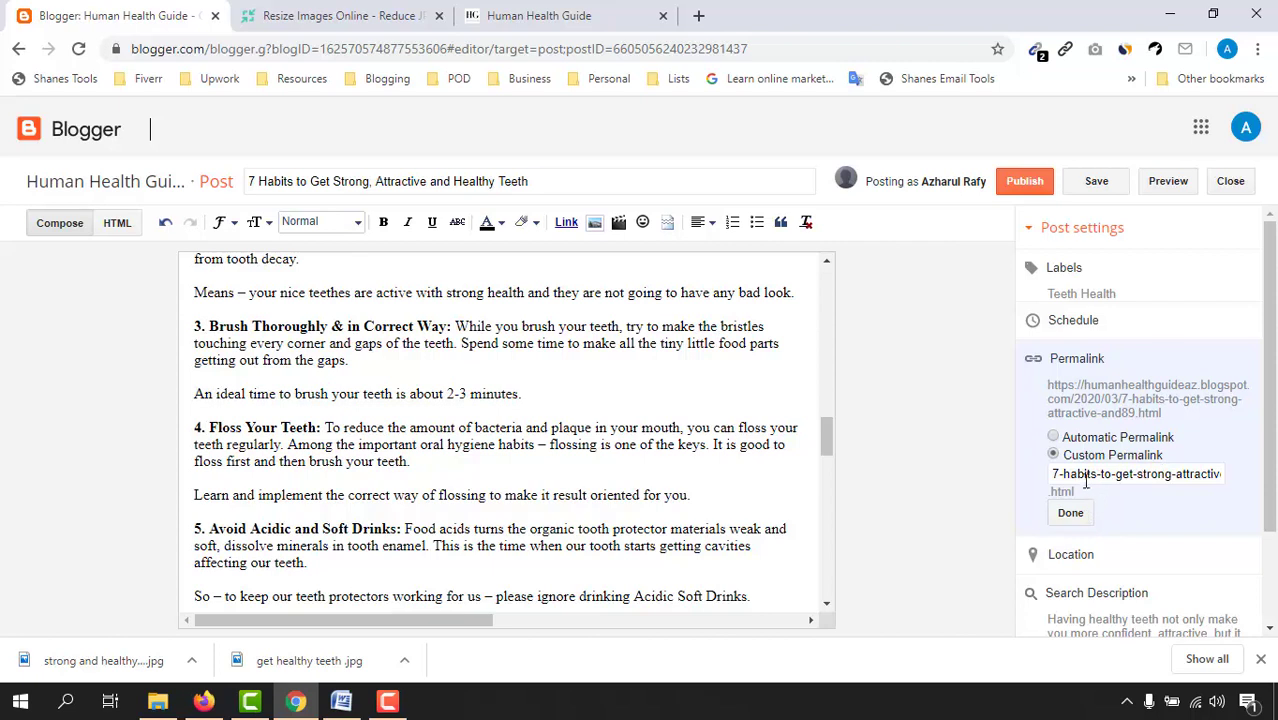
{"action": "left_click_drag", "start_coordinate": [1138, 474], "coordinate": [1217, 476]}
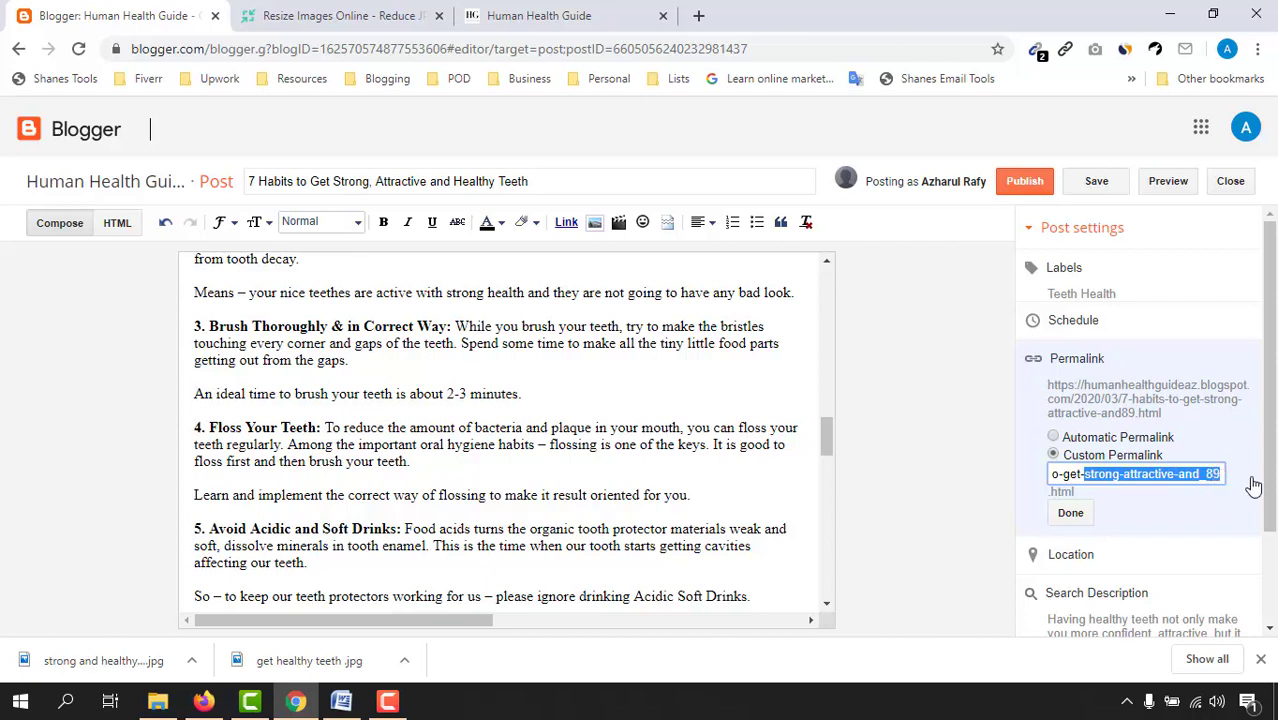
{"action": "key", "text": "BackSpace"}
{"action": "left_click_drag", "start_coordinate": [454, 182], "coordinate": [538, 182]}
{"action": "key", "text": "ctrl+c"}
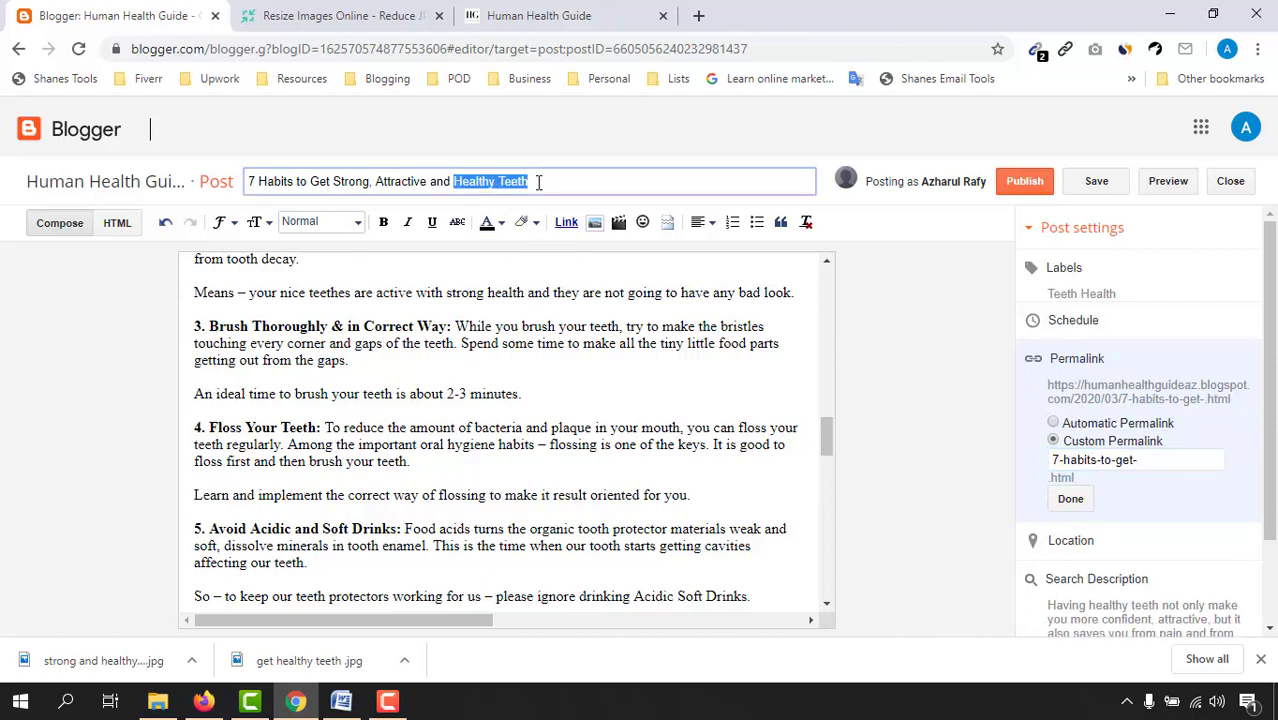
{"action": "left_click", "coordinate": [1150, 462]}
{"action": "key", "text": "ctrl+v"}
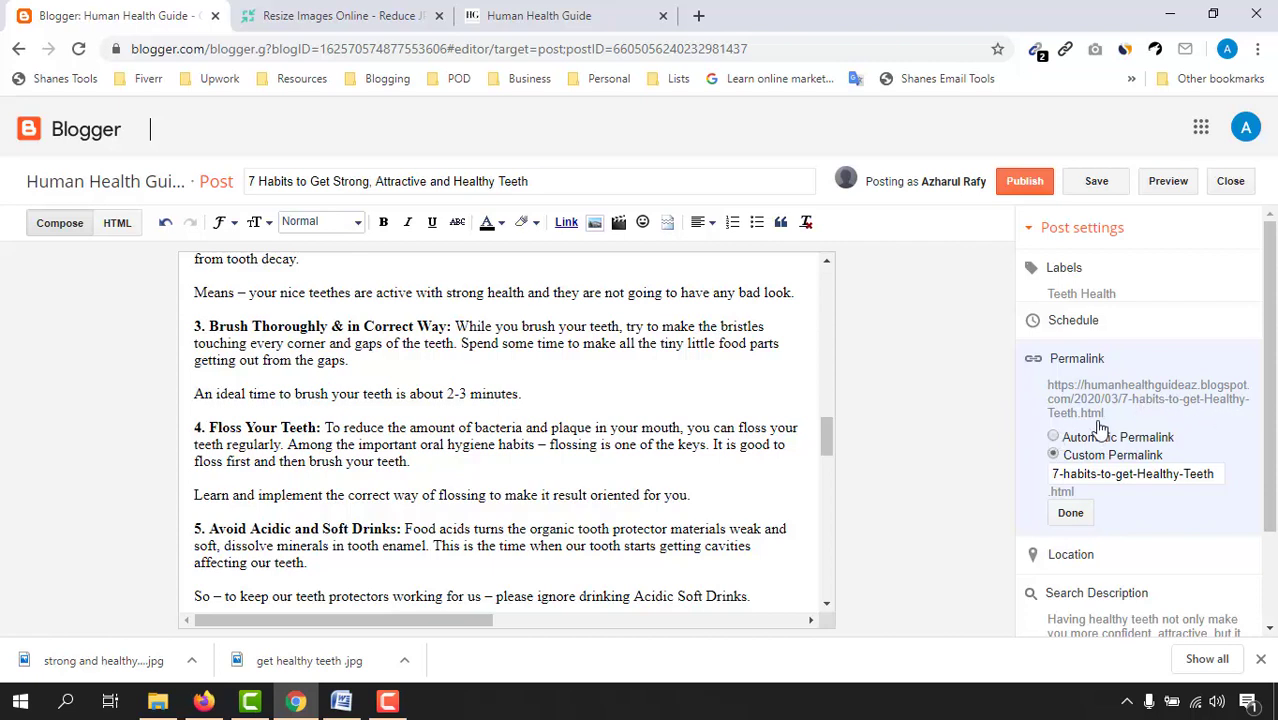
{"action": "left_click", "coordinate": [1072, 514]}
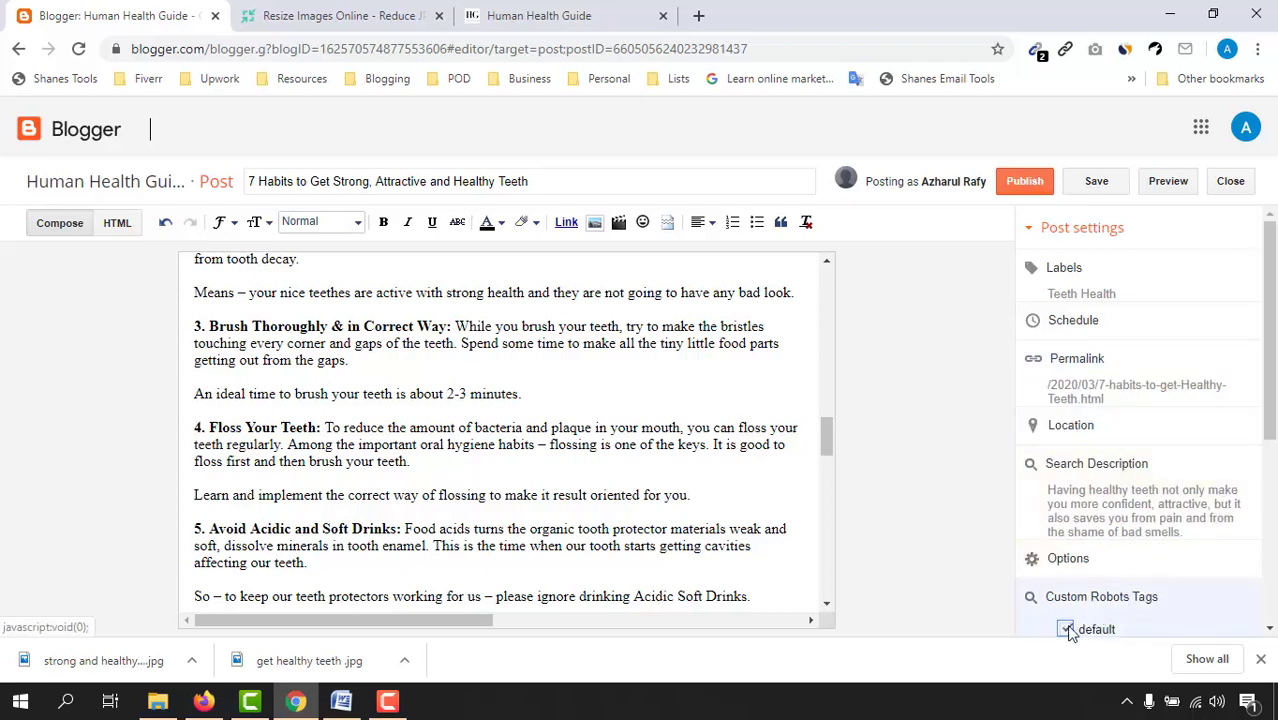
{"action": "left_click", "coordinate": [1135, 598]}
{"action": "scroll", "coordinate": [1088, 450], "scroll_direction": "down", "scroll_amount": 2}
{"action": "scroll", "coordinate": [1093, 452], "scroll_direction": "up", "scroll_amount": 1}
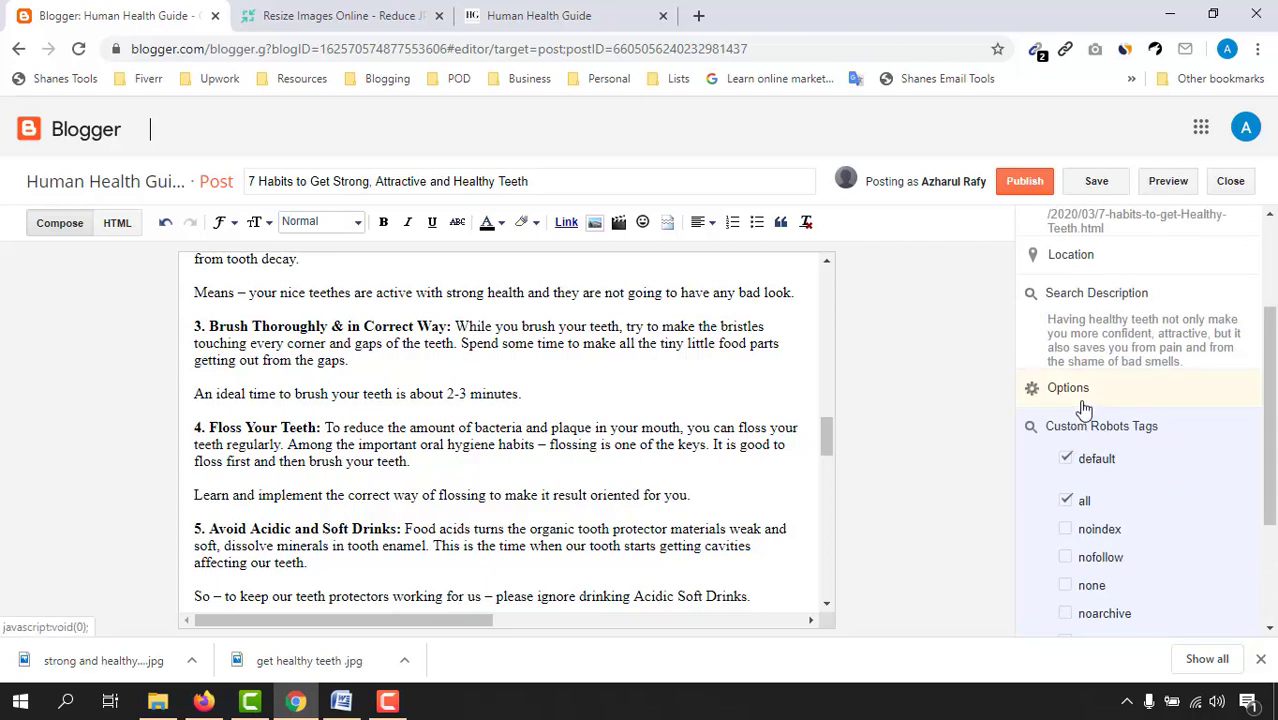
{"action": "left_click", "coordinate": [1083, 405]}
{"action": "scroll", "coordinate": [1025, 500], "scroll_direction": "up", "scroll_amount": 2}
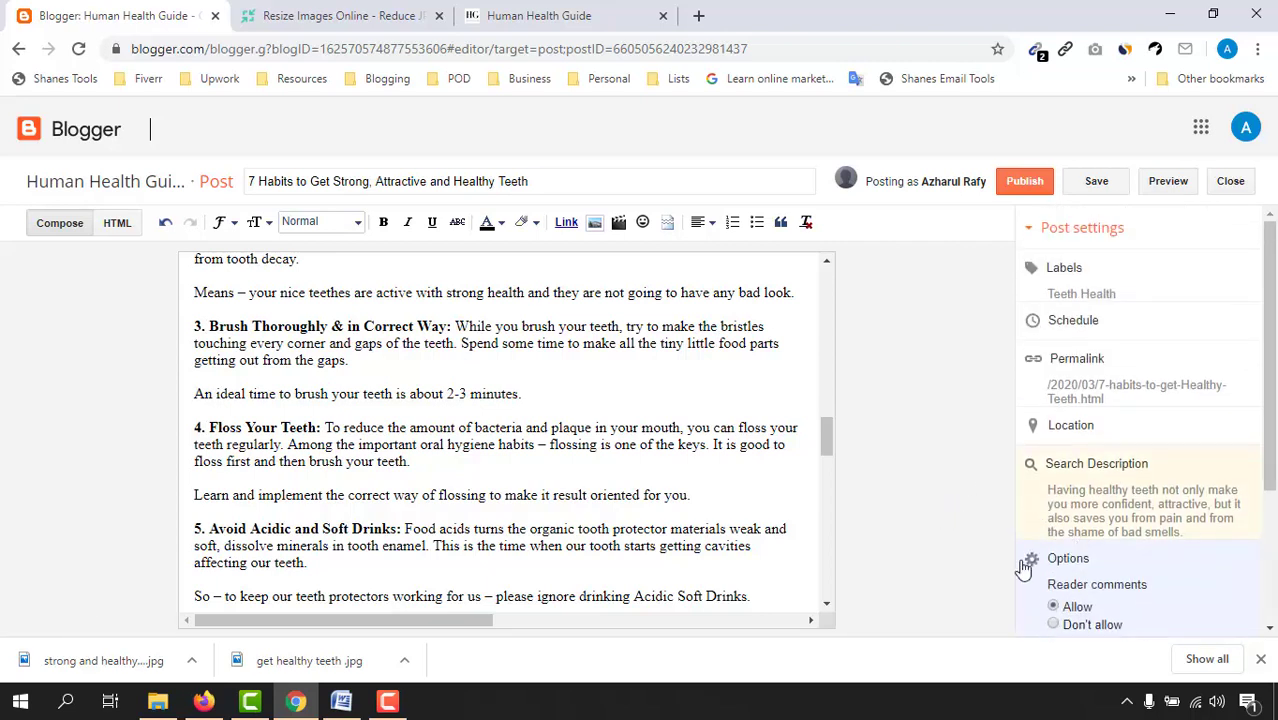
{"action": "scroll", "coordinate": [1200, 520], "scroll_direction": "down", "scroll_amount": 2}
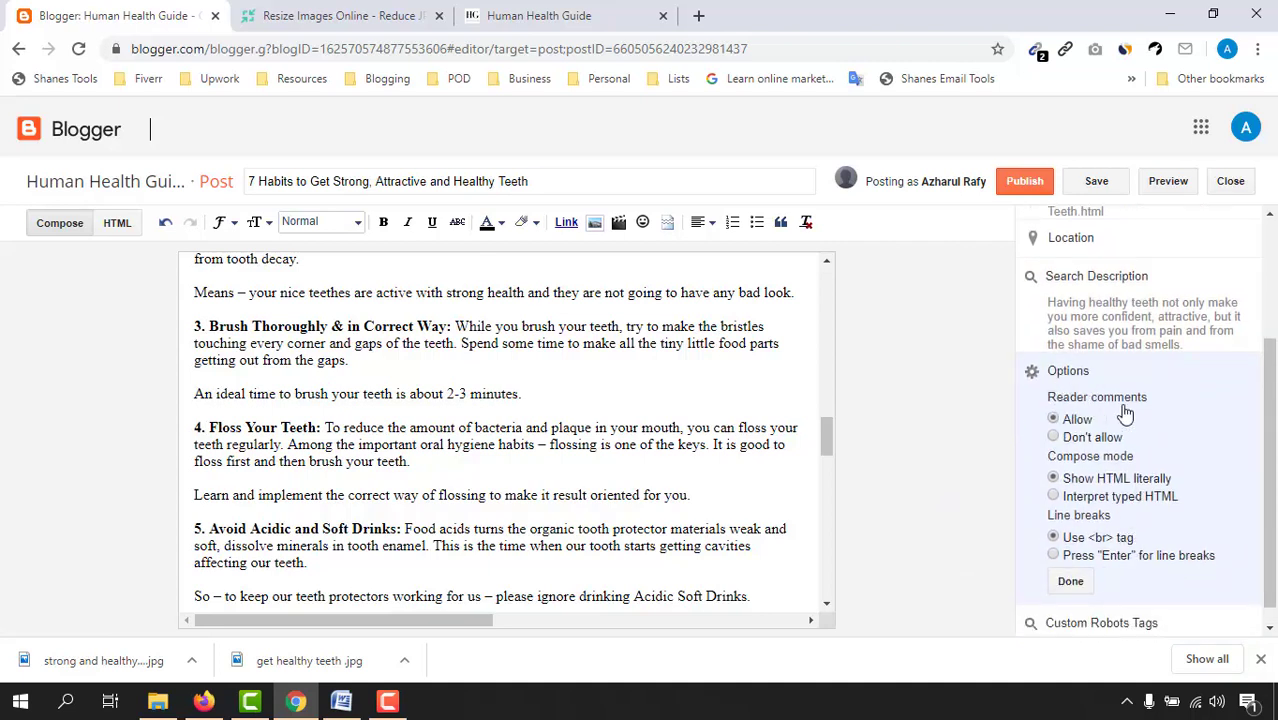
{"action": "left_click", "coordinate": [1070, 582]}
{"action": "scroll", "coordinate": [622, 447], "scroll_direction": "up", "scroll_amount": 1}
{"action": "scroll", "coordinate": [622, 447], "scroll_direction": "up", "scroll_amount": 5}
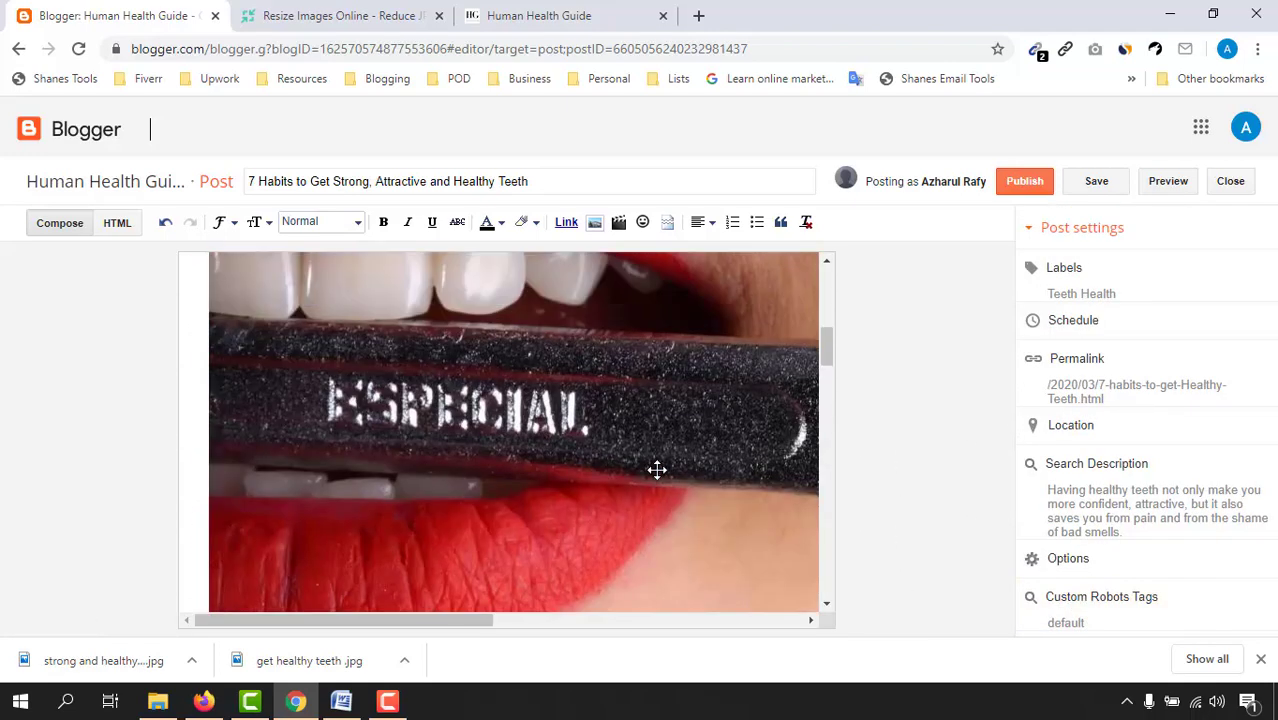
{"action": "left_click", "coordinate": [1164, 185]}
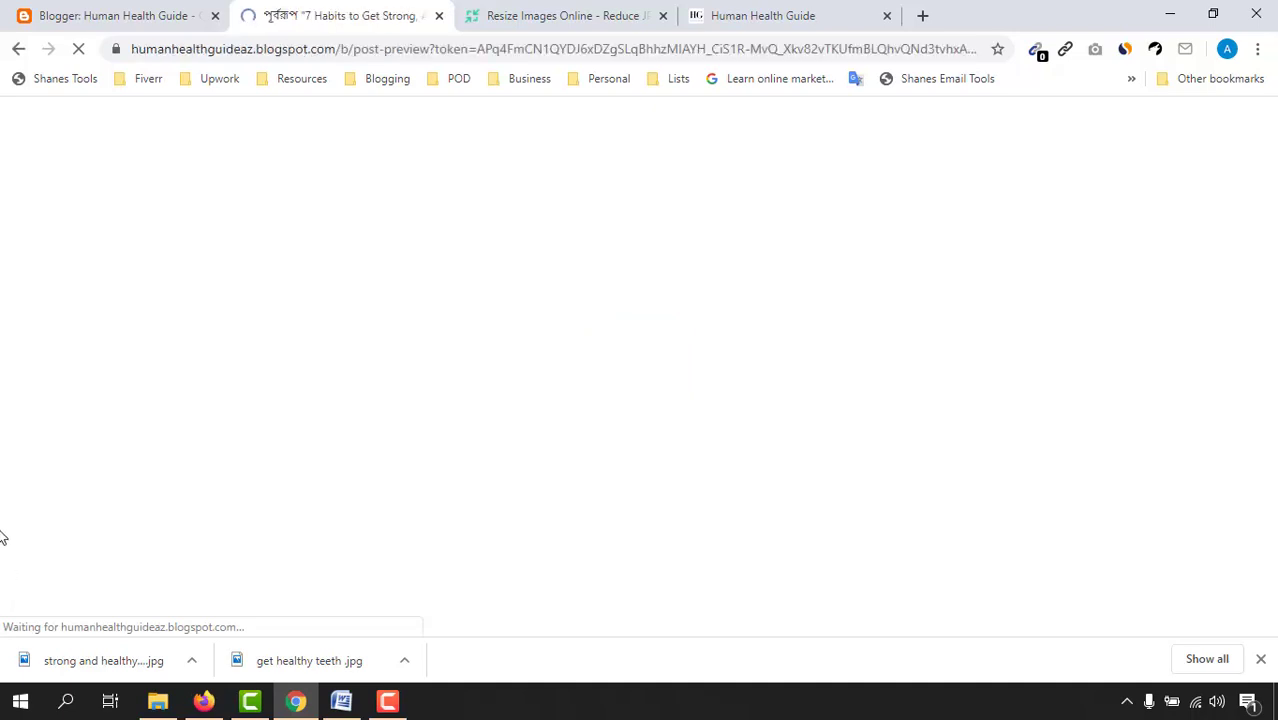
{"action": "scroll", "coordinate": [128, 380], "scroll_direction": "down", "scroll_amount": 2}
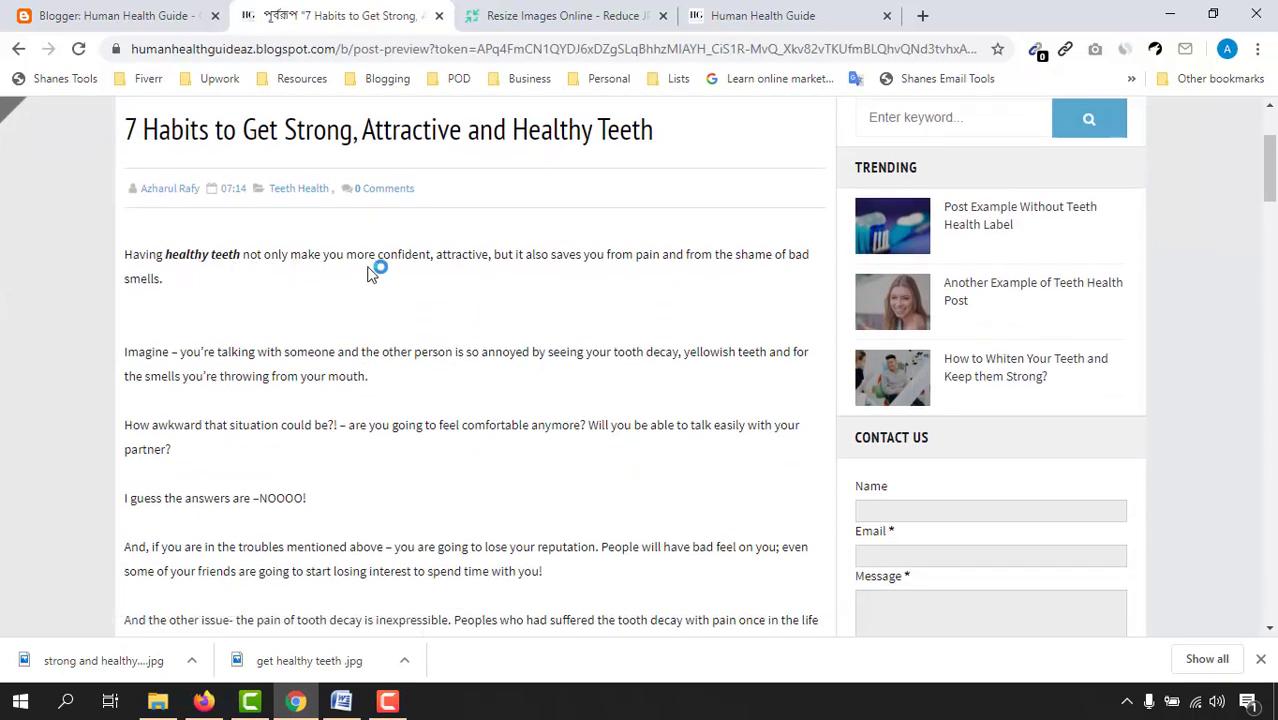
{"action": "scroll", "coordinate": [610, 262], "scroll_direction": "down", "scroll_amount": 6}
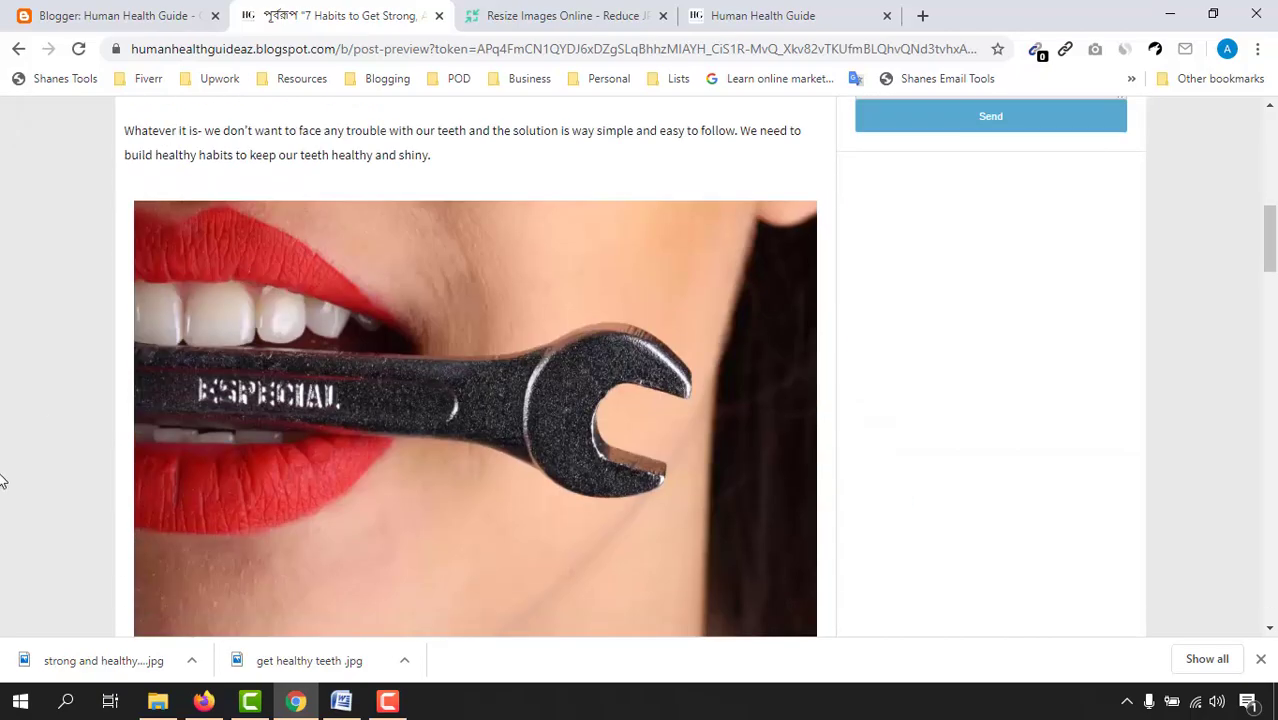
{"action": "scroll", "coordinate": [448, 371], "scroll_direction": "up", "scroll_amount": 1}
{"action": "scroll", "coordinate": [520, 488], "scroll_direction": "up", "scroll_amount": 3}
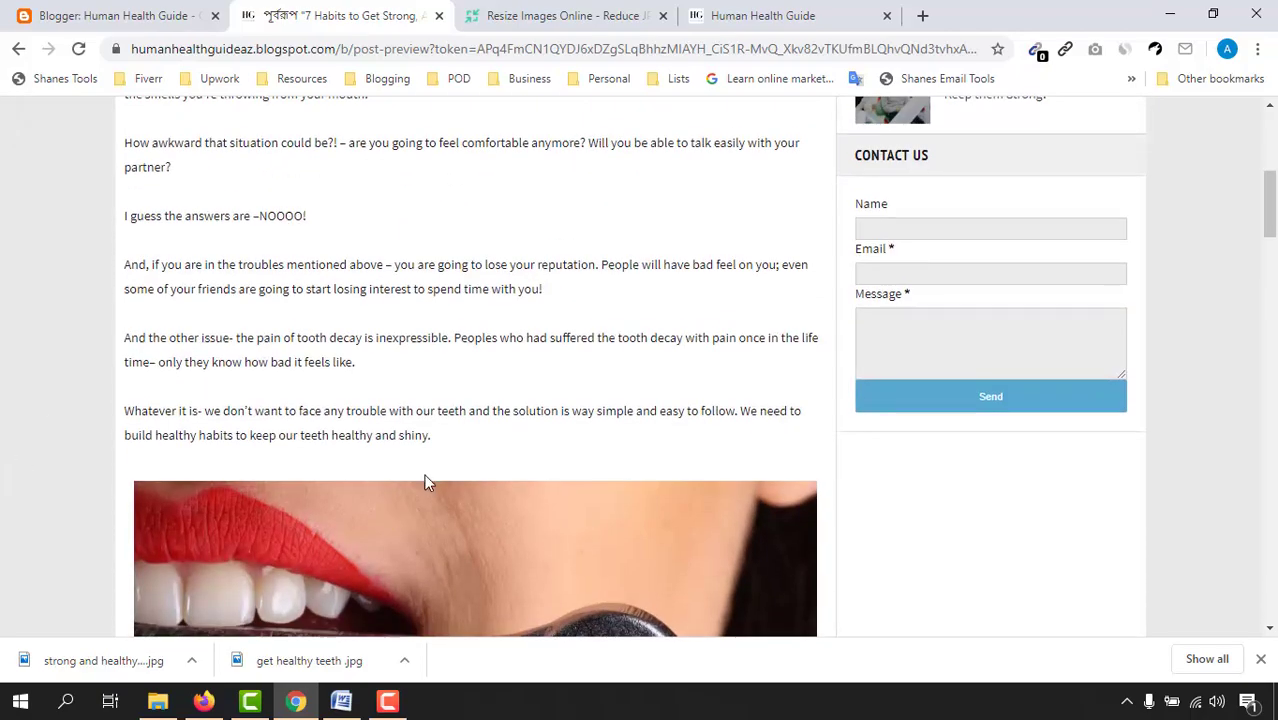
{"action": "scroll", "coordinate": [428, 479], "scroll_direction": "down", "scroll_amount": 15}
{"action": "scroll", "coordinate": [246, 545], "scroll_direction": "up", "scroll_amount": 8}
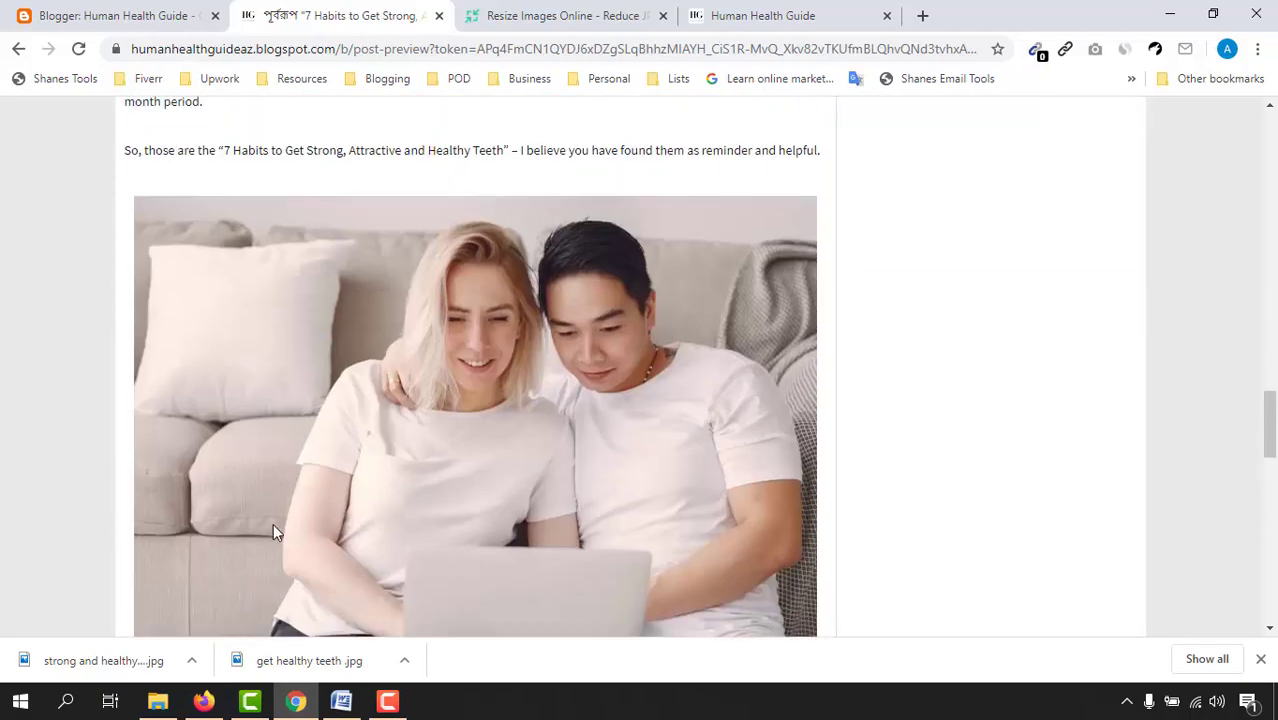
{"action": "scroll", "coordinate": [248, 471], "scroll_direction": "down", "scroll_amount": 15}
{"action": "scroll", "coordinate": [491, 446], "scroll_direction": "up", "scroll_amount": 20}
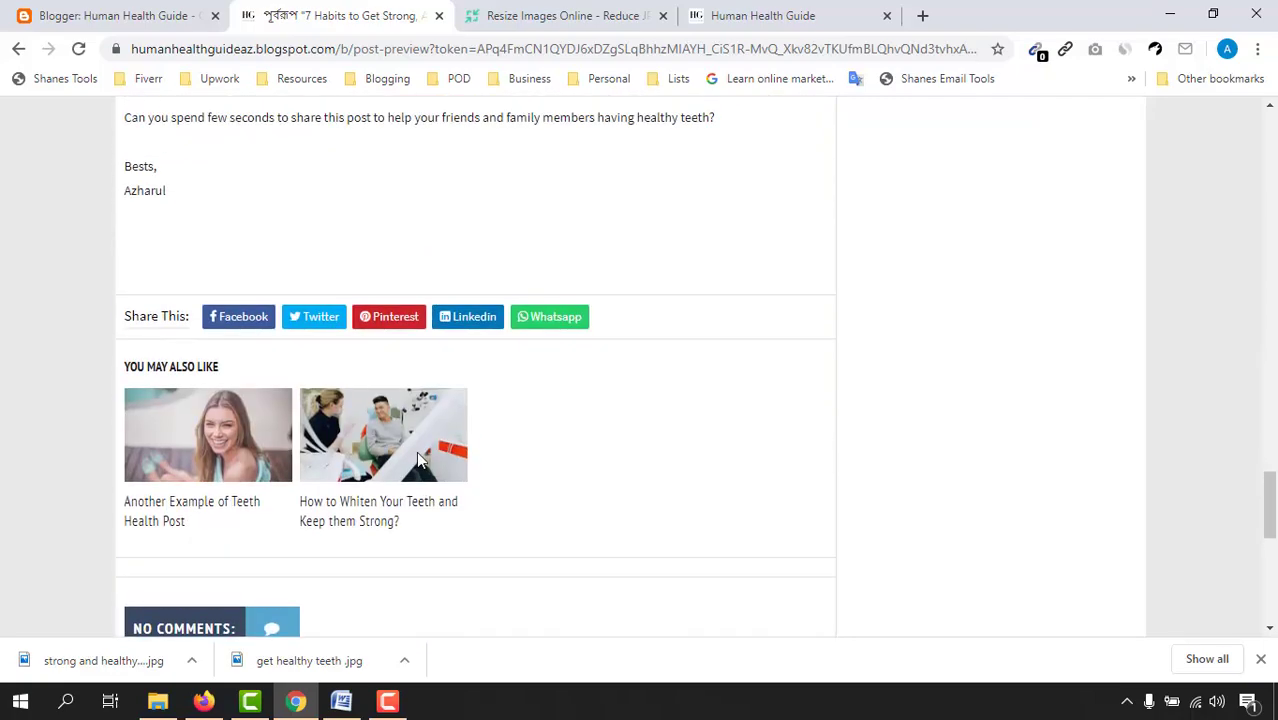
{"action": "scroll", "coordinate": [495, 455], "scroll_direction": "up", "scroll_amount": 3}
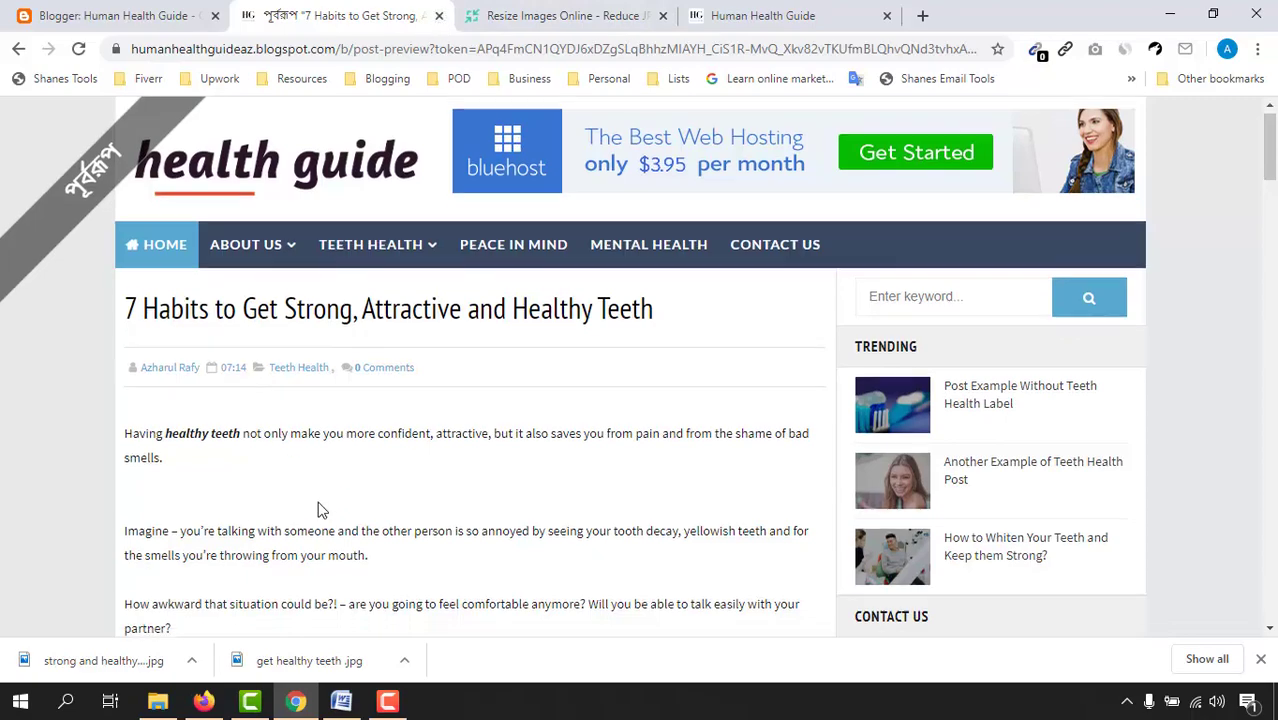
{"action": "scroll", "coordinate": [365, 334], "scroll_direction": "down", "scroll_amount": 6}
{"action": "scroll", "coordinate": [269, 443], "scroll_direction": "up", "scroll_amount": 1}
{"action": "scroll", "coordinate": [286, 410], "scroll_direction": "down", "scroll_amount": 10}
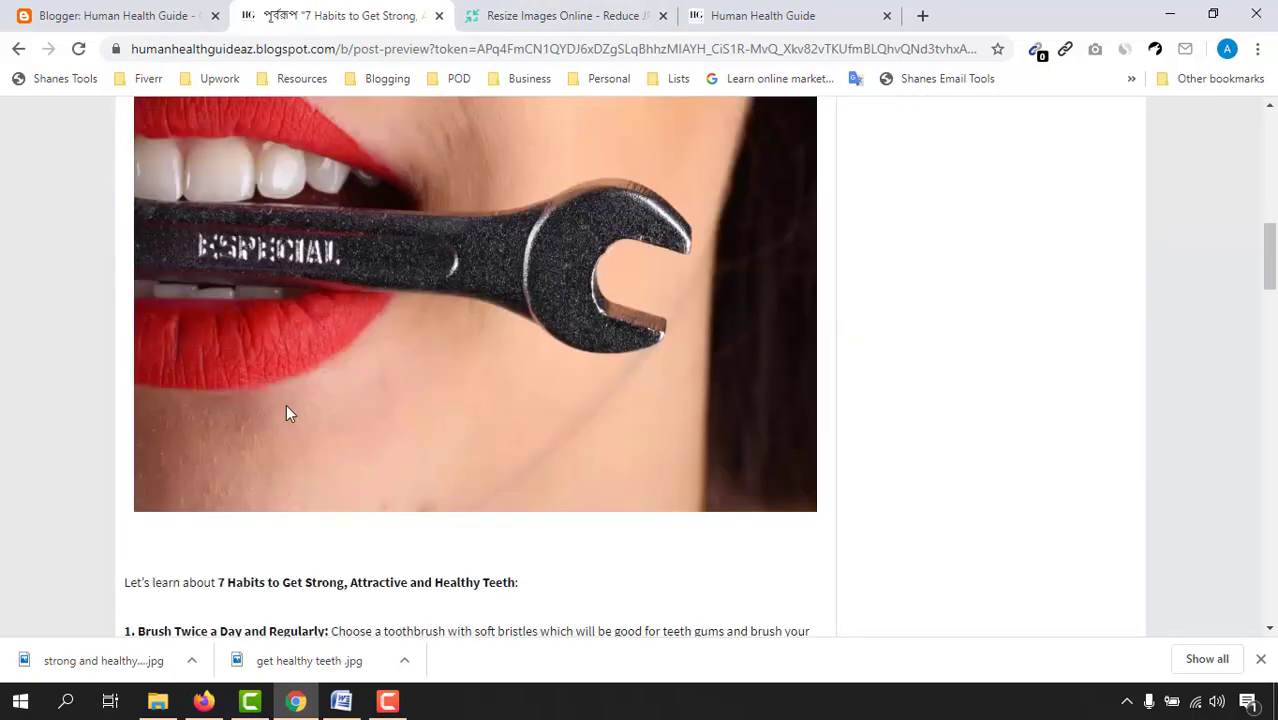
{"action": "scroll", "coordinate": [282, 459], "scroll_direction": "down", "scroll_amount": 4}
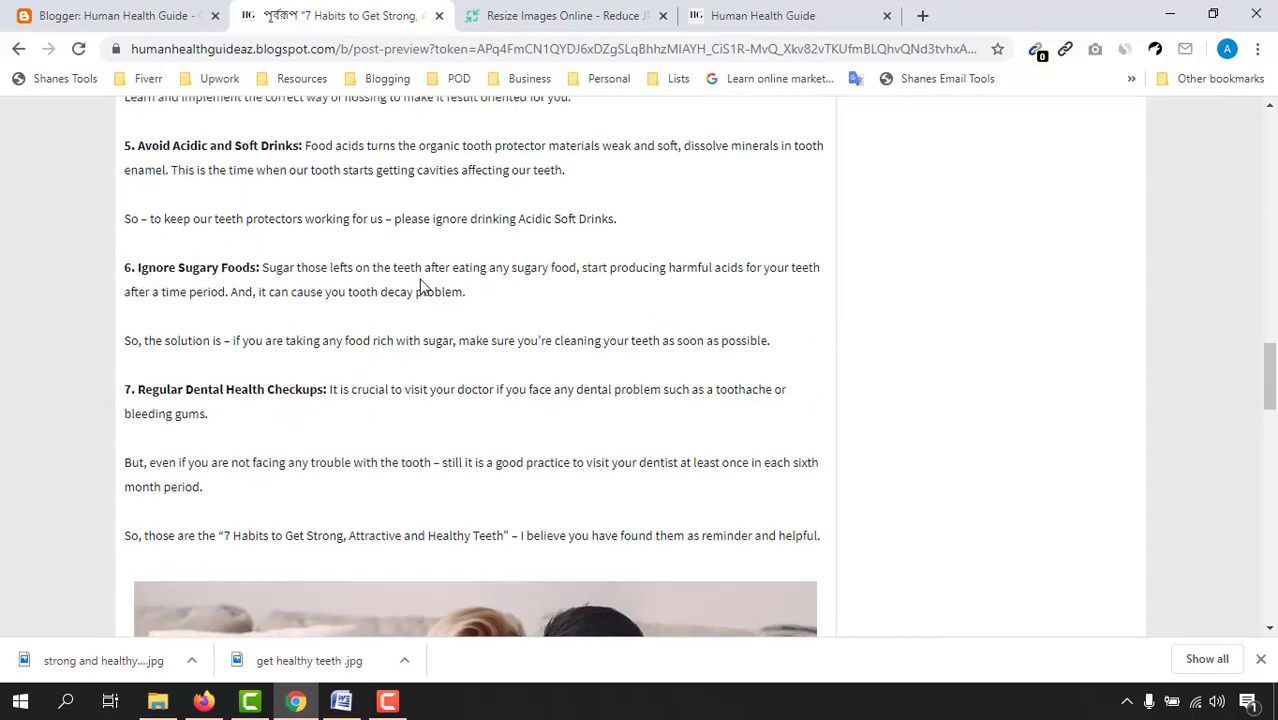
{"action": "scroll", "coordinate": [422, 285], "scroll_direction": "up", "scroll_amount": 6}
{"action": "left_click", "coordinate": [439, 16]}
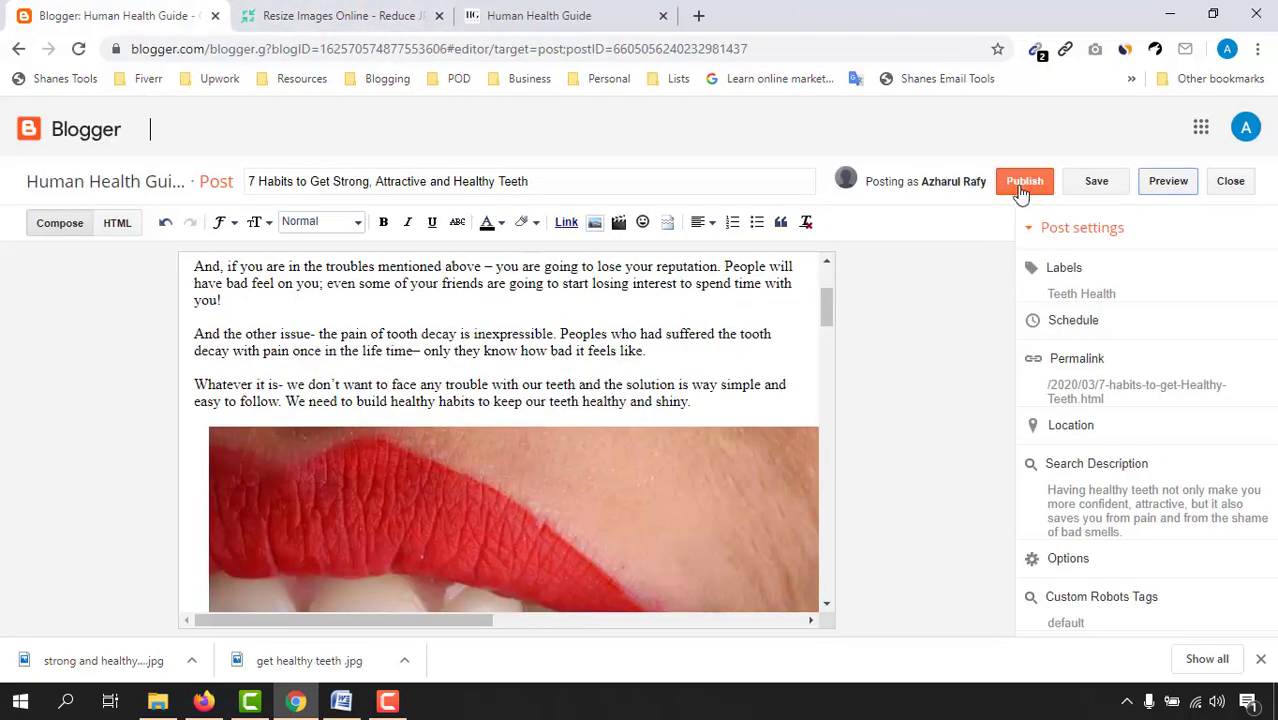
Step: Publish the 7 Habits teeth post
{"action": "scroll", "coordinate": [600, 400], "scroll_direction": "up", "scroll_amount": 2}
{"action": "scroll", "coordinate": [388, 442], "scroll_direction": "down", "scroll_amount": 15}
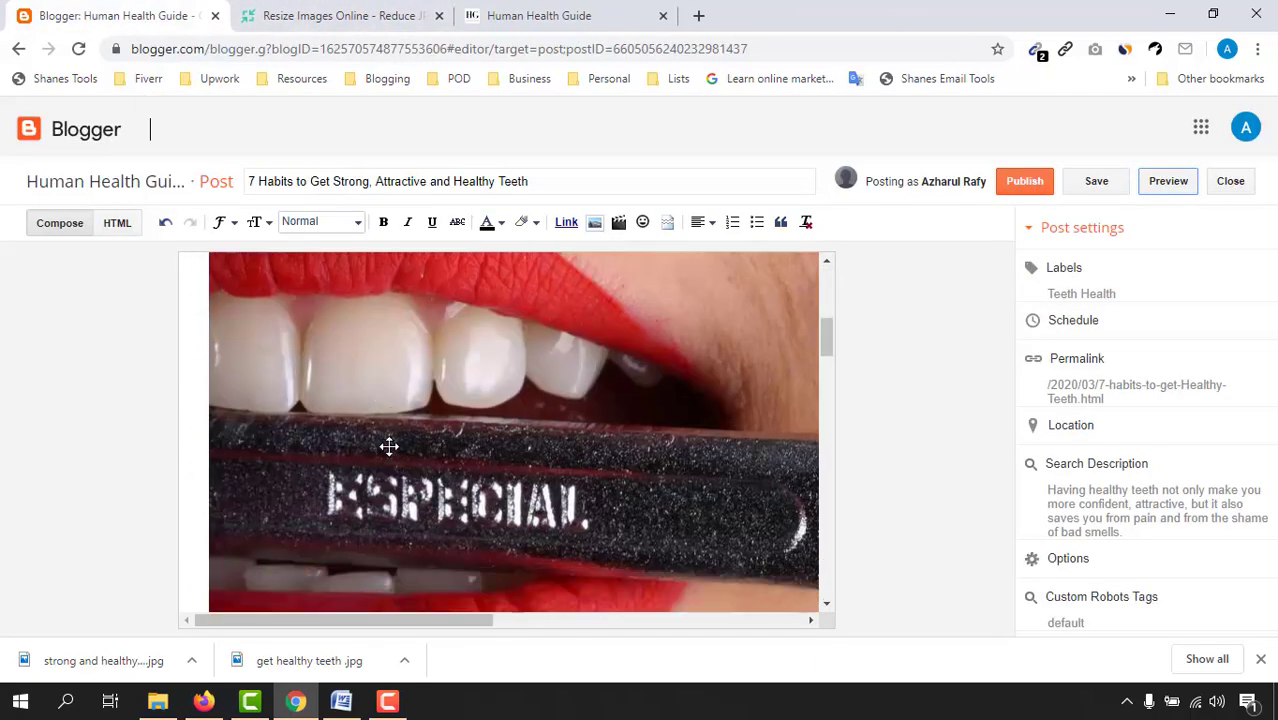
{"action": "scroll", "coordinate": [416, 512], "scroll_direction": "down", "scroll_amount": 5}
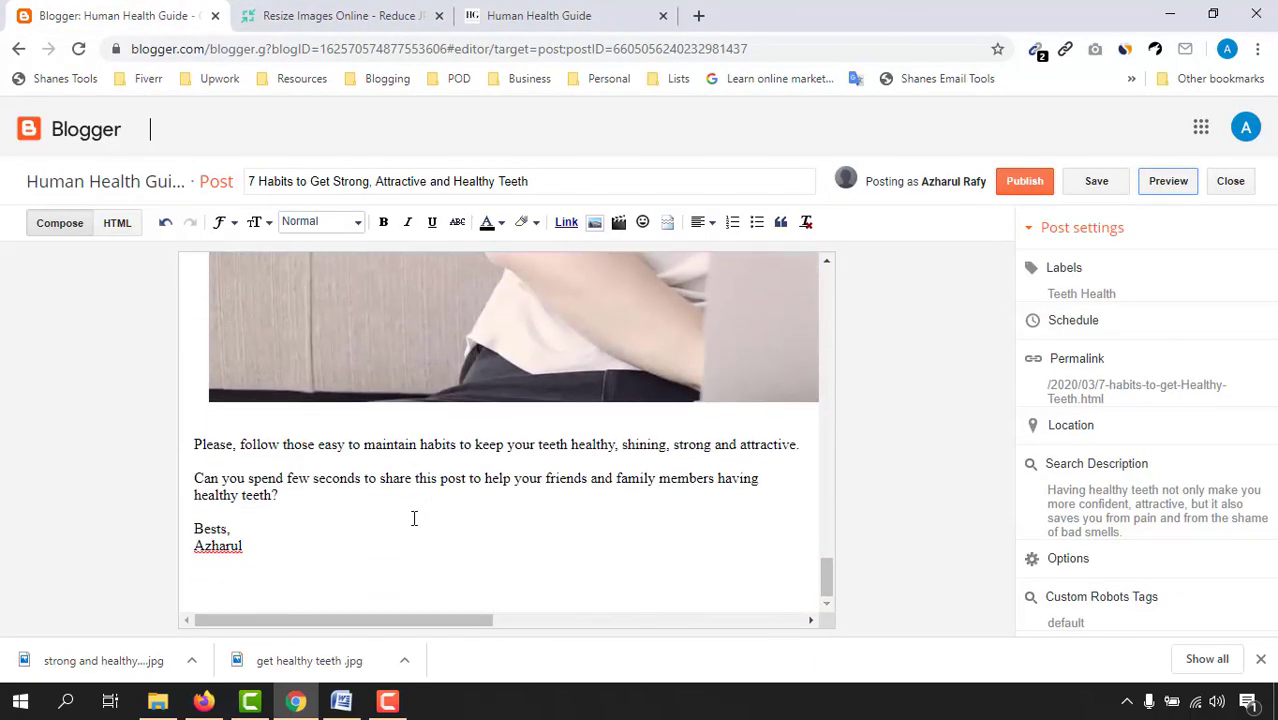
{"action": "scroll", "coordinate": [416, 512], "scroll_direction": "up", "scroll_amount": 15}
{"action": "scroll", "coordinate": [425, 508], "scroll_direction": "up", "scroll_amount": 6}
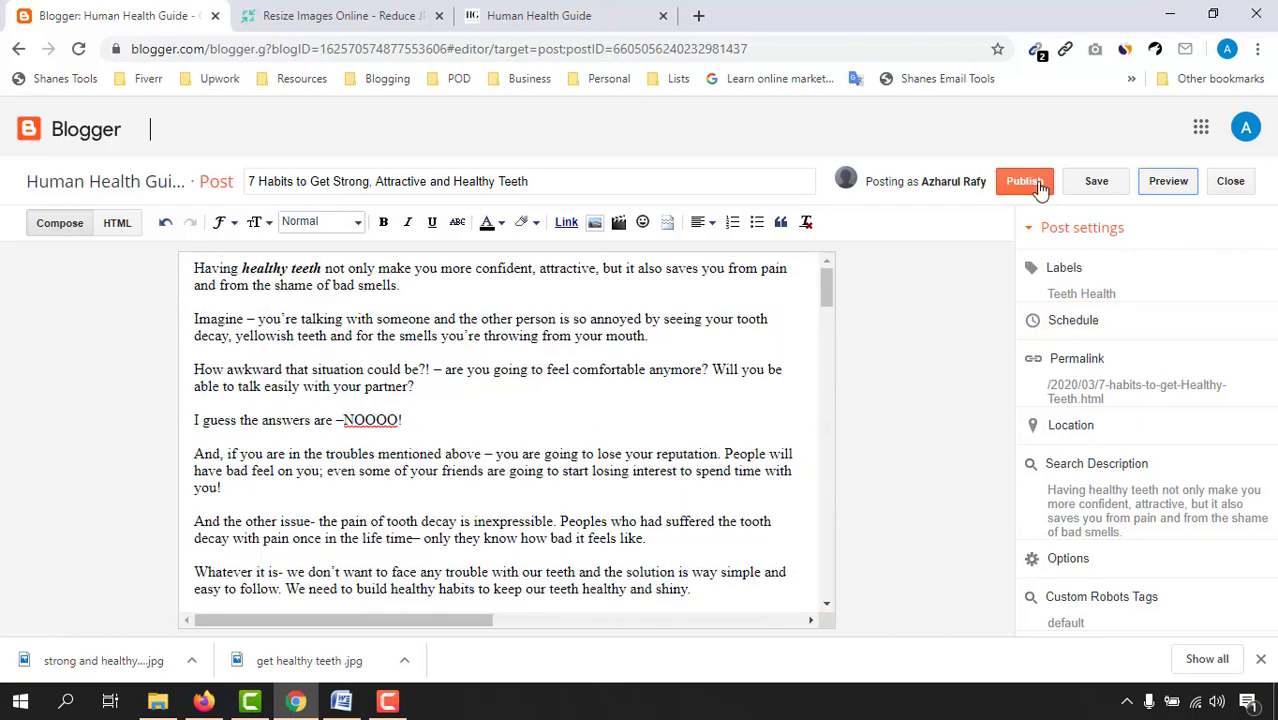
{"action": "left_click", "coordinate": [1032, 184]}
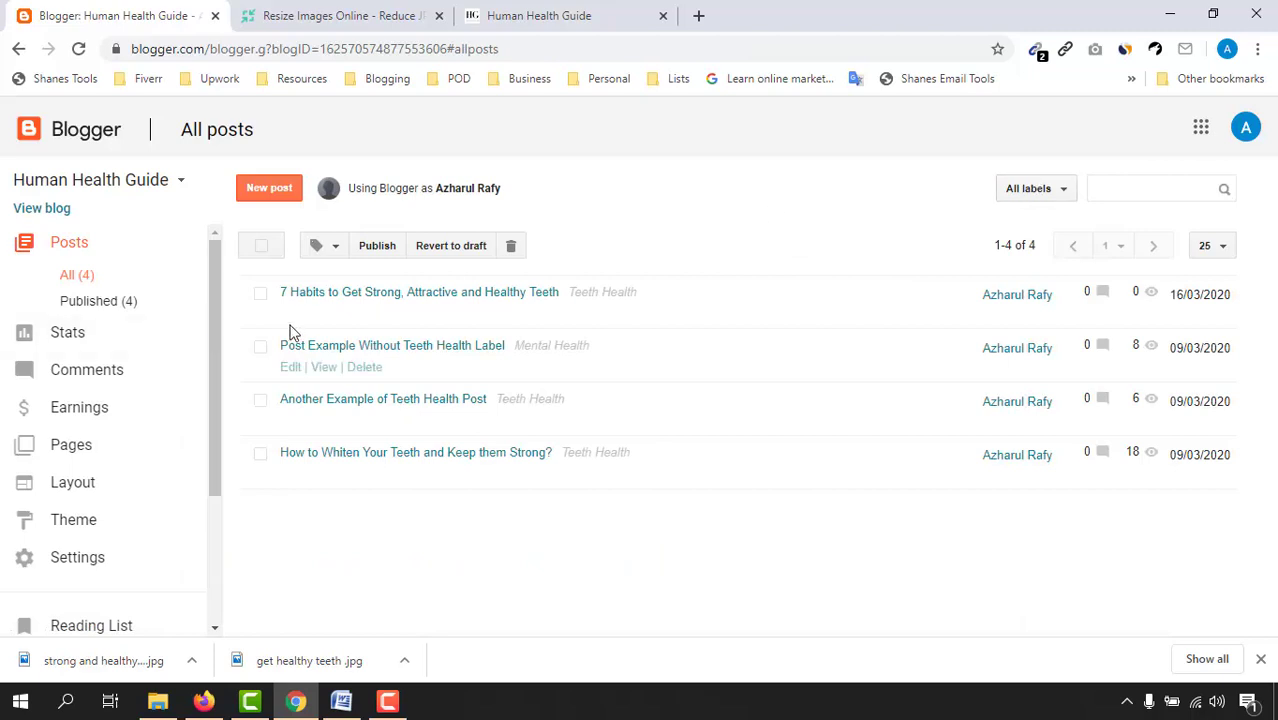
Step: Open the live post in a new tab, copy its web address, and reopen the post for editing
{"action": "right_click", "coordinate": [328, 318]}
{"action": "left_click", "coordinate": [360, 331]}
{"action": "left_click", "coordinate": [342, 15]}
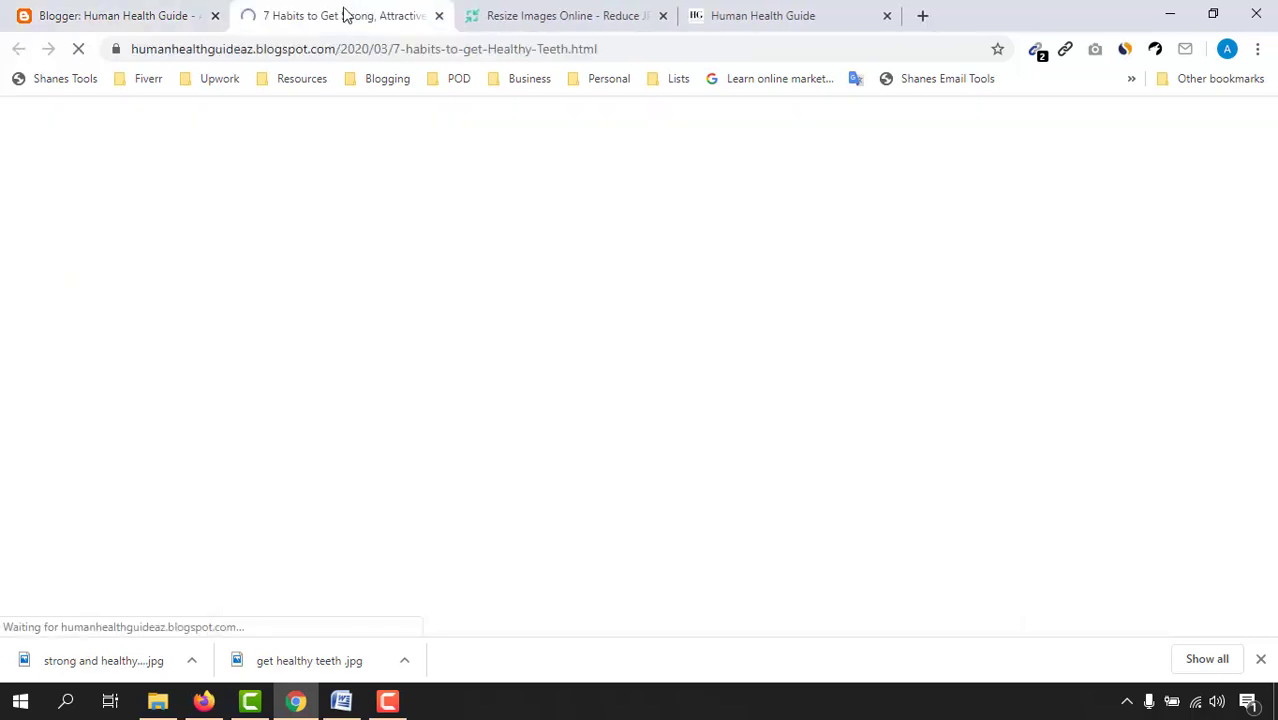
{"action": "left_click", "coordinate": [414, 48]}
{"action": "right_click", "coordinate": [412, 52]}
{"action": "left_click", "coordinate": [484, 166]}
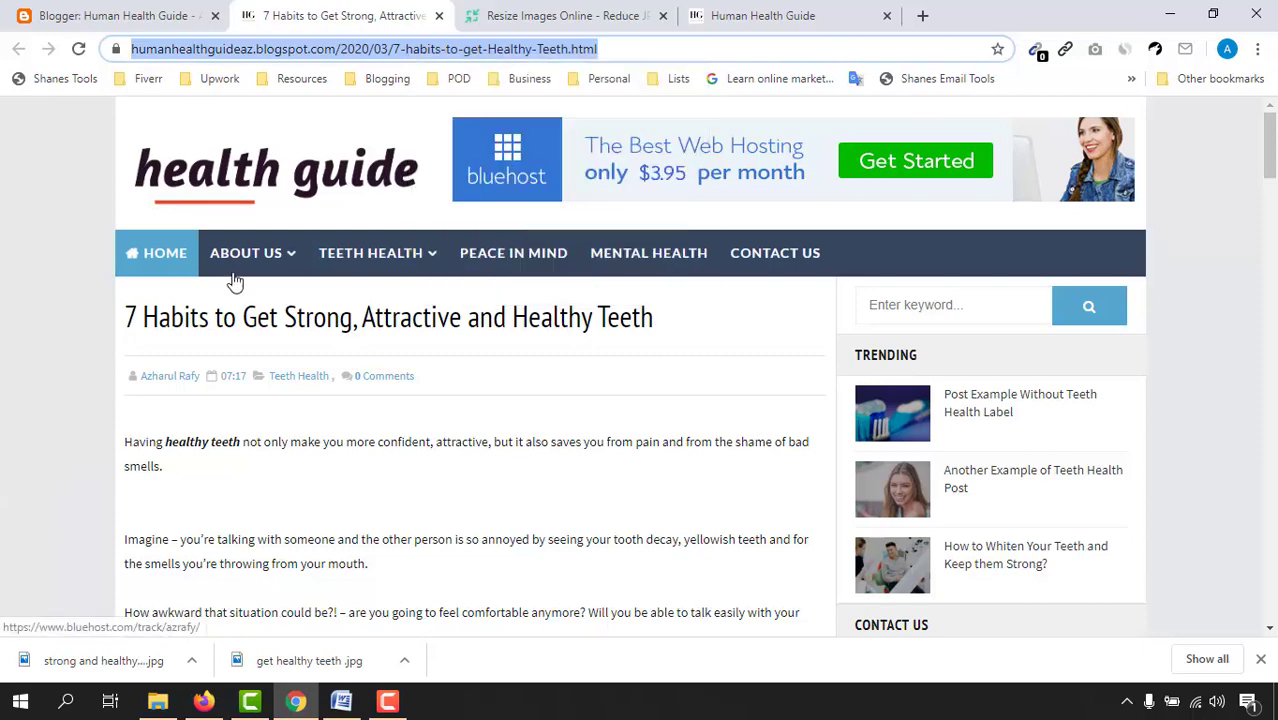
{"action": "left_click", "coordinate": [55, 10]}
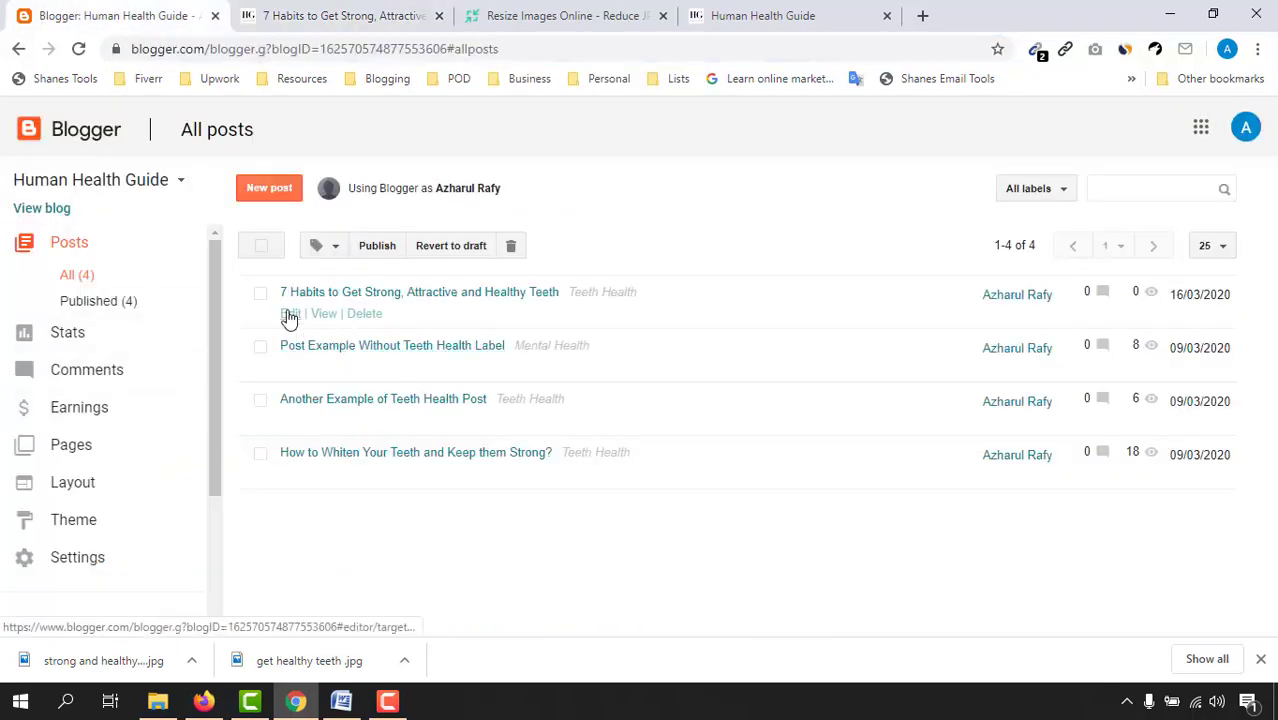
{"action": "left_click", "coordinate": [289, 316]}
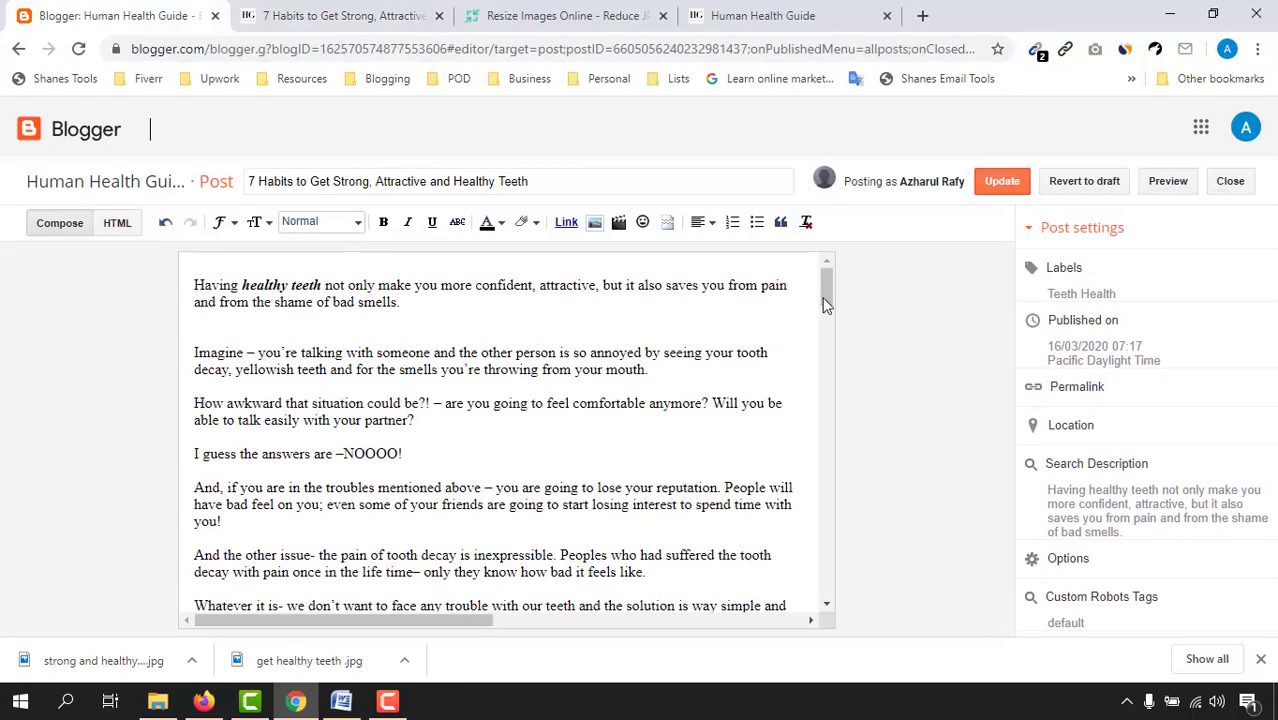
Step: Link the quoted title in the closing paragraph to the live post's URL, opening in a new window
{"action": "left_click_drag", "start_coordinate": [826, 305], "coordinate": [820, 604]}
{"action": "scroll", "coordinate": [365, 503], "scroll_direction": "up", "scroll_amount": 3}
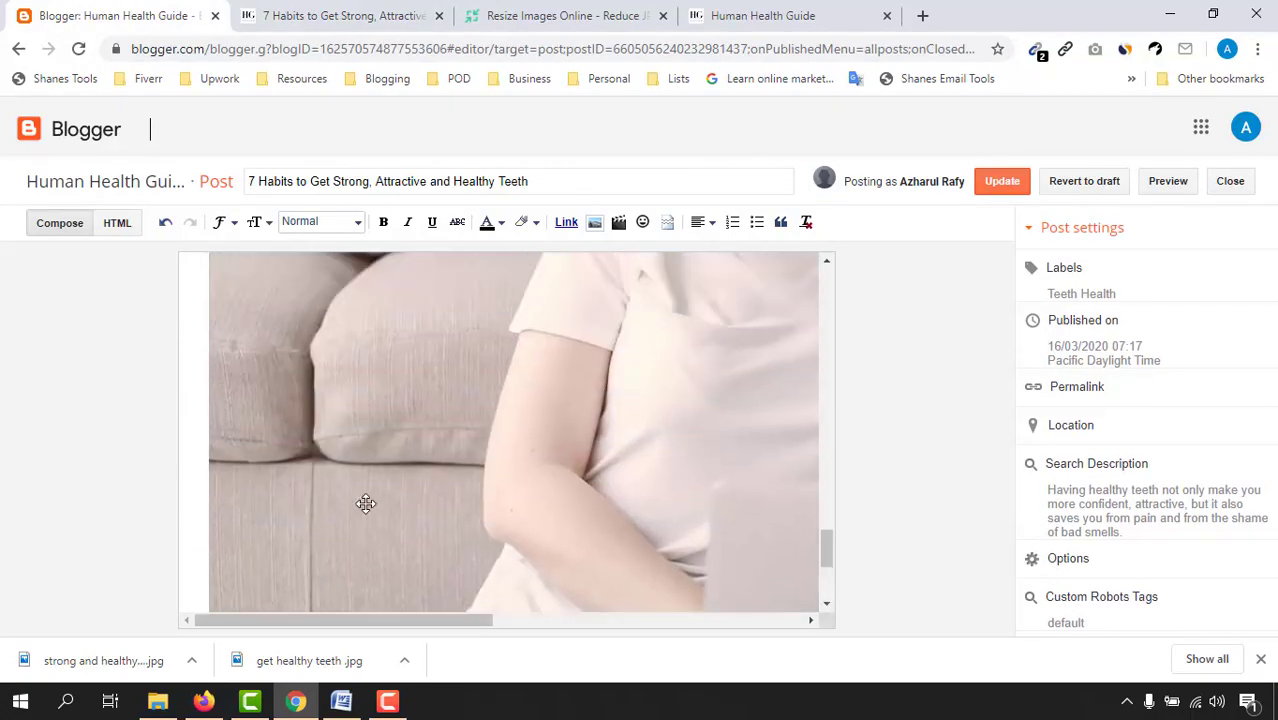
{"action": "scroll", "coordinate": [365, 503], "scroll_direction": "up", "scroll_amount": 5}
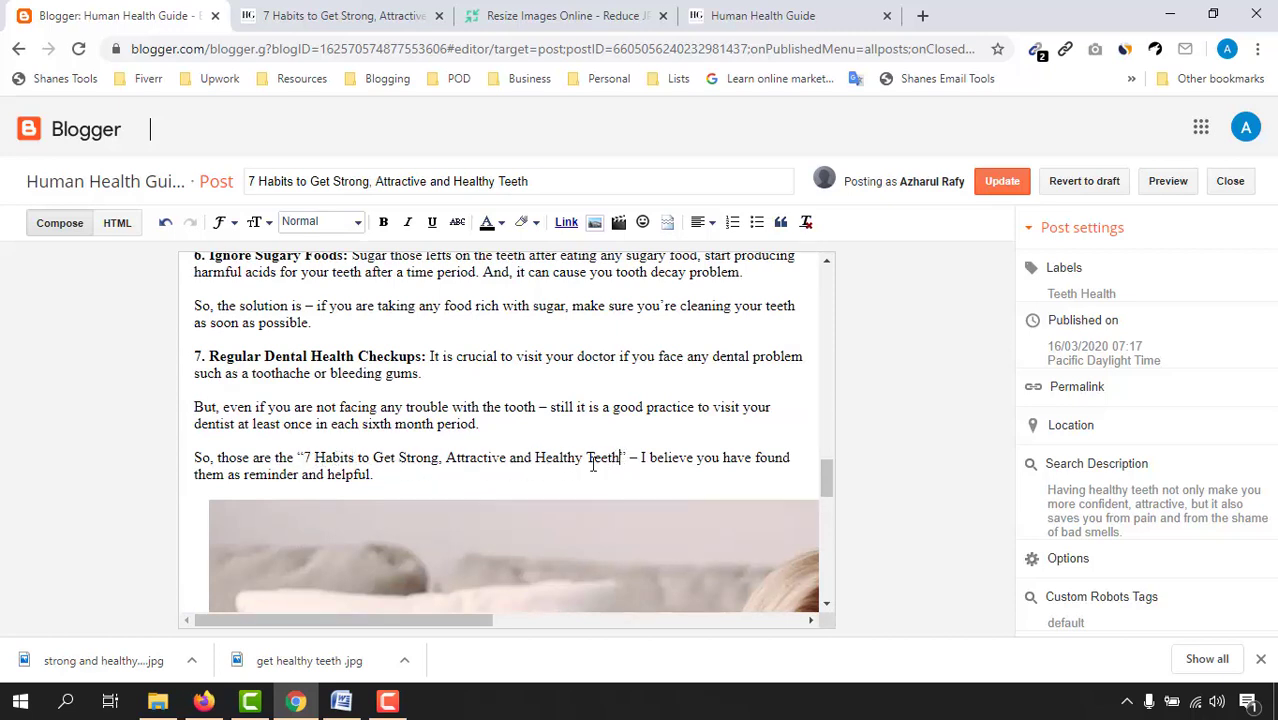
{"action": "mouse_move", "coordinate": [593, 464]}
{"action": "left_mouse_down"}
{"action": "mouse_move", "coordinate": [196, 450]}
{"action": "mouse_move", "coordinate": [308, 462]}
{"action": "left_mouse_up"}
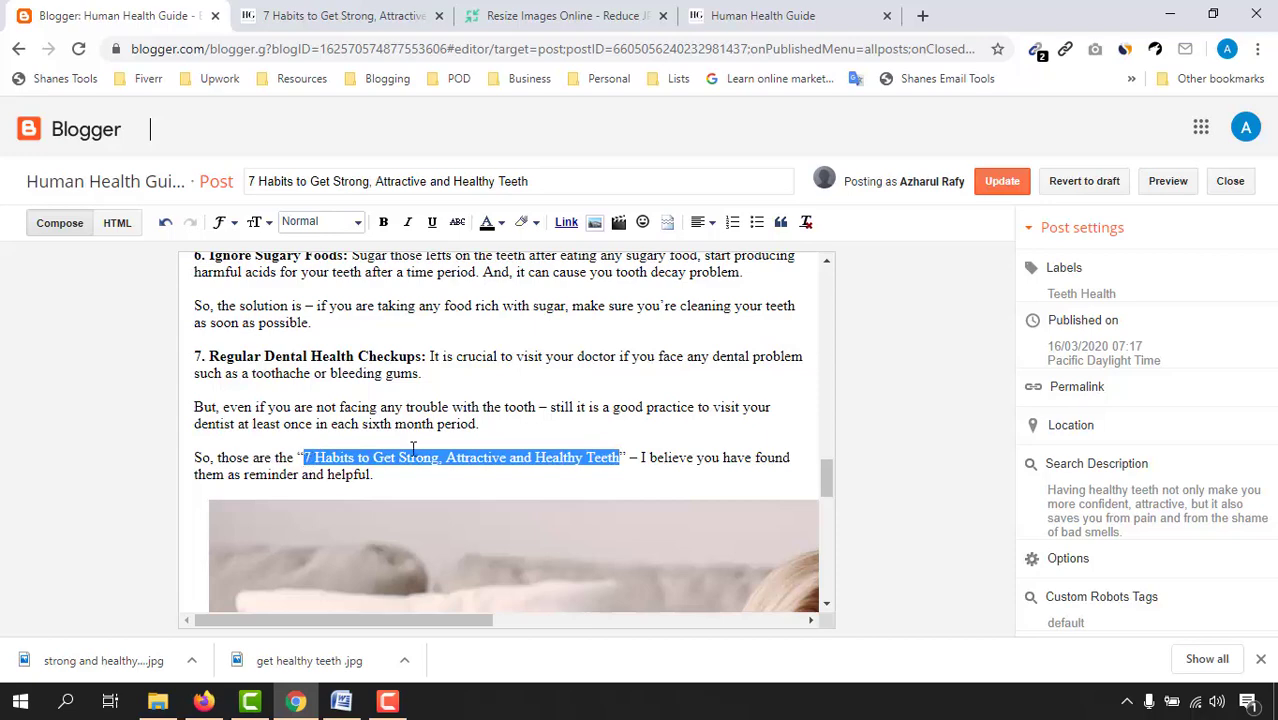
{"action": "left_click", "coordinate": [564, 223]}
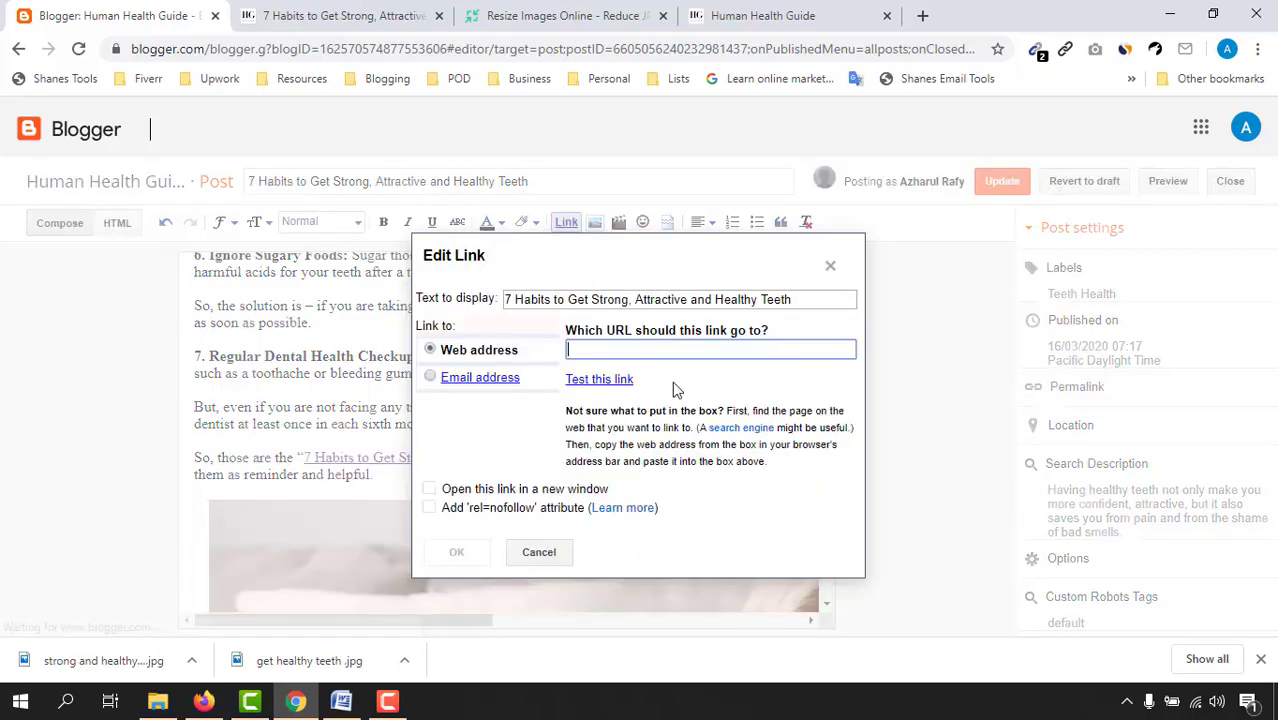
{"action": "right_click", "coordinate": [601, 348]}
{"action": "left_click", "coordinate": [672, 485]}
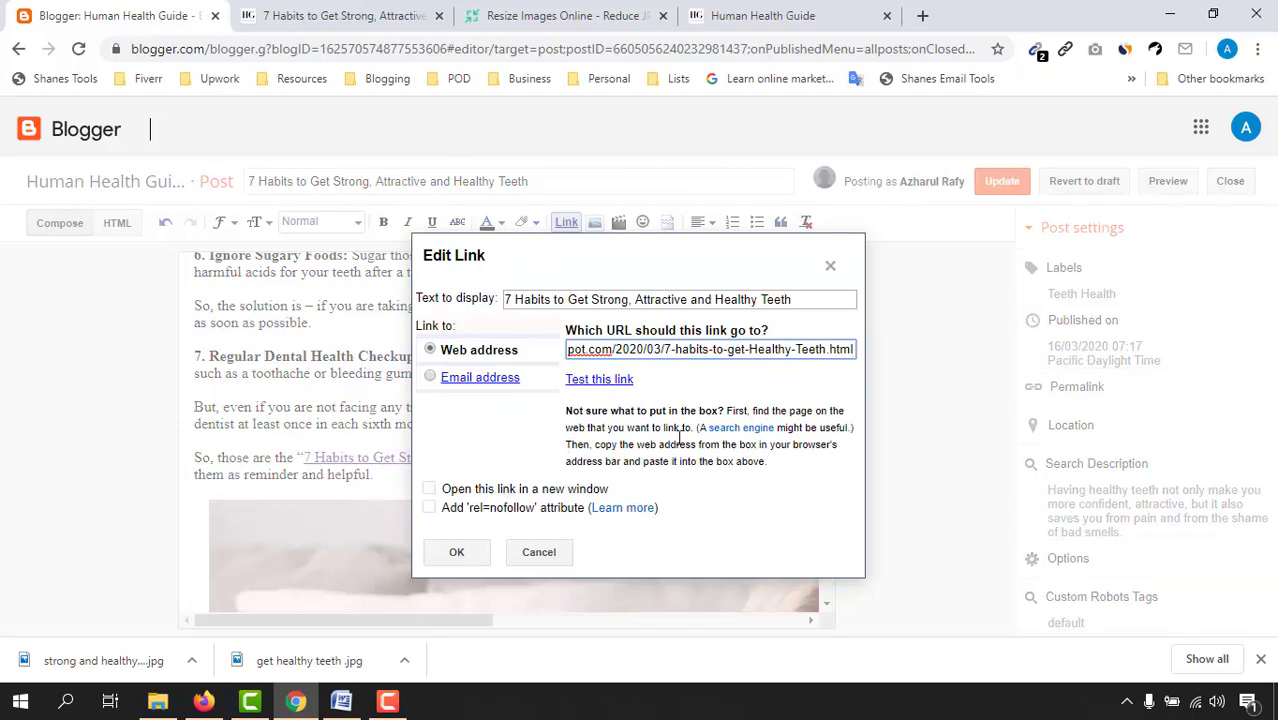
{"action": "left_click", "coordinate": [466, 493]}
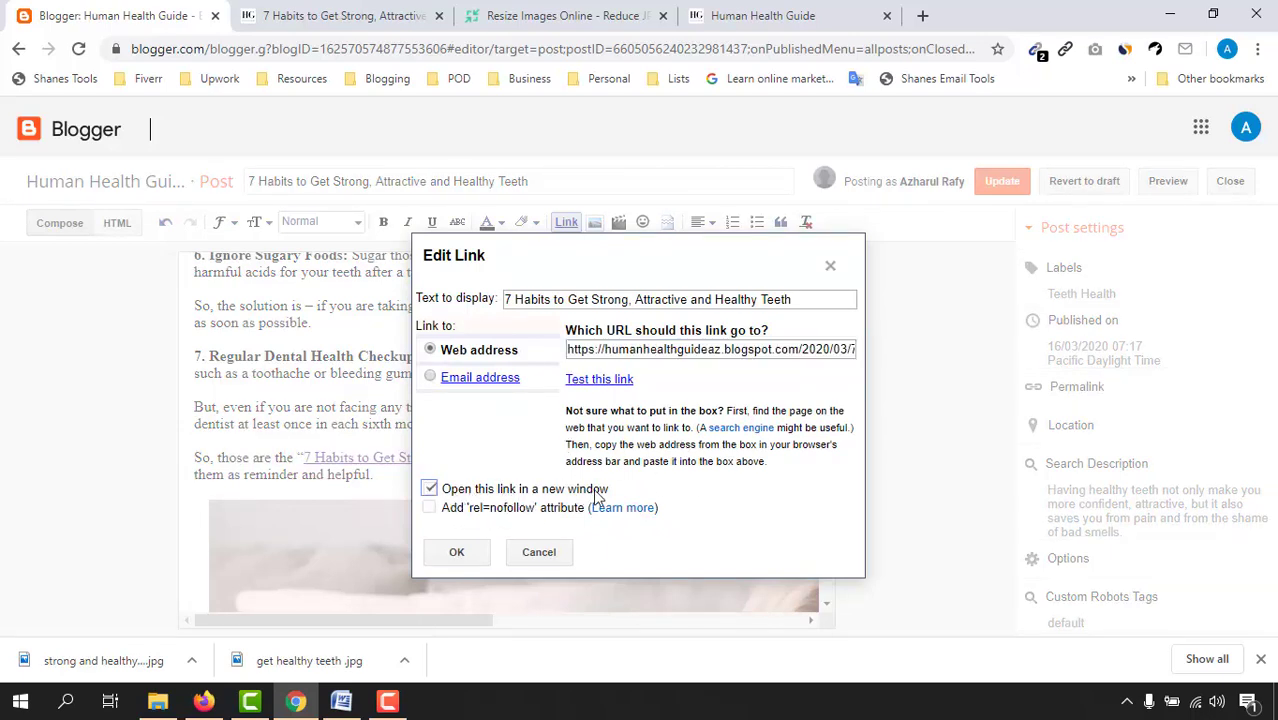
{"action": "left_click", "coordinate": [450, 553]}
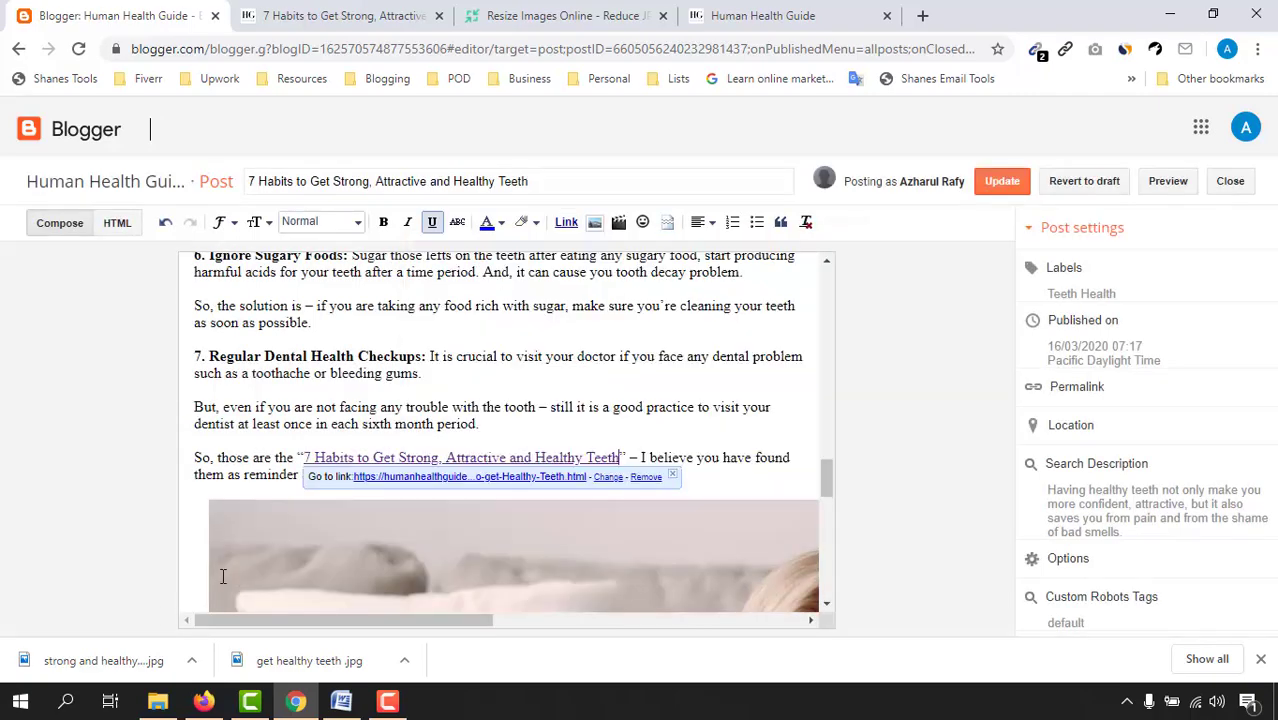
{"action": "left_click", "coordinate": [630, 424]}
Step: Turn the 'Let's learn about…' line introducing the seven habits into a Subheading
{"action": "scroll", "coordinate": [473, 470], "scroll_direction": "up", "scroll_amount": 15}
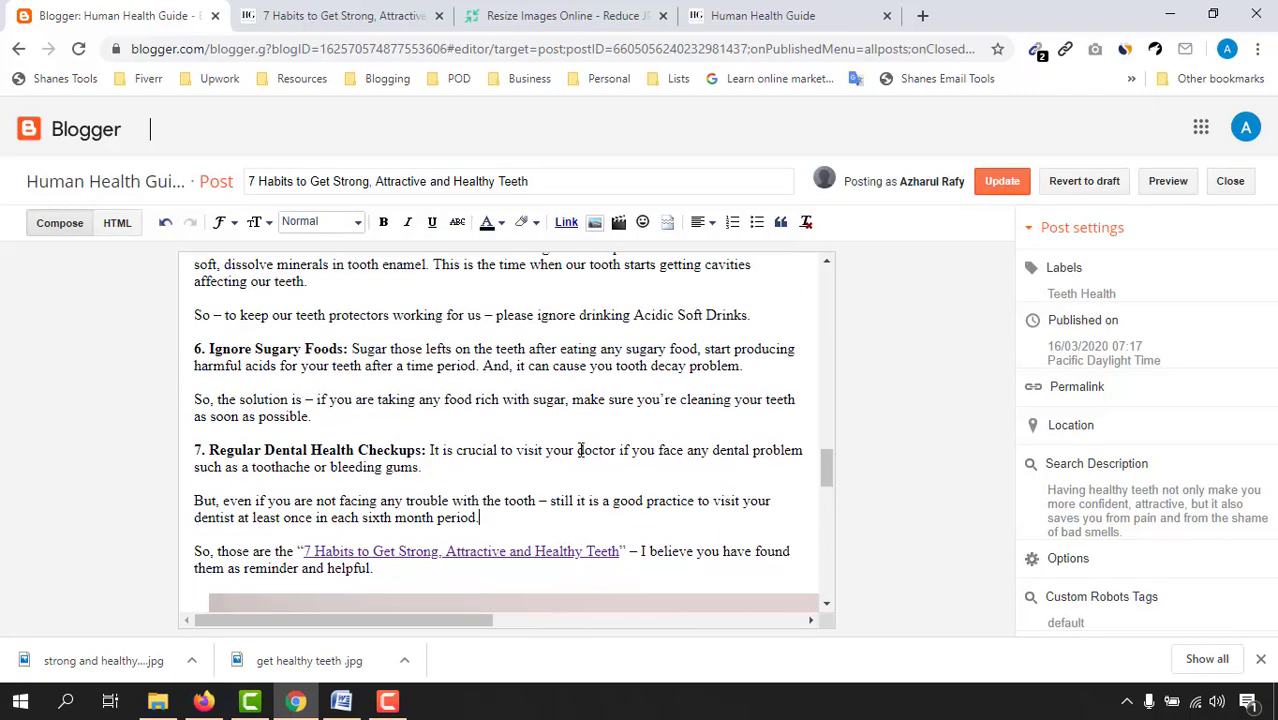
{"action": "scroll", "coordinate": [663, 492], "scroll_direction": "up", "scroll_amount": 3}
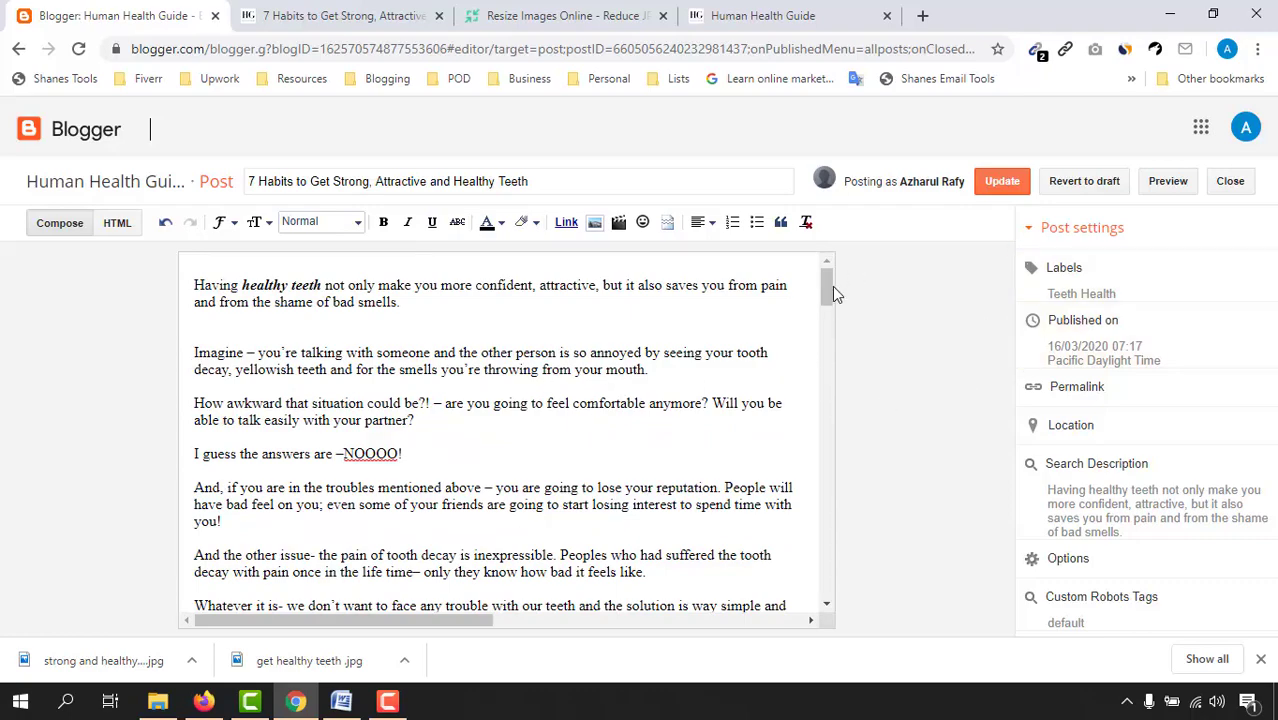
{"action": "scroll", "coordinate": [600, 520], "scroll_direction": "down", "scroll_amount": 20}
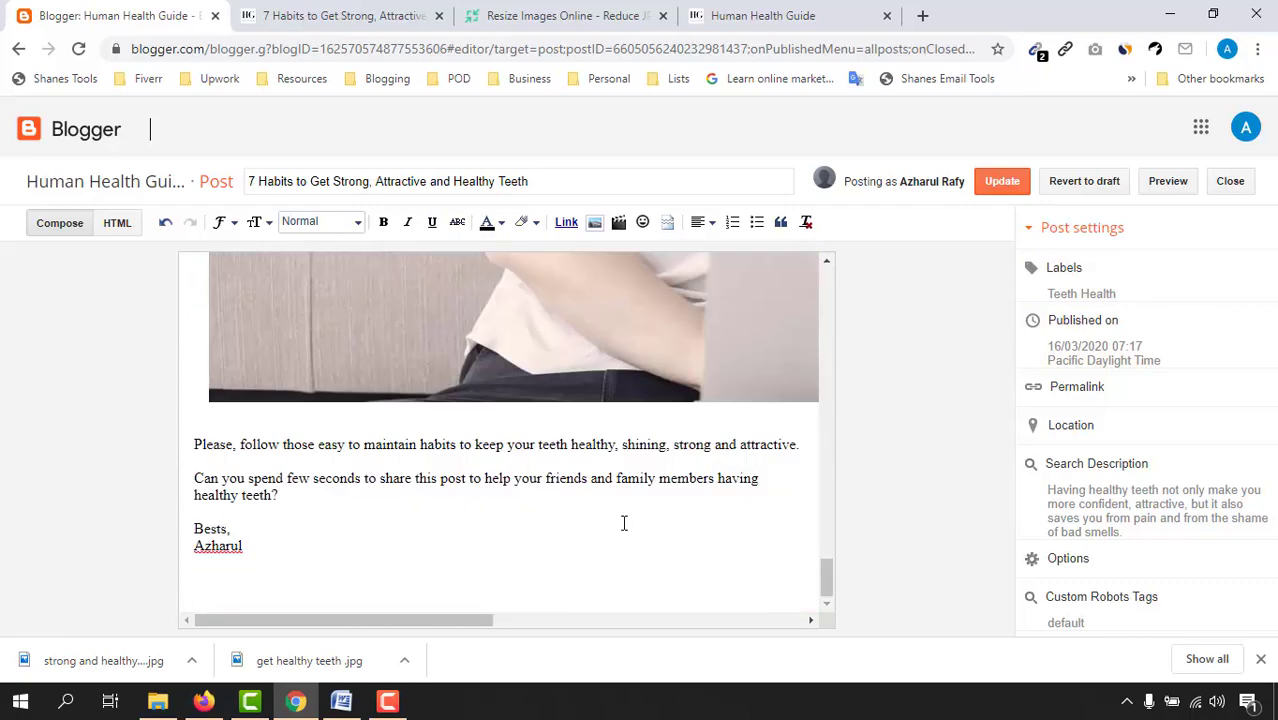
{"action": "scroll", "coordinate": [623, 523], "scroll_direction": "up", "scroll_amount": 20}
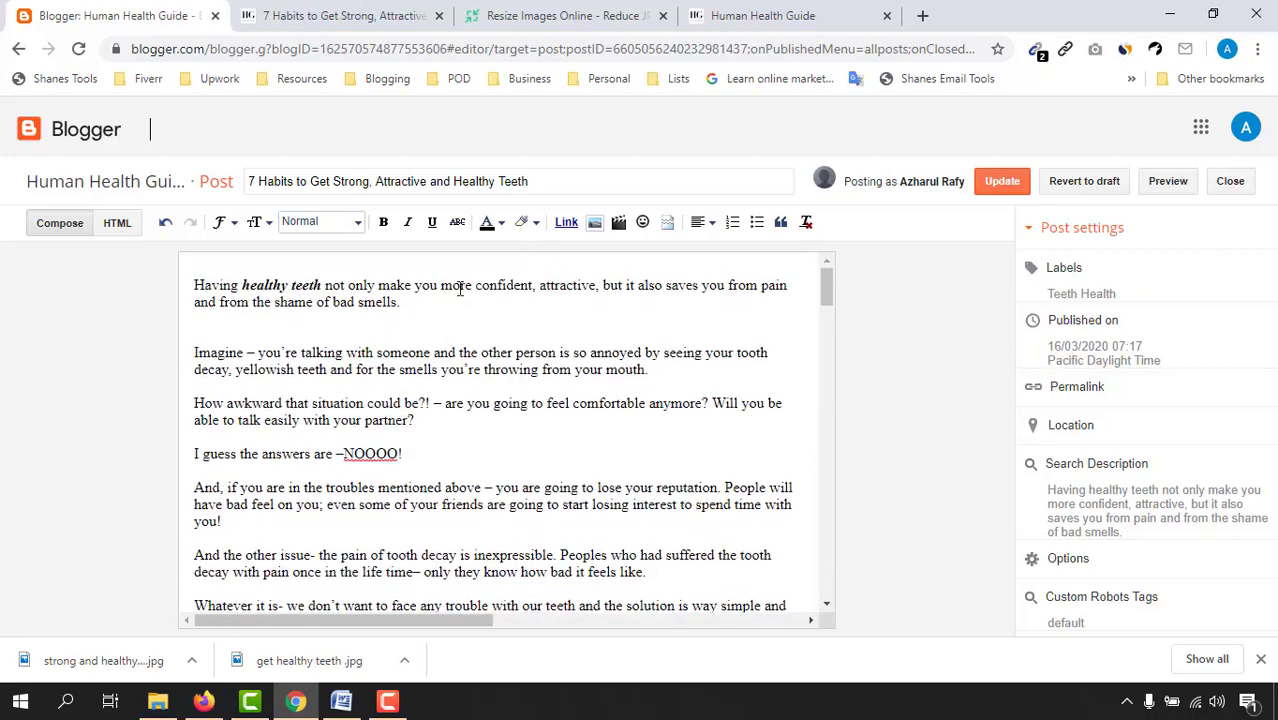
{"action": "left_click_drag", "start_coordinate": [510, 184], "coordinate": [520, 184]}
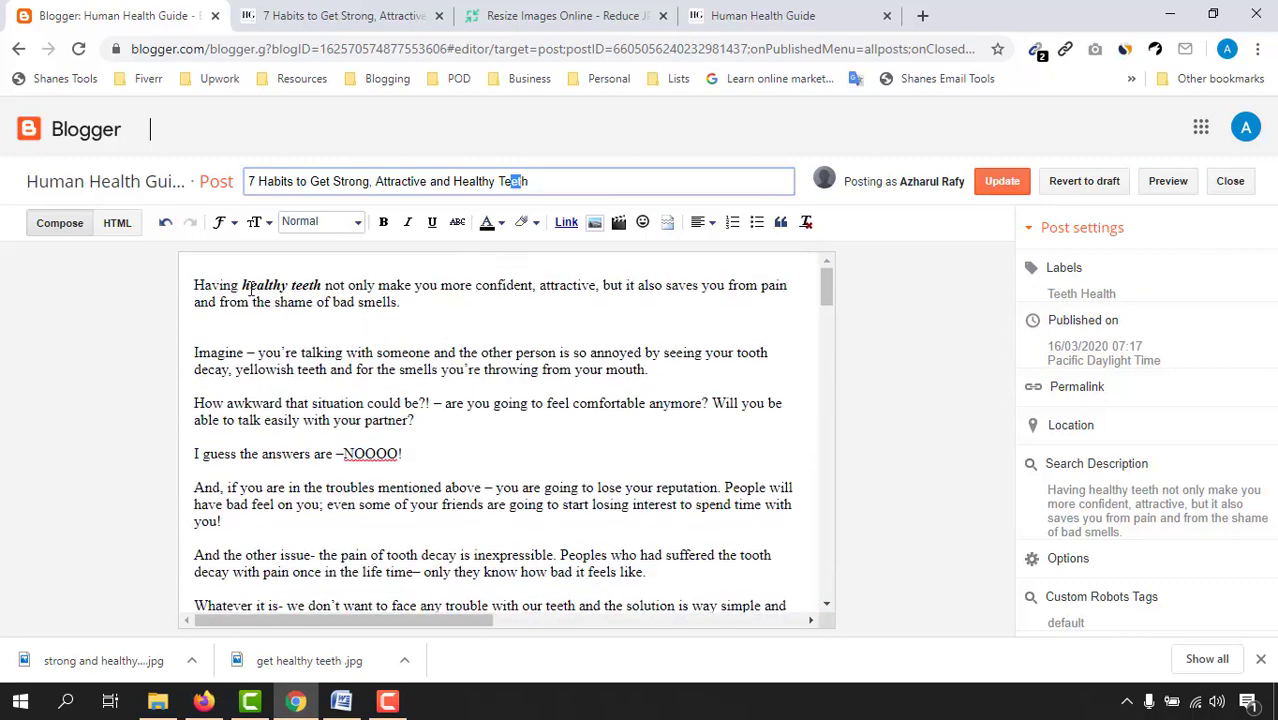
{"action": "left_click_drag", "start_coordinate": [251, 287], "coordinate": [292, 287]}
{"action": "scroll", "coordinate": [565, 491], "scroll_direction": "down", "scroll_amount": 10}
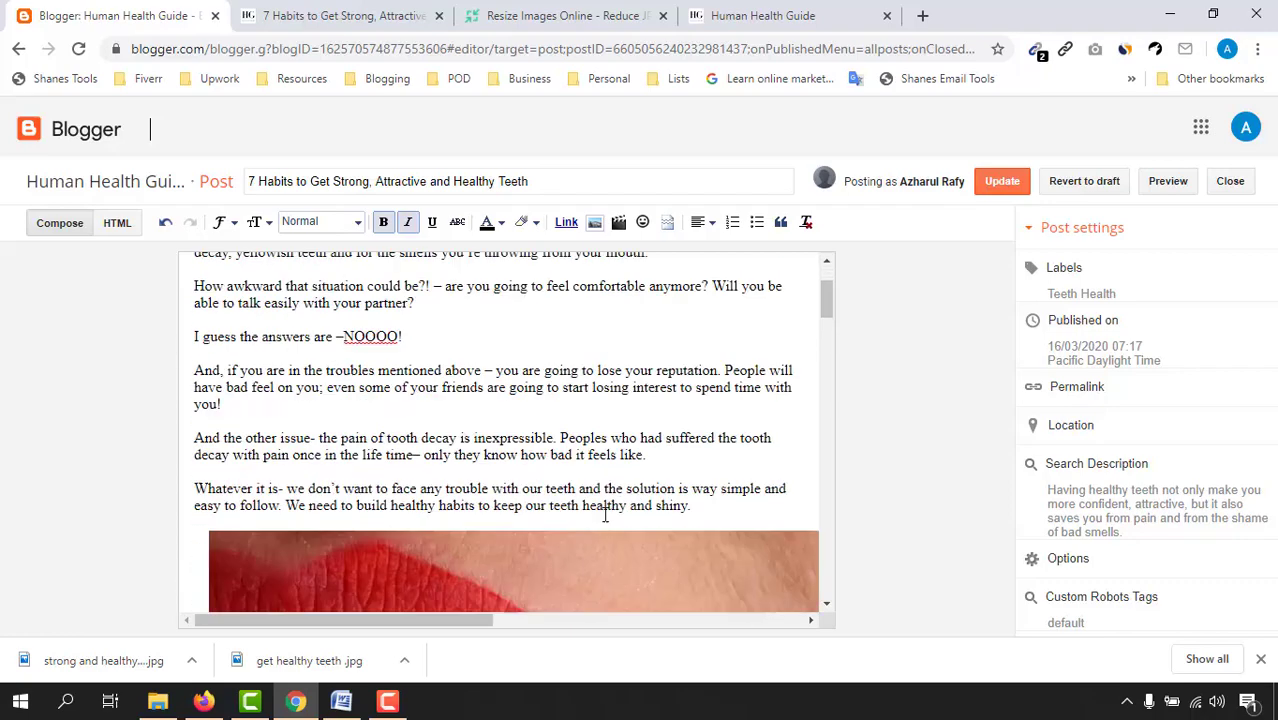
{"action": "scroll", "coordinate": [471, 513], "scroll_direction": "up", "scroll_amount": 10}
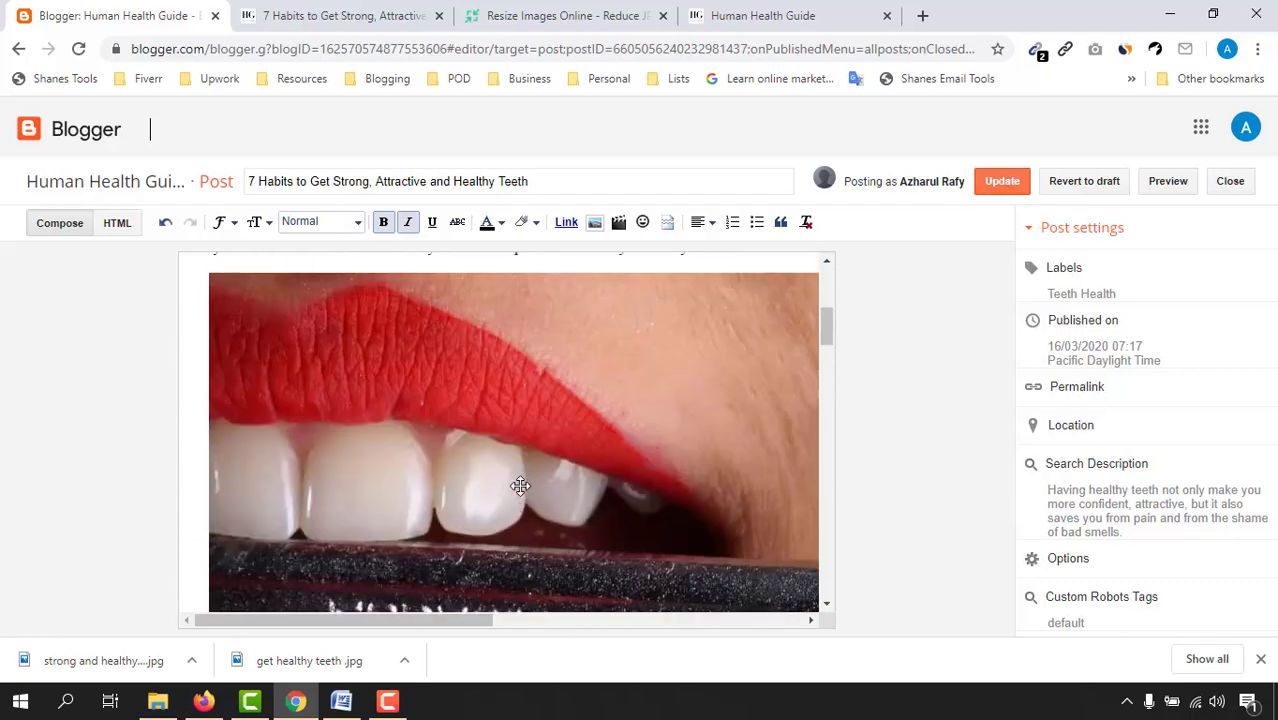
{"action": "scroll", "coordinate": [362, 494], "scroll_direction": "down", "scroll_amount": 4}
{"action": "scroll", "coordinate": [321, 486], "scroll_direction": "down", "scroll_amount": 5}
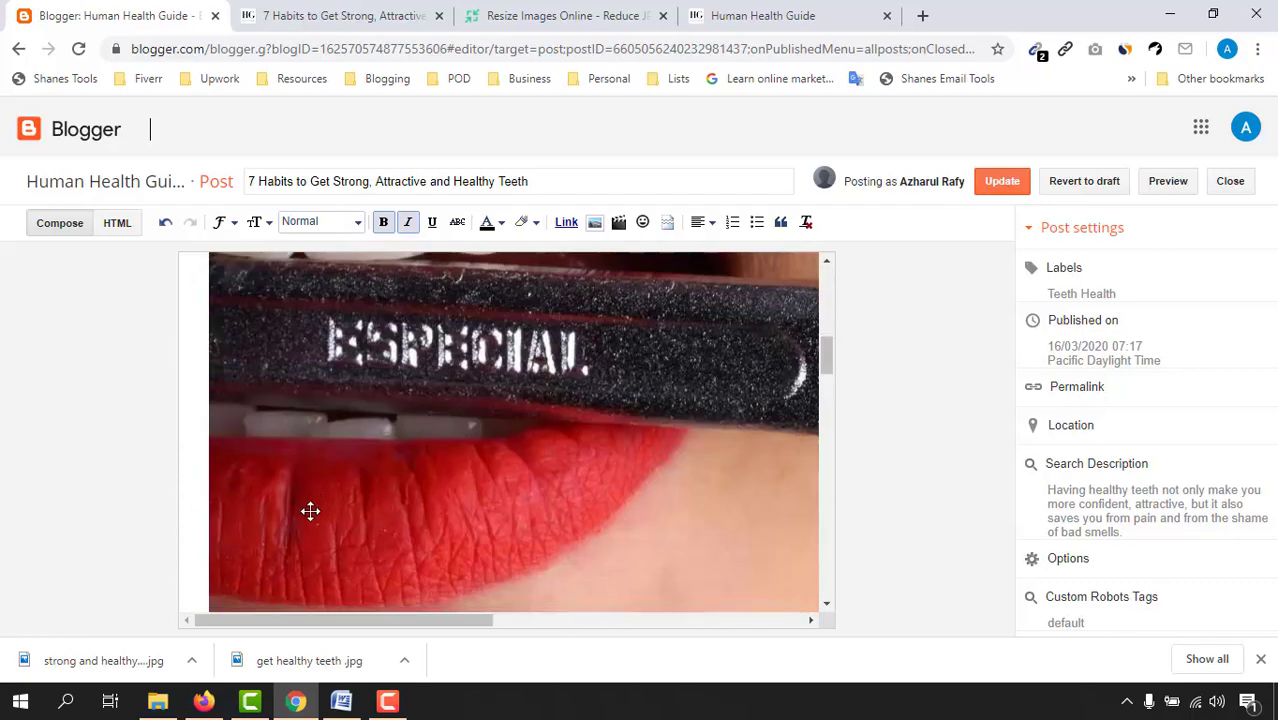
{"action": "left_click_drag", "start_coordinate": [212, 407], "coordinate": [573, 418]}
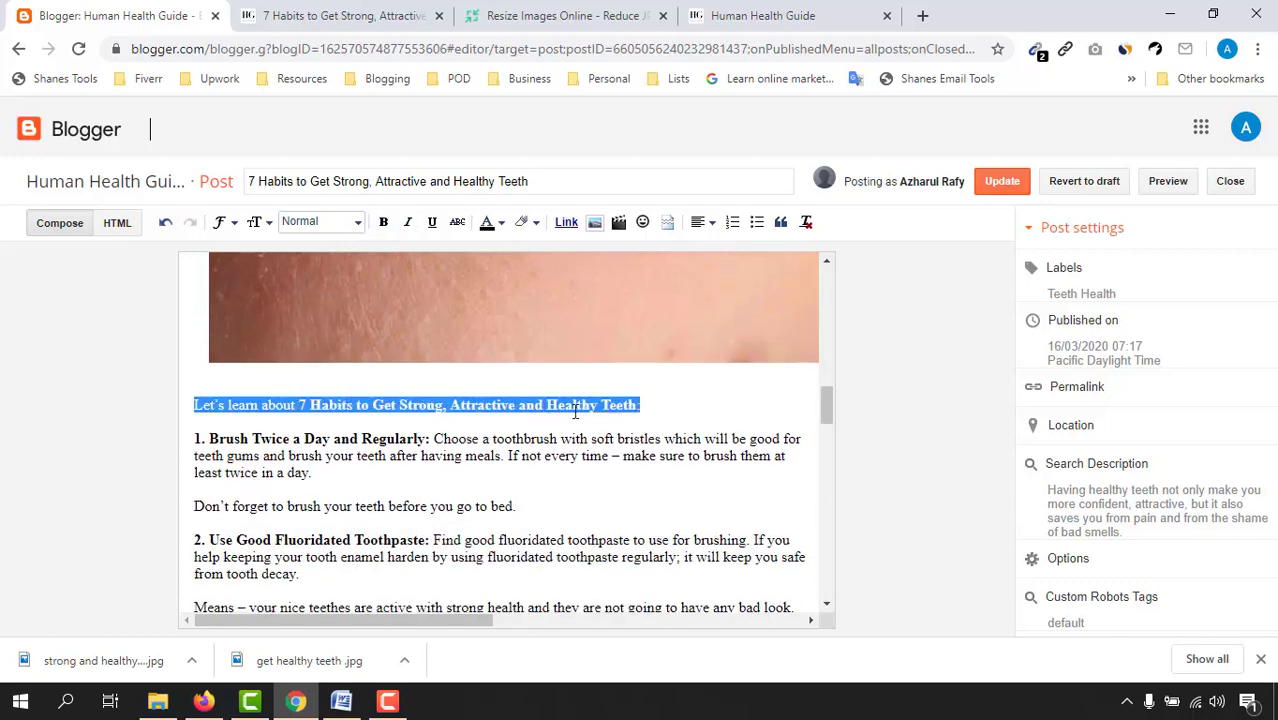
{"action": "left_click", "coordinate": [303, 222]}
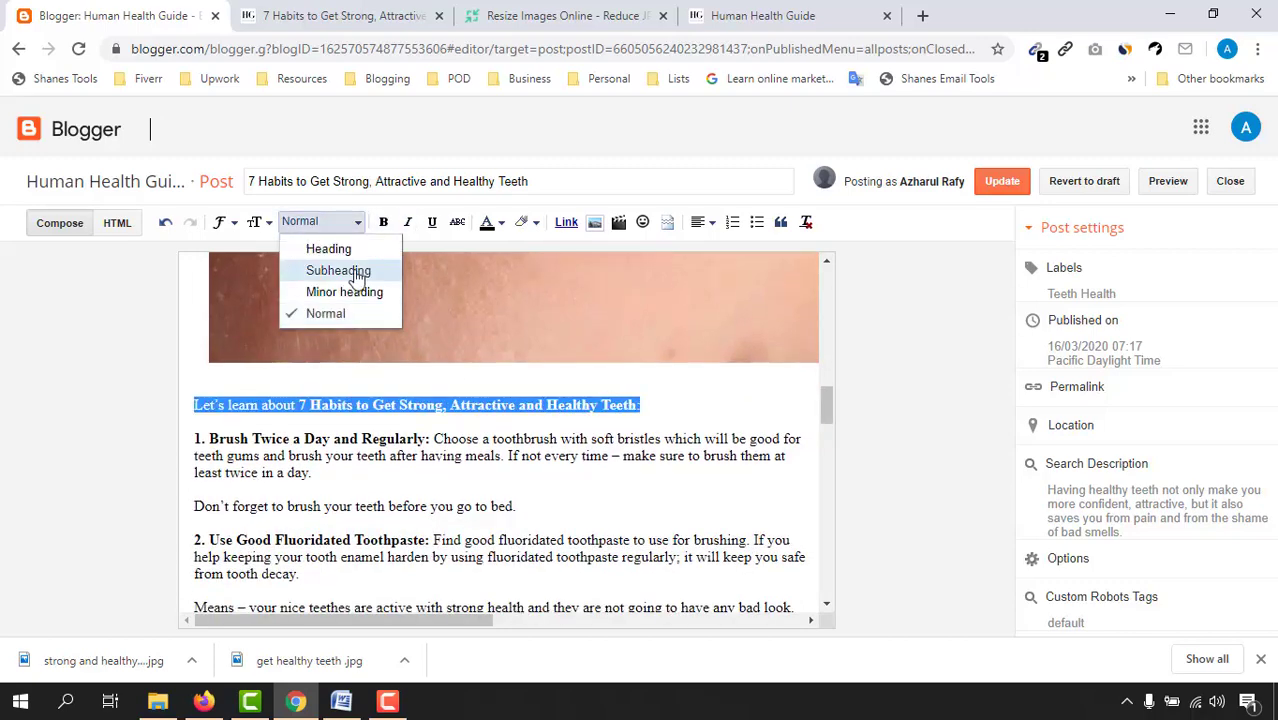
{"action": "left_click", "coordinate": [358, 273]}
{"action": "left_click", "coordinate": [422, 504]}
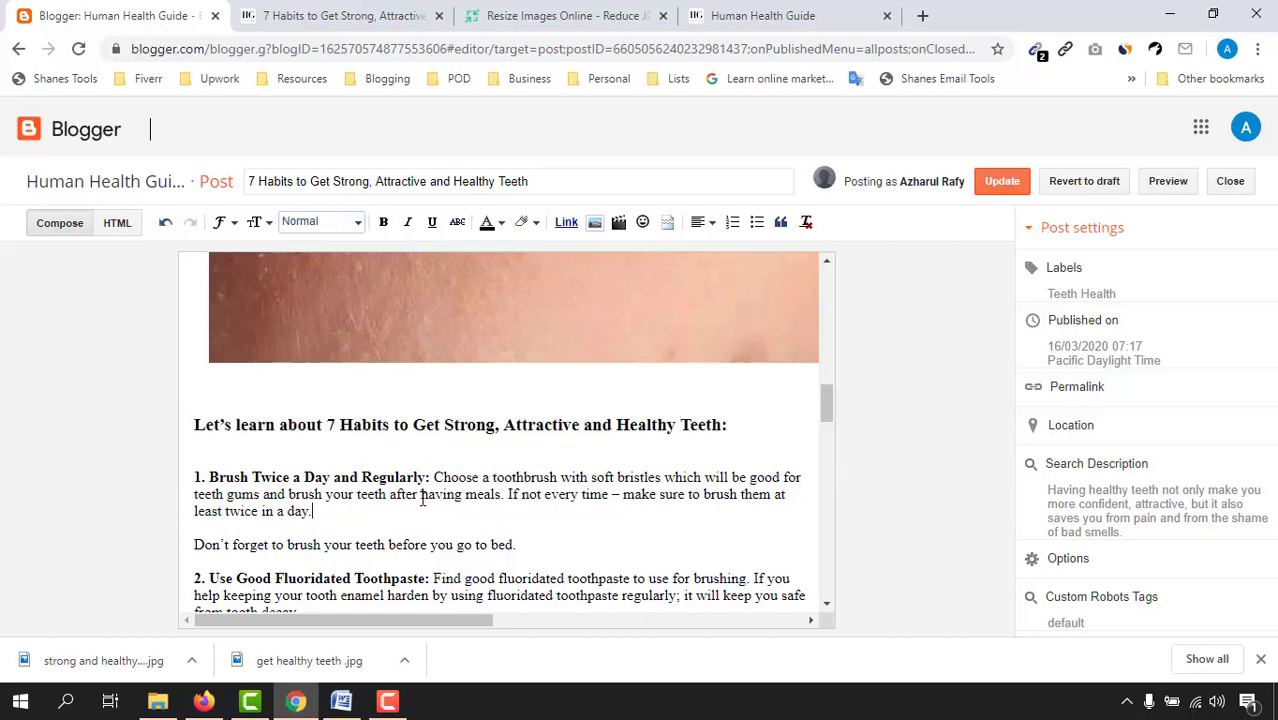
Step: Look over the post and save it with Update
{"action": "scroll", "coordinate": [400, 480], "scroll_direction": "up", "scroll_amount": 1}
{"action": "scroll", "coordinate": [310, 468], "scroll_direction": "down", "scroll_amount": 3}
{"action": "scroll", "coordinate": [275, 452], "scroll_direction": "up", "scroll_amount": 2}
{"action": "scroll", "coordinate": [640, 460], "scroll_direction": "up", "scroll_amount": 1}
{"action": "scroll", "coordinate": [543, 471], "scroll_direction": "down", "scroll_amount": 15}
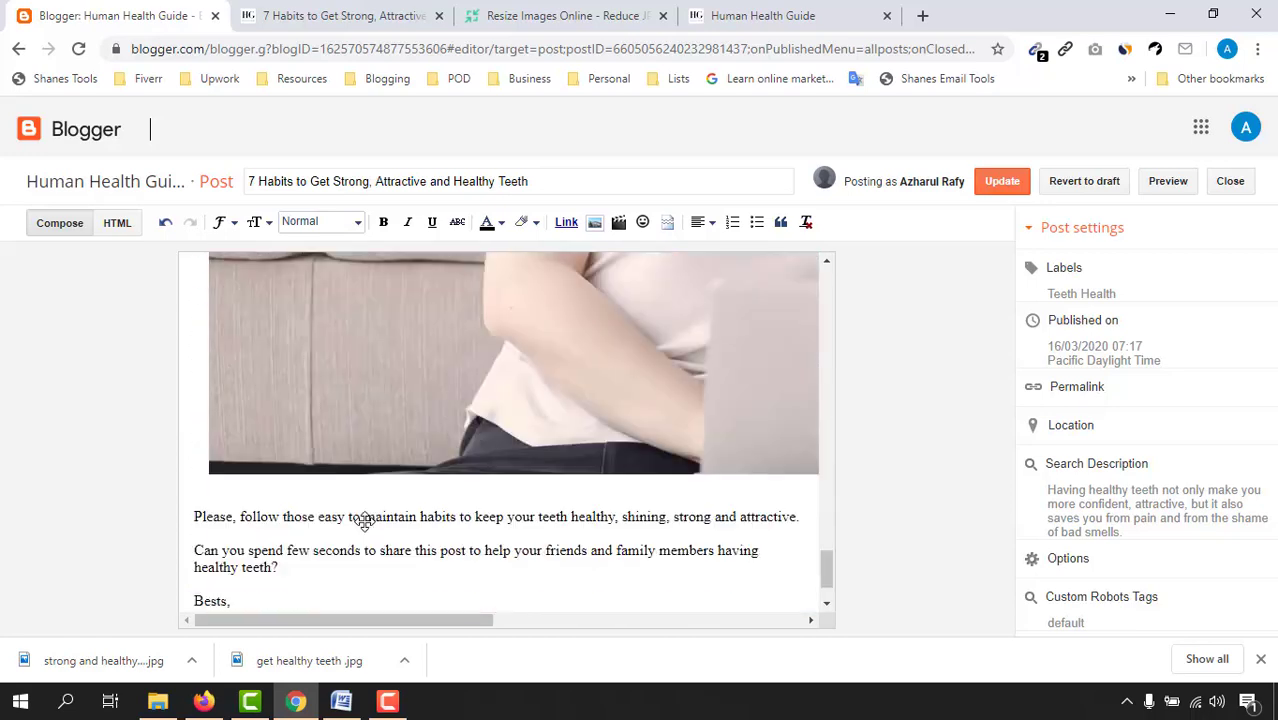
{"action": "scroll", "coordinate": [362, 516], "scroll_direction": "up", "scroll_amount": 6}
{"action": "scroll", "coordinate": [330, 513], "scroll_direction": "down", "scroll_amount": 6}
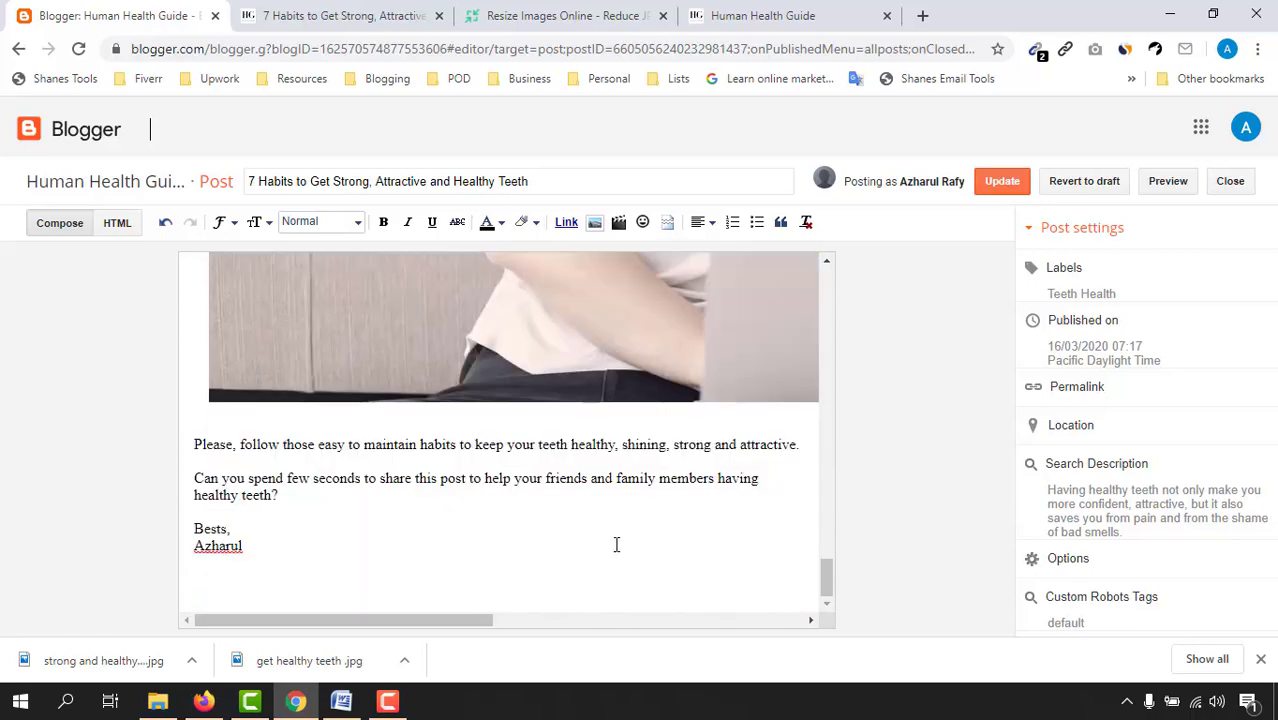
{"action": "left_click", "coordinate": [1027, 182]}
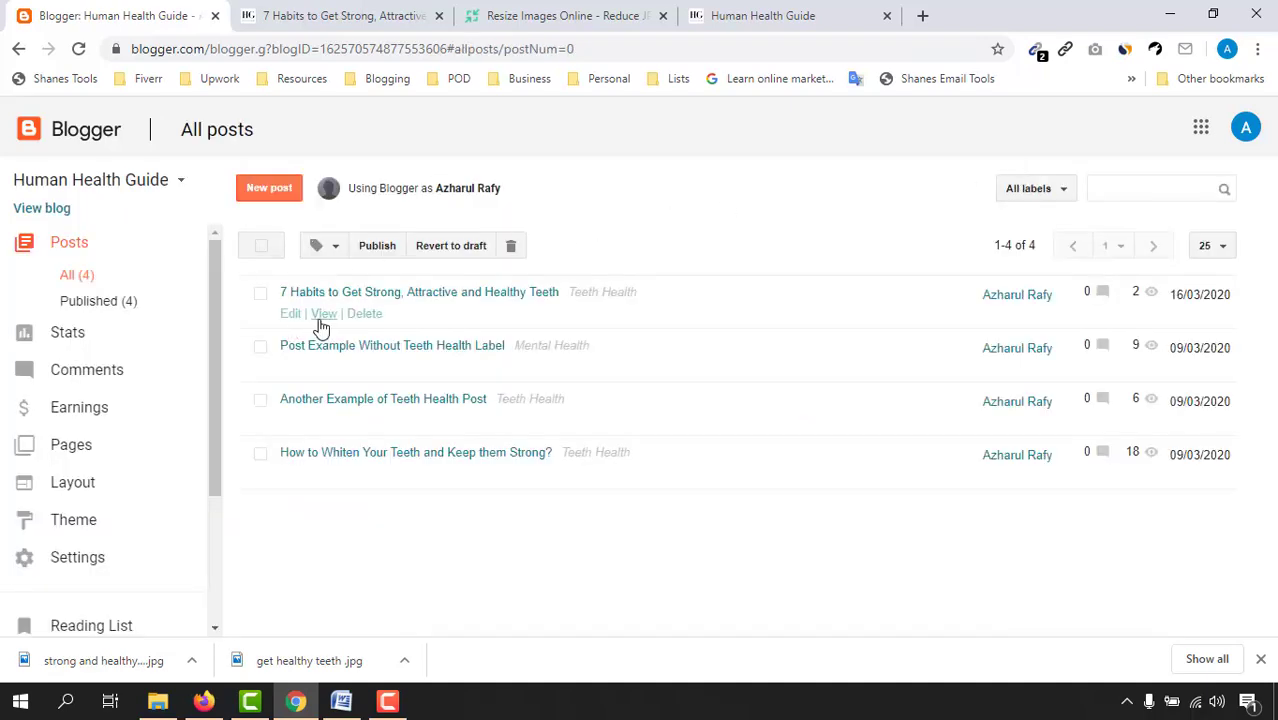
Step: Review the live published post in a new tab, then reopen the 7 Habits post in the editor
{"action": "left_click", "coordinate": [320, 318]}
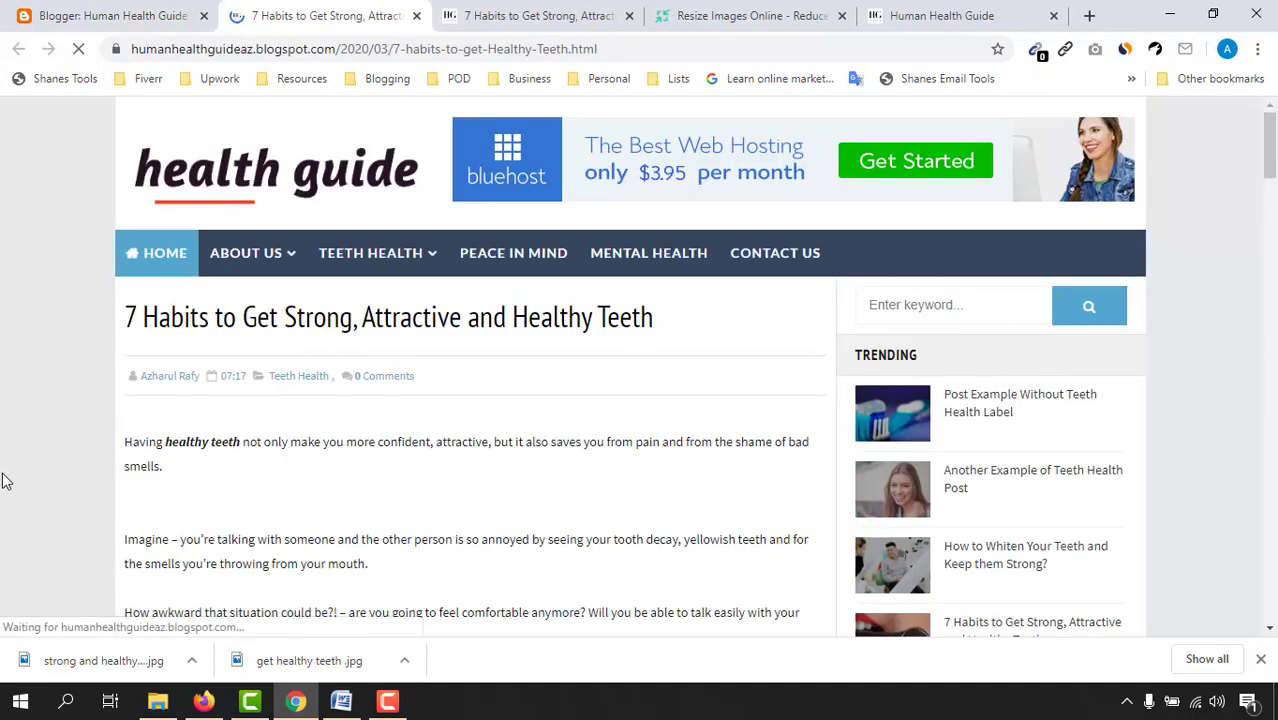
{"action": "scroll", "coordinate": [8, 476], "scroll_direction": "down", "scroll_amount": 1}
{"action": "left_click", "coordinate": [1260, 659]}
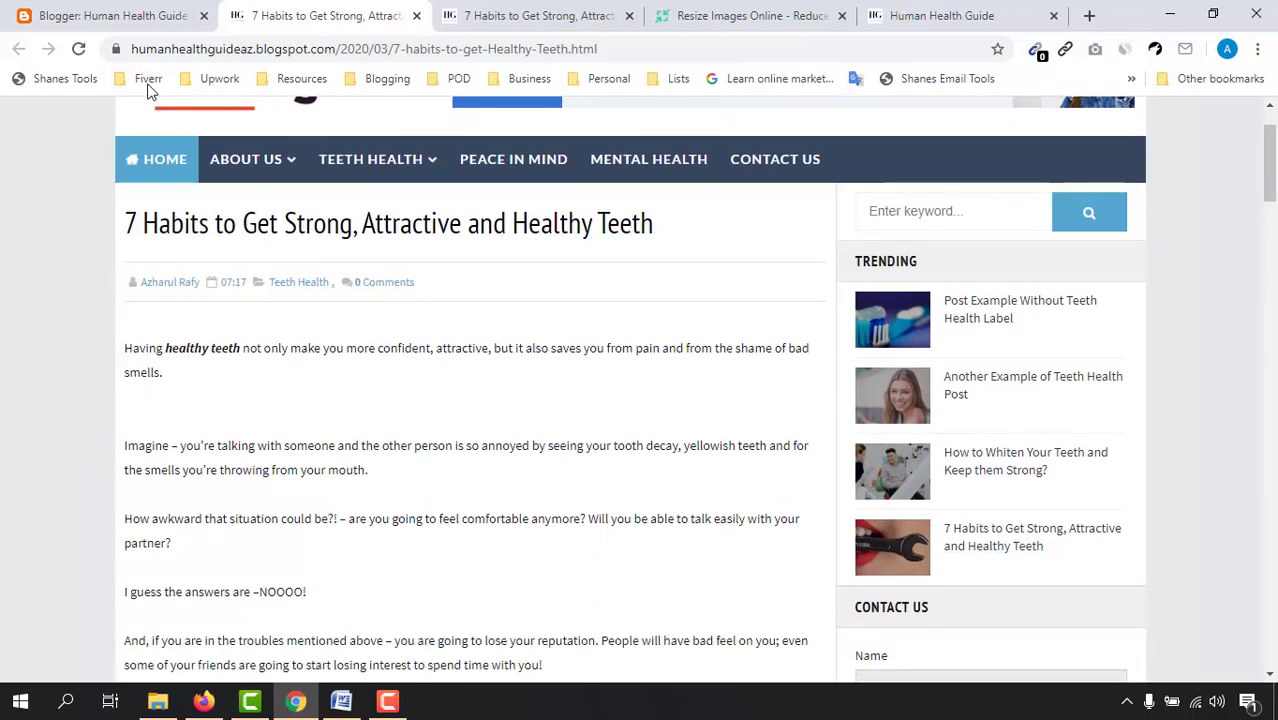
{"action": "left_click", "coordinate": [128, 14]}
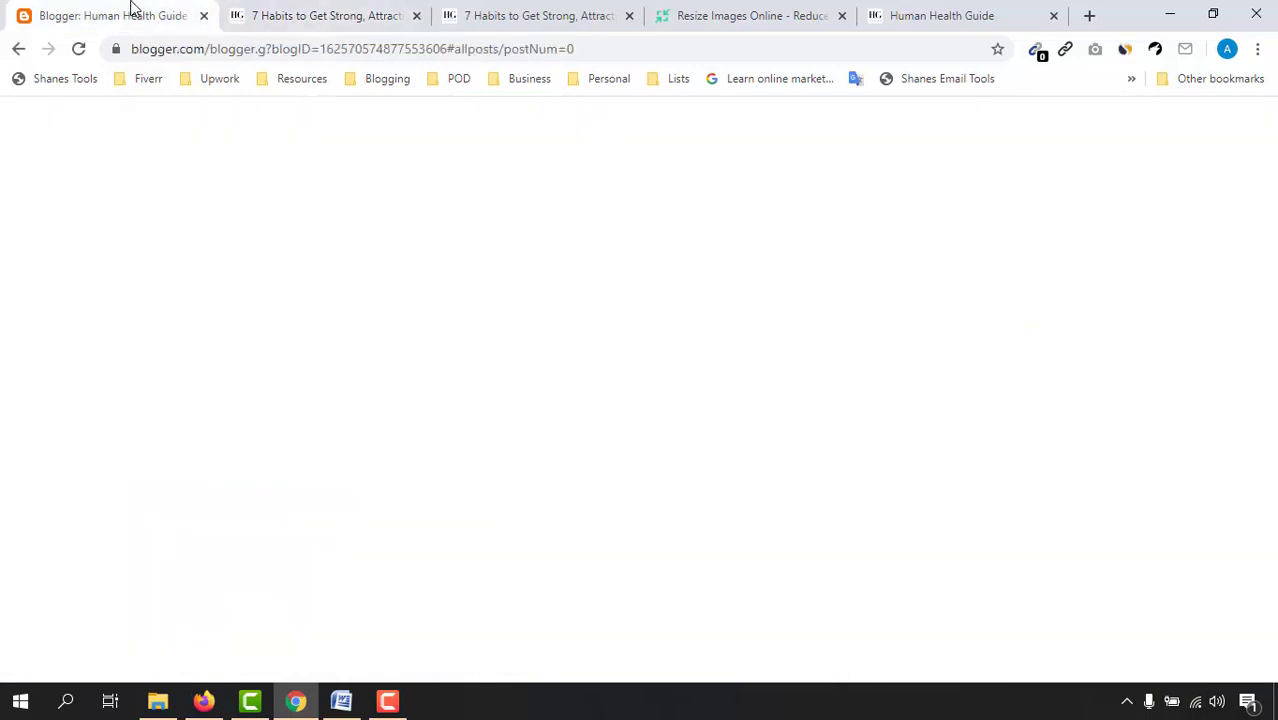
{"action": "mouse_move", "coordinate": [354, 320]}
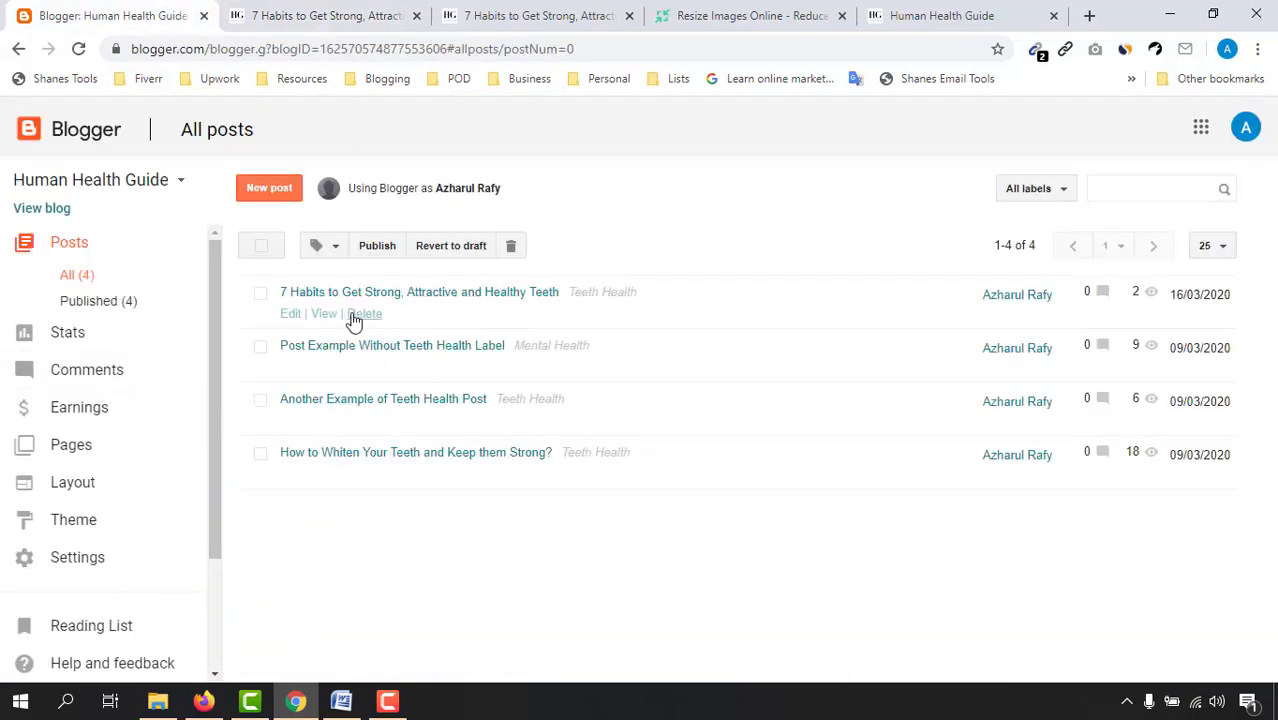
{"action": "left_click", "coordinate": [296, 315]}
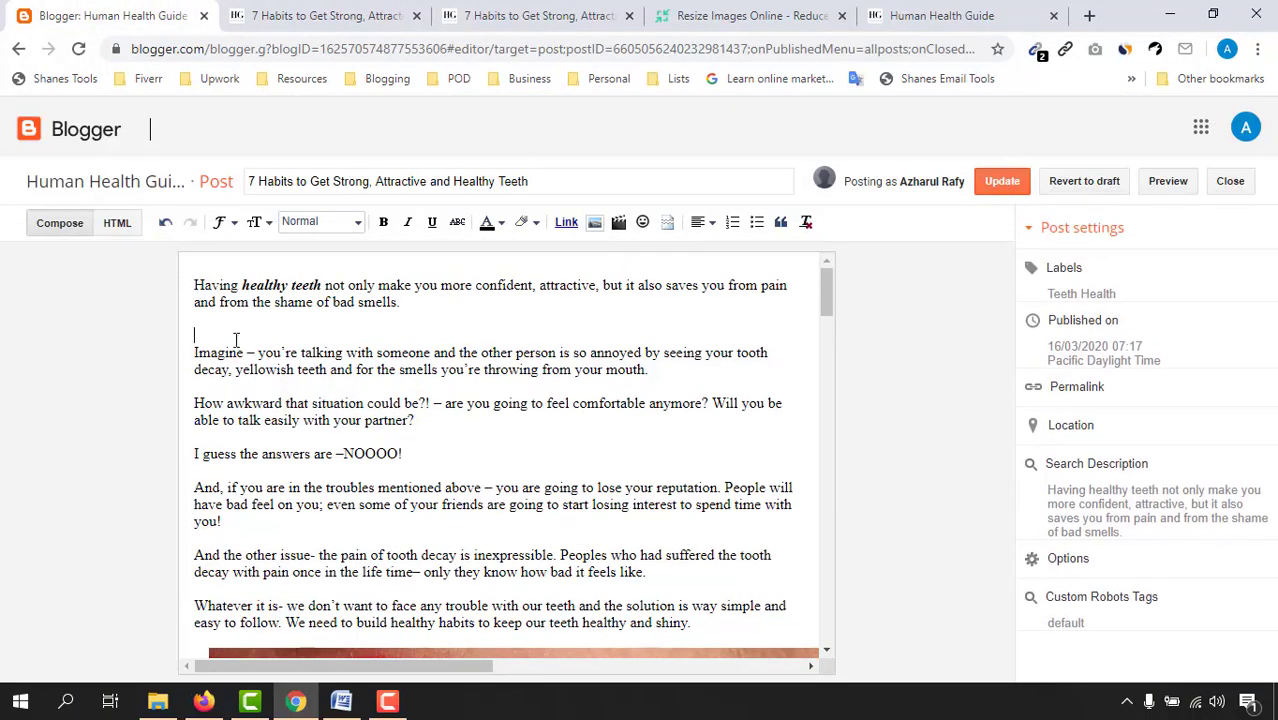
Step: Delete the empty lines after the intro paragraph and under the habits subheading, then update the post
{"action": "key", "text": "BackSpace"}
{"action": "scroll", "coordinate": [237, 340], "scroll_direction": "down", "scroll_amount": 10}
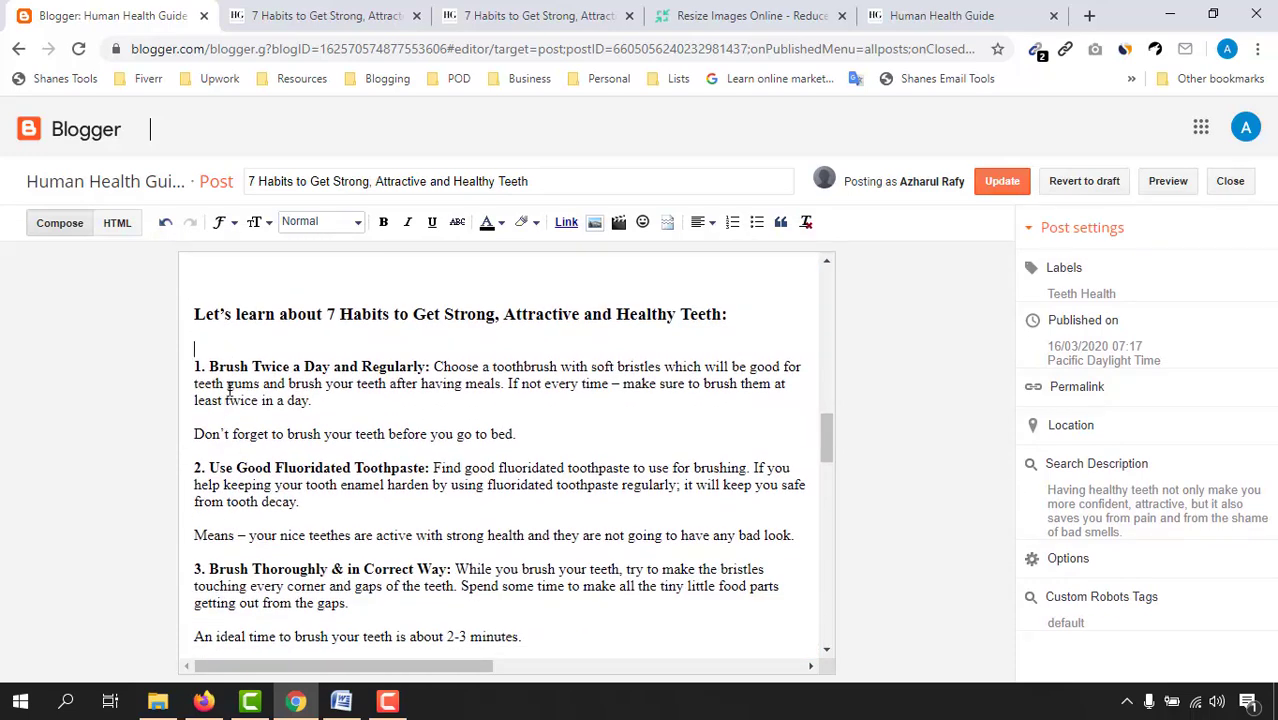
{"action": "key", "text": "BackSpace"}
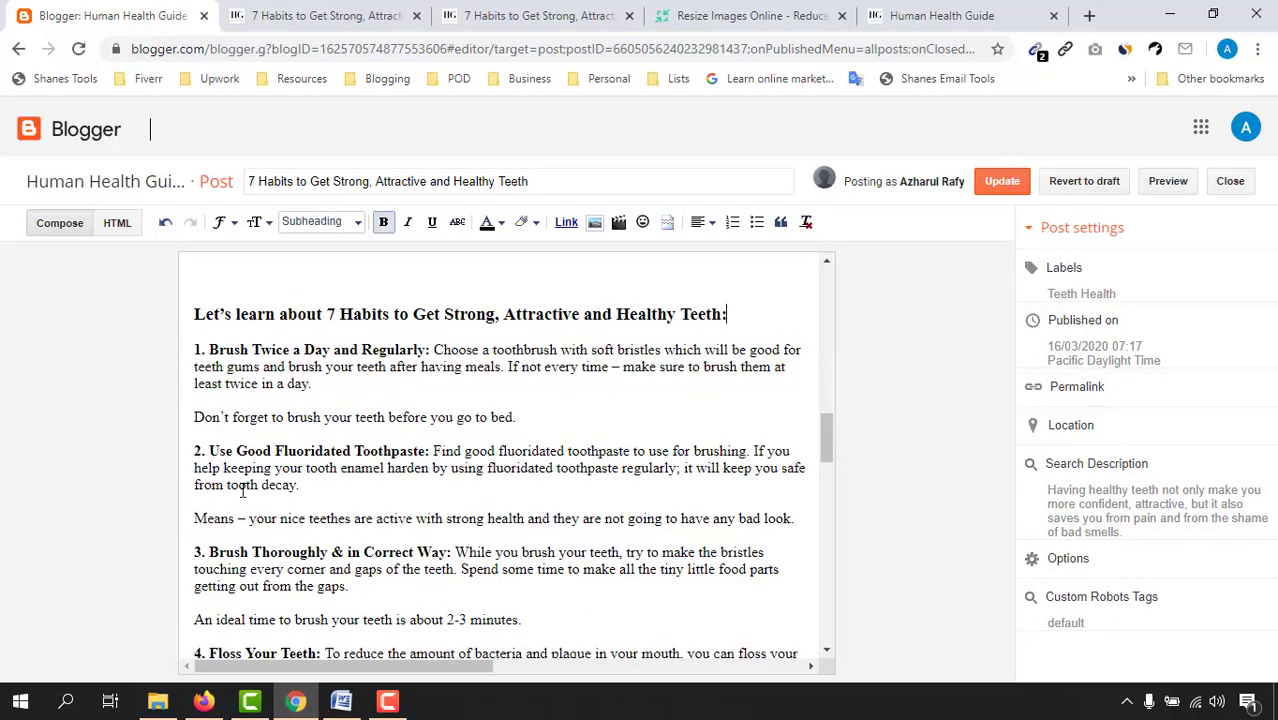
{"action": "scroll", "coordinate": [242, 490], "scroll_direction": "down", "scroll_amount": 8}
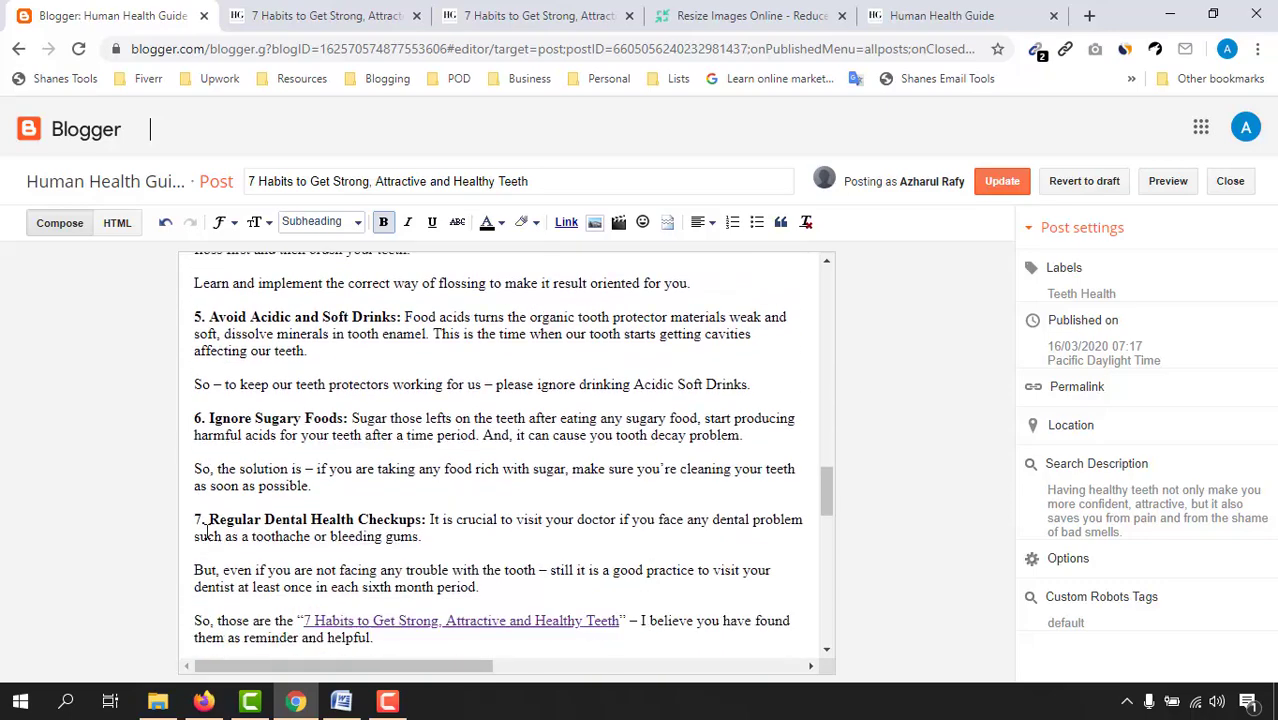
{"action": "scroll", "coordinate": [205, 530], "scroll_direction": "down", "scroll_amount": 7}
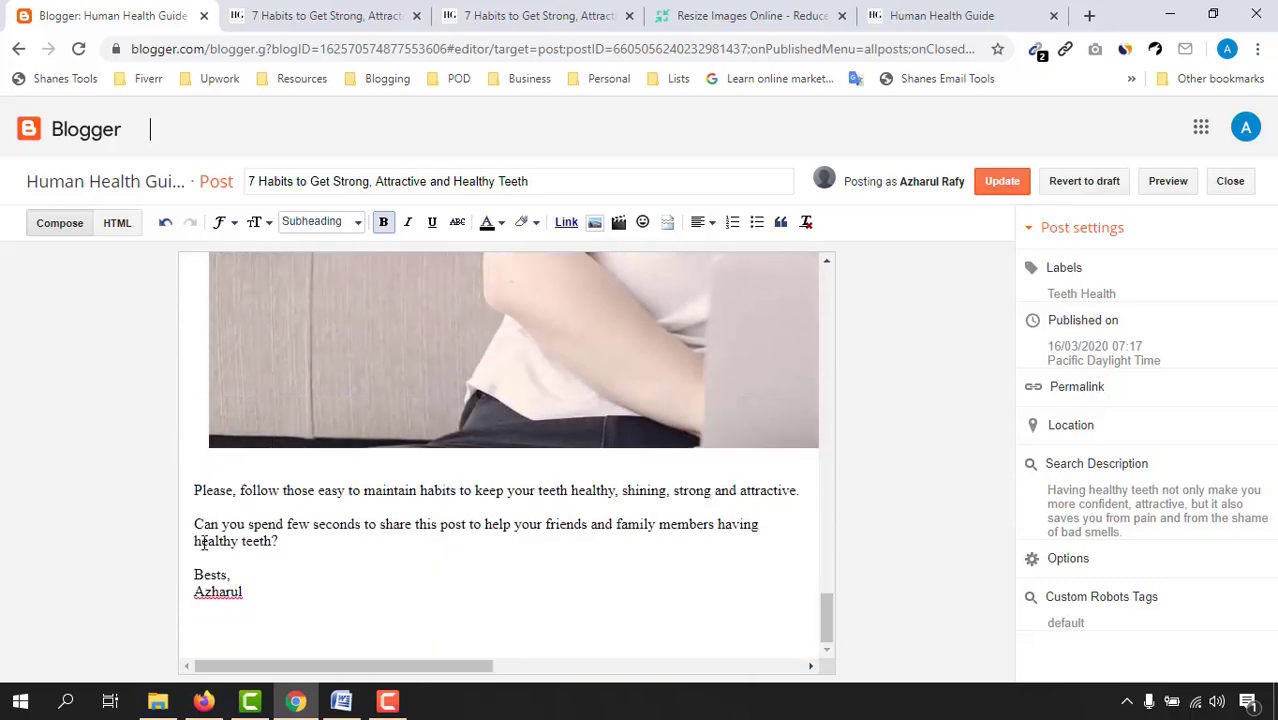
{"action": "left_click", "coordinate": [1002, 182]}
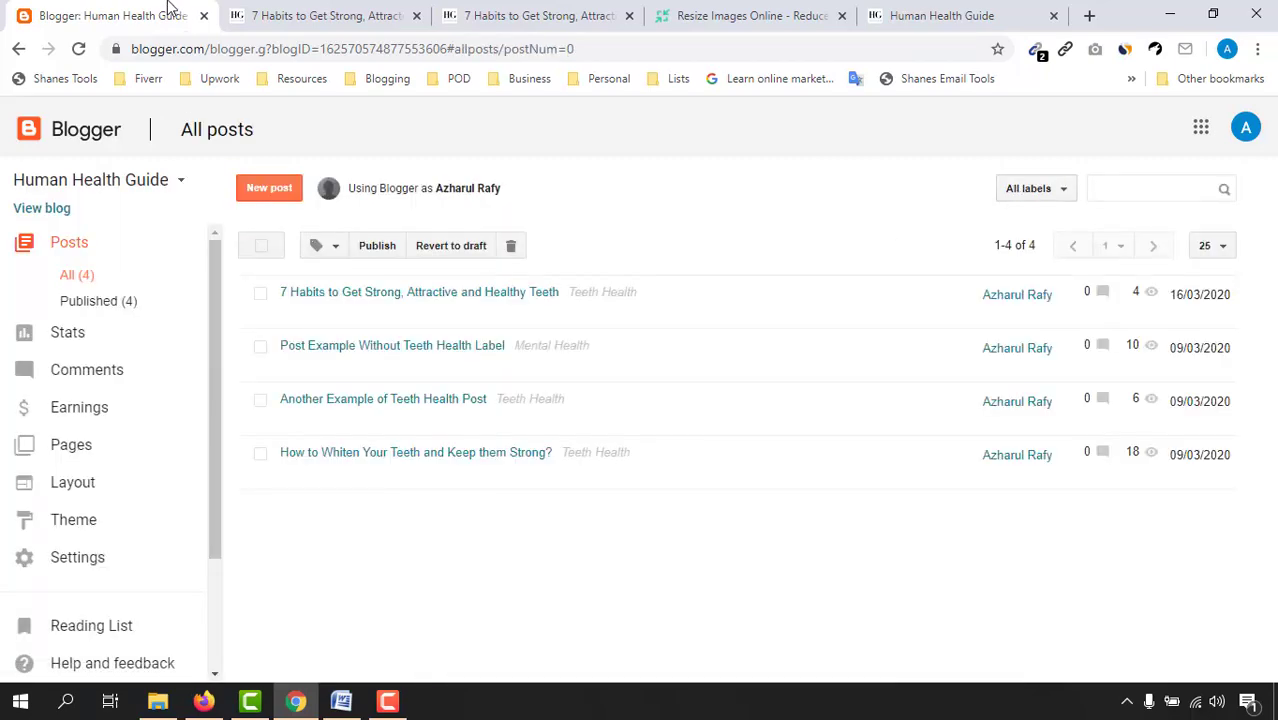
Step: Scroll through the live teeth-habits post on the blog
{"action": "left_click", "coordinate": [310, 12]}
{"action": "left_click", "coordinate": [78, 48]}
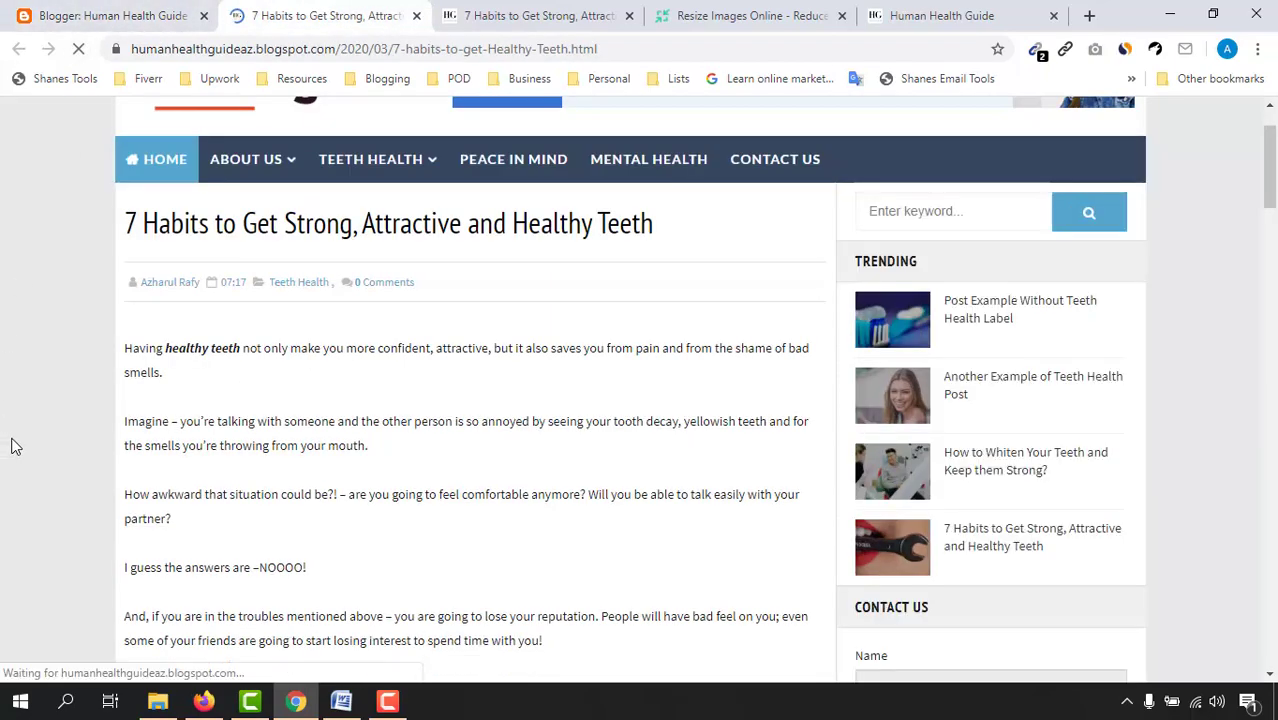
{"action": "scroll", "coordinate": [208, 457], "scroll_direction": "down", "scroll_amount": 3}
{"action": "scroll", "coordinate": [37, 491], "scroll_direction": "down", "scroll_amount": 12}
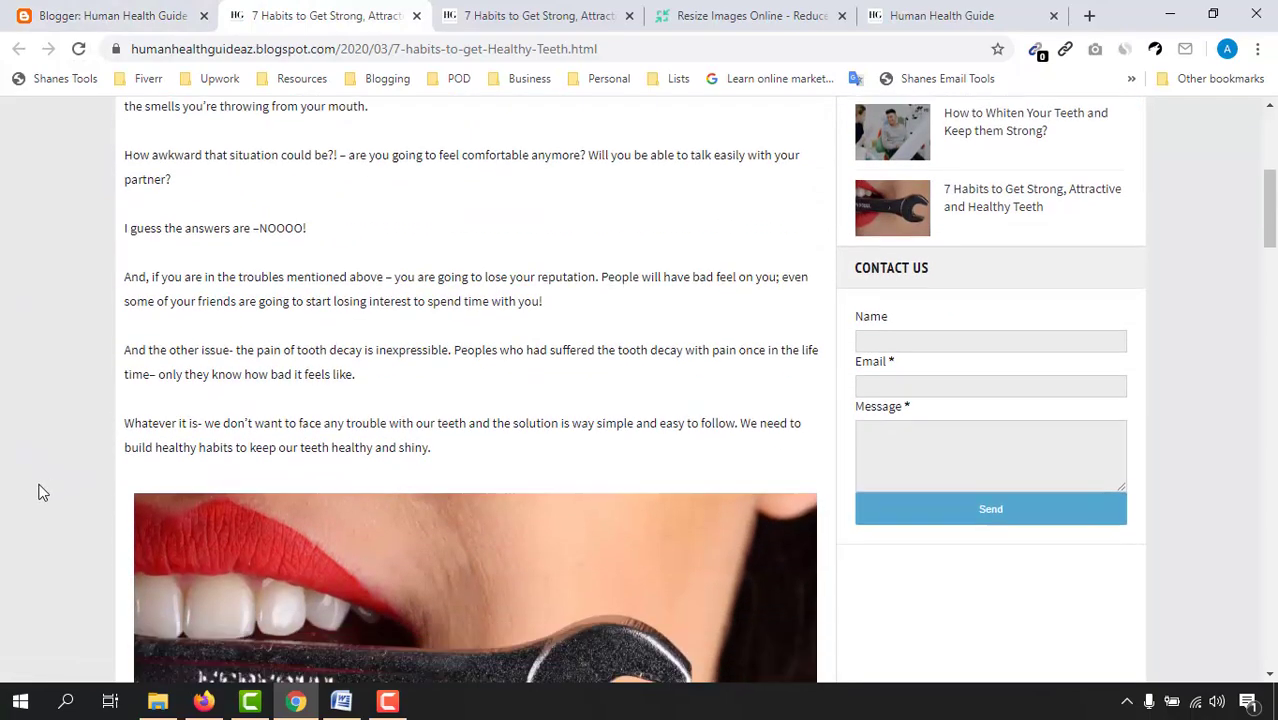
{"action": "scroll", "coordinate": [28, 508], "scroll_direction": "down", "scroll_amount": 15}
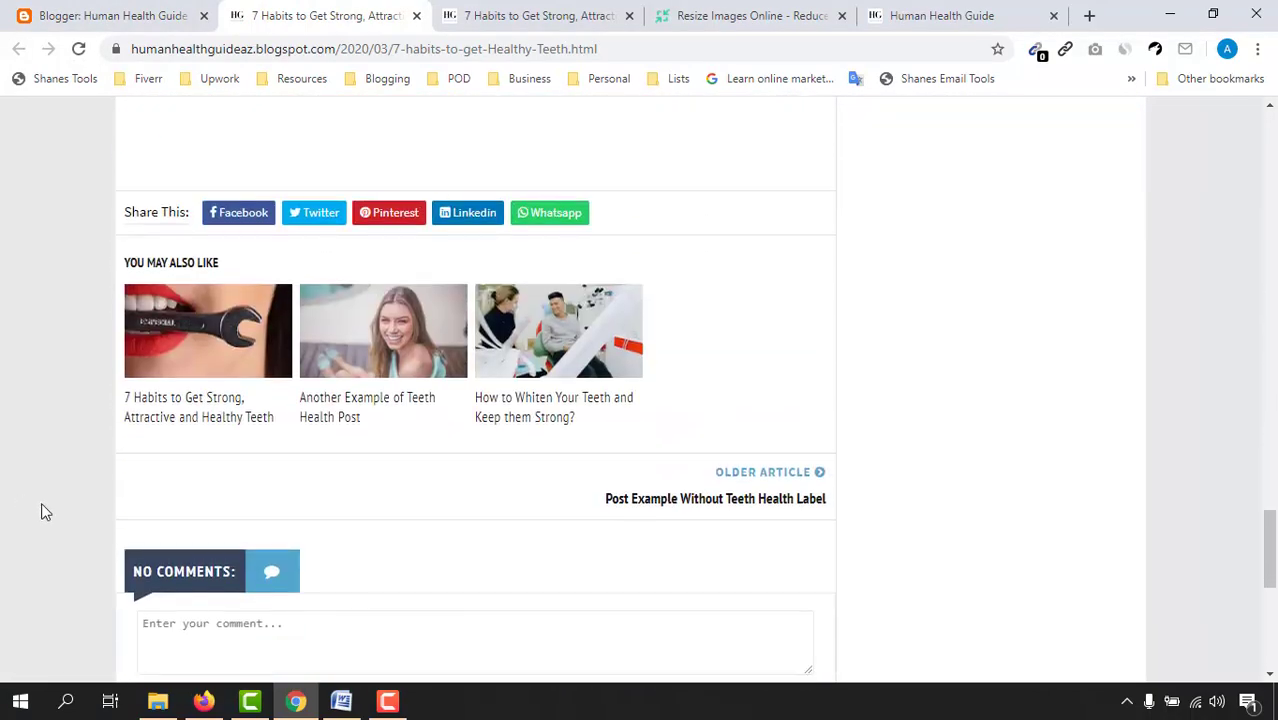
{"action": "scroll", "coordinate": [40, 516], "scroll_direction": "down", "scroll_amount": 4}
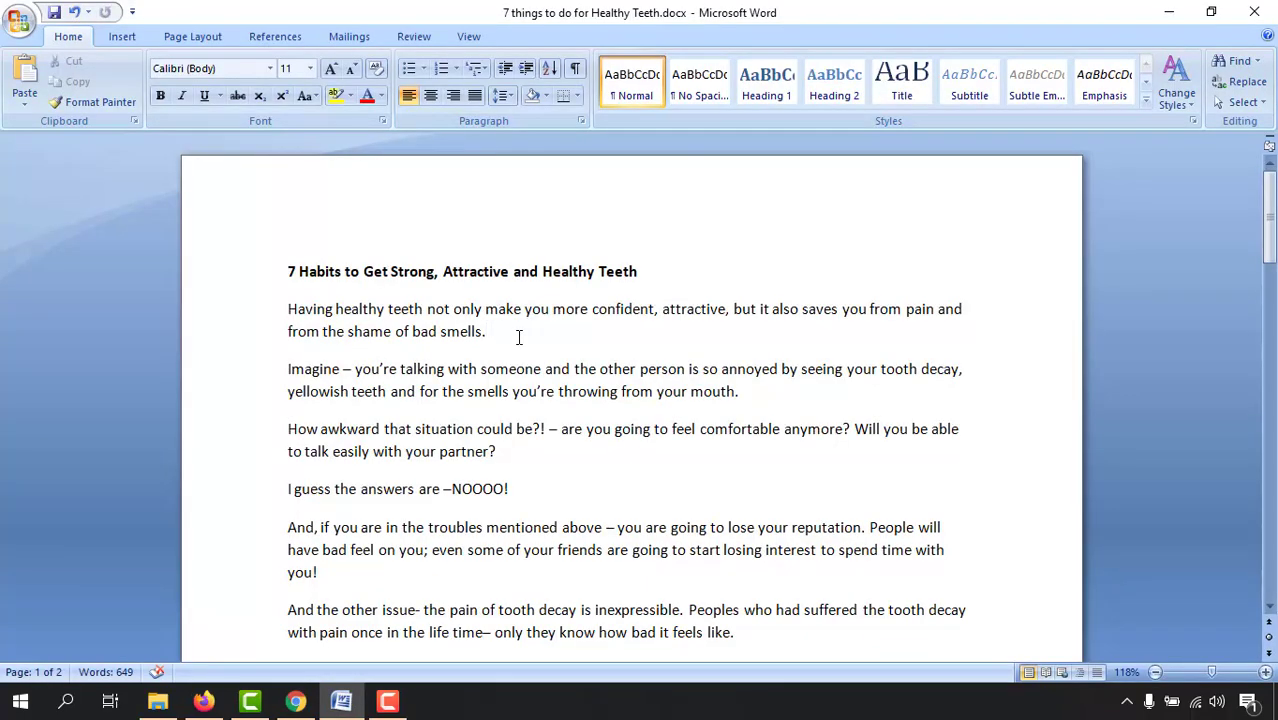
Step: Return to the Blogger dashboard and open a new incognito window from Chrome's menu
{"action": "left_click", "coordinate": [295, 700]}
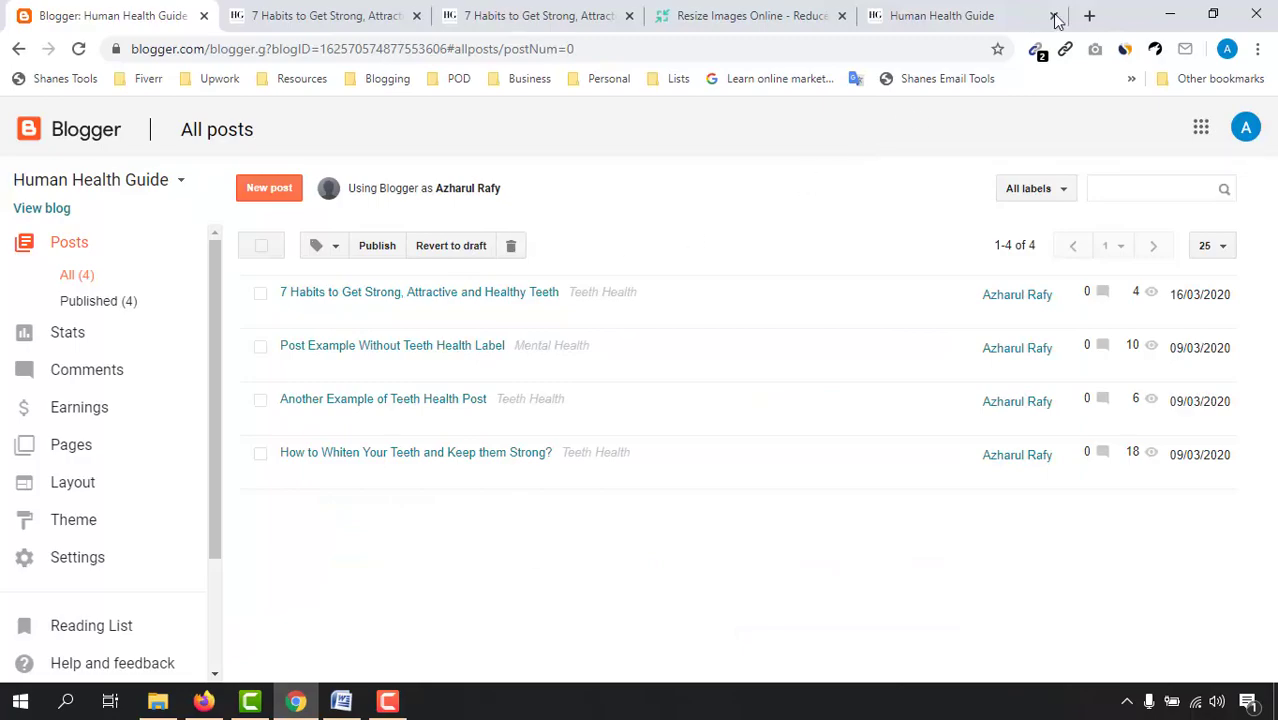
{"action": "left_click", "coordinate": [1257, 50]}
{"action": "left_click", "coordinate": [1117, 120]}
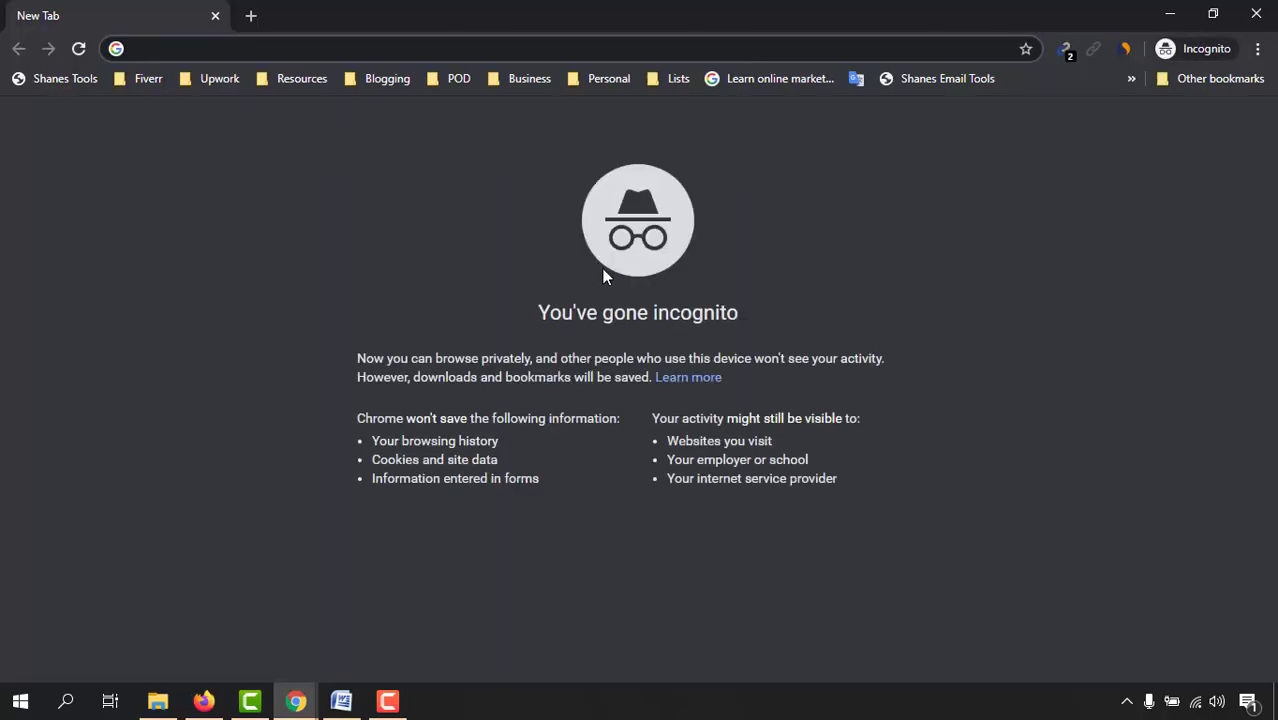
Step: Search Google for 'data entry tutorial' and scroll down to the Learners World guideline result
{"action": "type", "text": "data "}
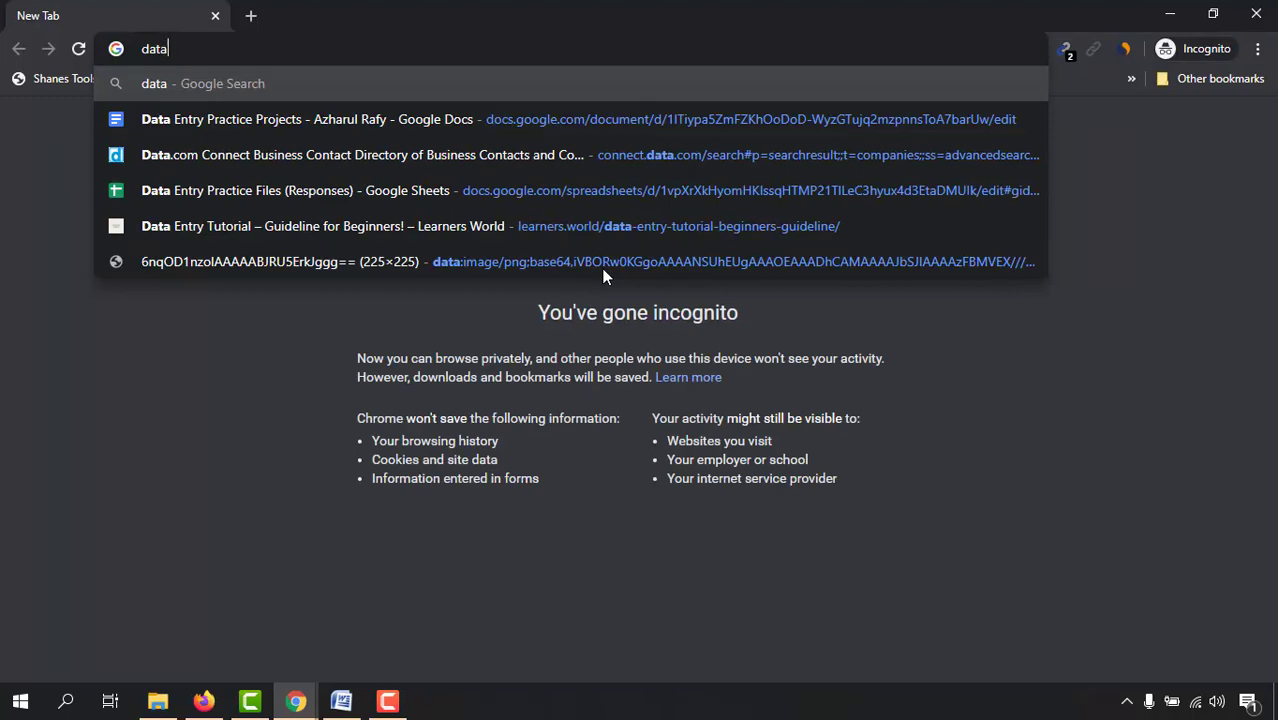
{"action": "type", "text": "entry tutorial"}
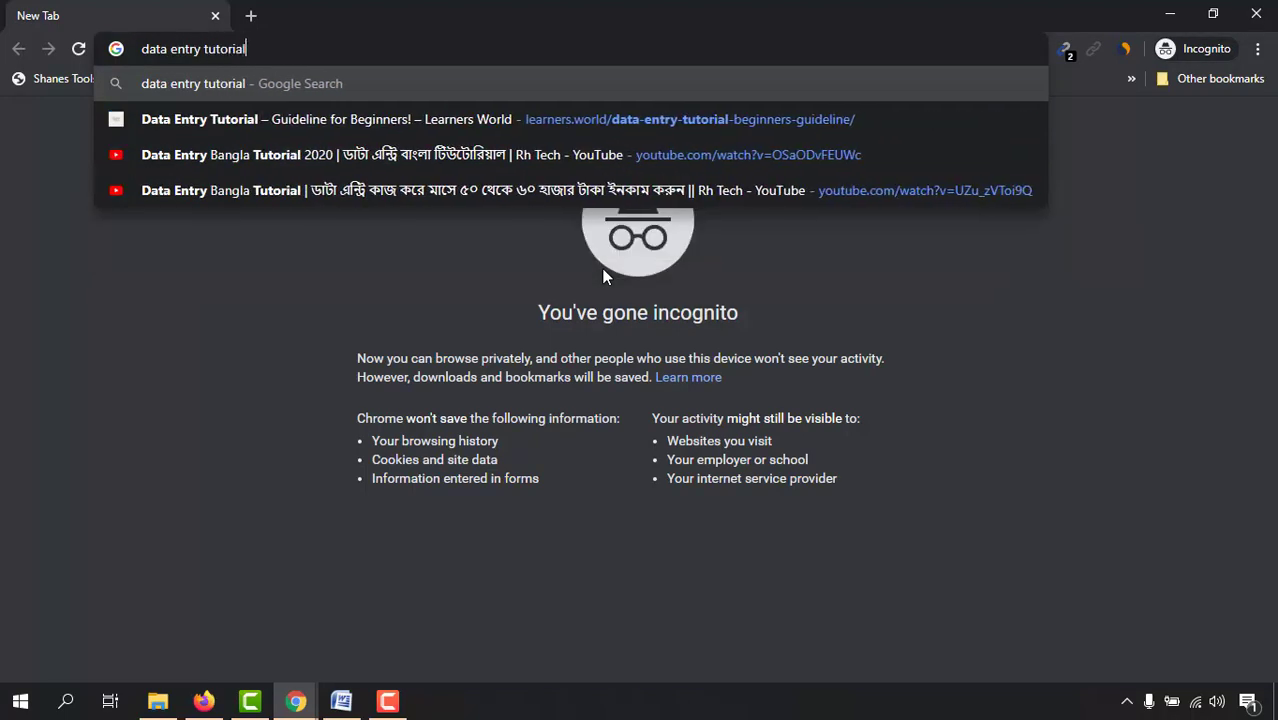
{"action": "key", "text": "Return"}
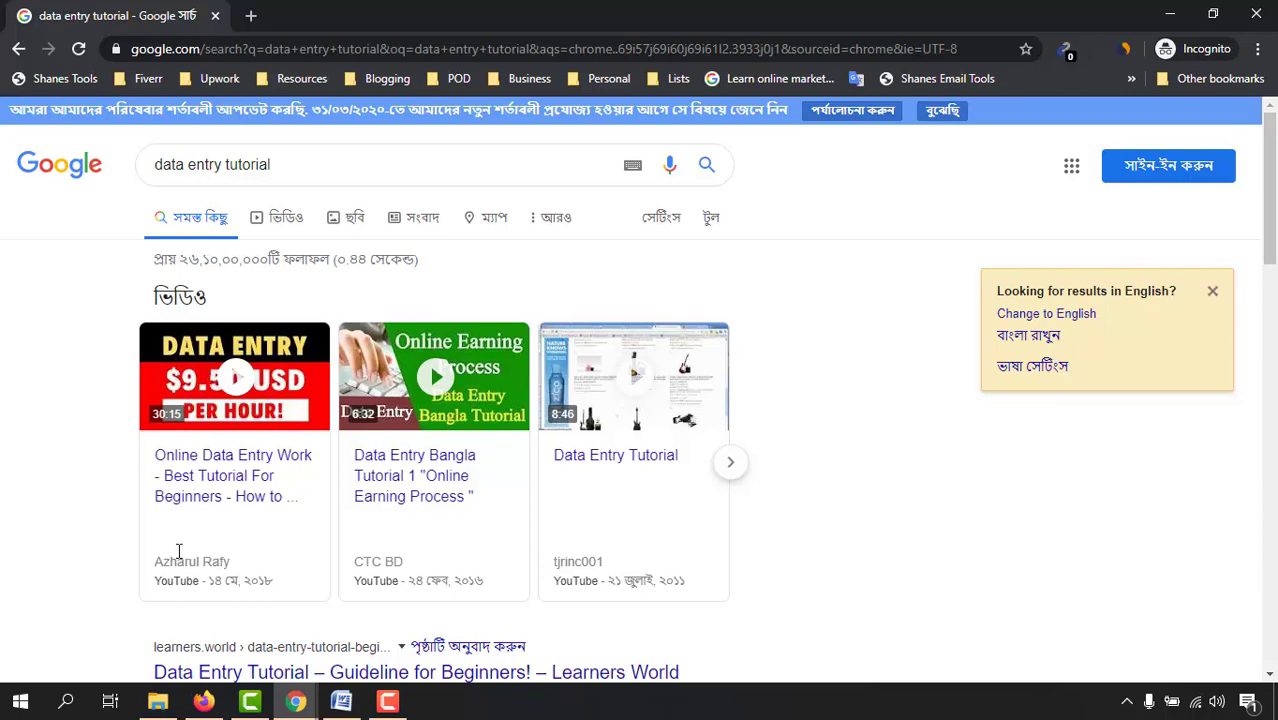
{"action": "scroll", "coordinate": [68, 563], "scroll_direction": "down", "scroll_amount": 2}
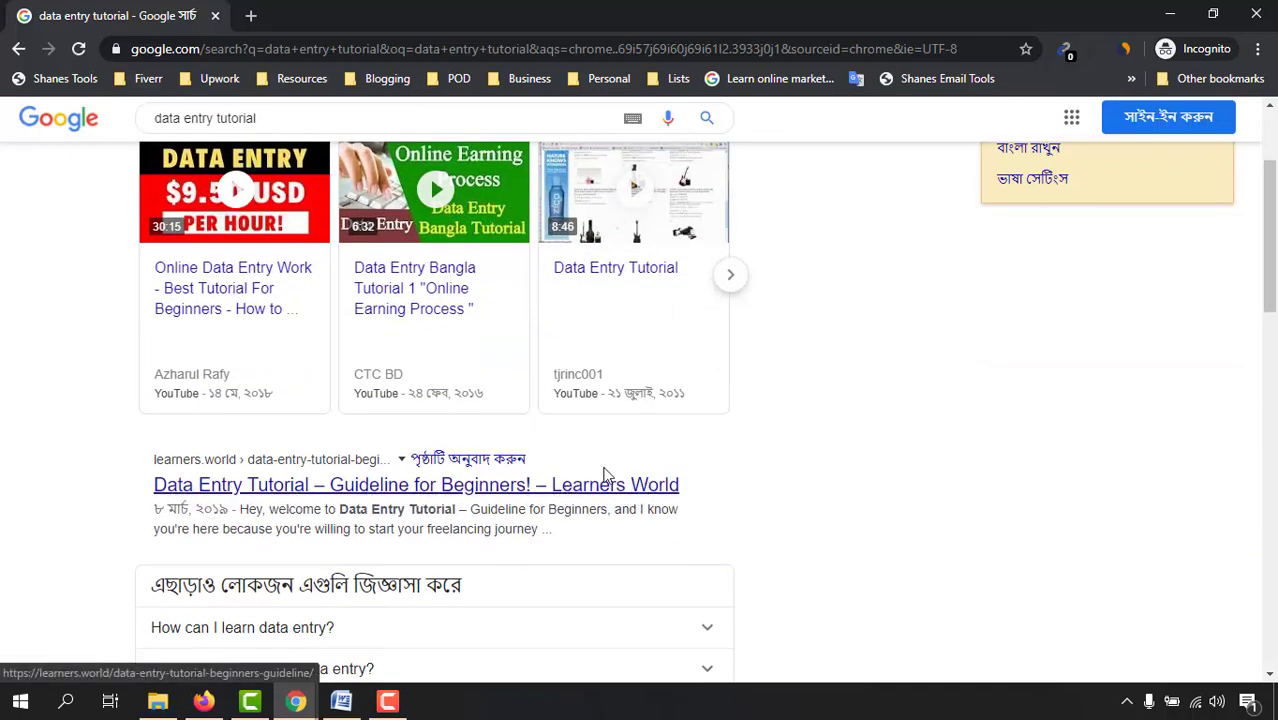
{"action": "right_click", "coordinate": [188, 492]}
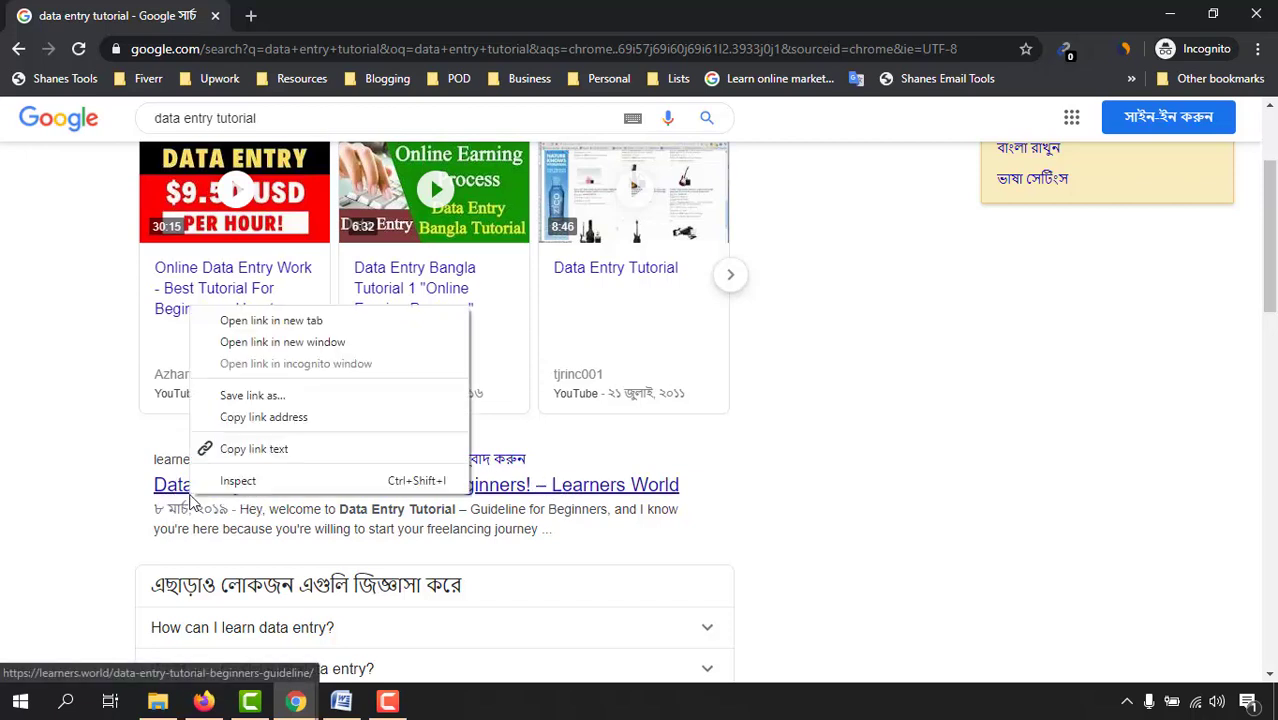
{"action": "left_click", "coordinate": [242, 315]}
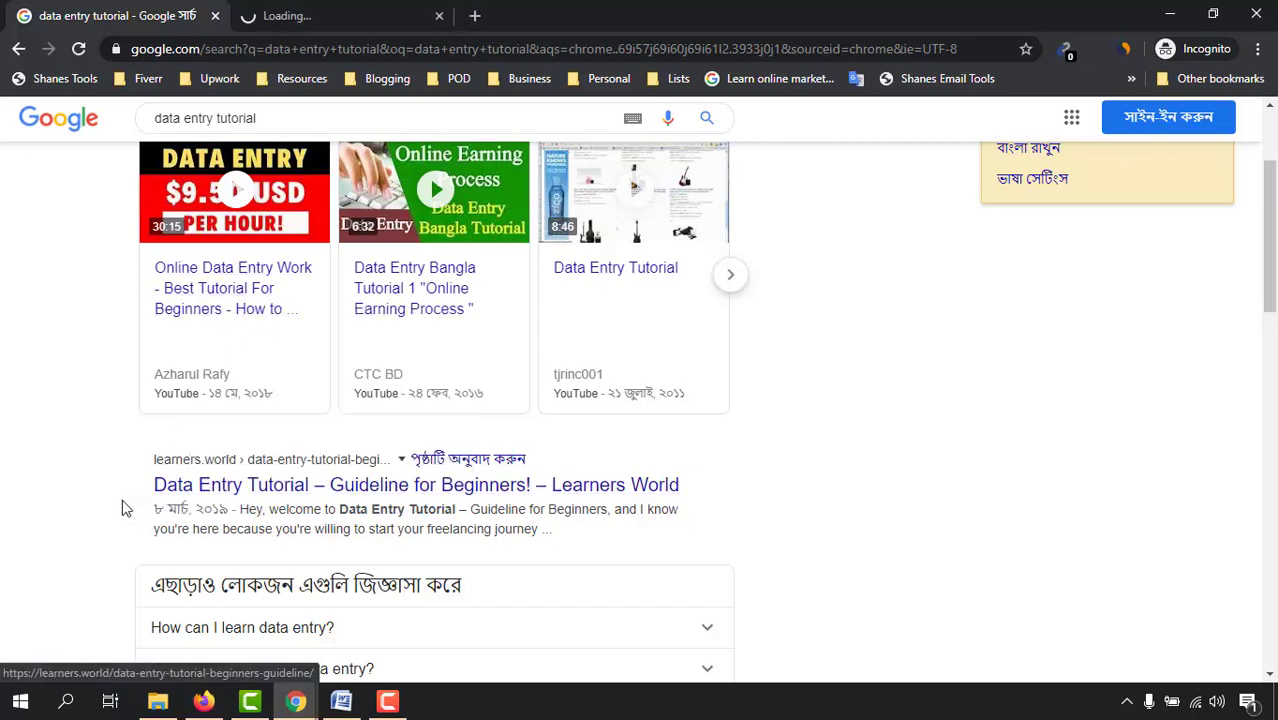
{"action": "left_click", "coordinate": [337, 10]}
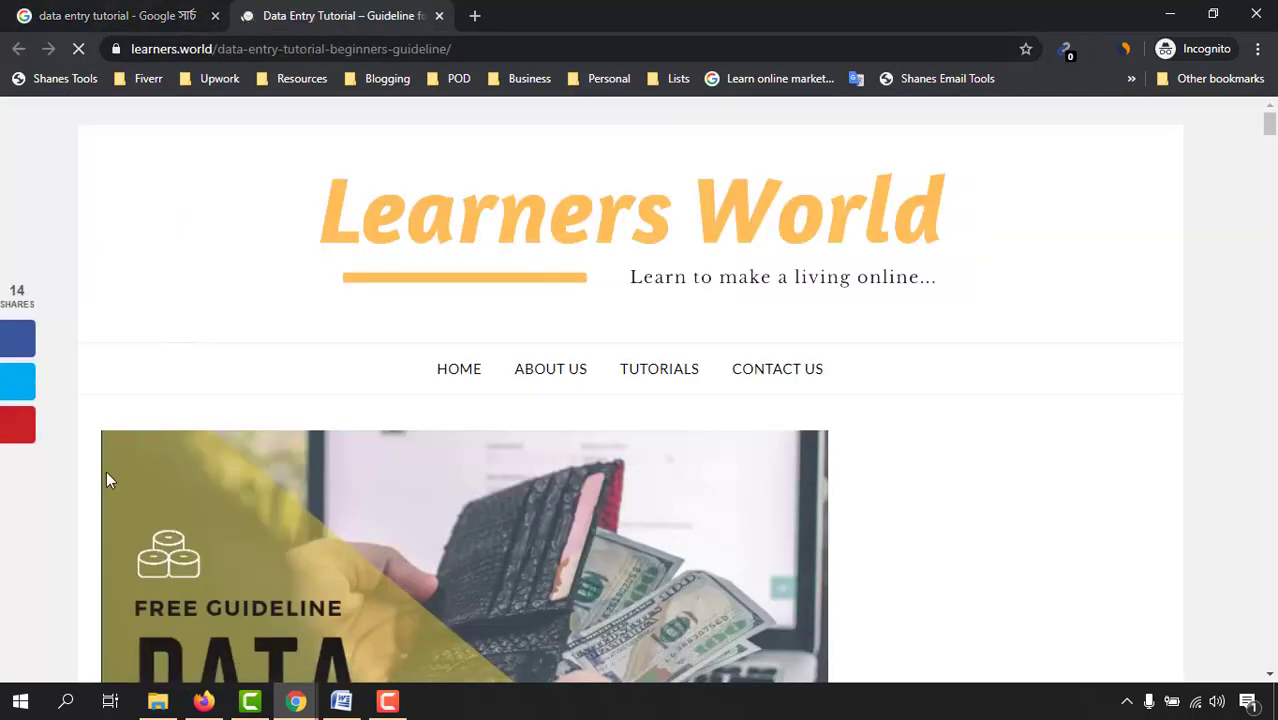
{"action": "scroll", "coordinate": [655, 505], "scroll_direction": "down", "scroll_amount": 3}
{"action": "scroll", "coordinate": [712, 290], "scroll_direction": "up", "scroll_amount": 3}
{"action": "scroll", "coordinate": [440, 488], "scroll_direction": "down", "scroll_amount": 7}
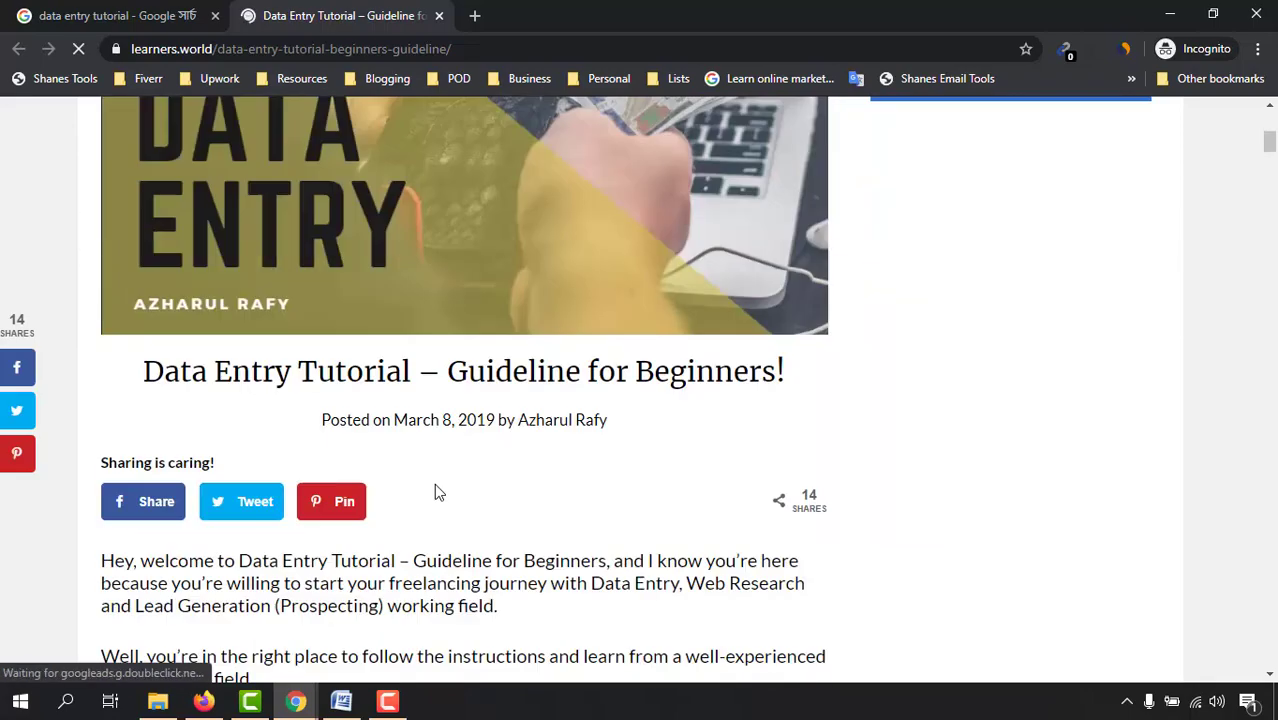
{"action": "scroll", "coordinate": [445, 477], "scroll_direction": "up", "scroll_amount": 4}
{"action": "scroll", "coordinate": [390, 440], "scroll_direction": "down", "scroll_amount": 4}
{"action": "scroll", "coordinate": [336, 422], "scroll_direction": "down", "scroll_amount": 4}
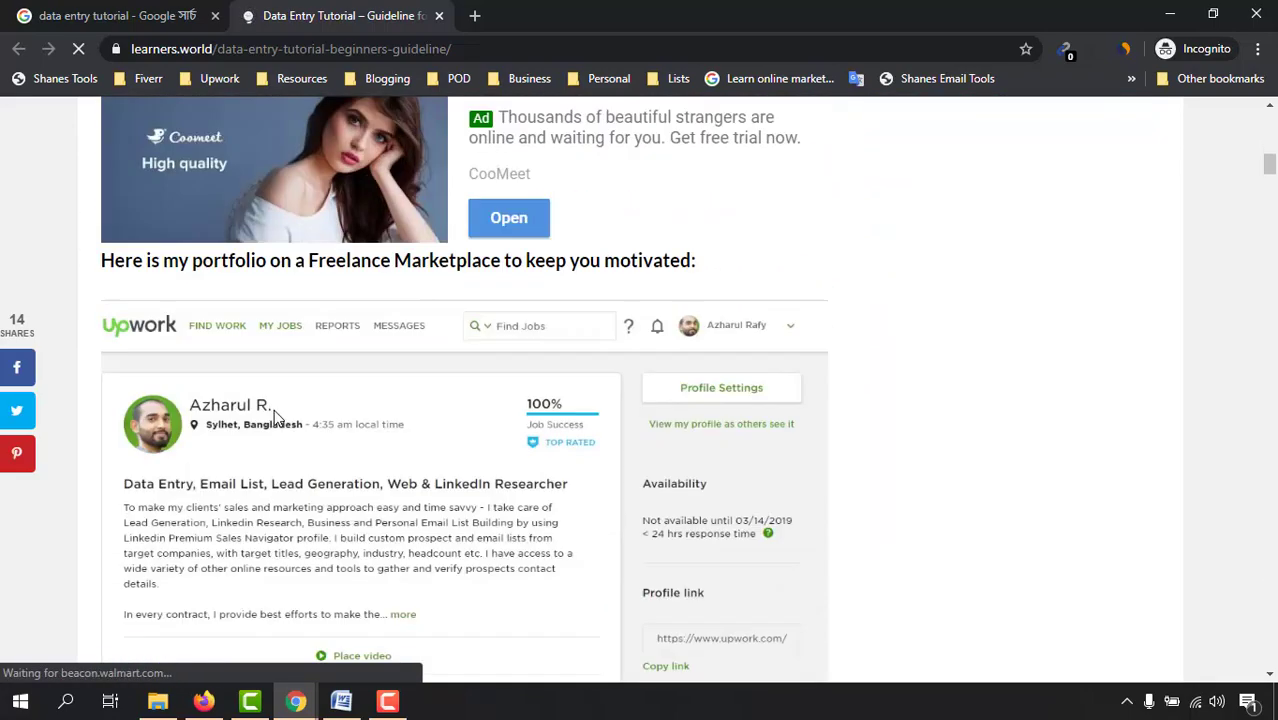
{"action": "scroll", "coordinate": [456, 426], "scroll_direction": "up", "scroll_amount": 5}
{"action": "scroll", "coordinate": [456, 426], "scroll_direction": "down", "scroll_amount": 5}
{"action": "scroll", "coordinate": [146, 414], "scroll_direction": "up", "scroll_amount": 1}
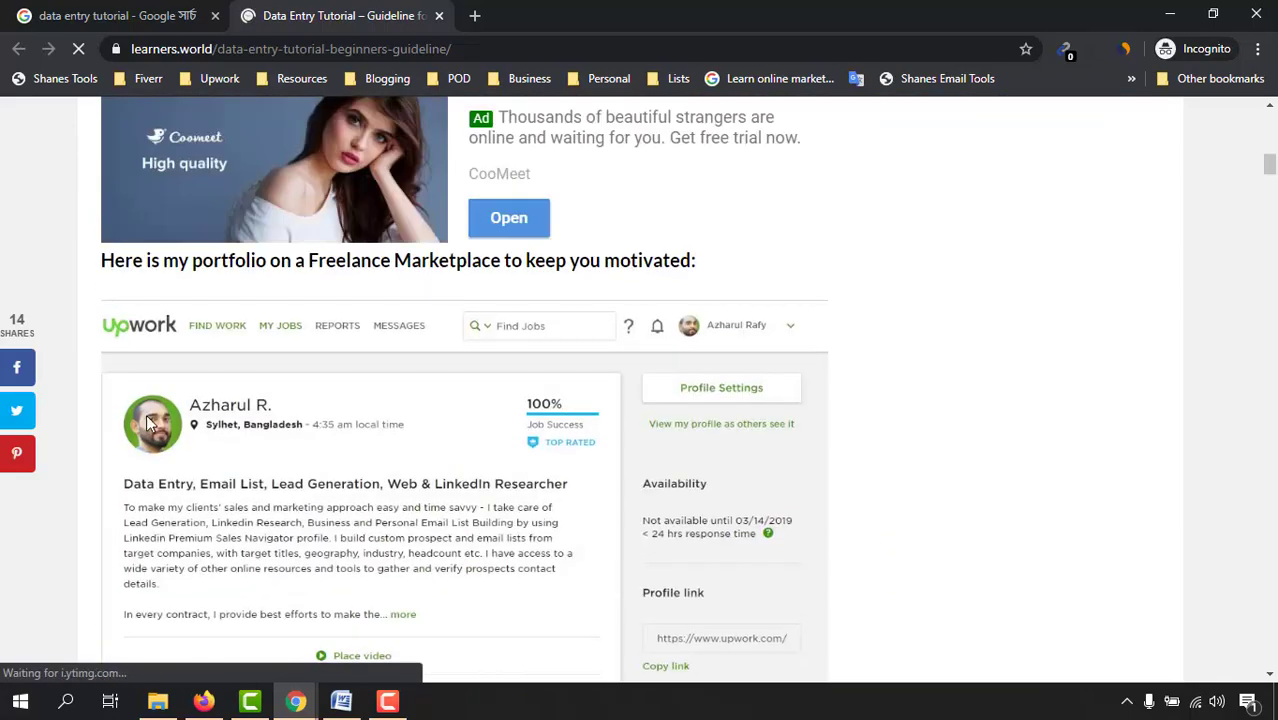
{"action": "scroll", "coordinate": [170, 447], "scroll_direction": "down", "scroll_amount": 15}
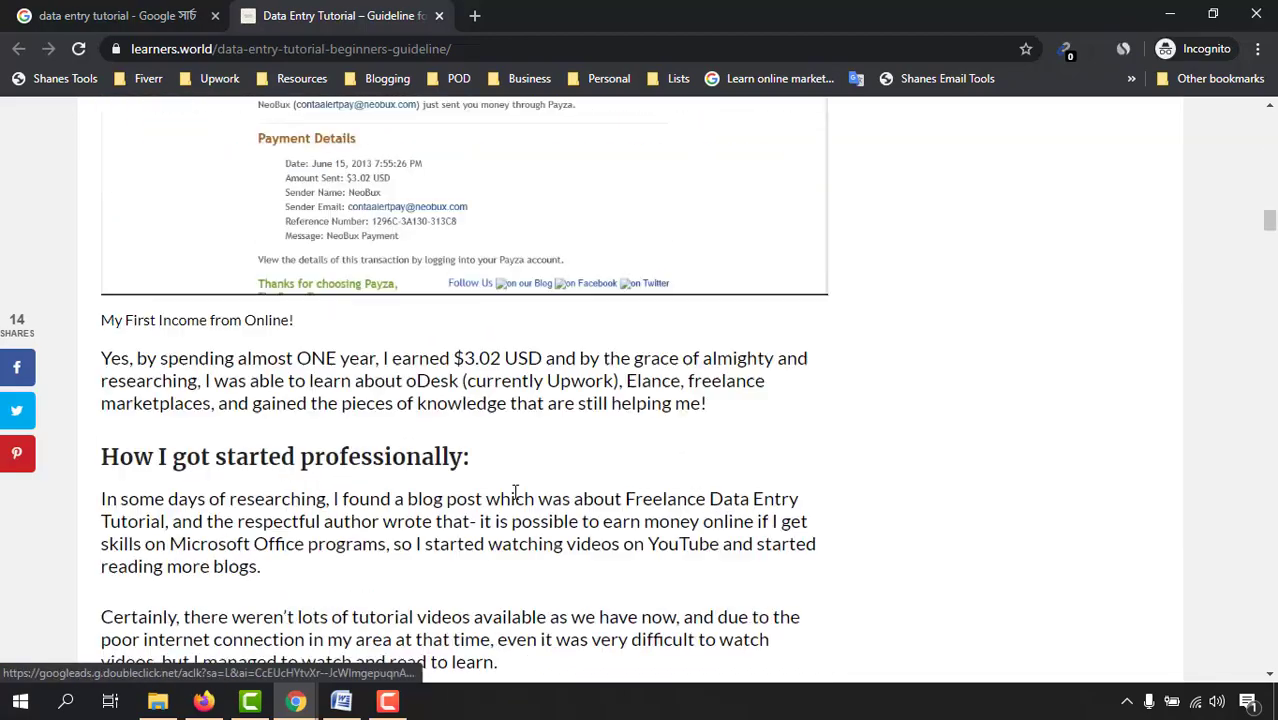
{"action": "scroll", "coordinate": [349, 485], "scroll_direction": "down", "scroll_amount": 20}
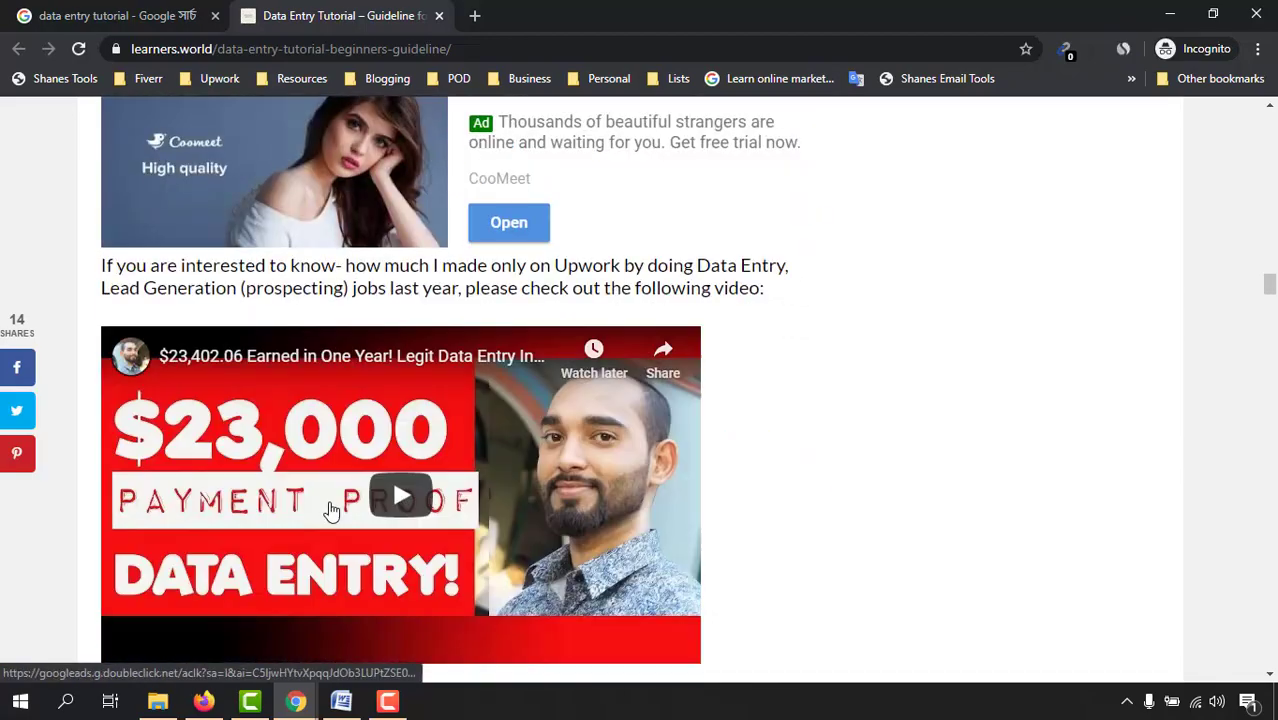
{"action": "scroll", "coordinate": [818, 416], "scroll_direction": "up", "scroll_amount": 15}
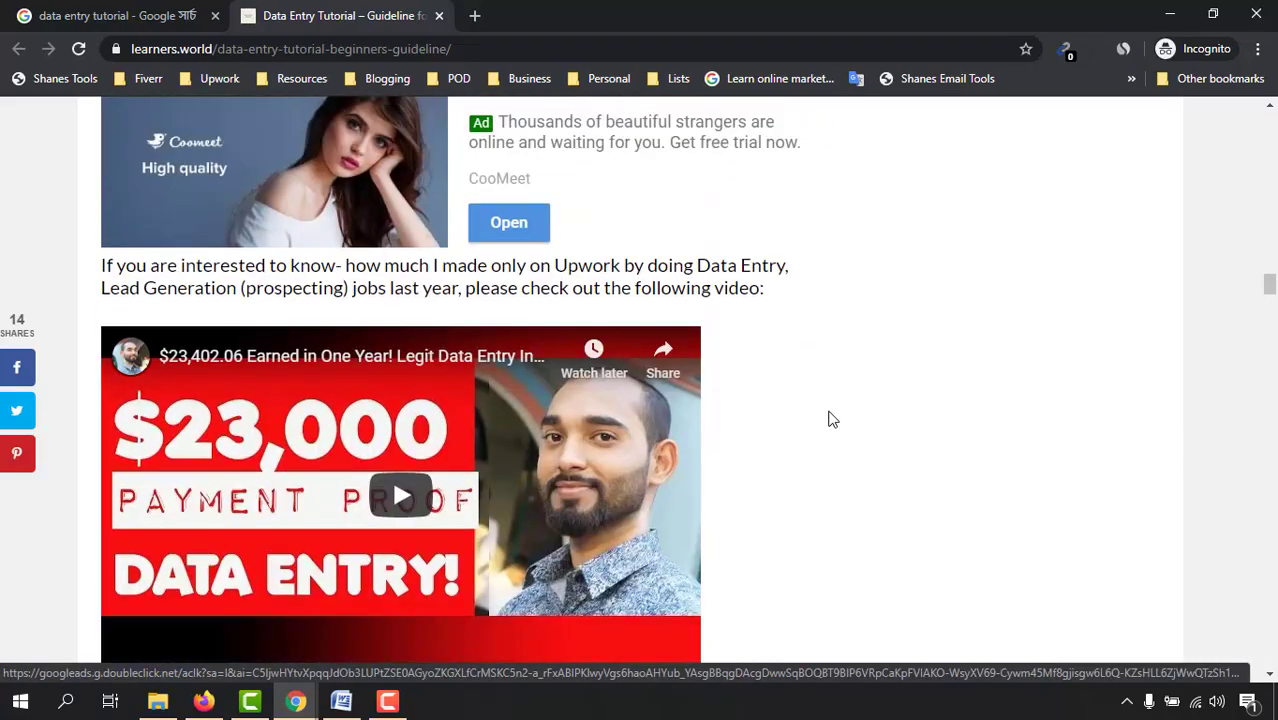
{"action": "scroll", "coordinate": [313, 340], "scroll_direction": "up", "scroll_amount": 20}
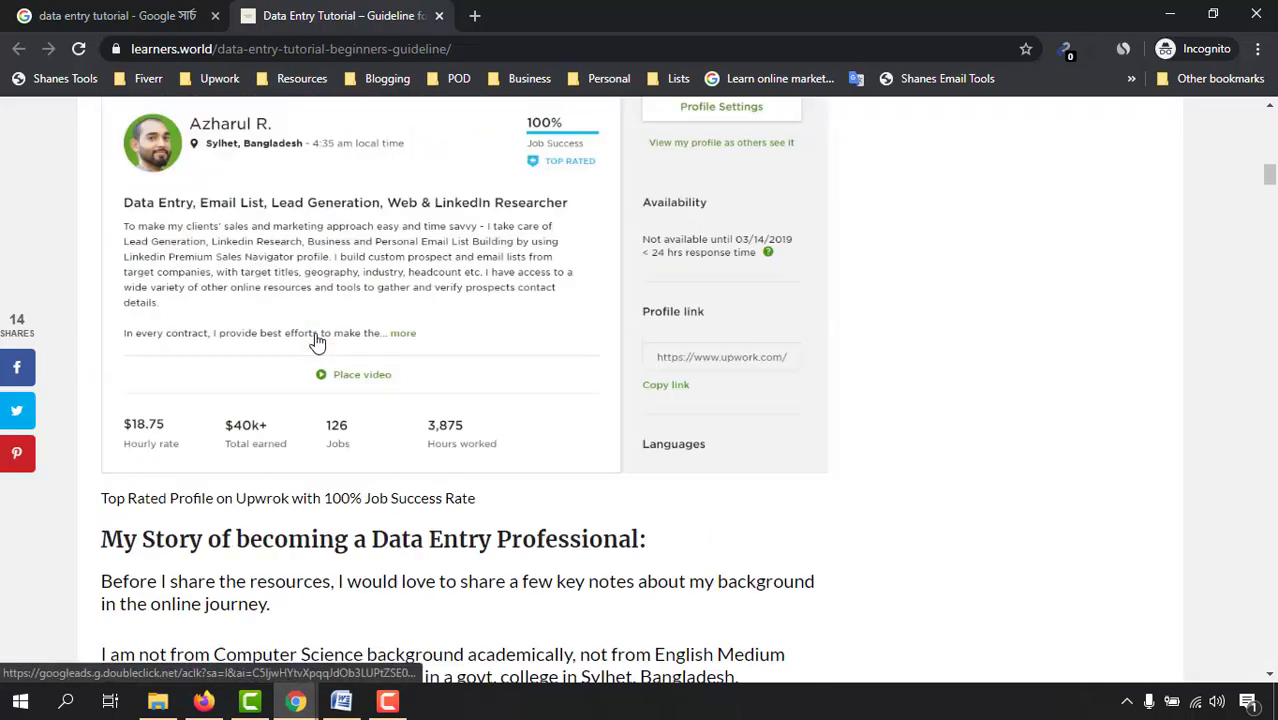
Step: Close the Learners World article and search 'practice works for data entry jobs' in a new tab
{"action": "key", "text": "ctrl+w"}
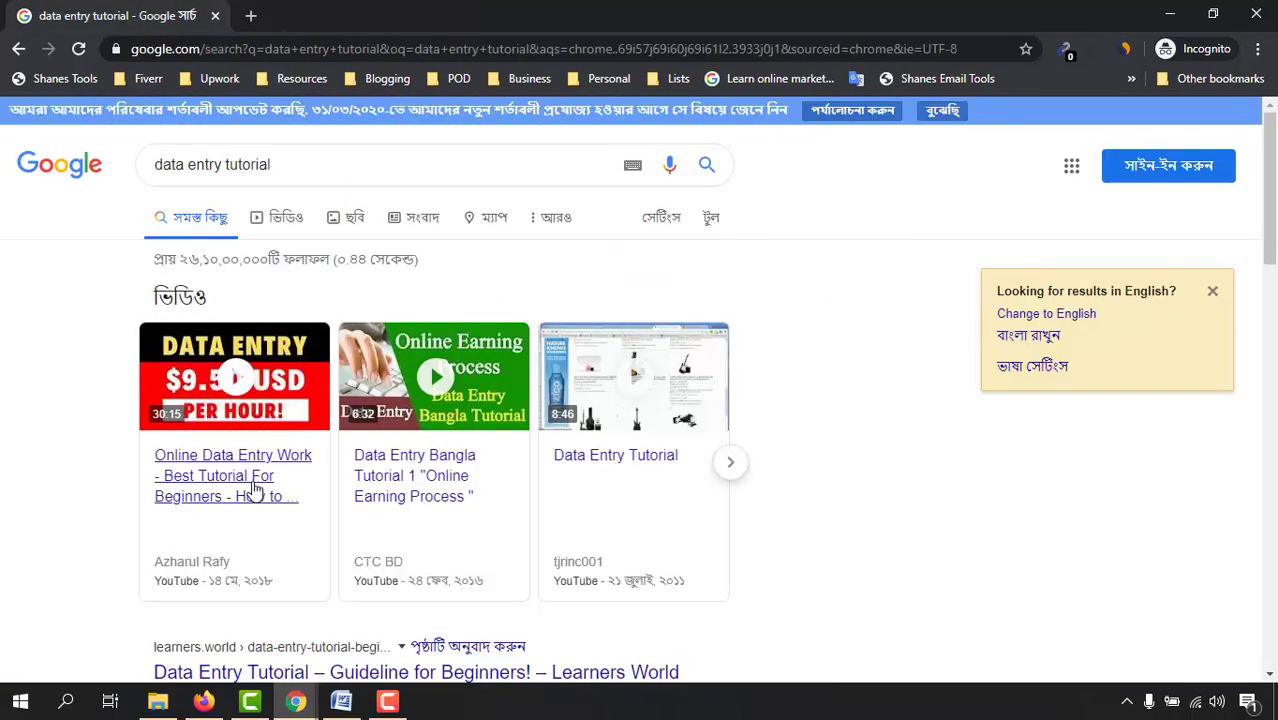
{"action": "left_click", "coordinate": [251, 16]}
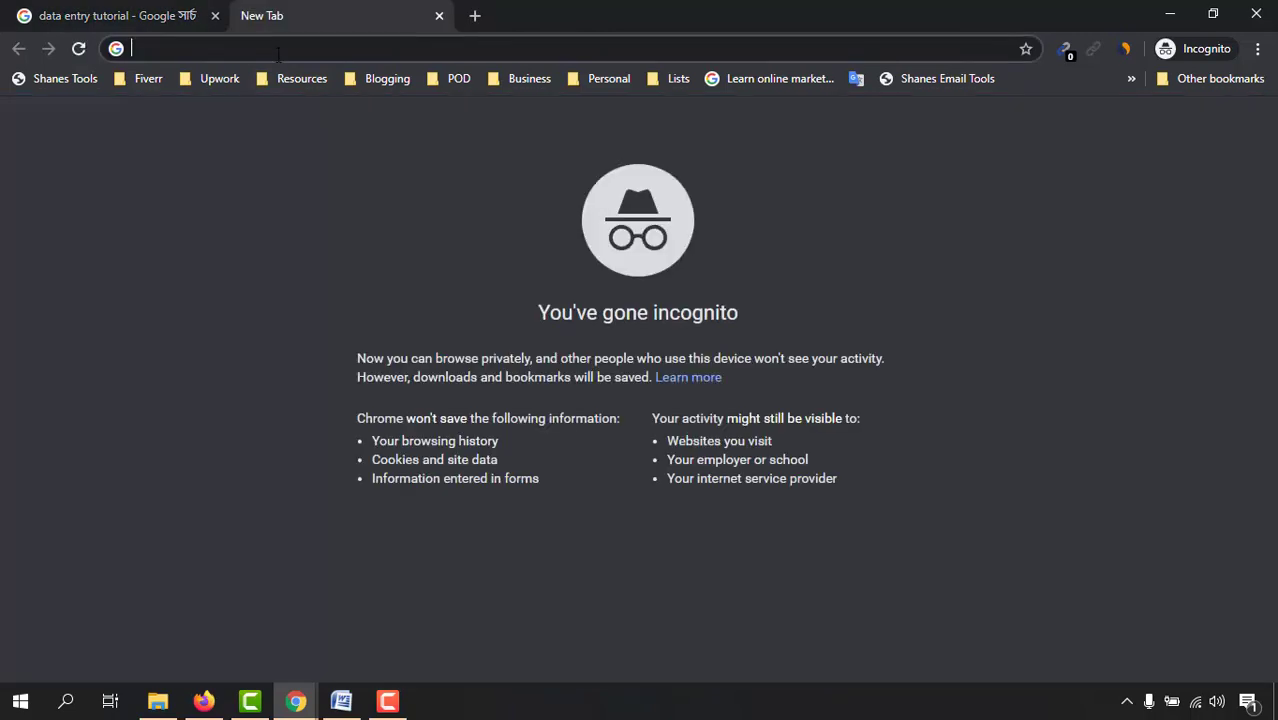
{"action": "type", "text": "data entr"}
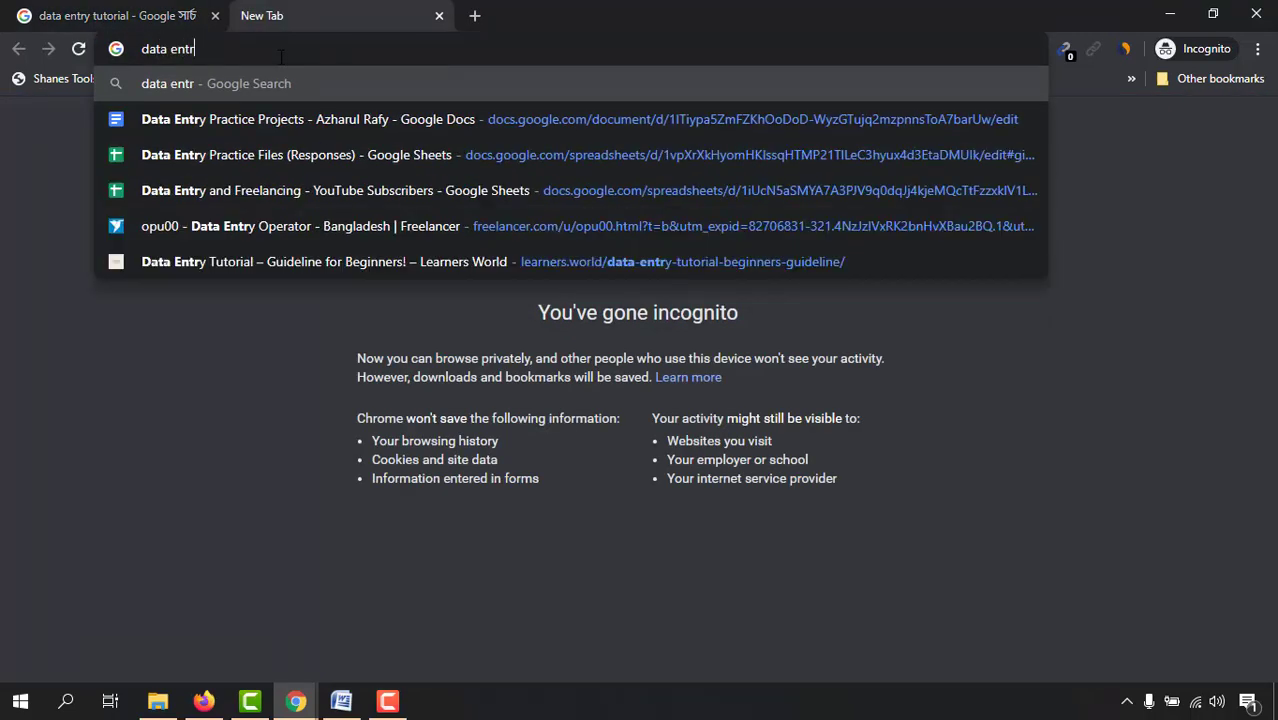
{"action": "key", "text": "ctrl+a"}
{"action": "type", "text": "pract"}
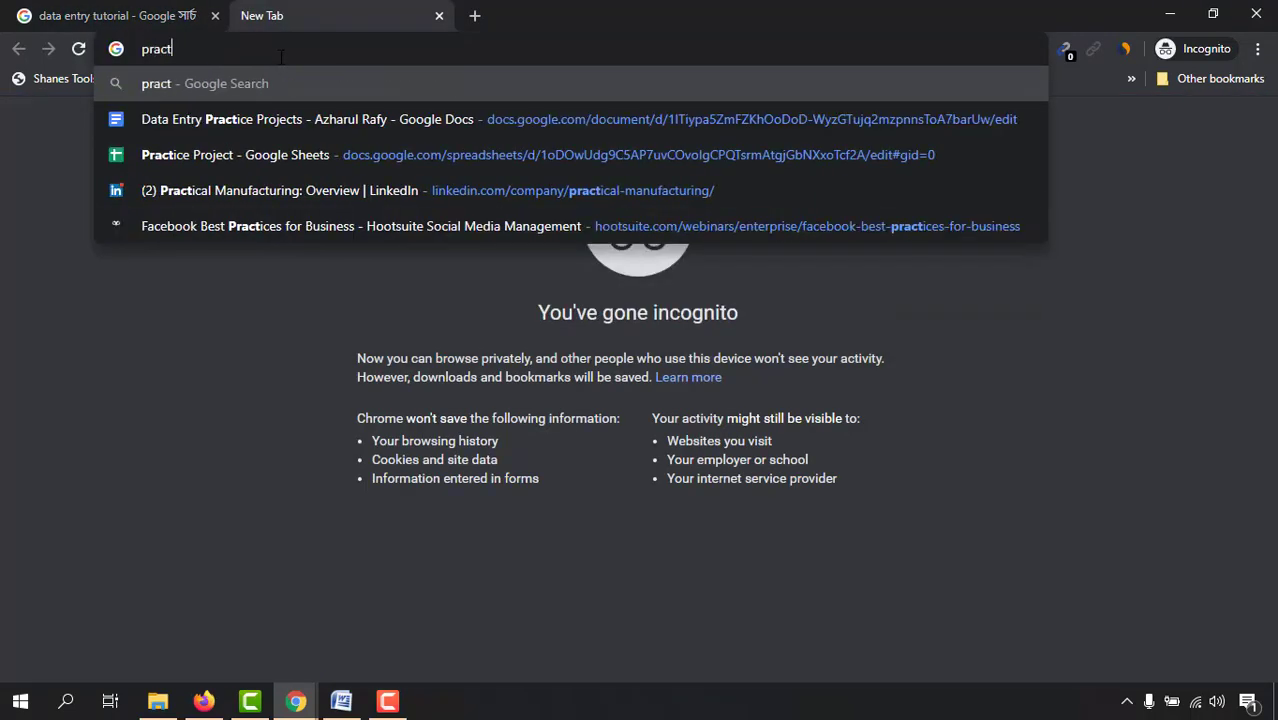
{"action": "type", "text": "ice works "}
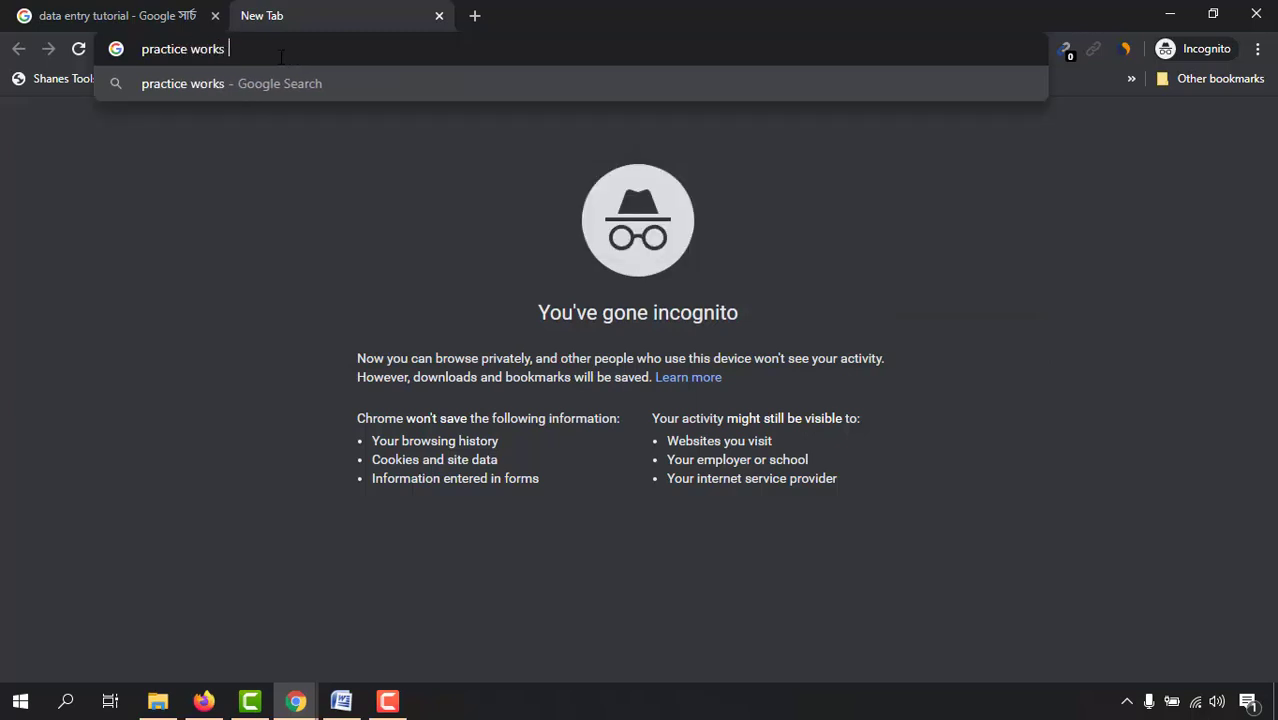
{"action": "type", "text": "for data entry"}
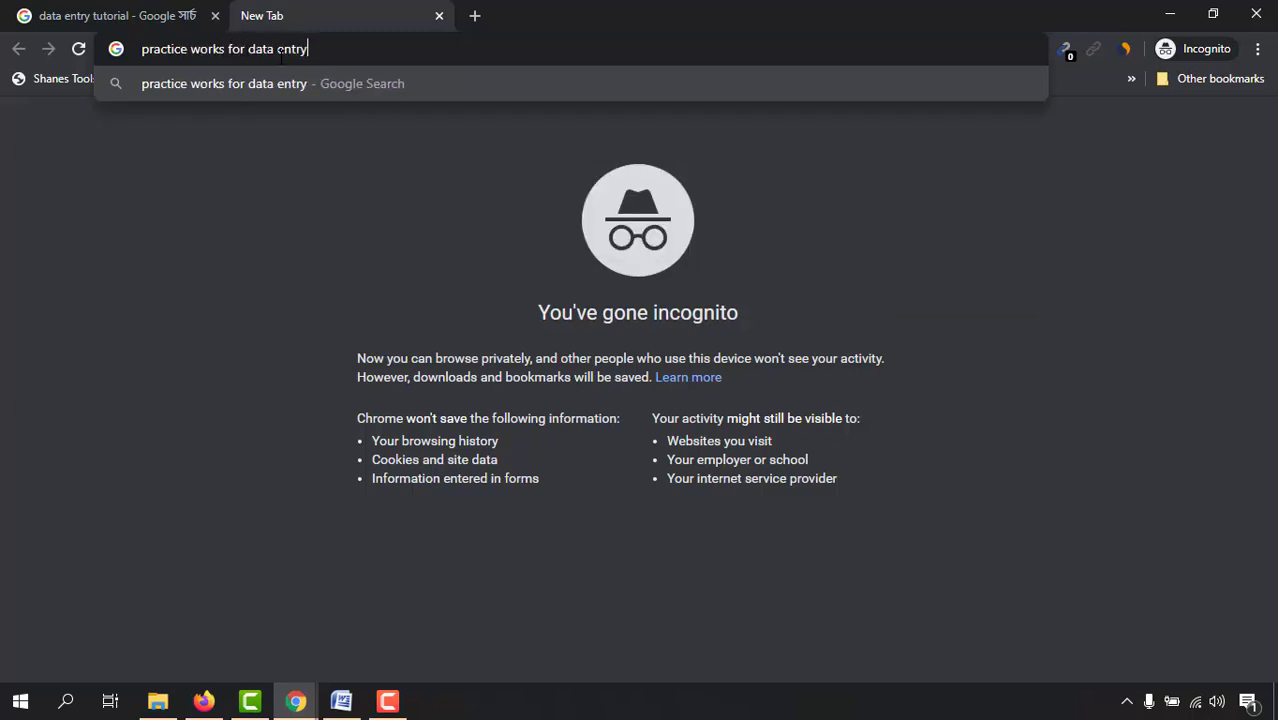
{"action": "type", "text": " jobs"}
{"action": "key", "text": "Return"}
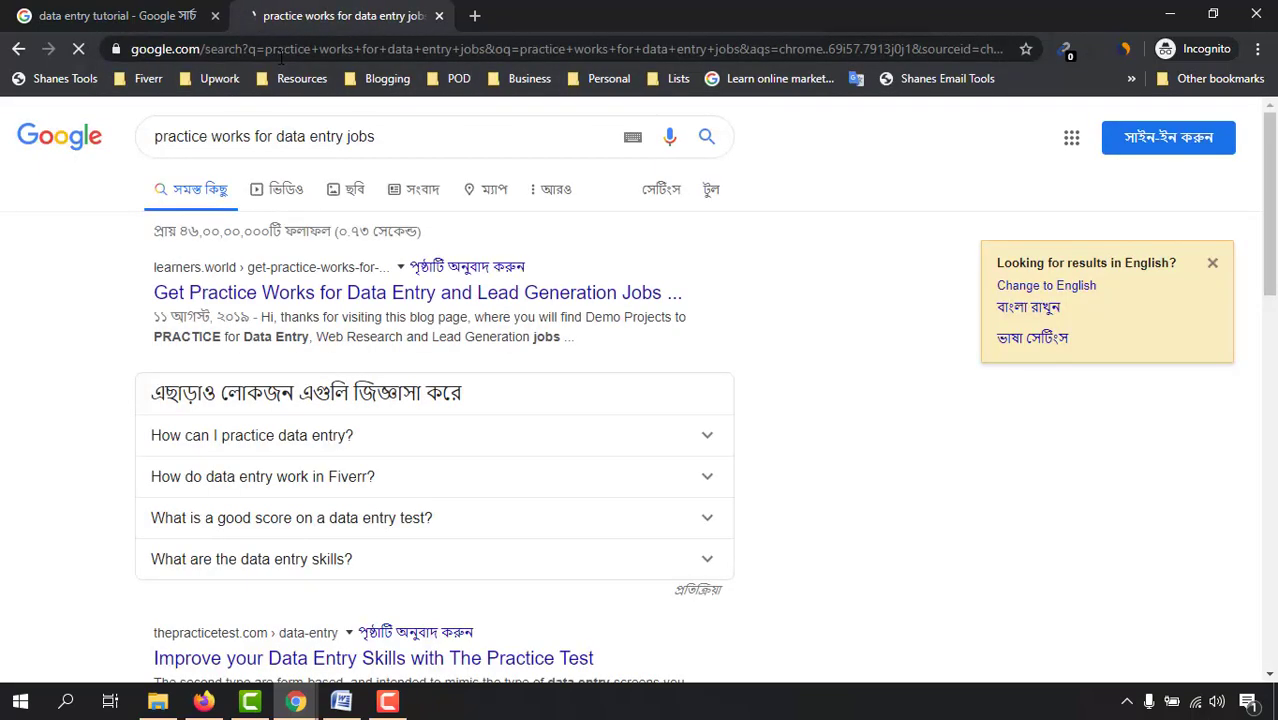